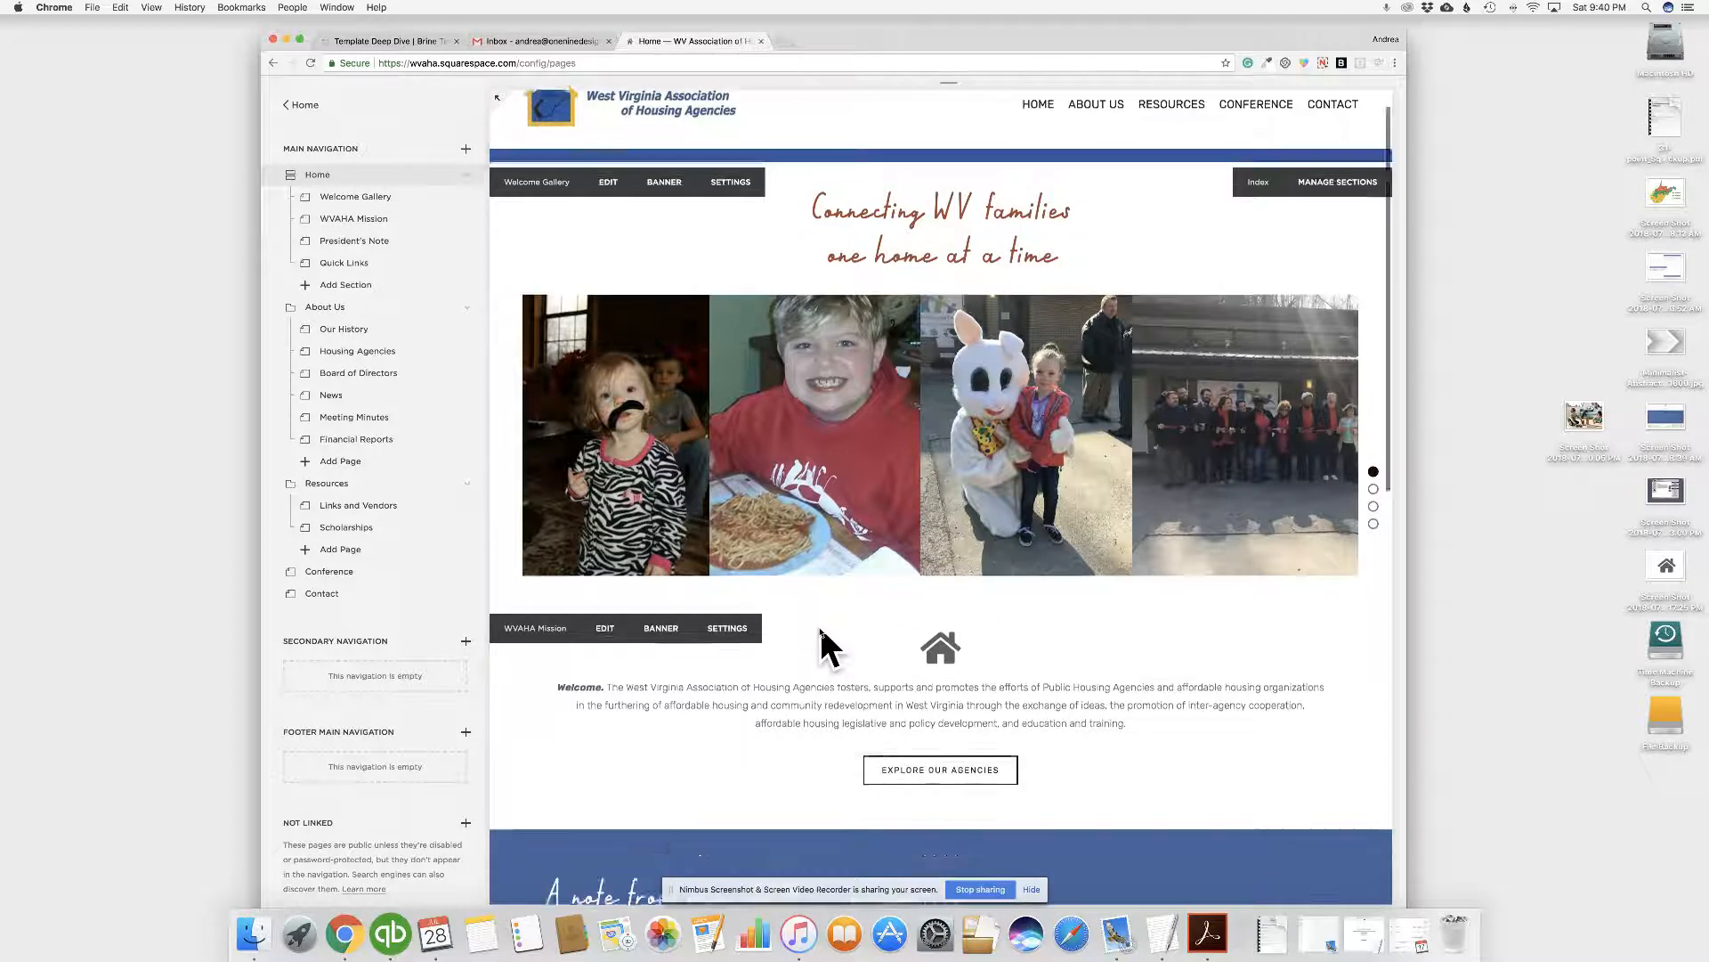
# - Review the layouts of the Scholarships and News pages to compare their content
pyautogui.scroll(7, 820, 627)
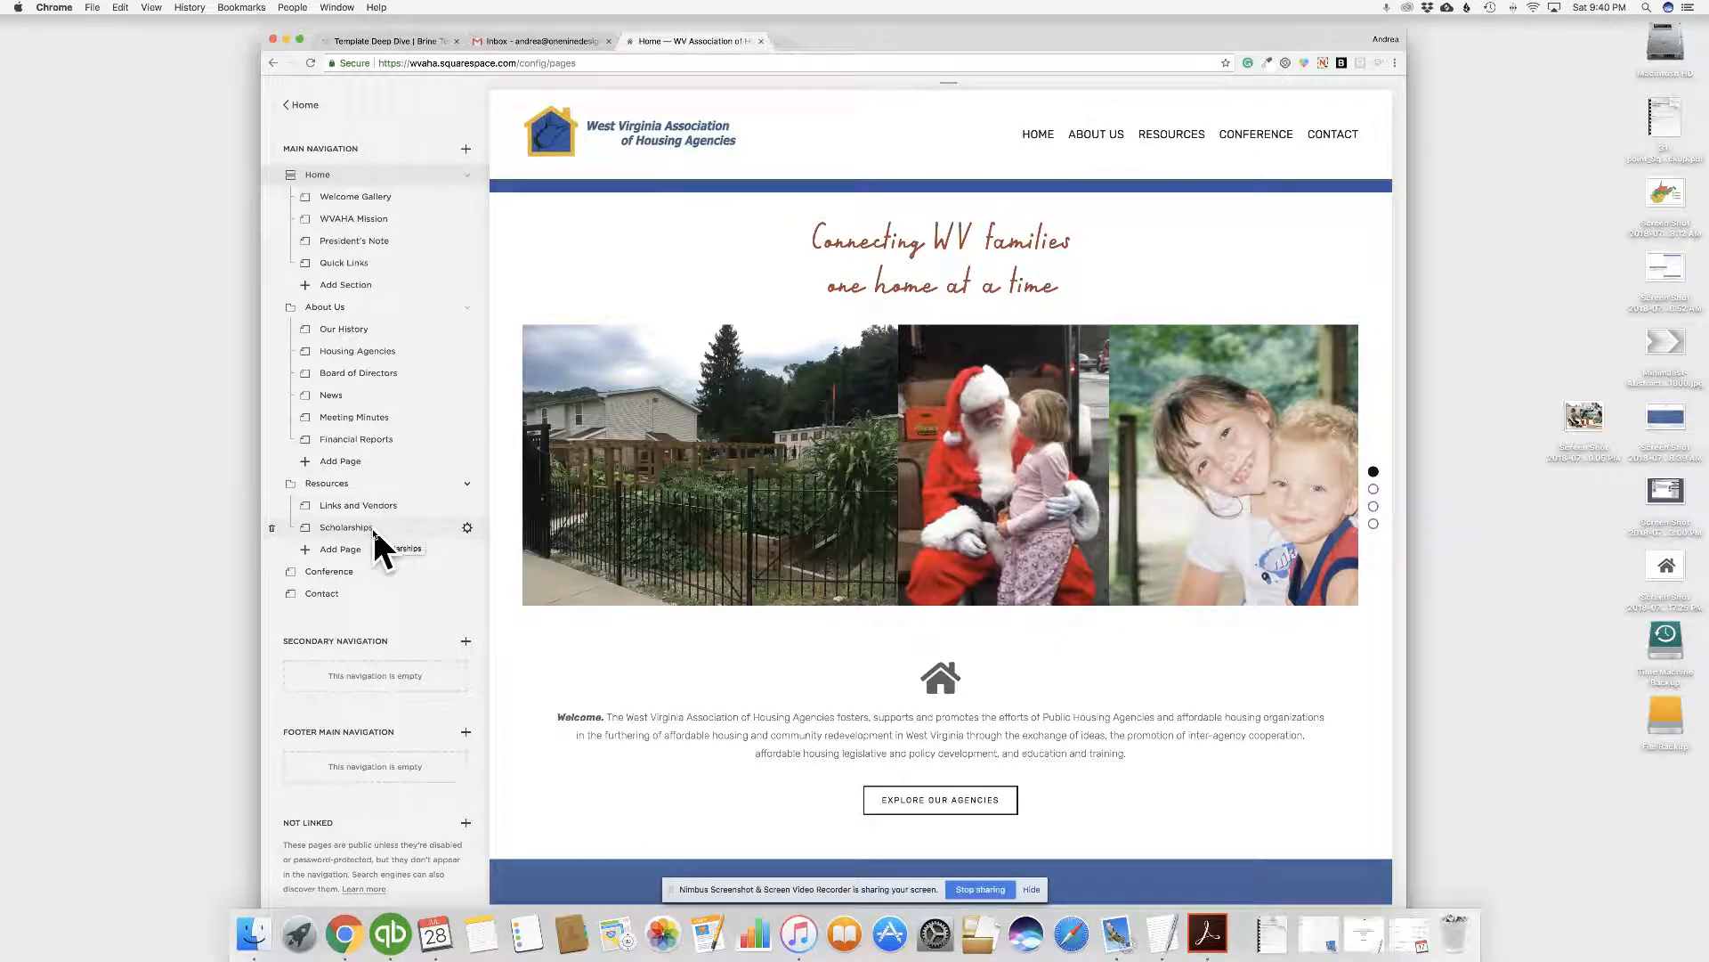
pyautogui.click(372, 527)
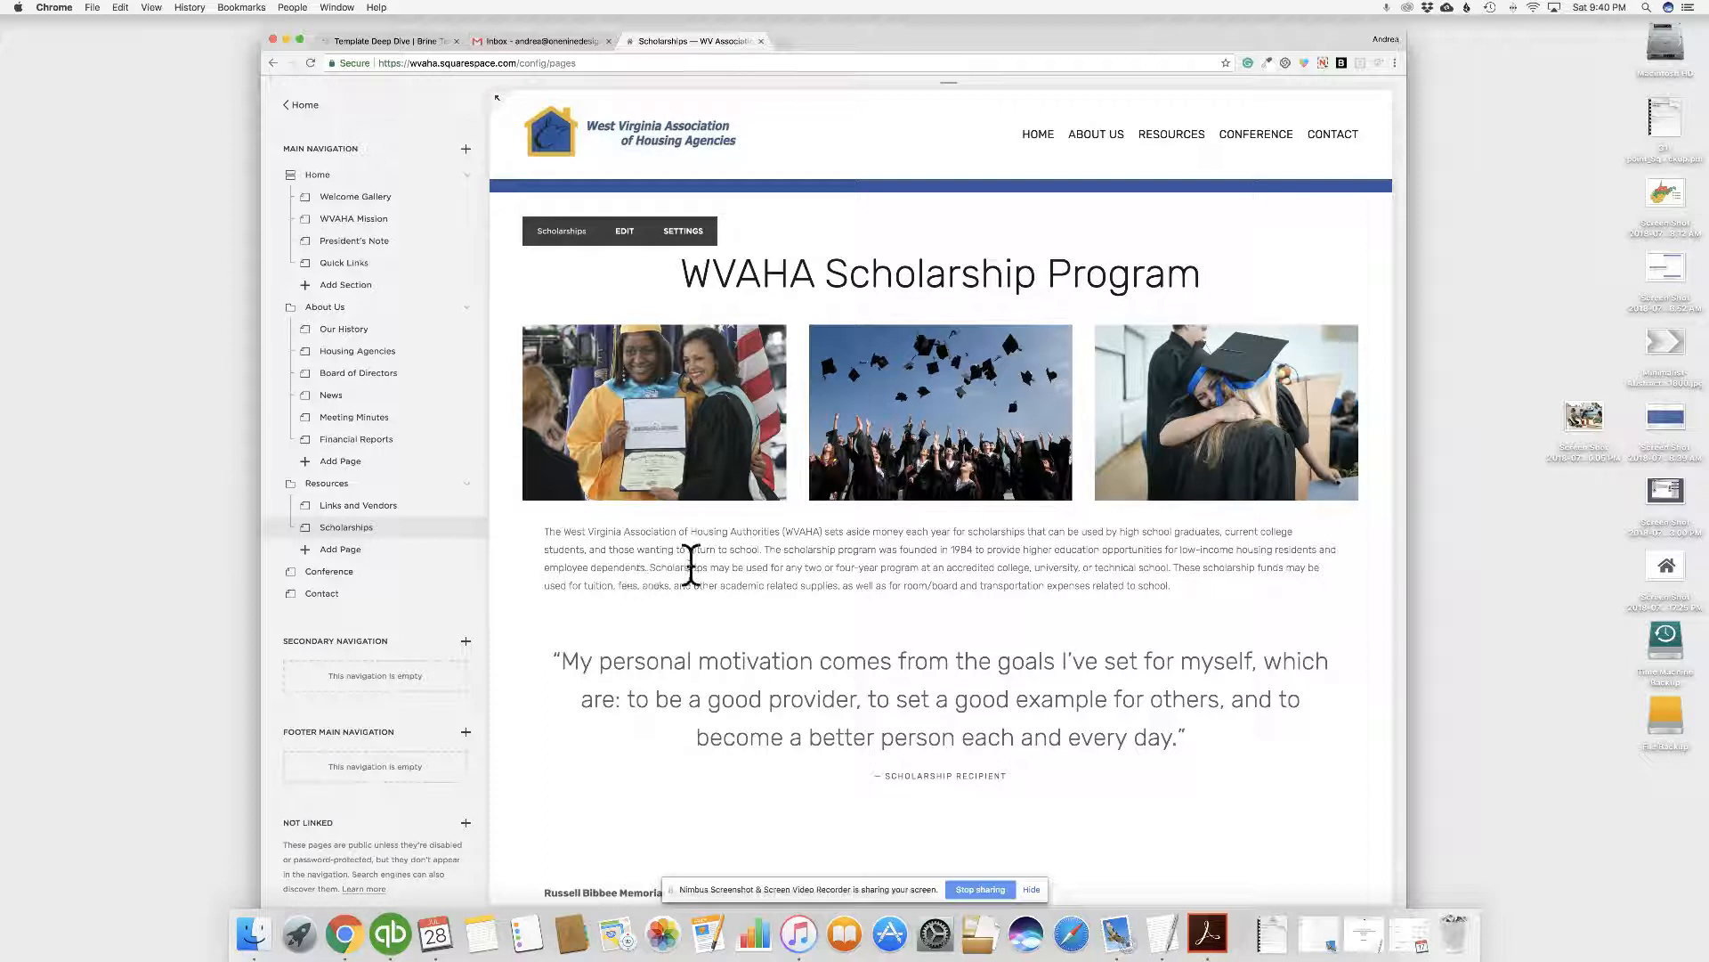
pyautogui.scroll(-1, 690, 570)
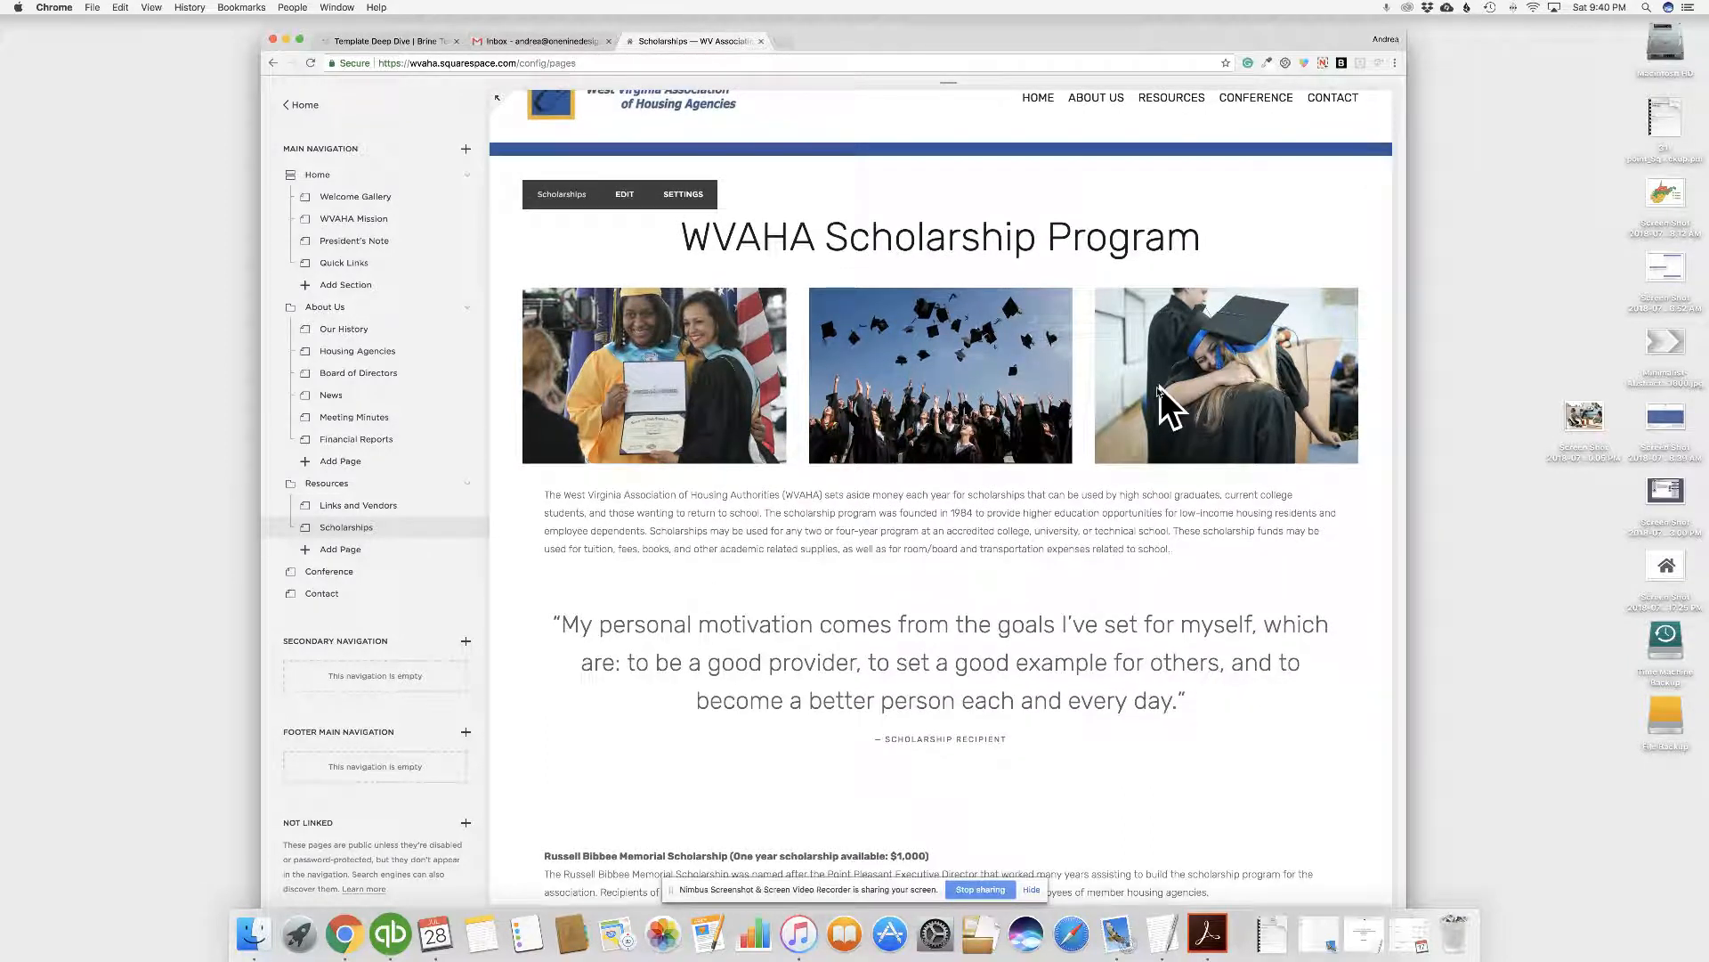
pyautogui.scroll(-5, 789, 602)
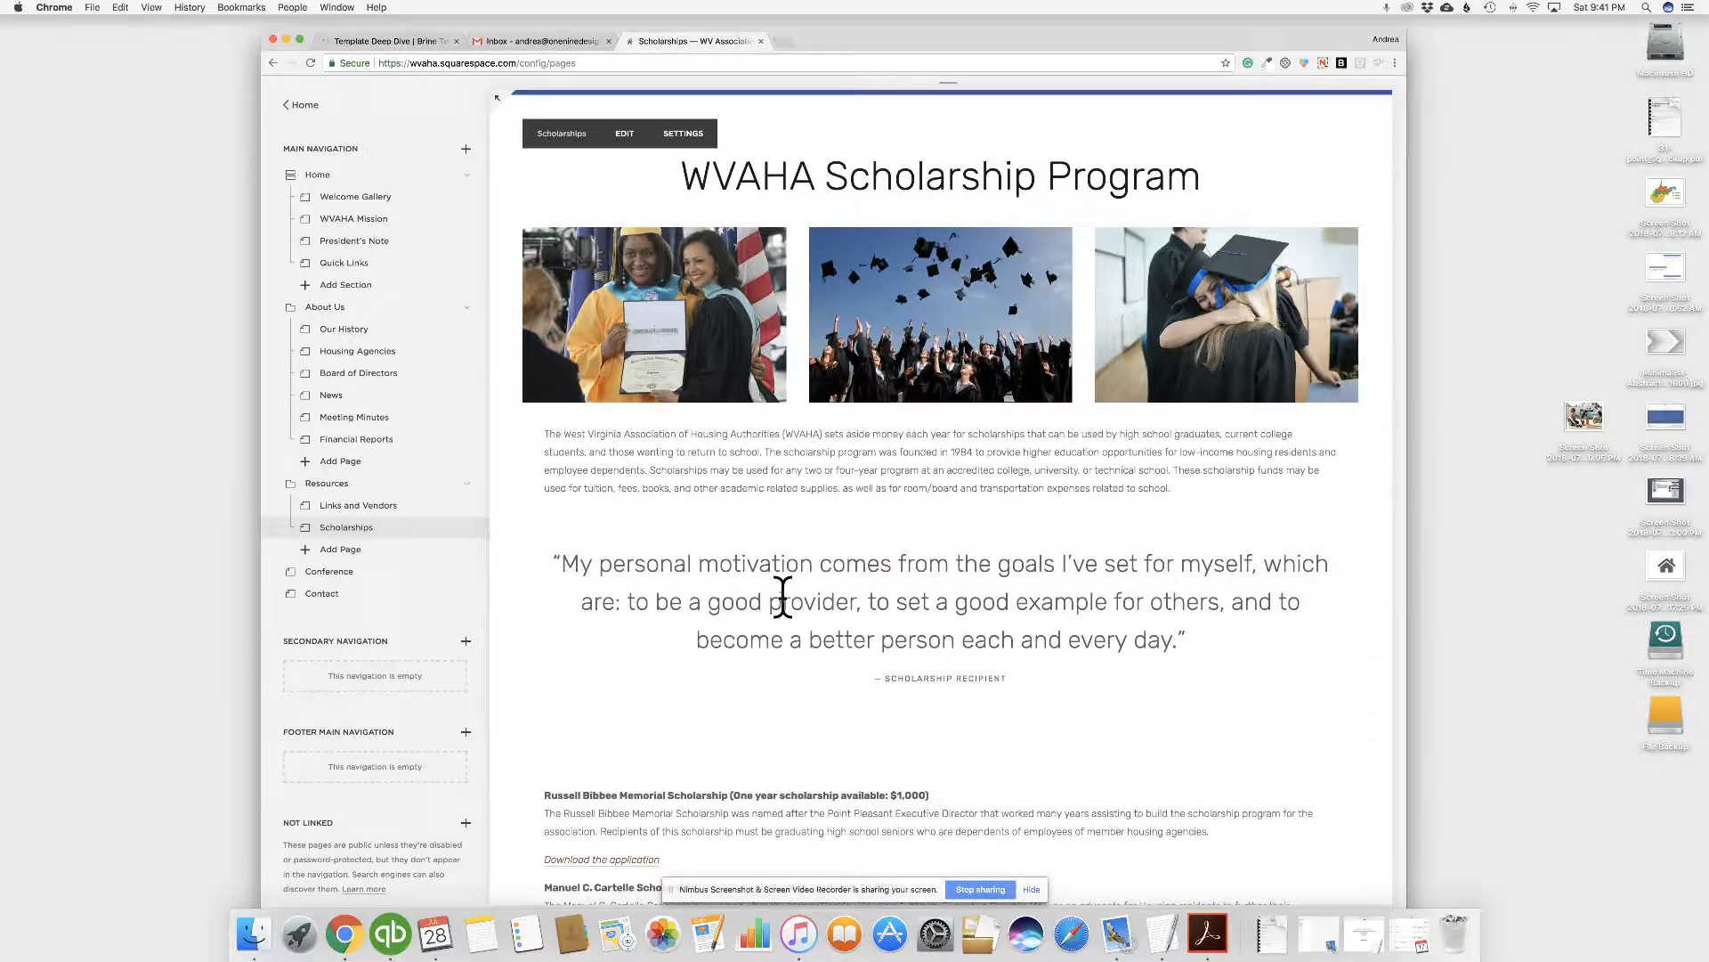
pyautogui.scroll(4, 802, 504)
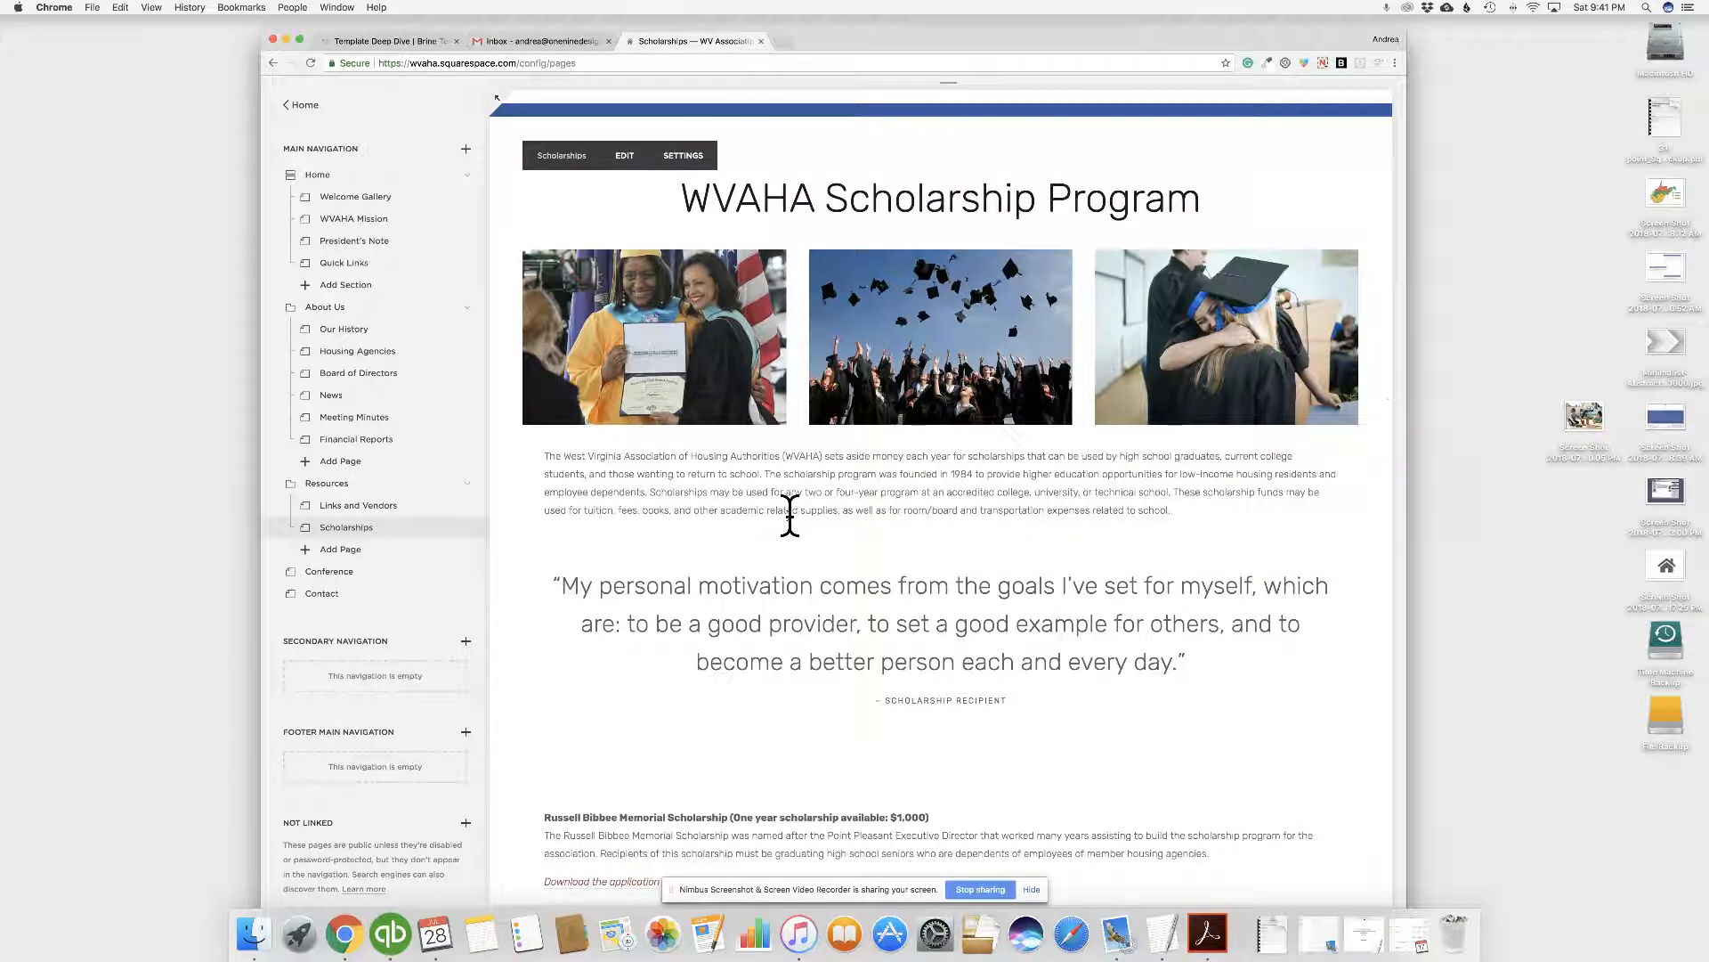
pyautogui.click(349, 394)
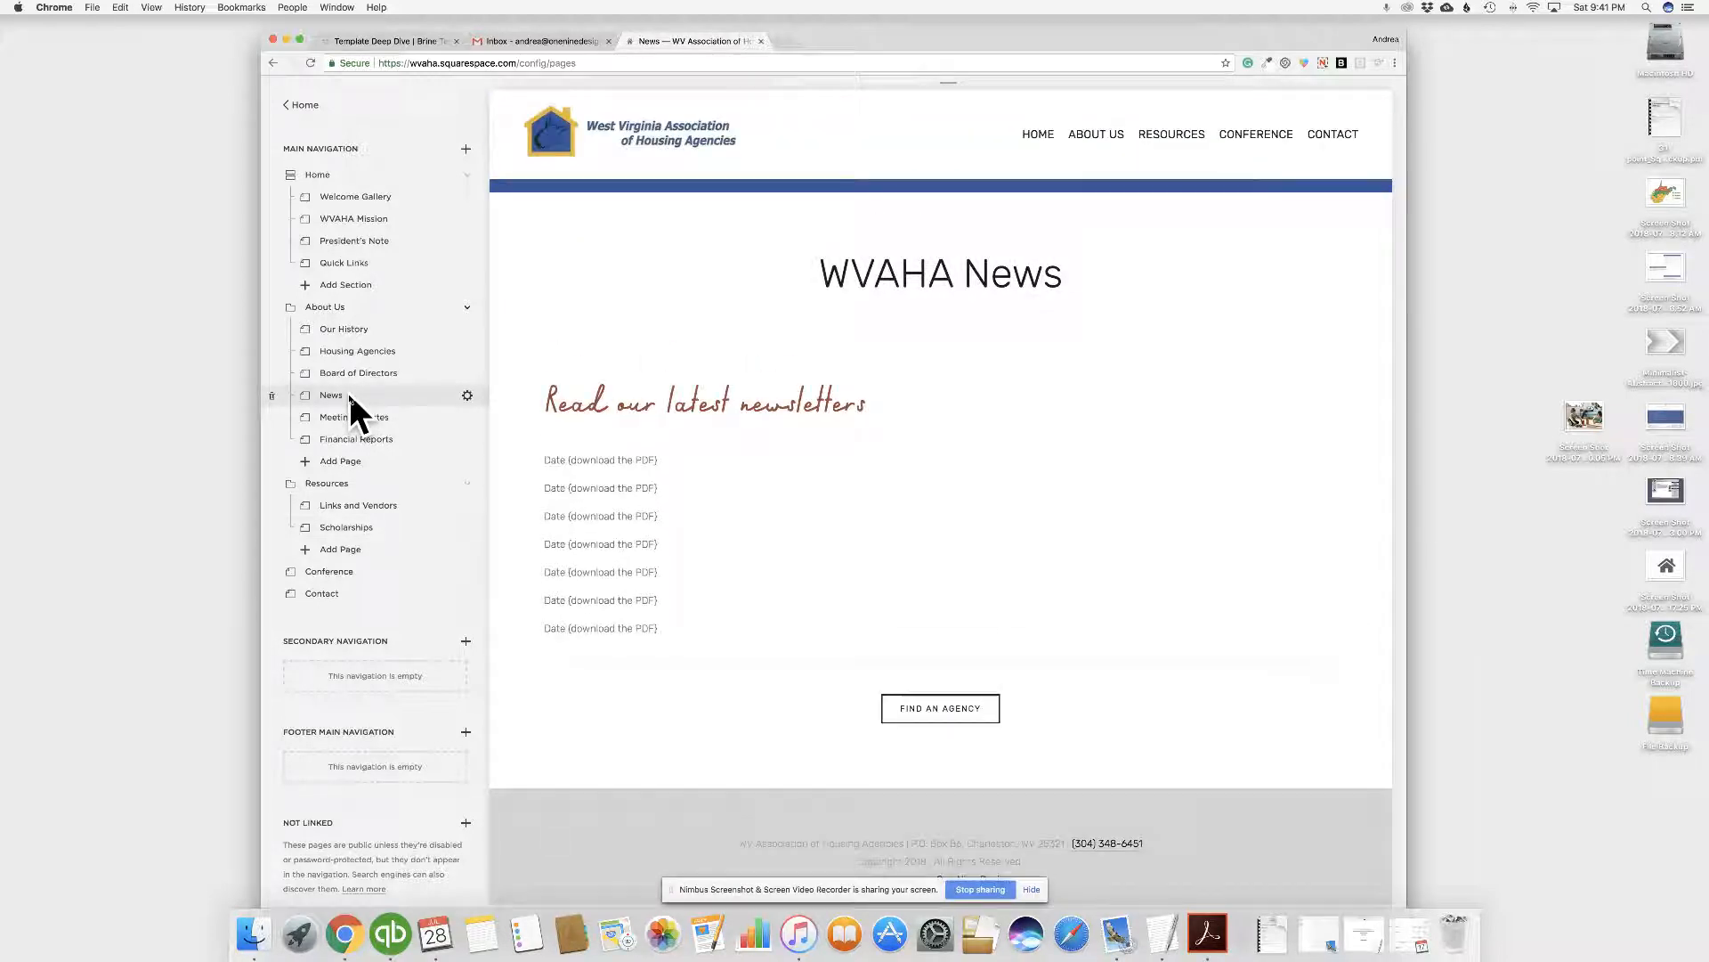
pyautogui.moveTo(833, 496)
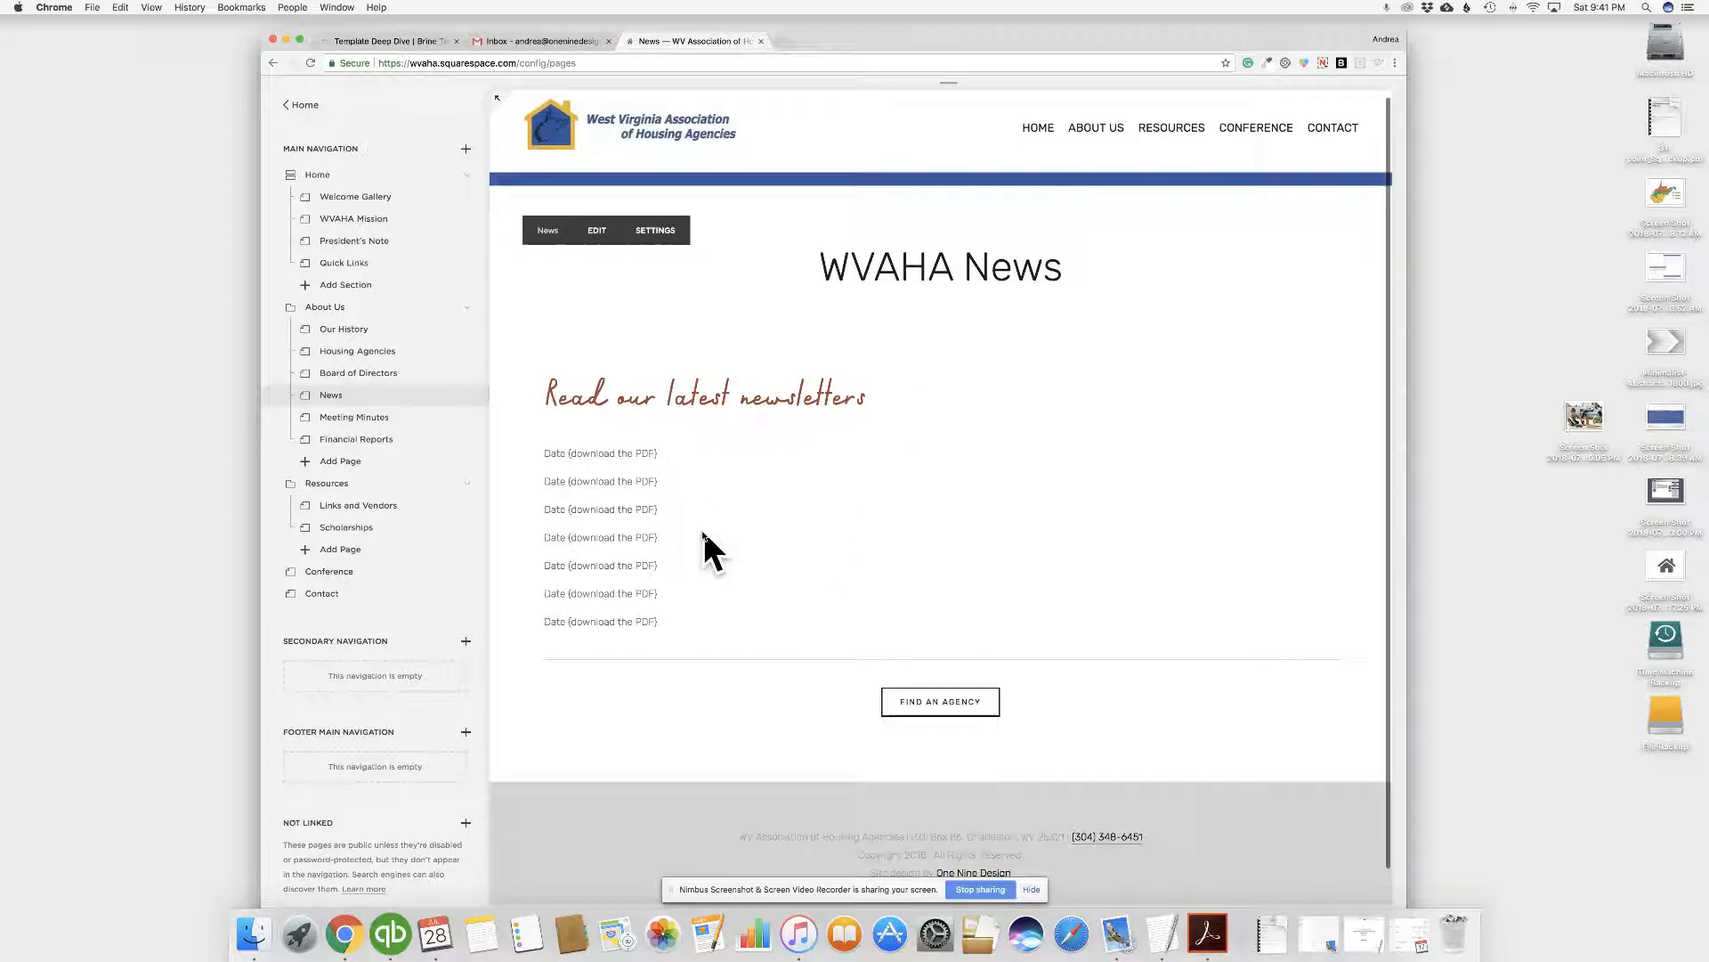
pyautogui.scroll(-1, 703, 530)
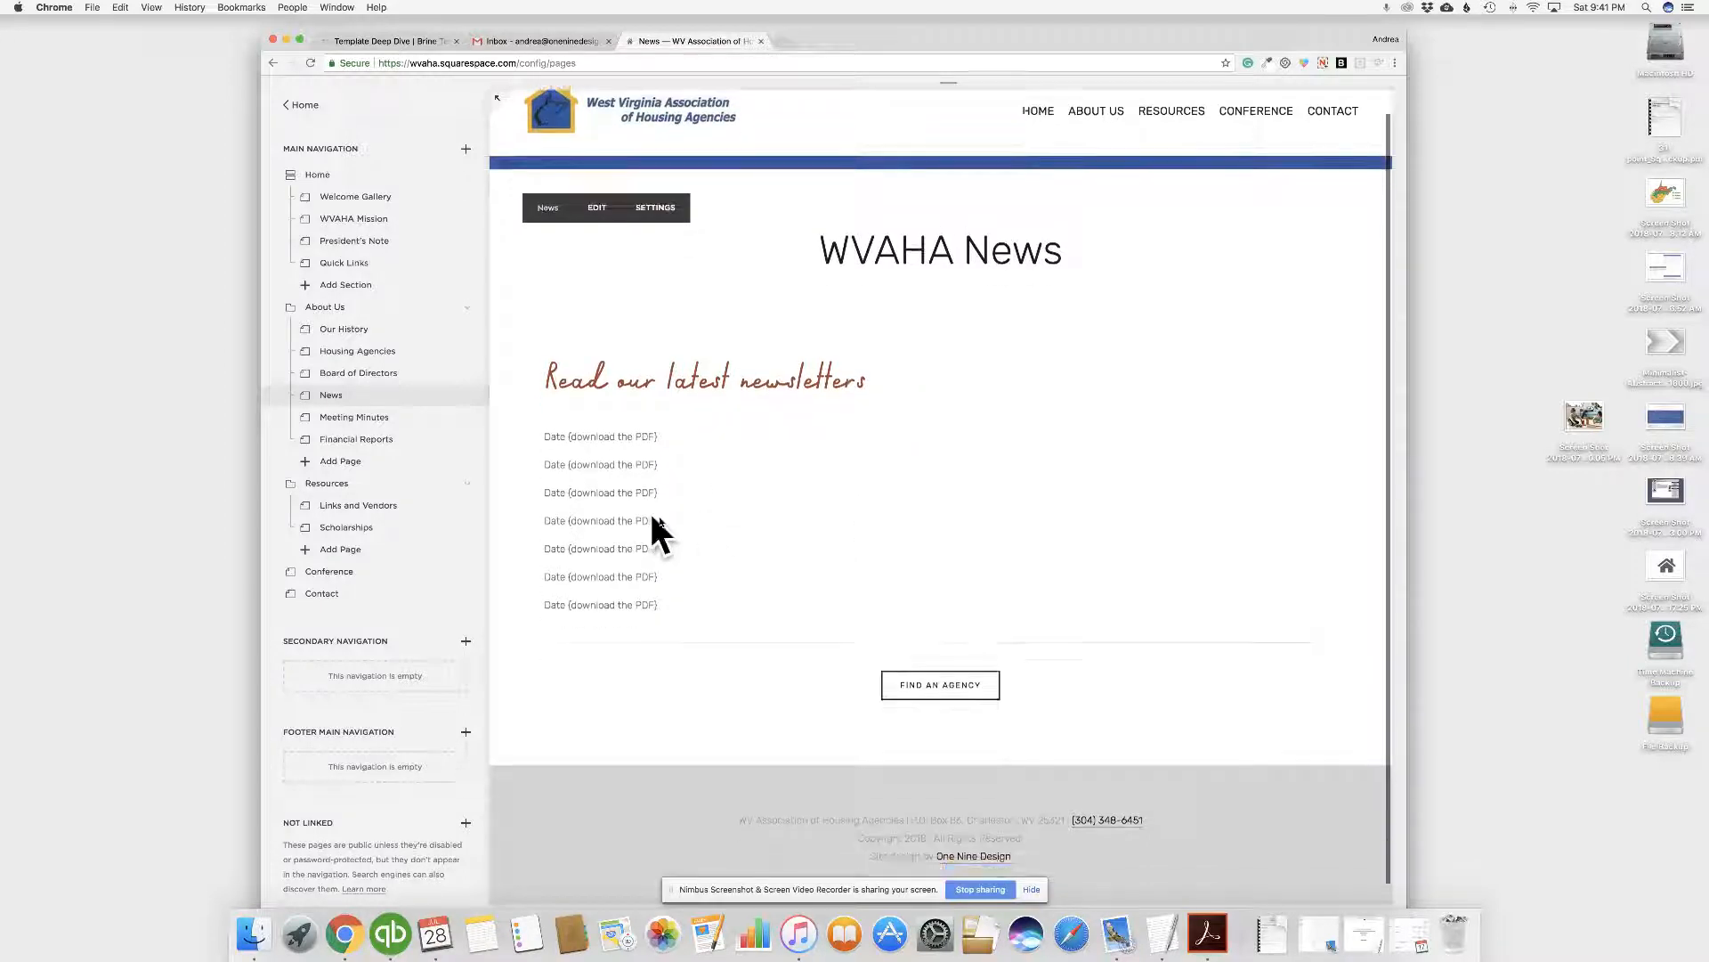
# - Duplicate the Scholarships page and name the copy "Training Guide"
pyautogui.click(358, 511)
pyautogui.click(356, 529)
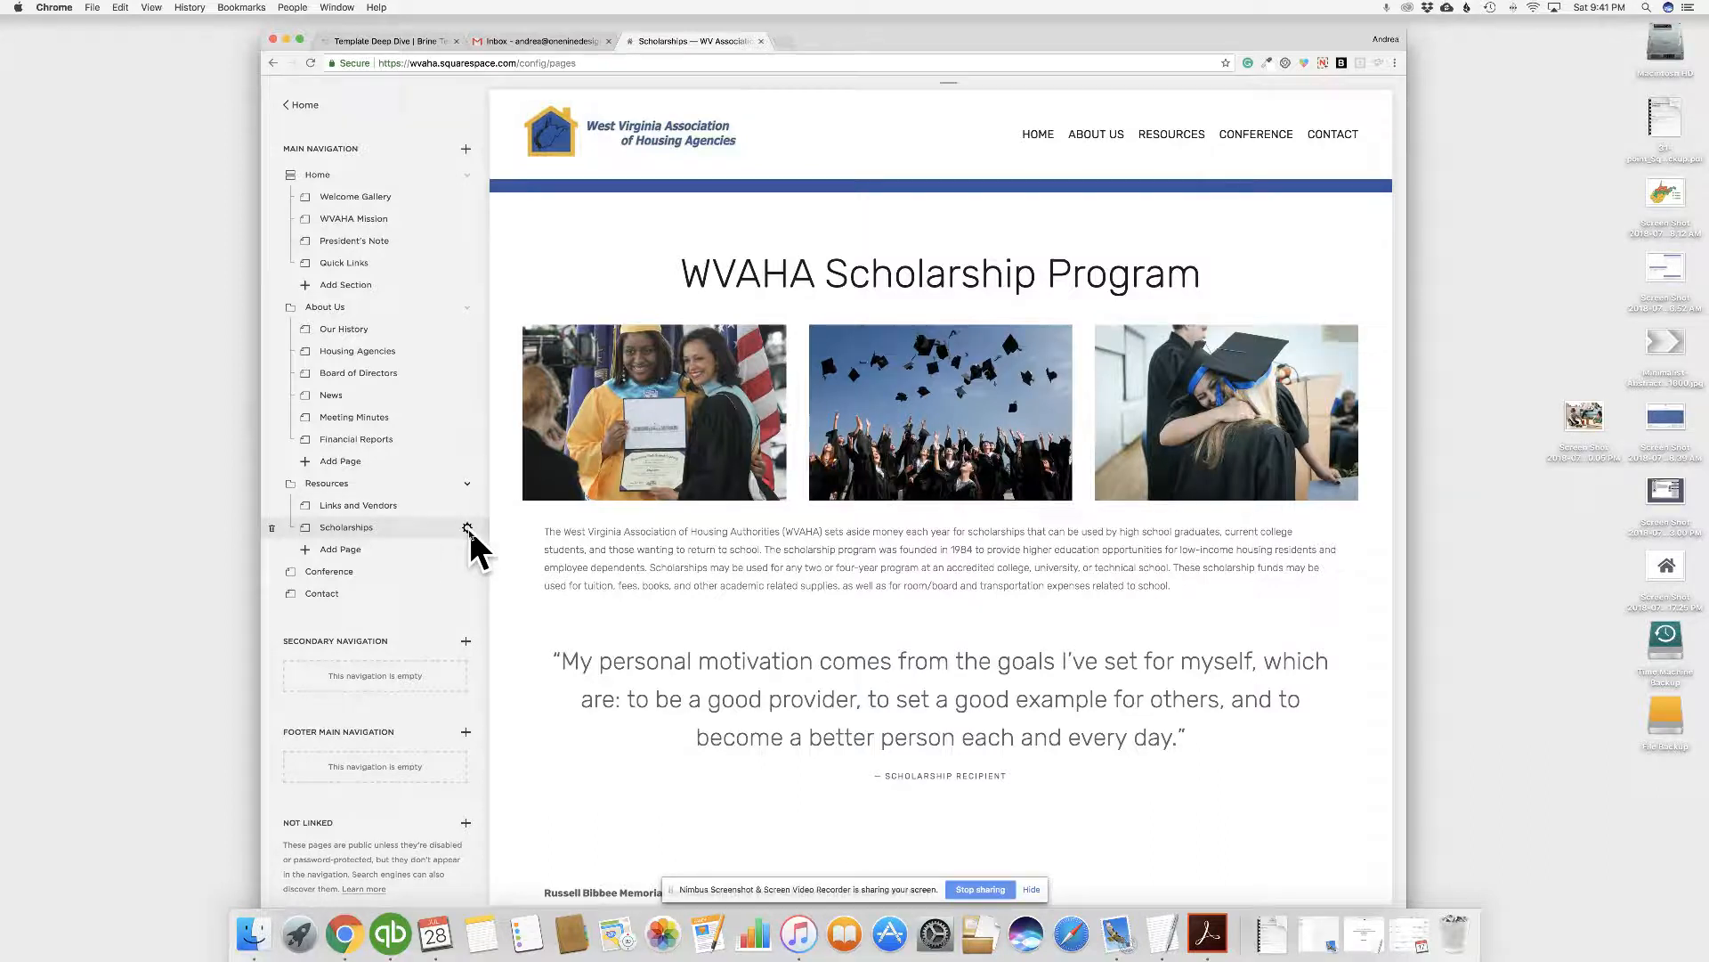
pyautogui.click(469, 527)
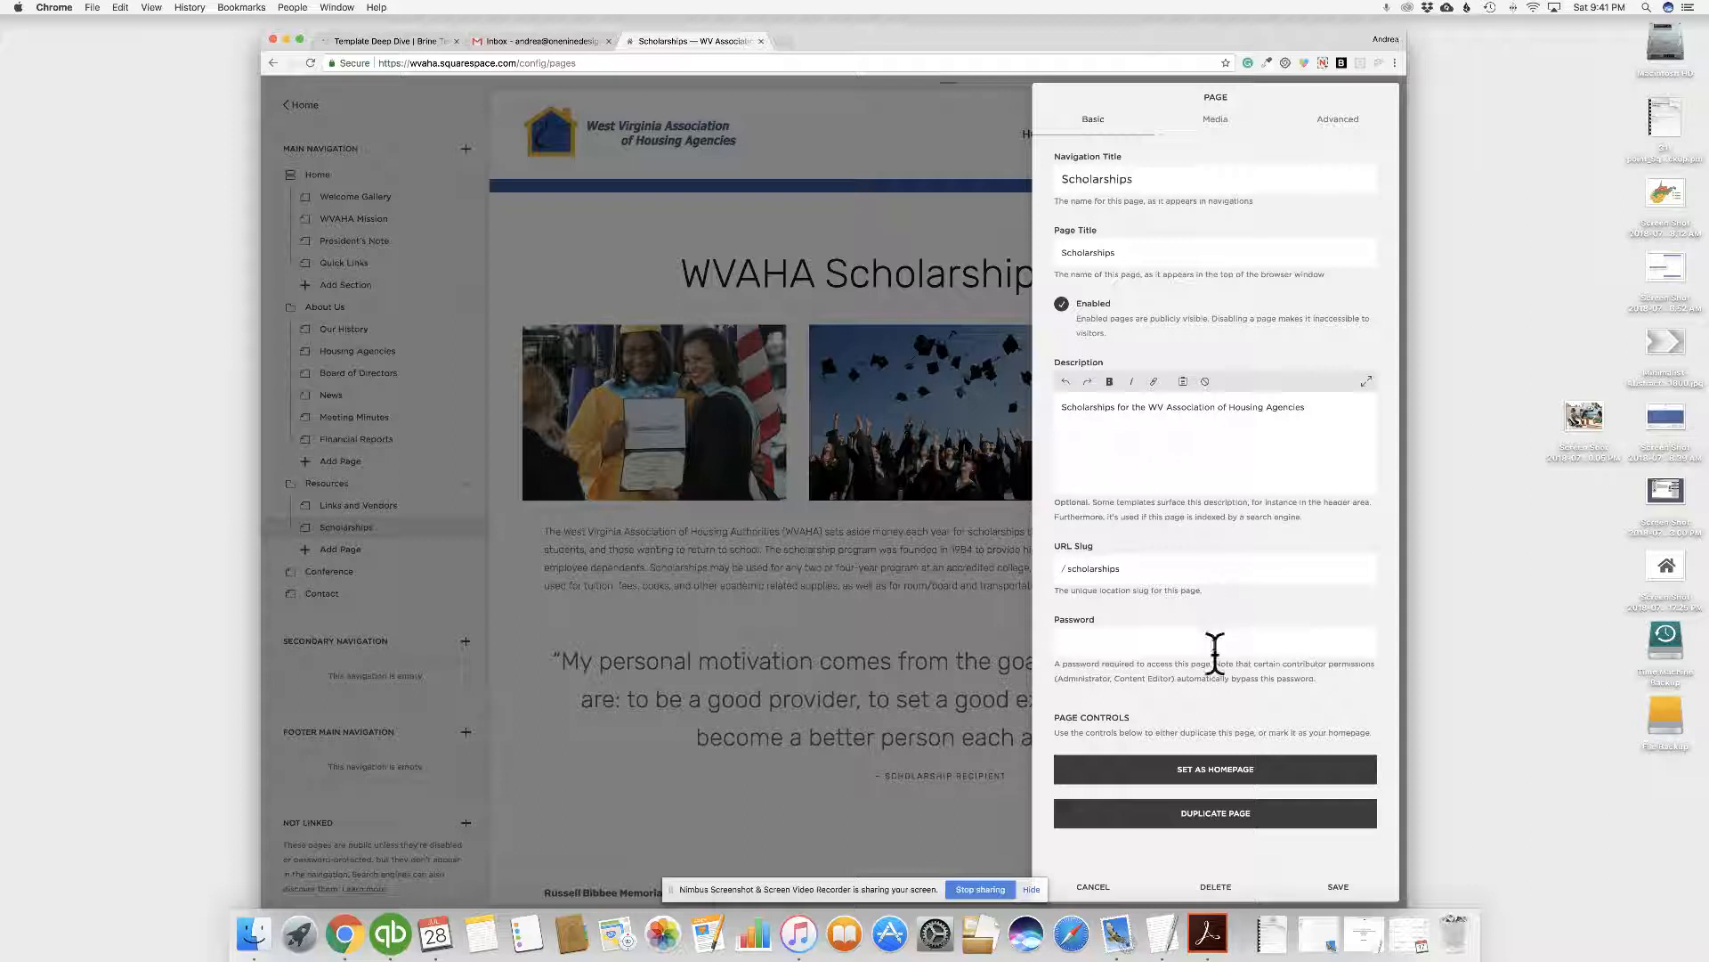
pyautogui.click(1211, 820)
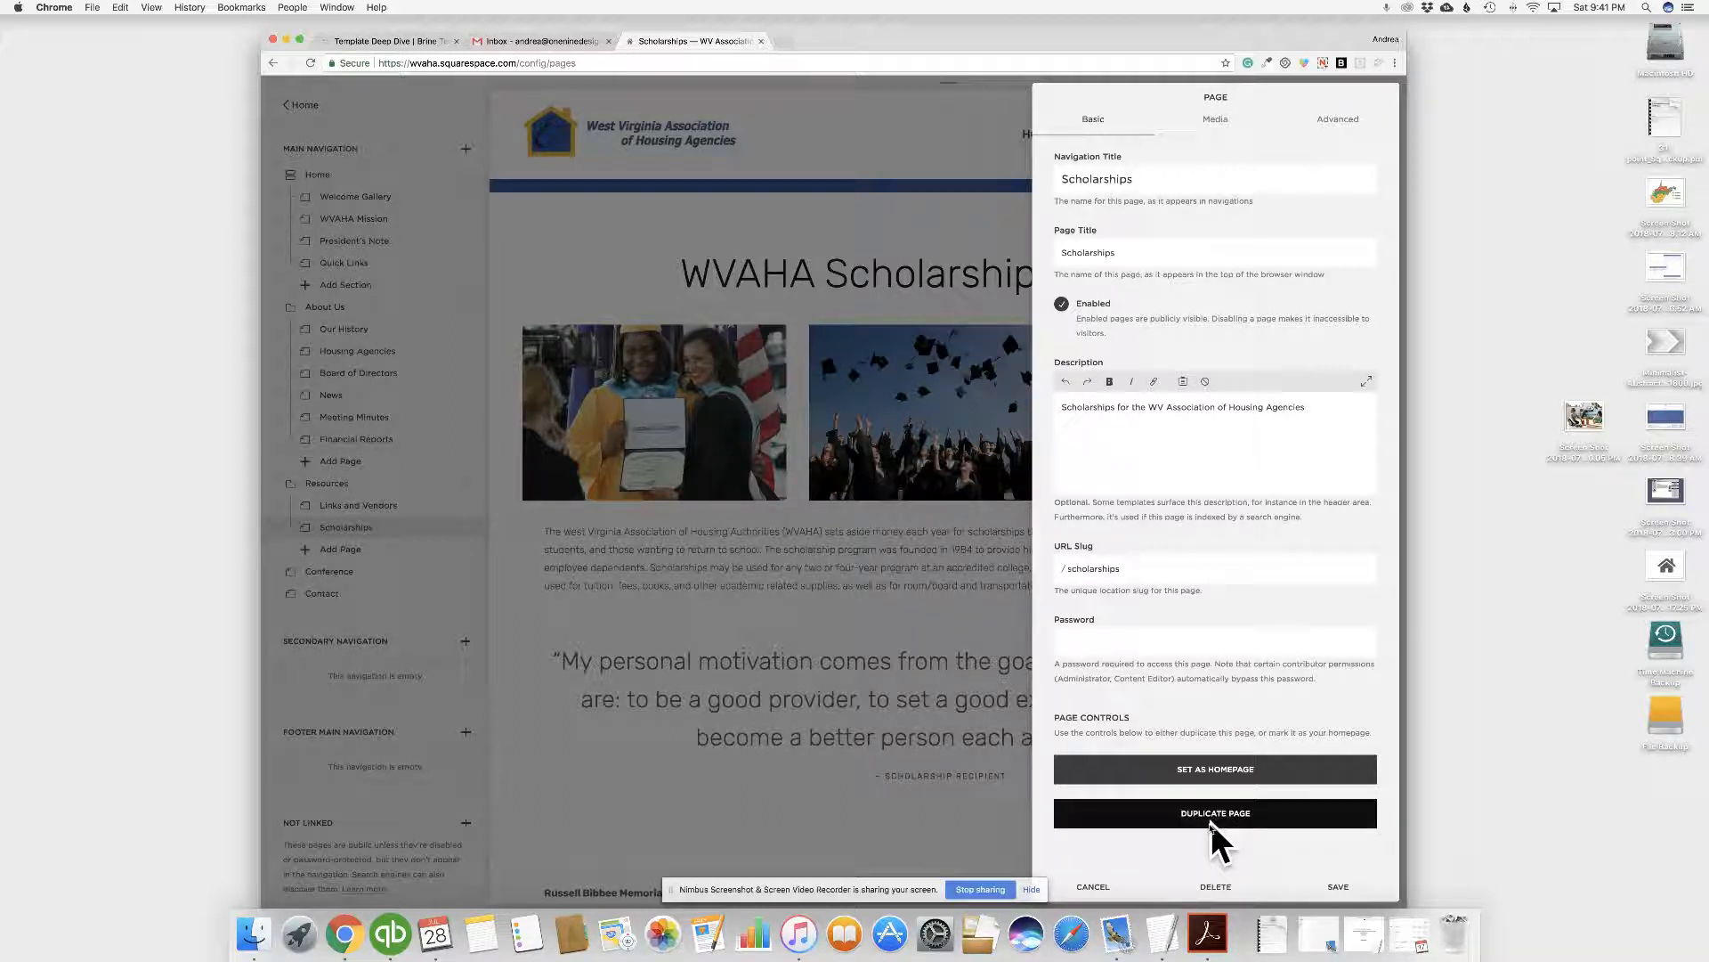
pyautogui.click(1216, 815)
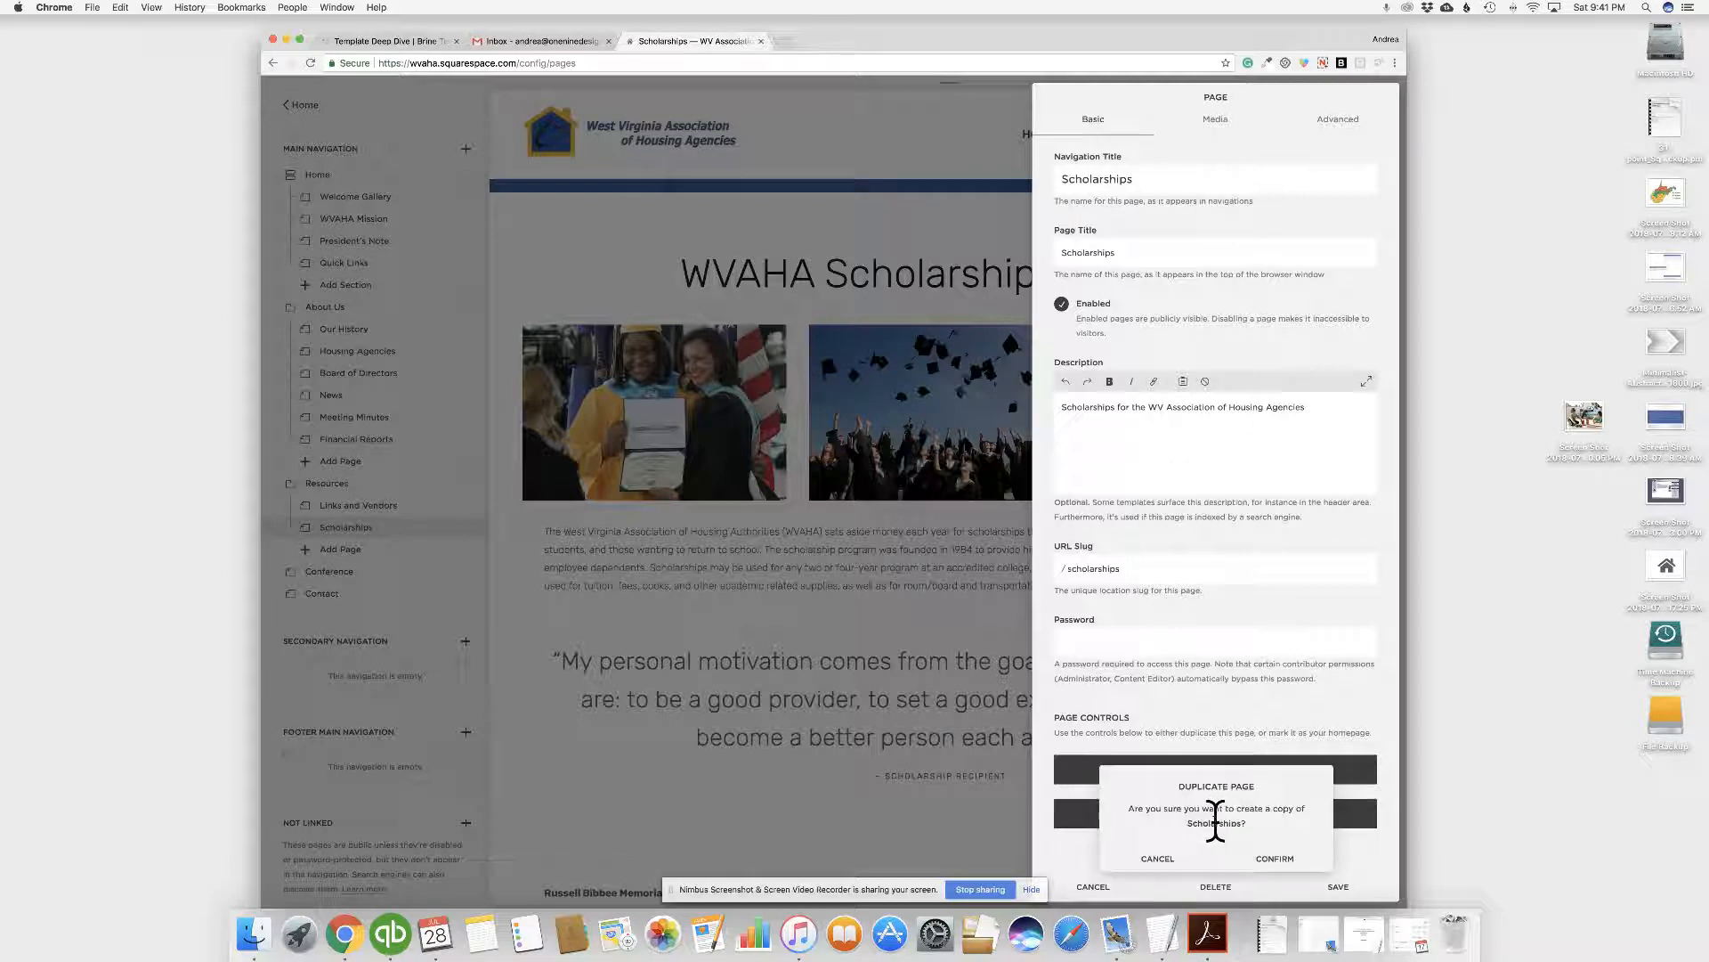
pyautogui.click(1277, 864)
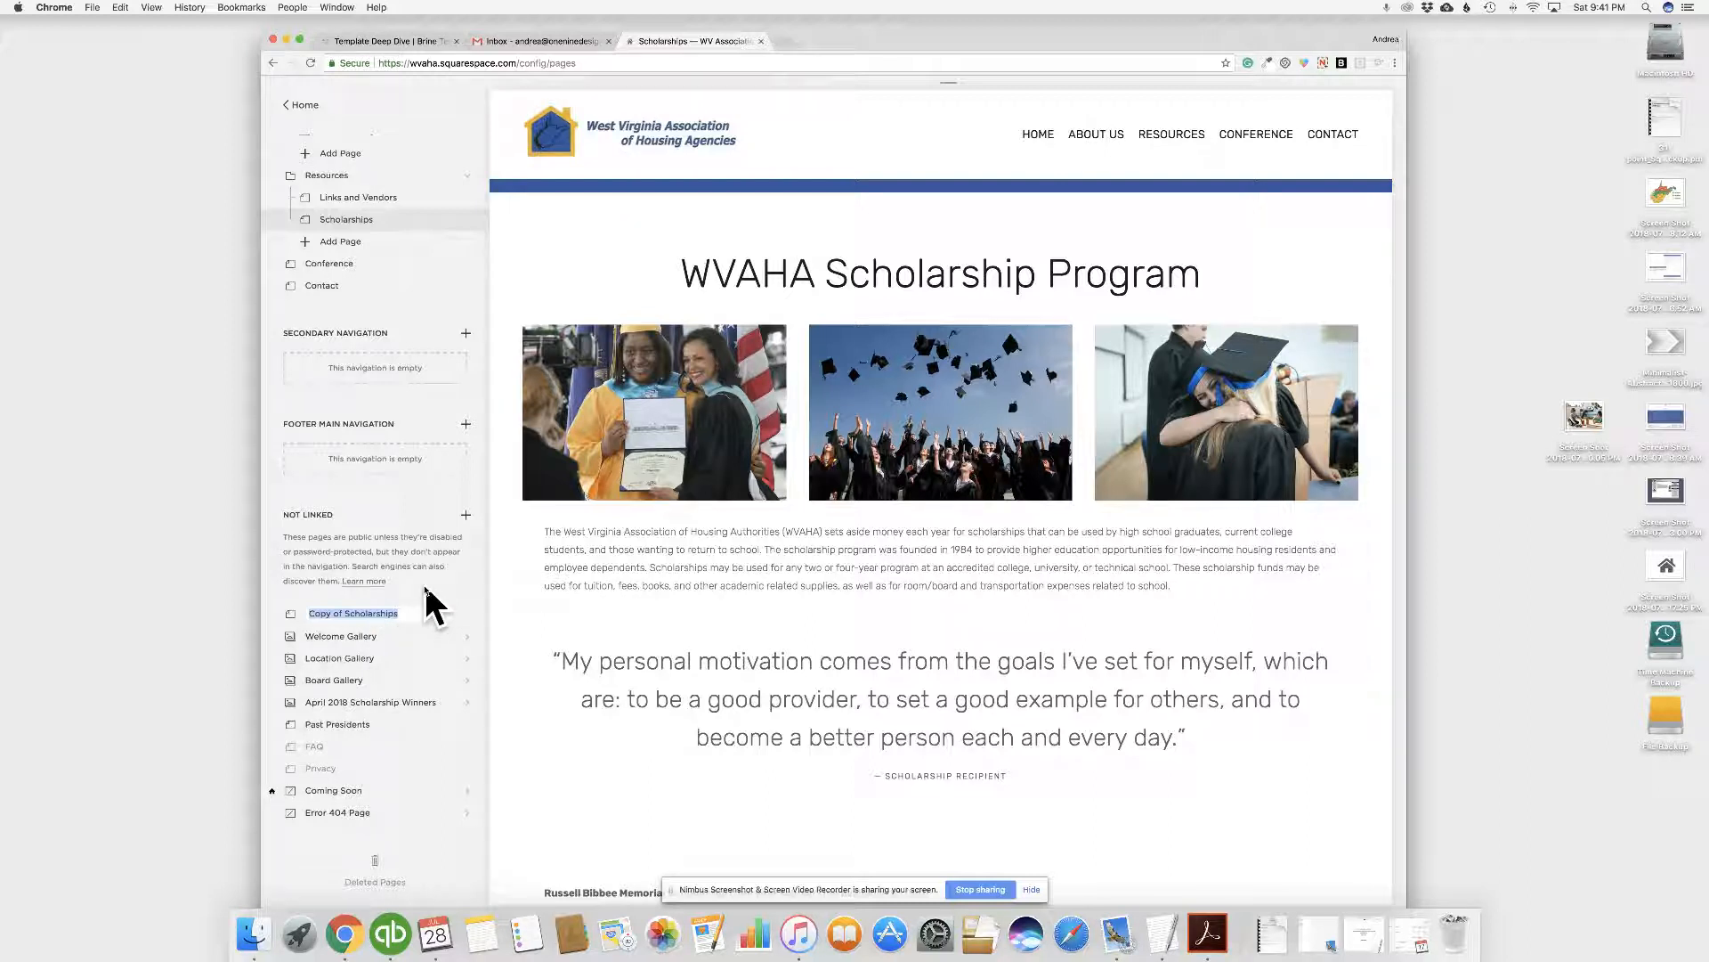
pyautogui.write('Training Guide')
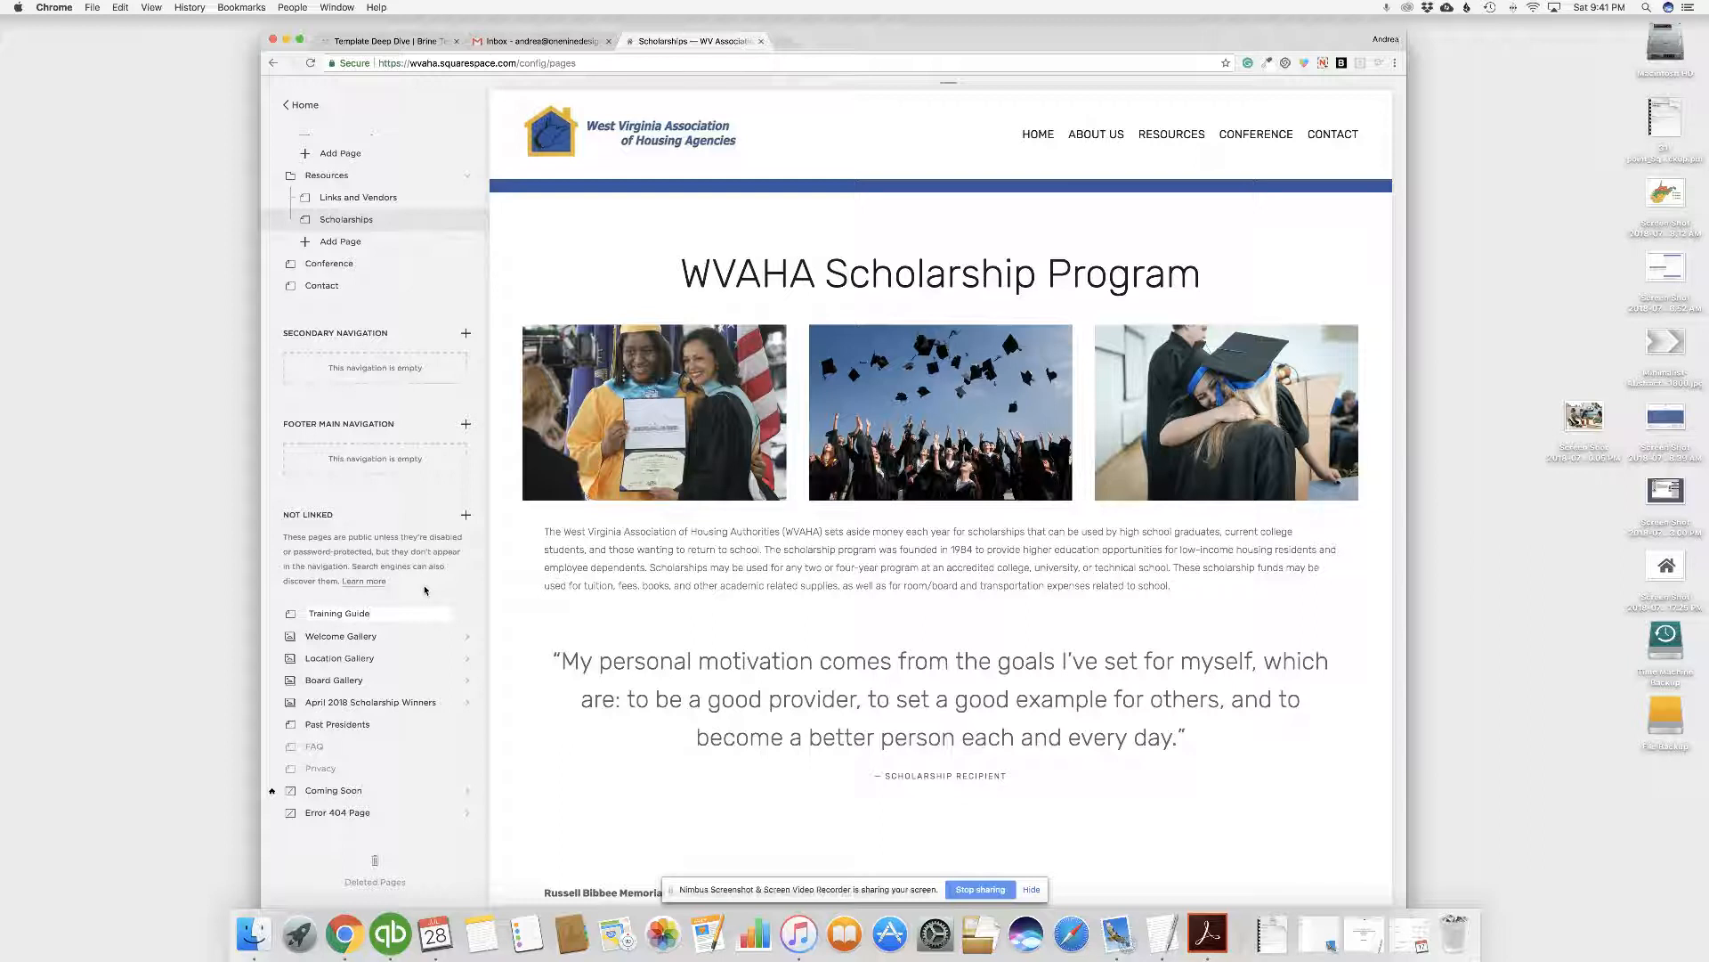
pyautogui.press('Return')
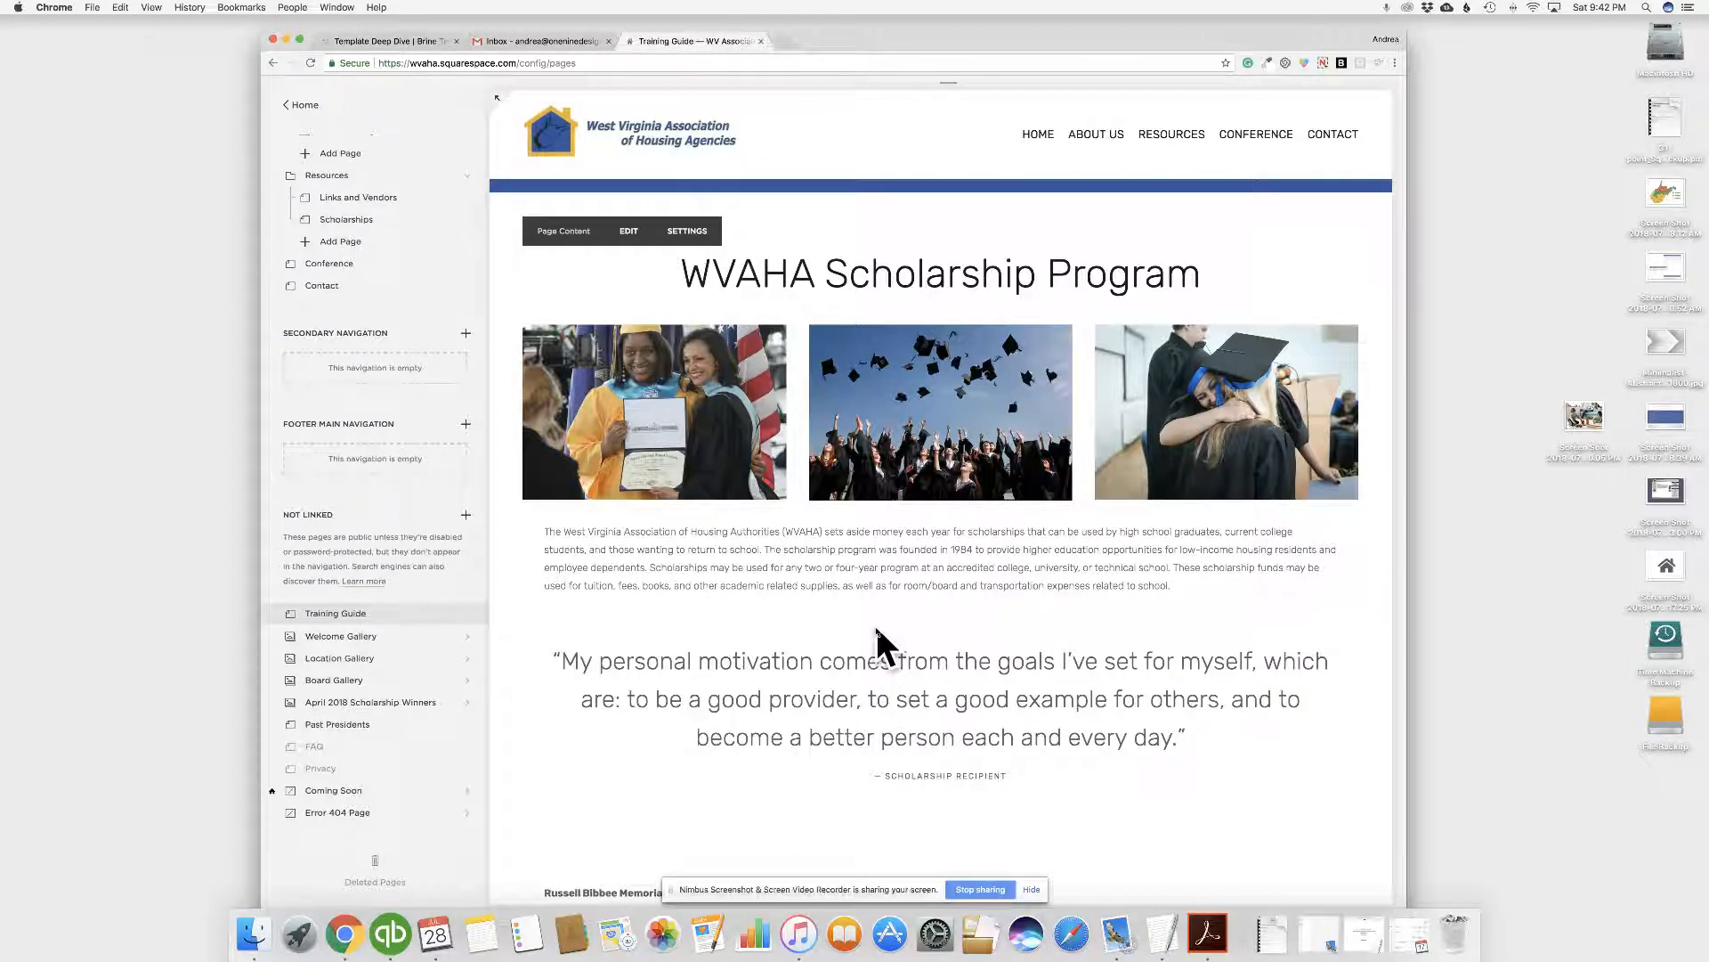
# - Open the Training Guide page content for editing and delete the diploma photo, the first of the three images
pyautogui.scroll(-8, 882, 641)
pyautogui.scroll(7, 877, 628)
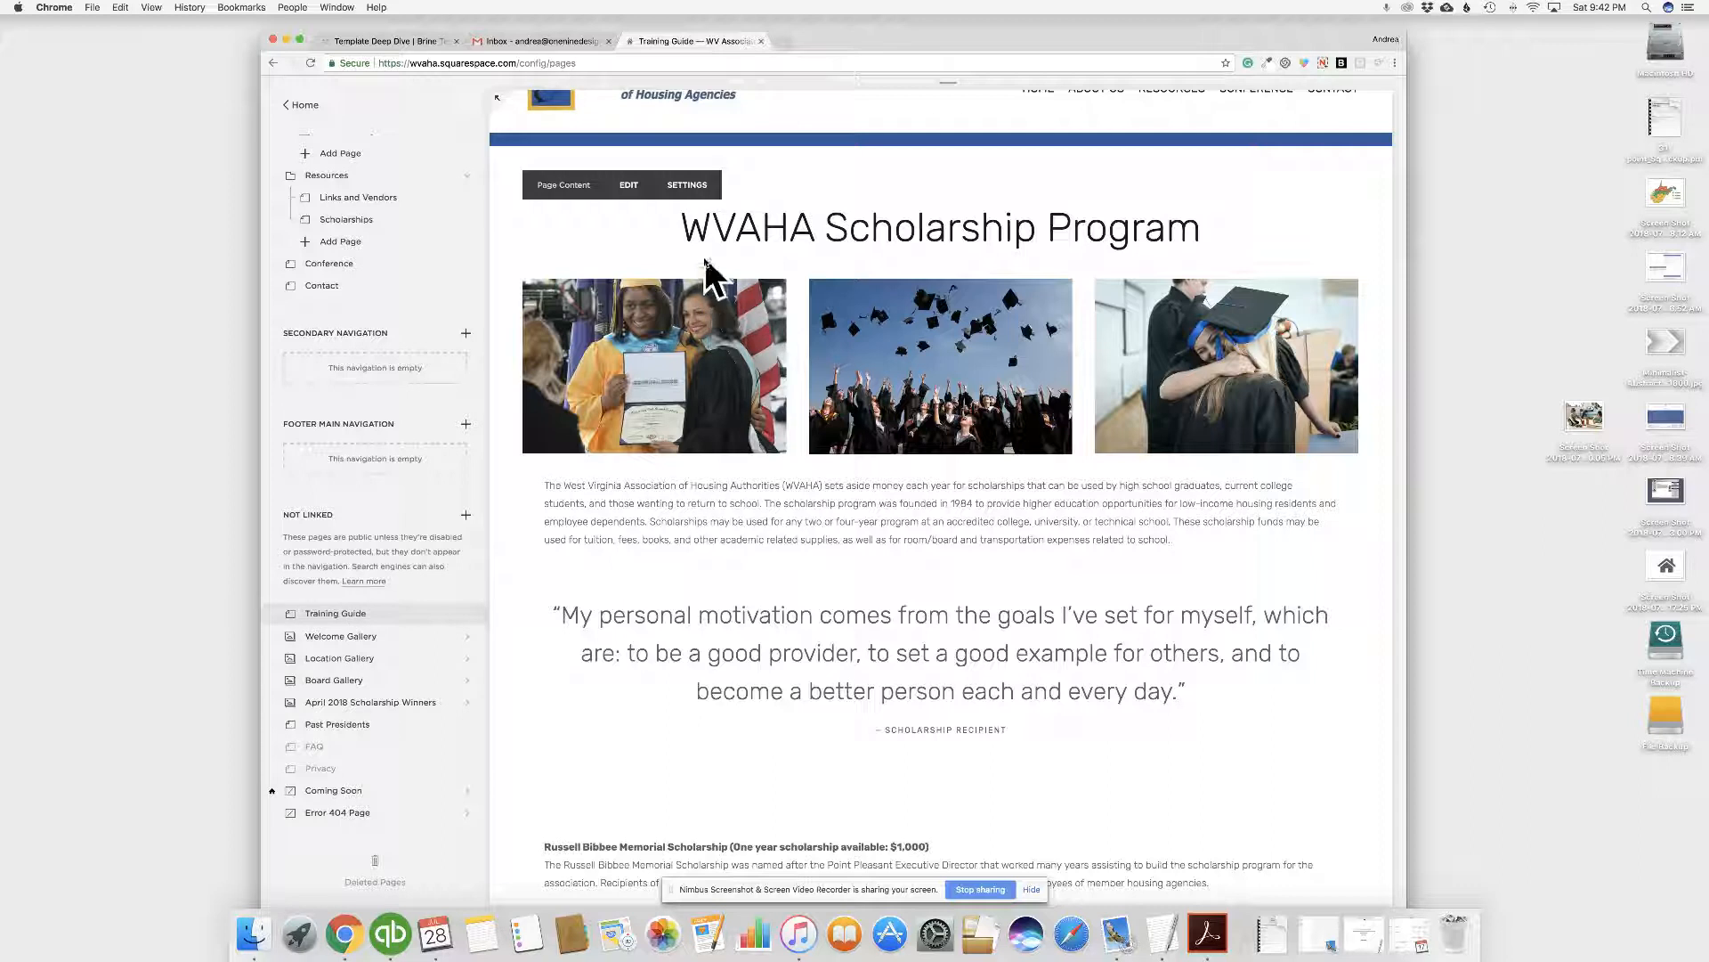
pyautogui.click(627, 185)
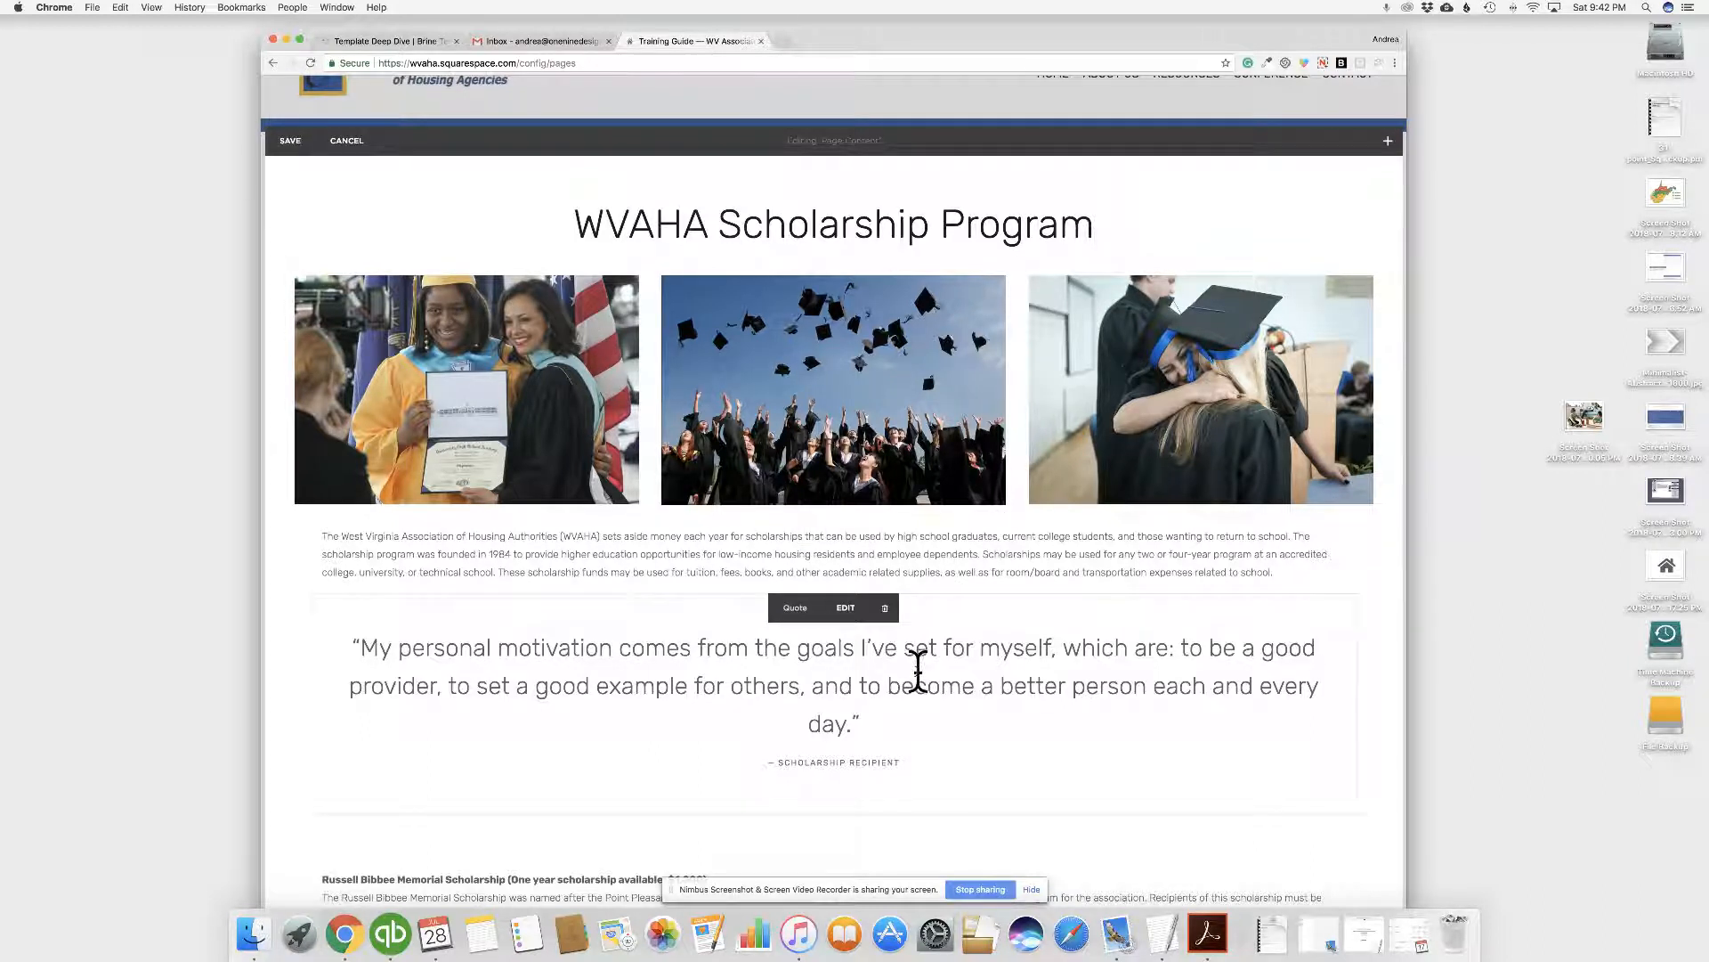
pyautogui.scroll(-8, 918, 671)
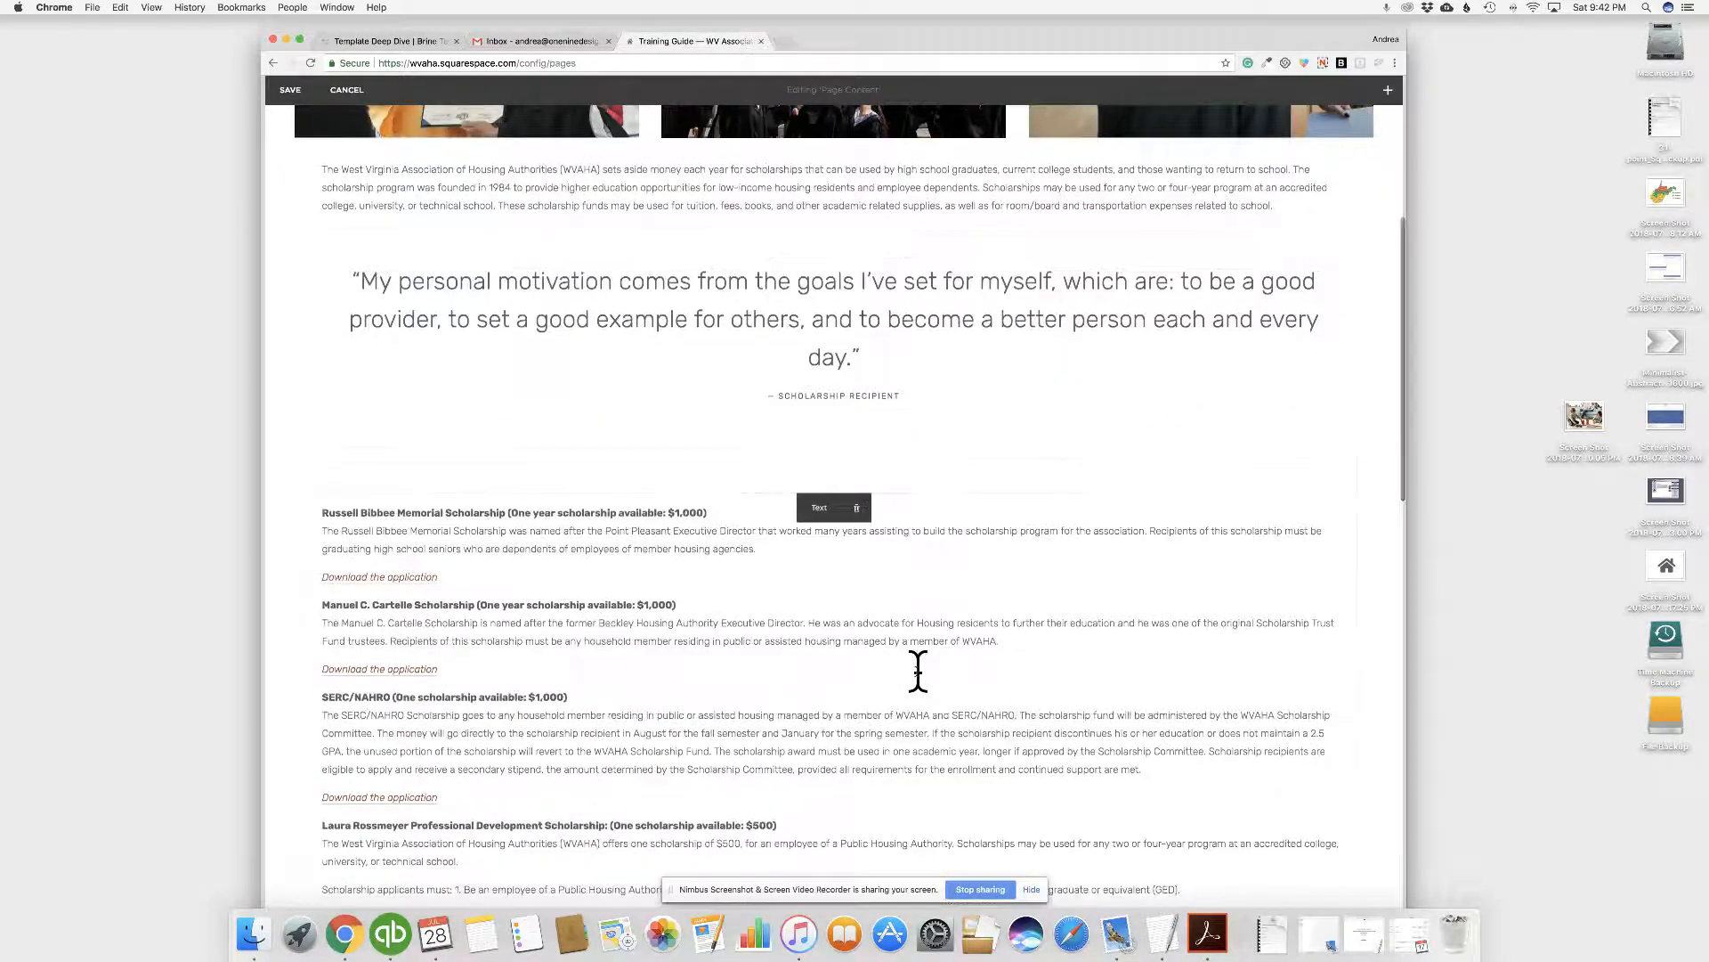
pyautogui.scroll(-2, 918, 670)
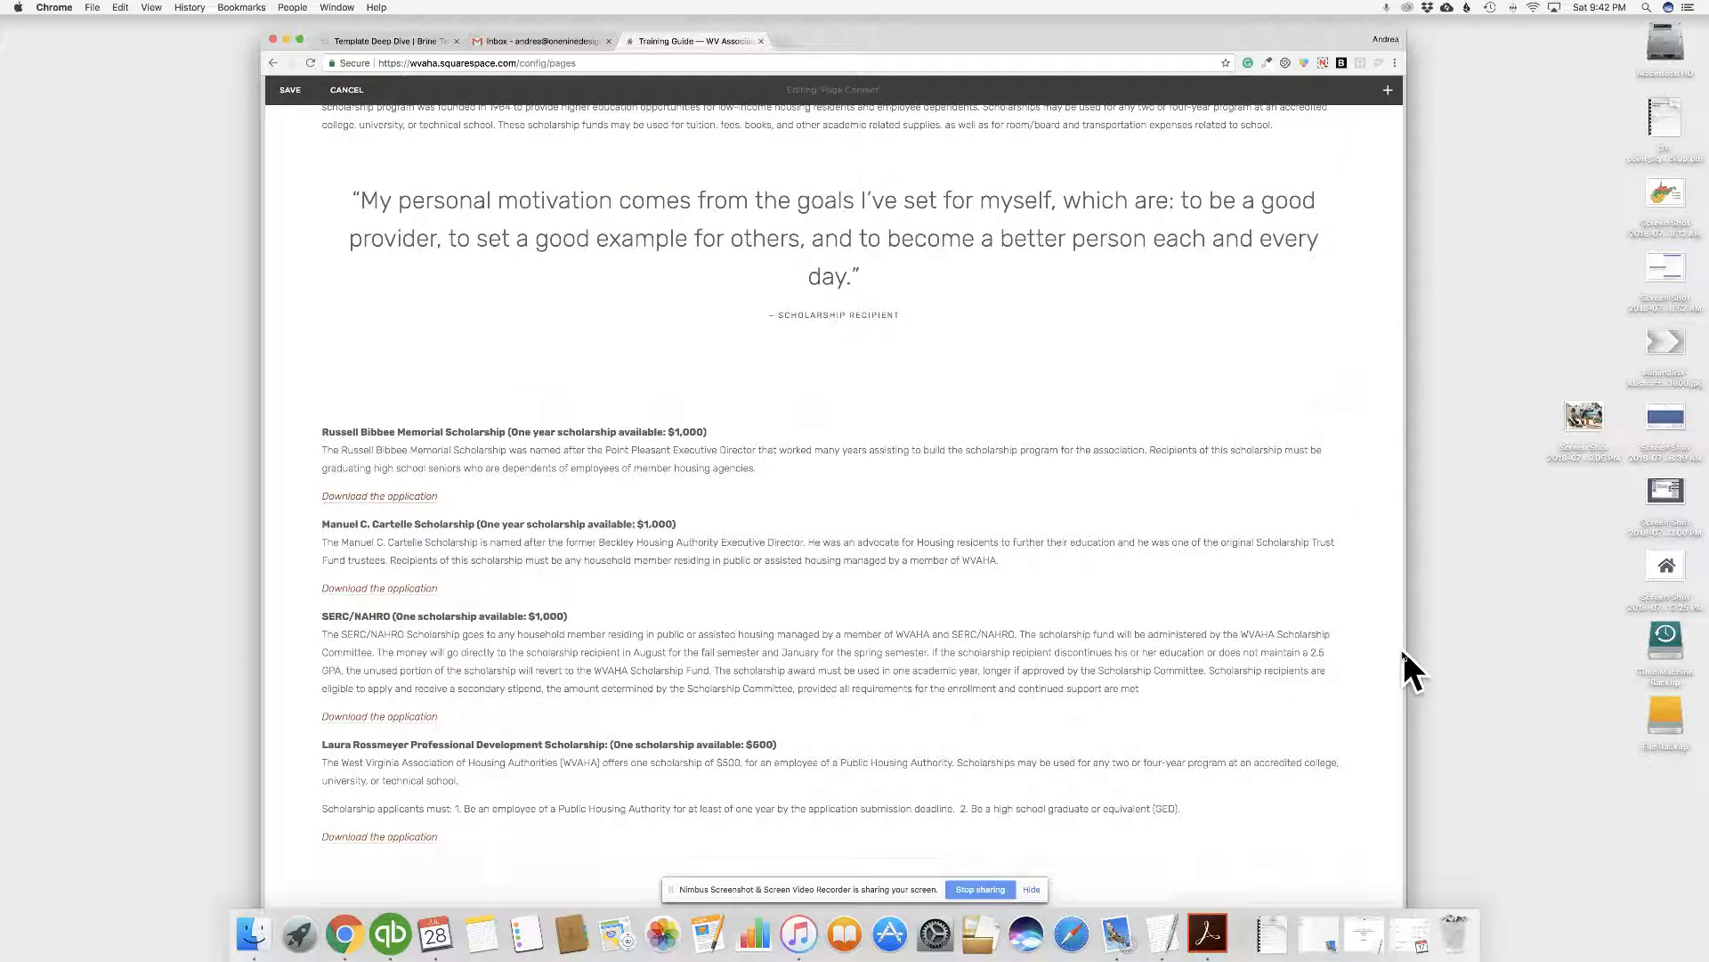
pyautogui.scroll(4, 935, 484)
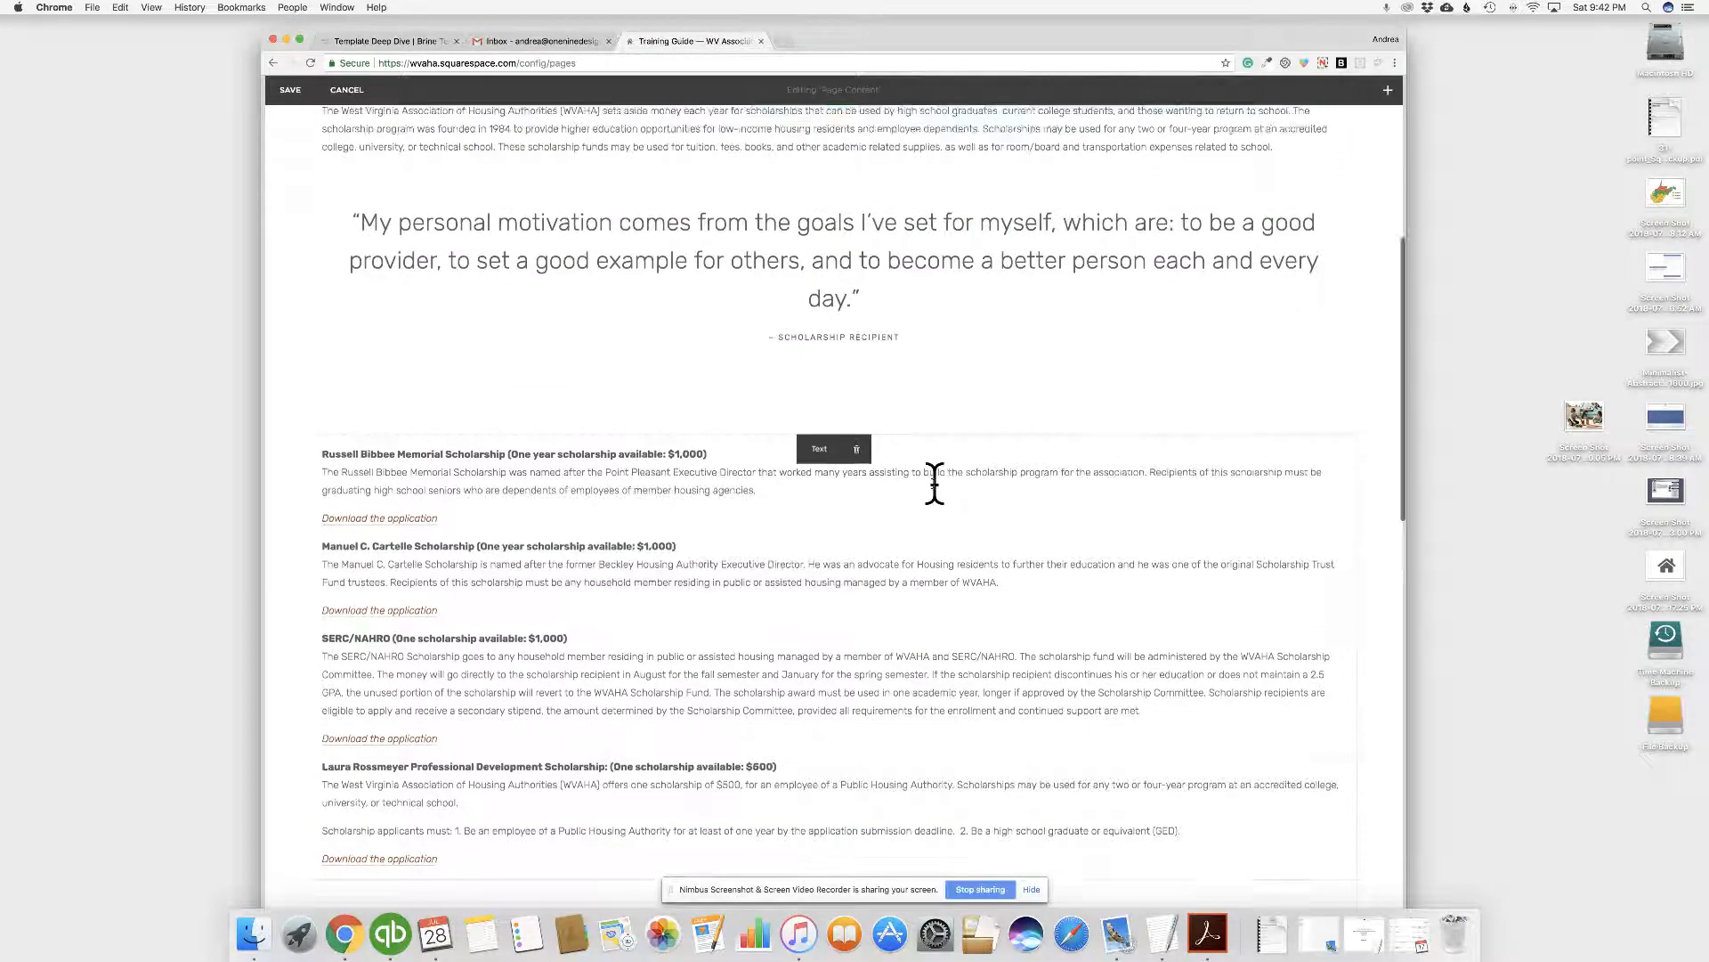
pyautogui.scroll(6, 935, 485)
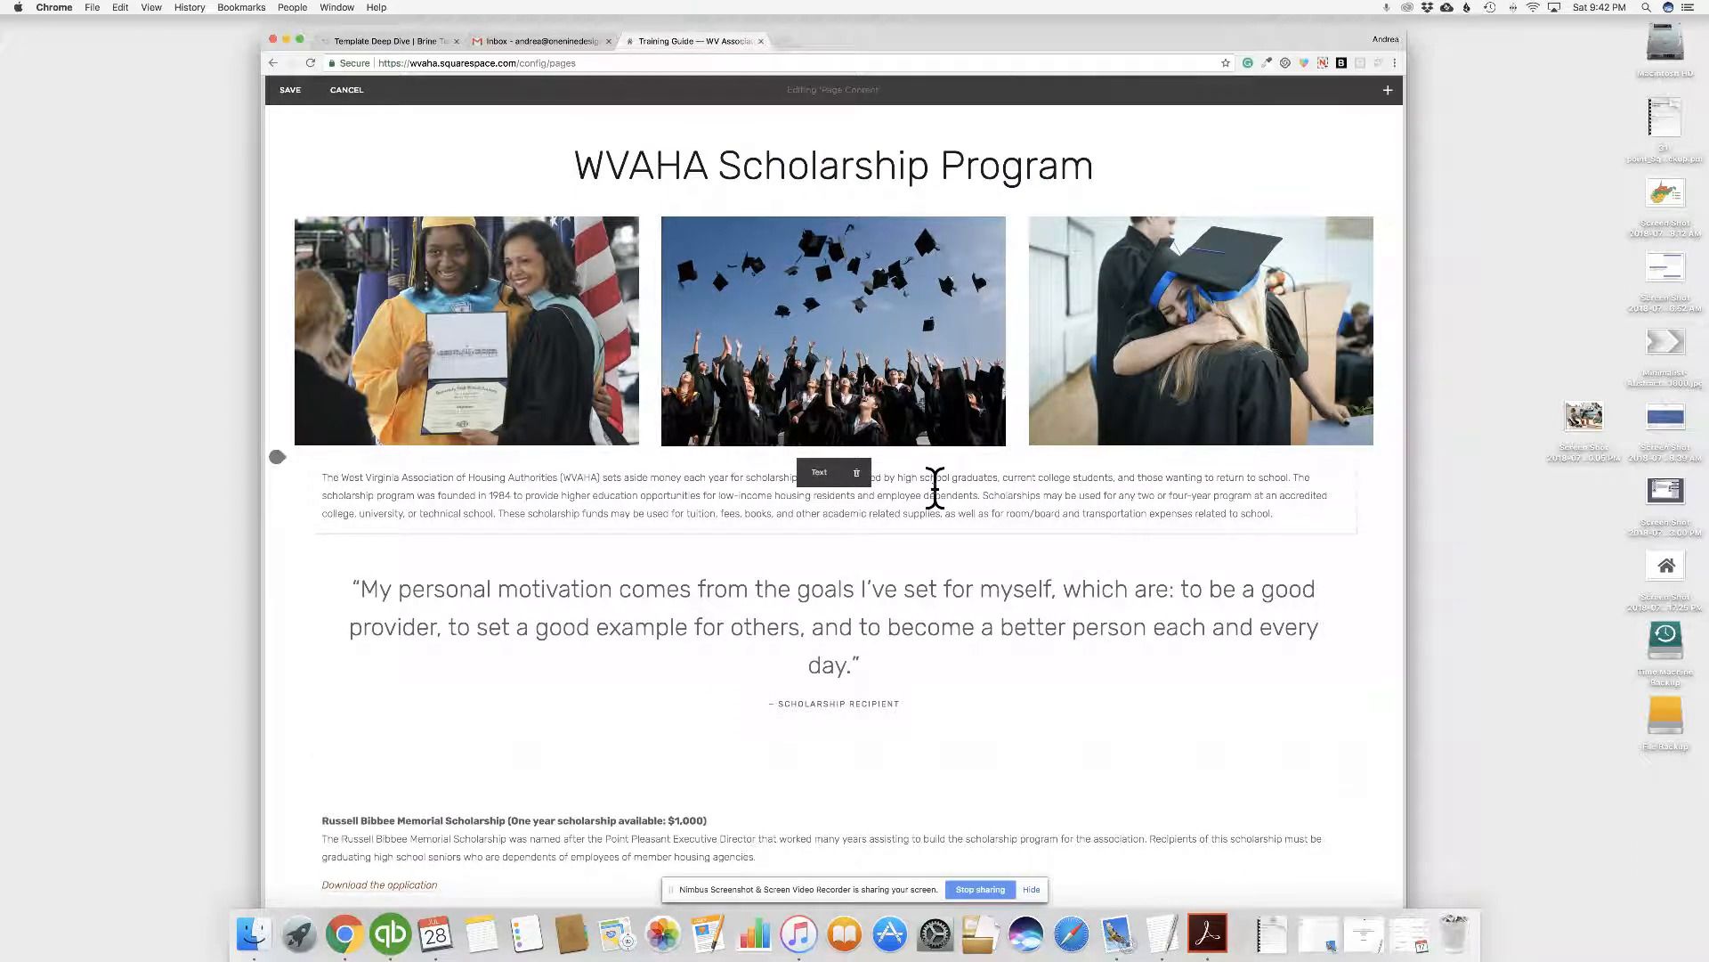
pyautogui.scroll(1, 935, 489)
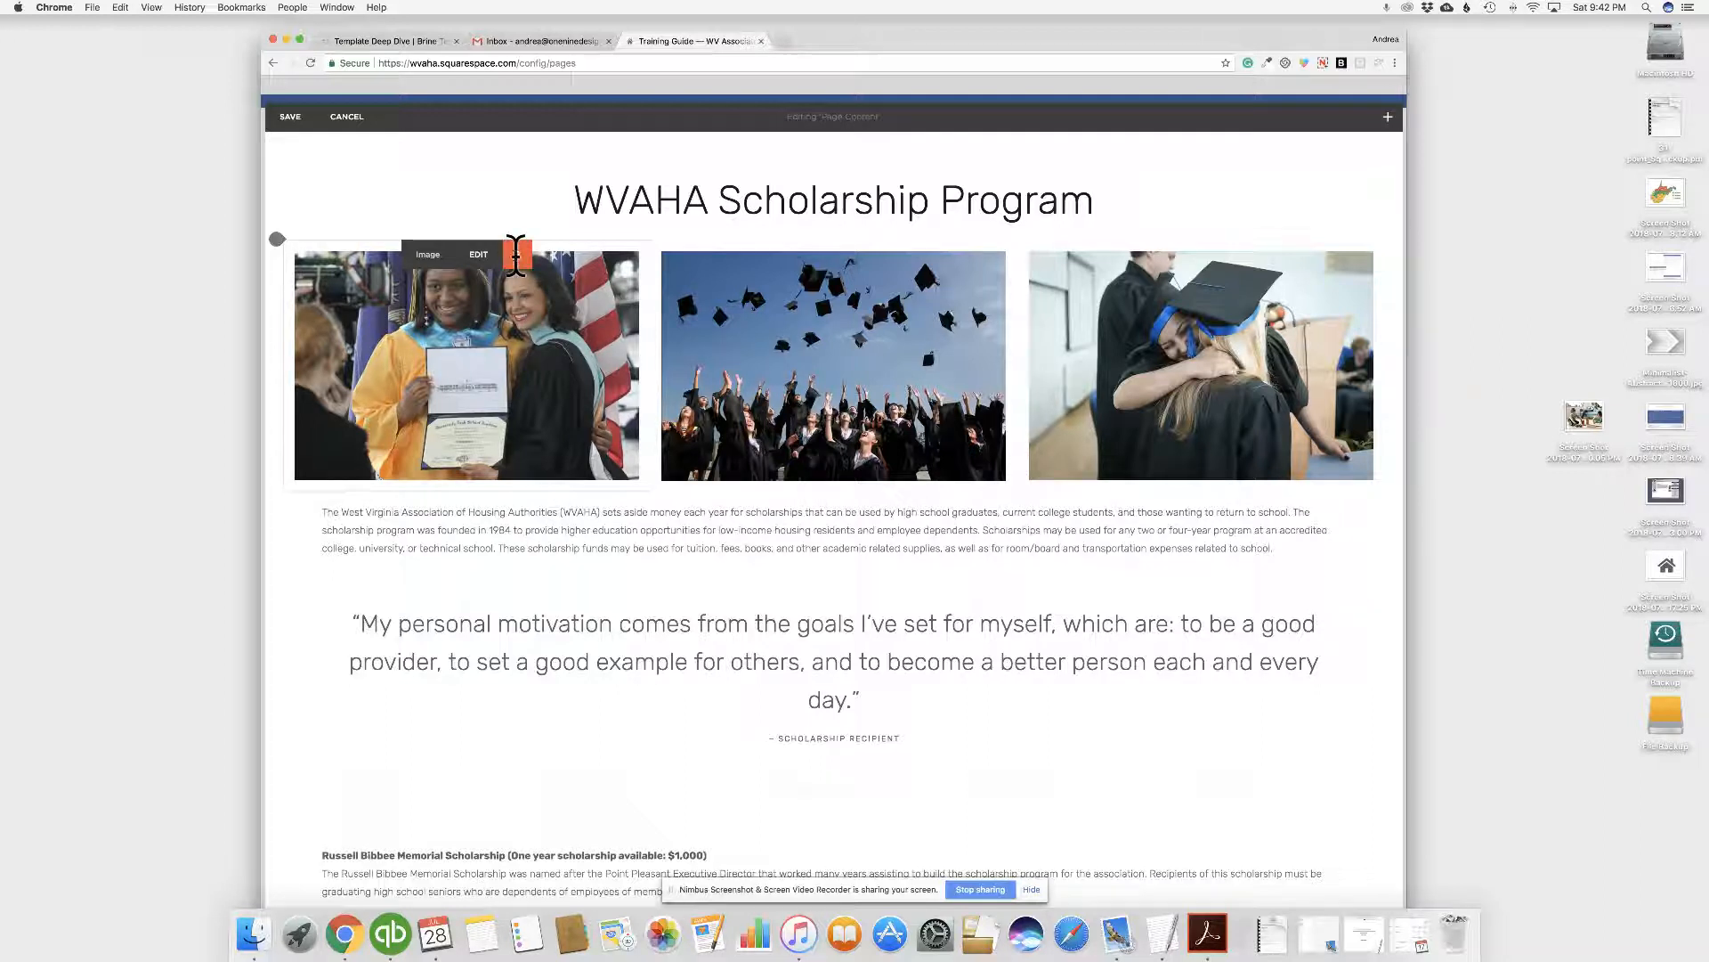
pyautogui.click(516, 256)
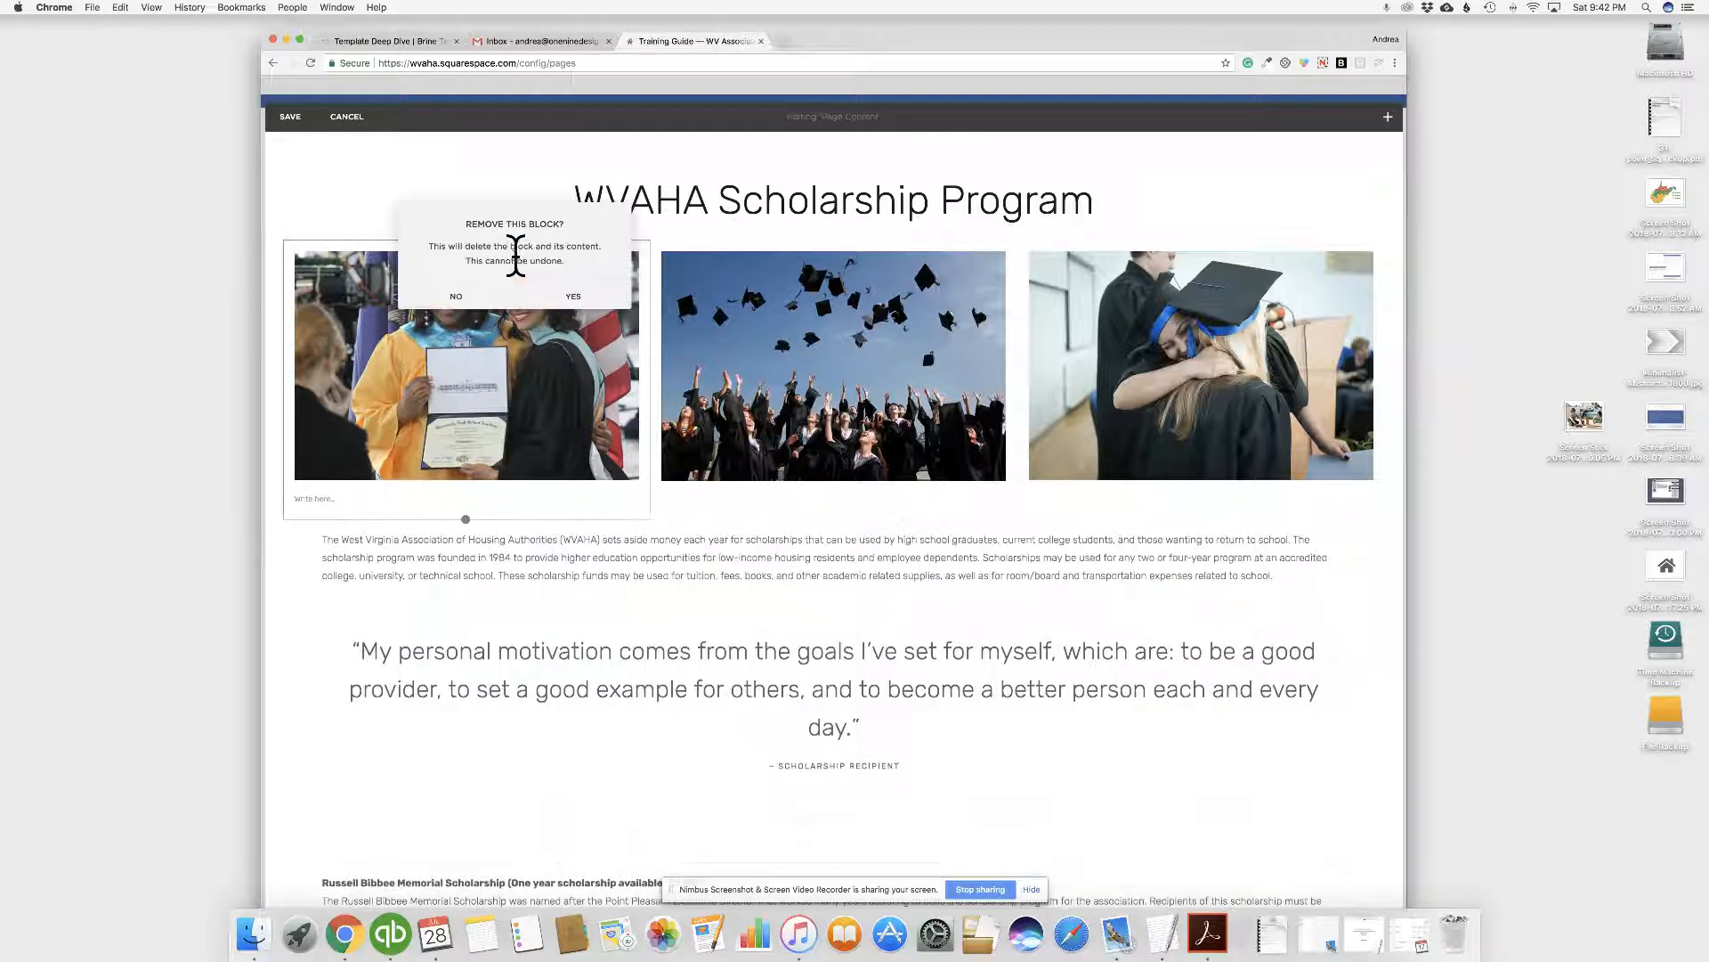
pyautogui.click(590, 299)
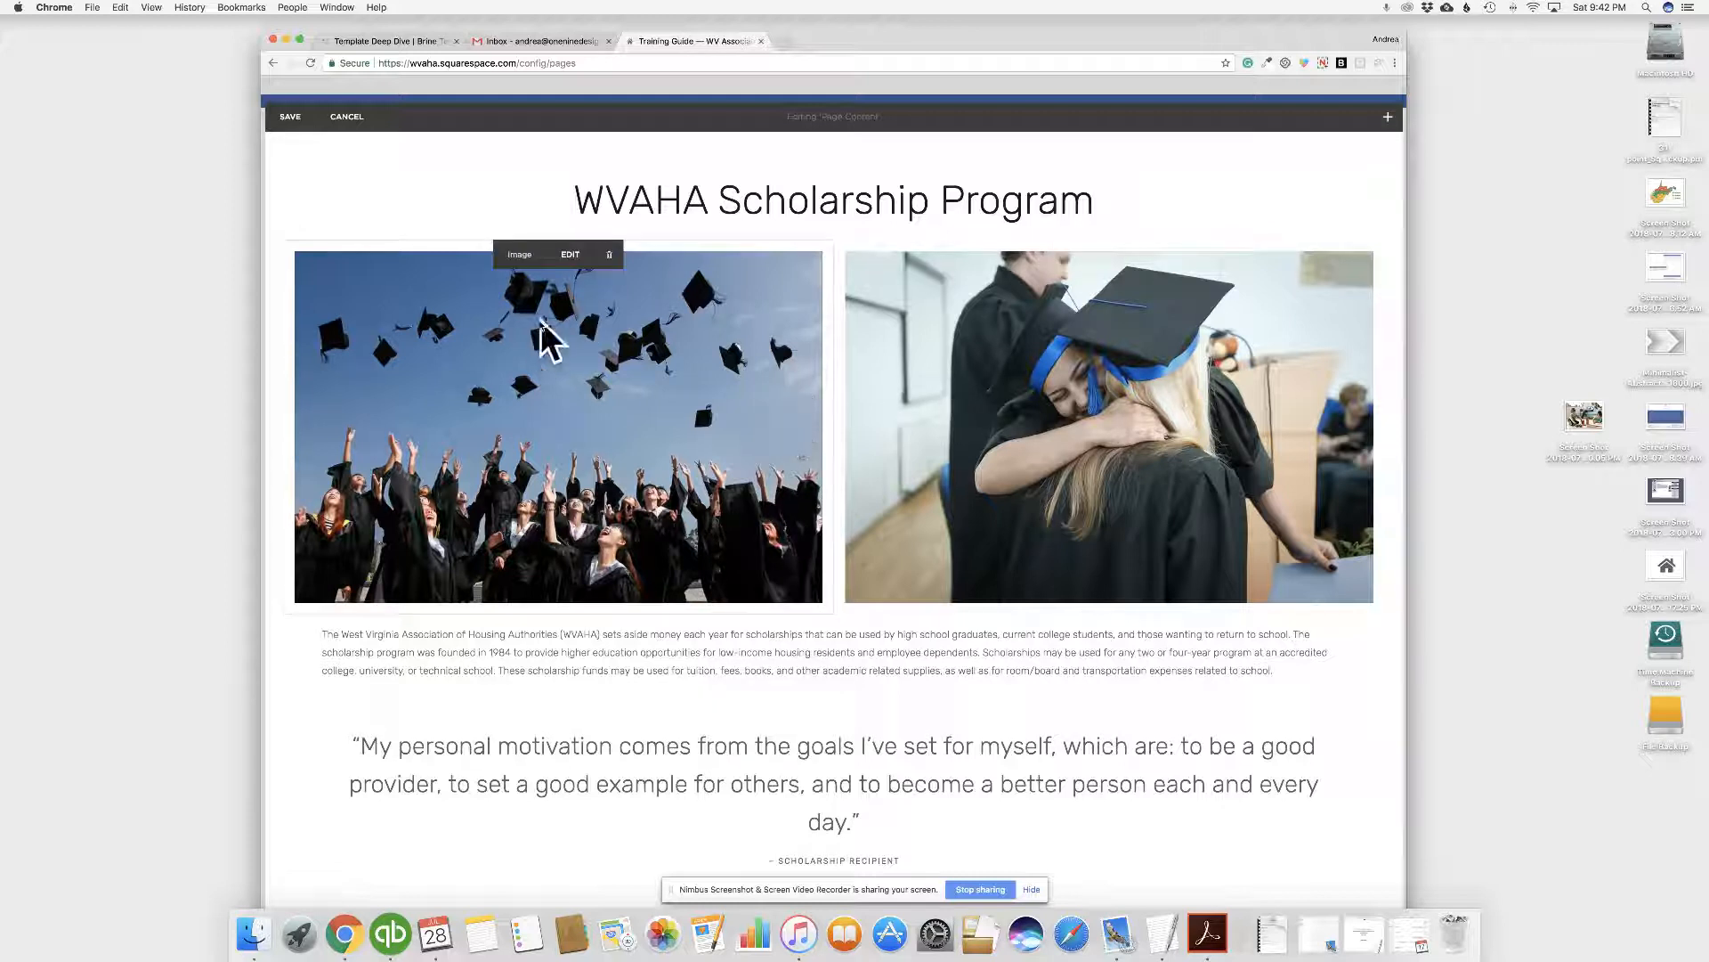
# - Replace the tossed graduation caps image with "clip board and coffee.jpeg" from the Stock photos folder
pyautogui.click(571, 256)
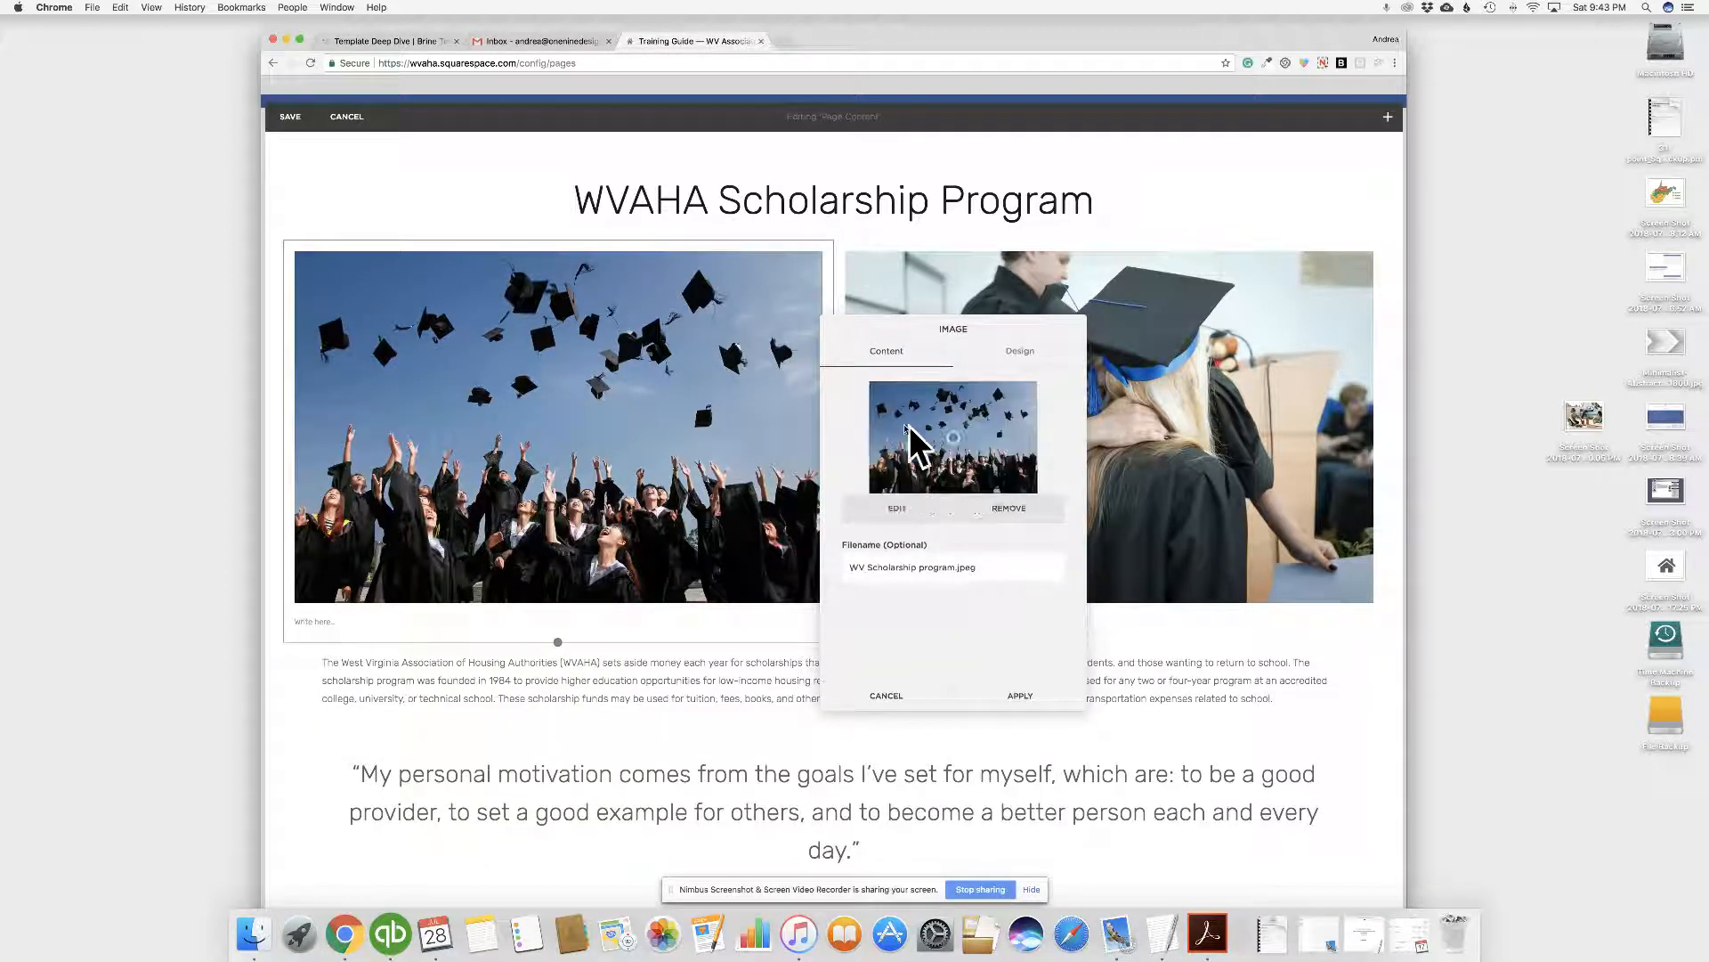
pyautogui.click(1020, 508)
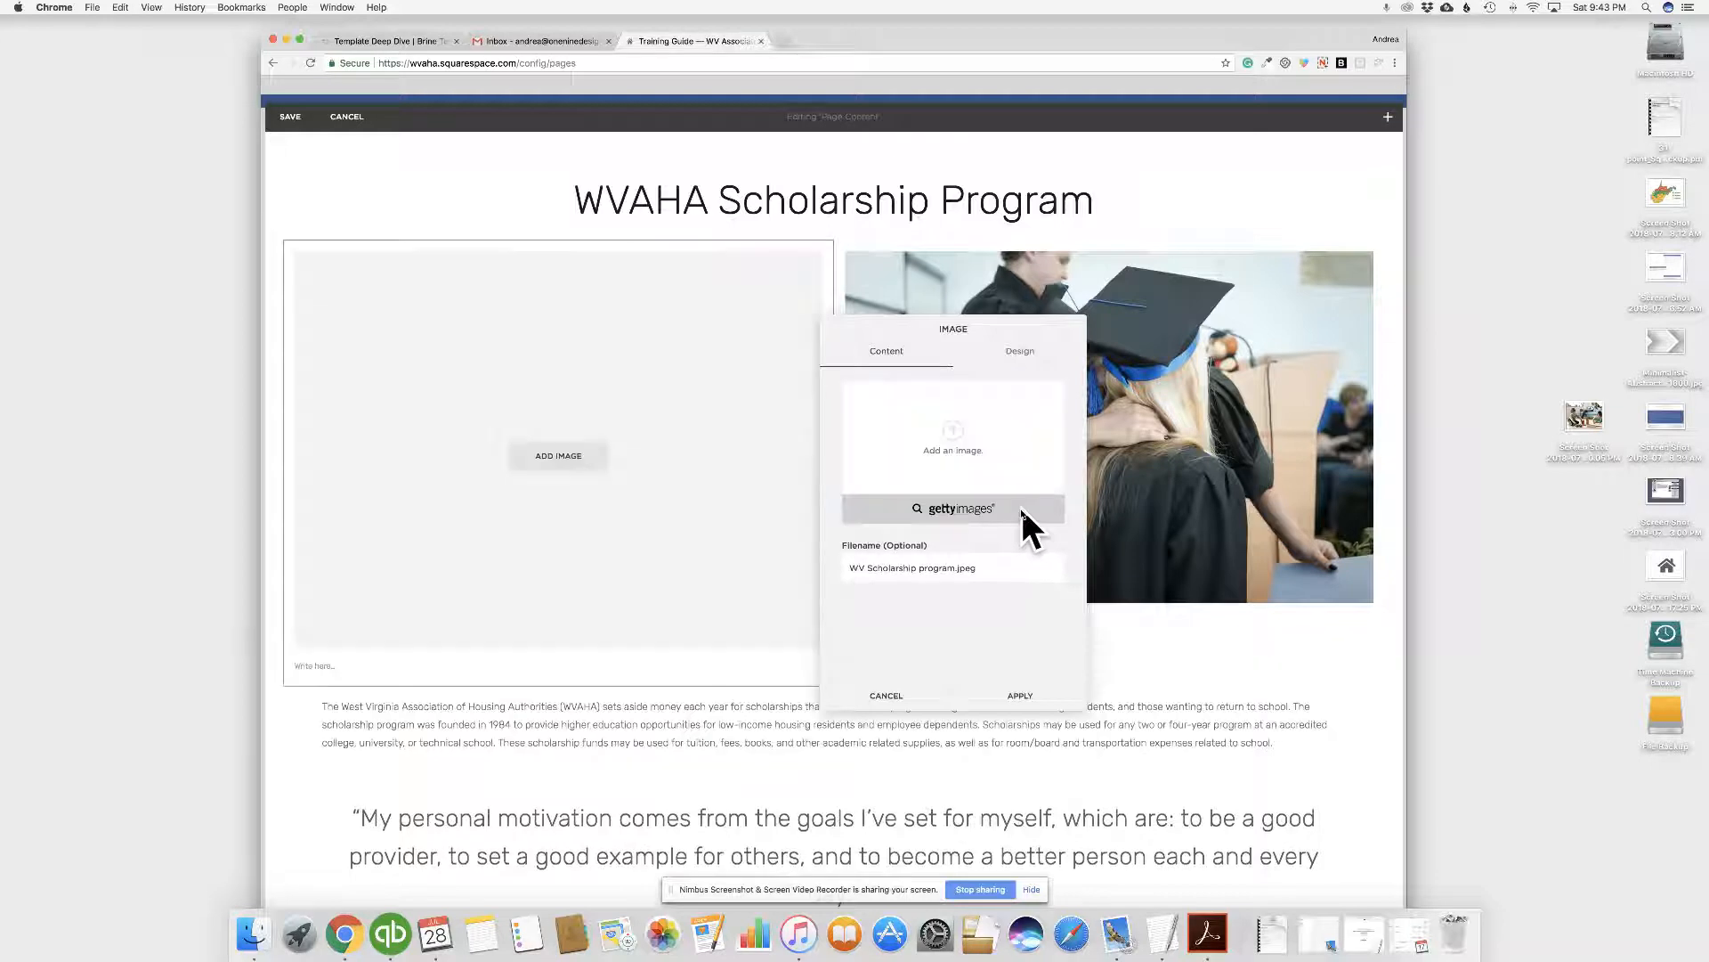
pyautogui.click(954, 429)
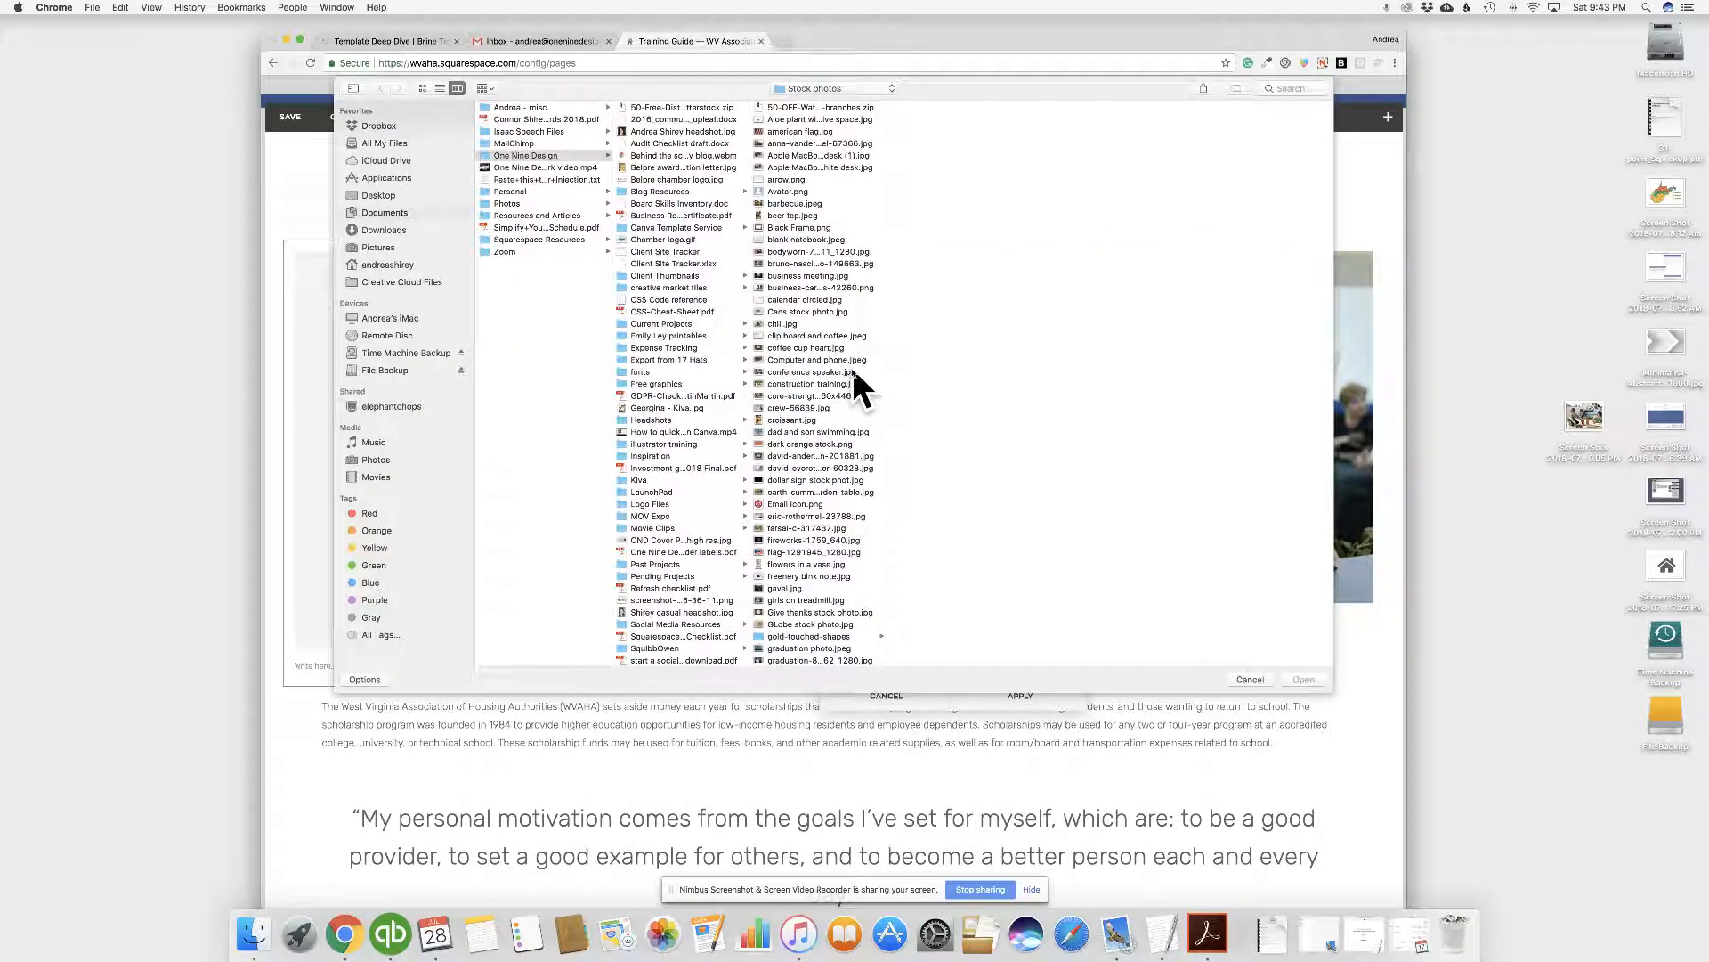
pyautogui.click(819, 336)
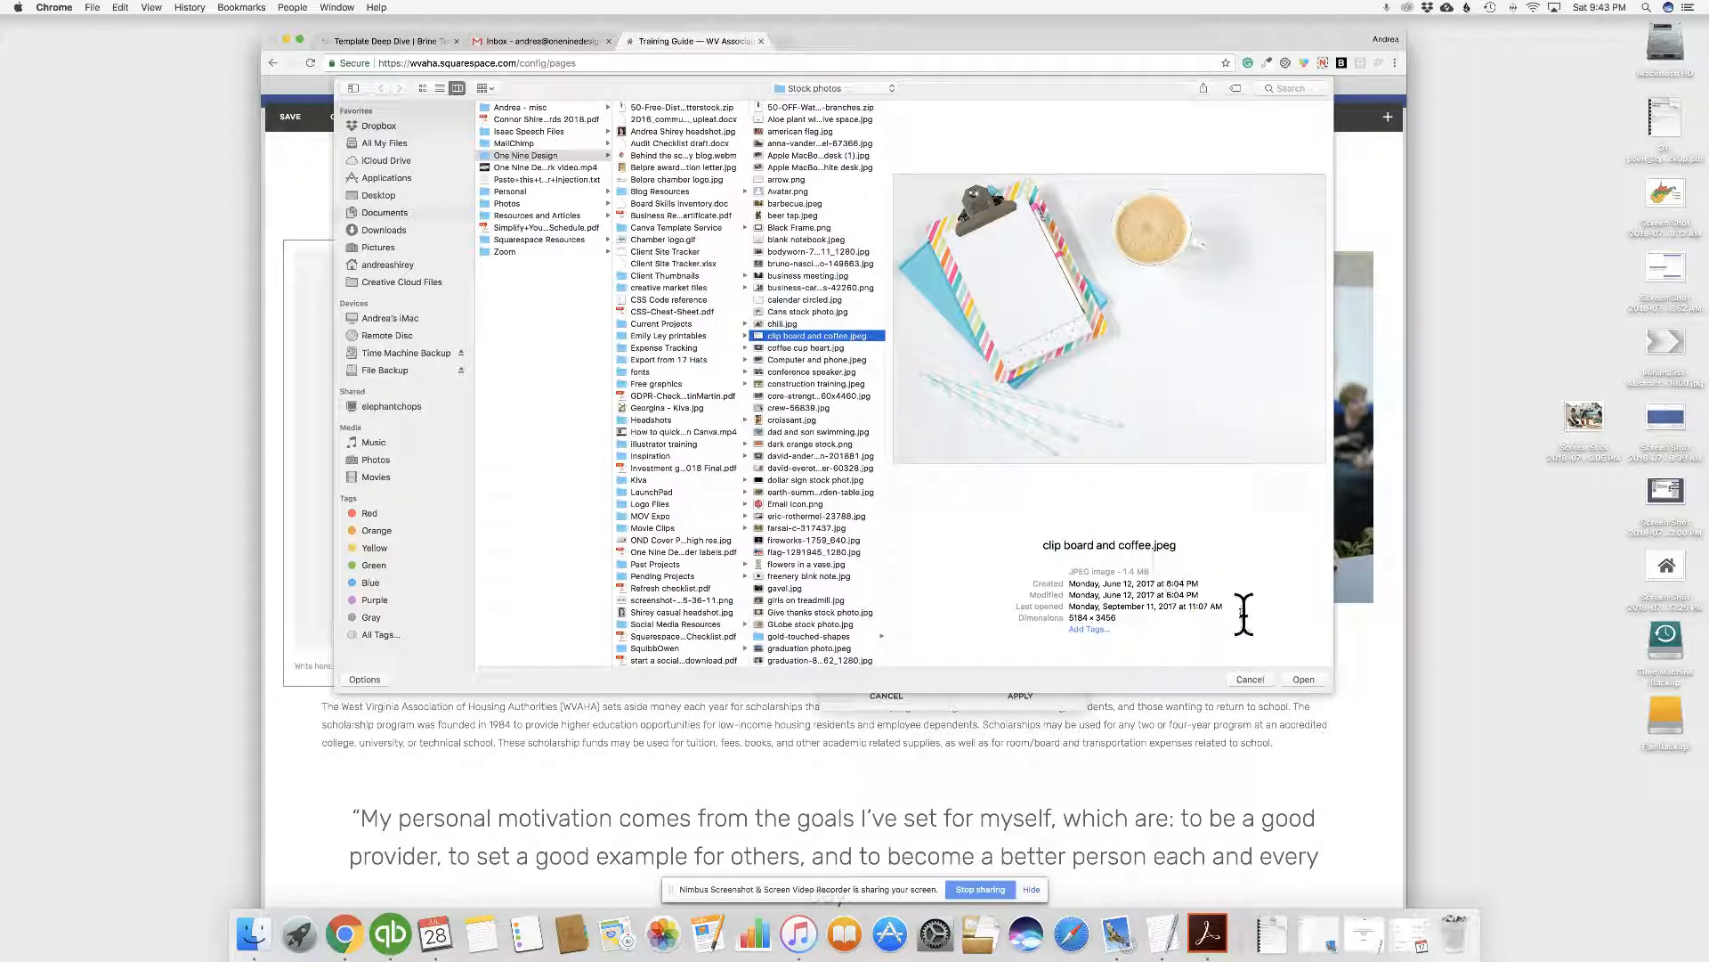
pyautogui.click(1305, 680)
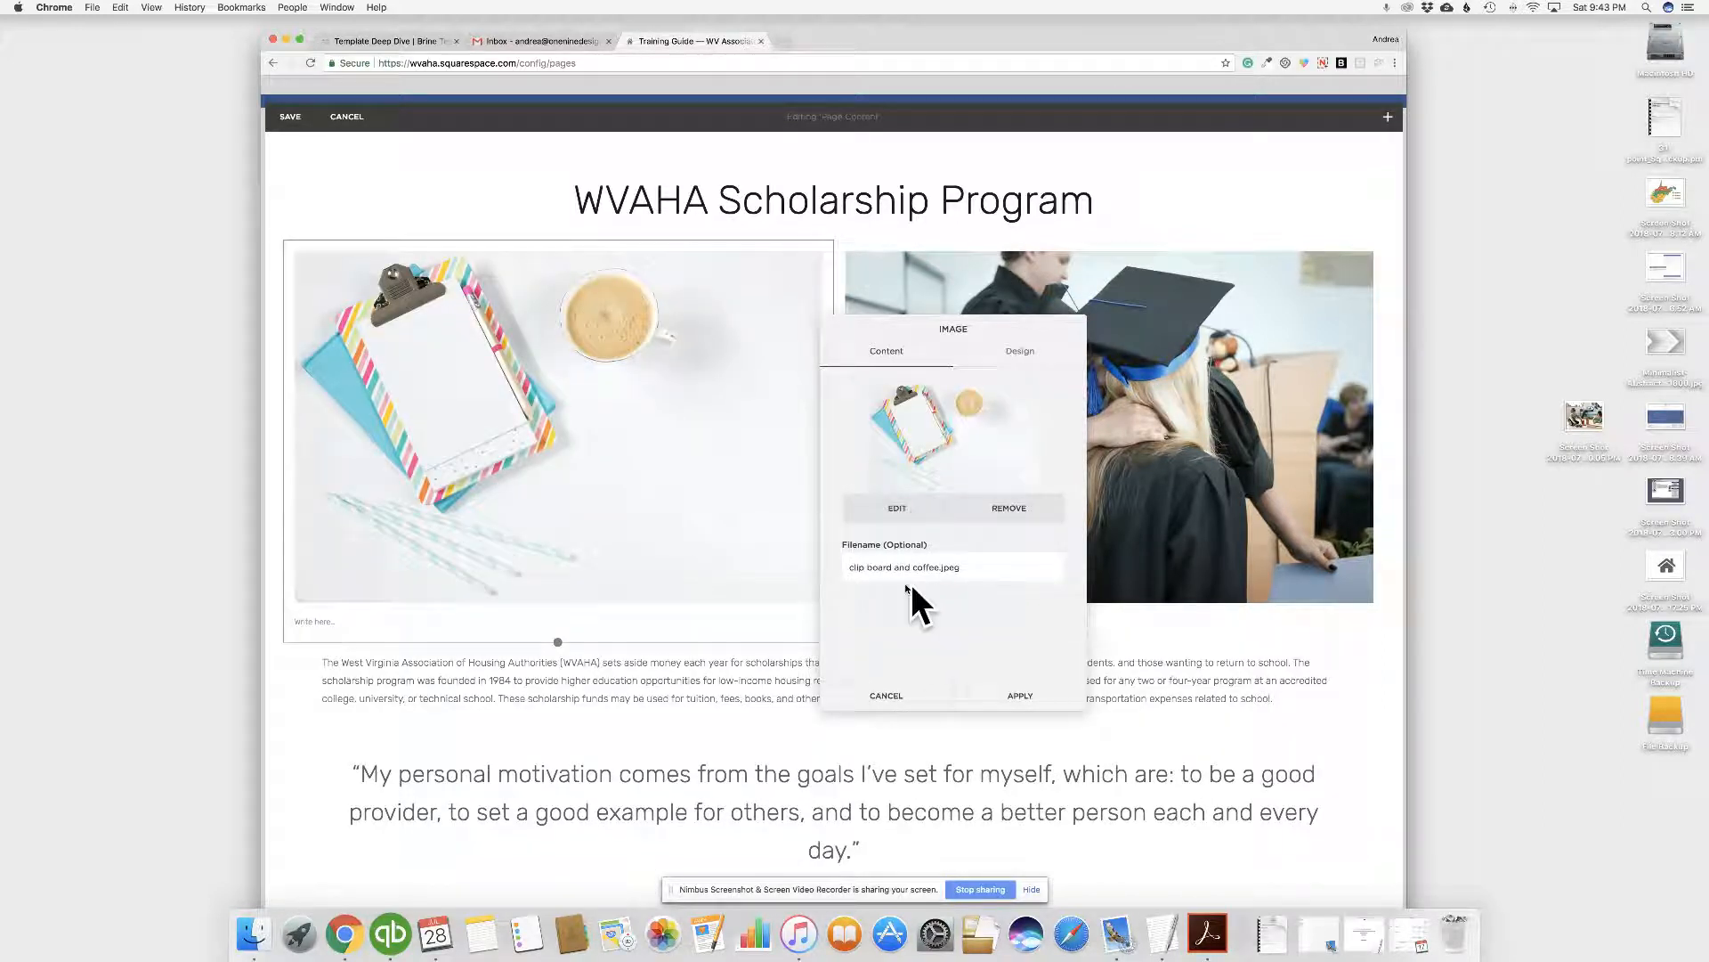
pyautogui.click(1030, 690)
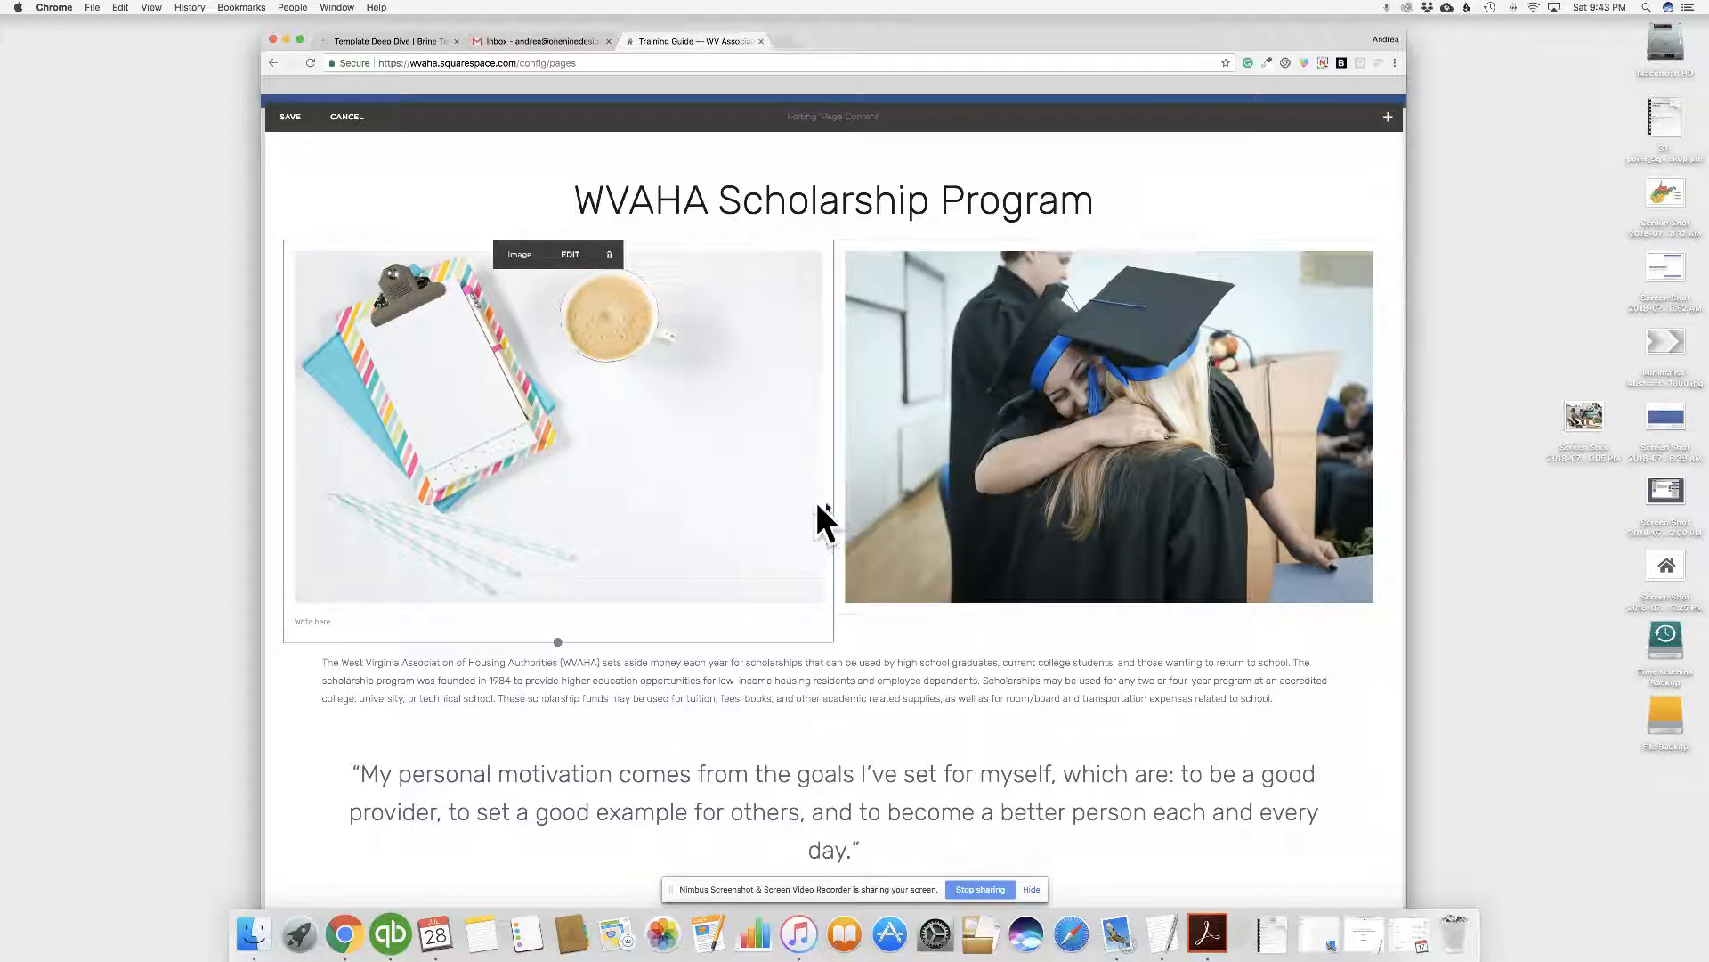
# - Delete the image block of the hugging graduates beside the clipboard image
pyautogui.scroll(-1, 901, 525)
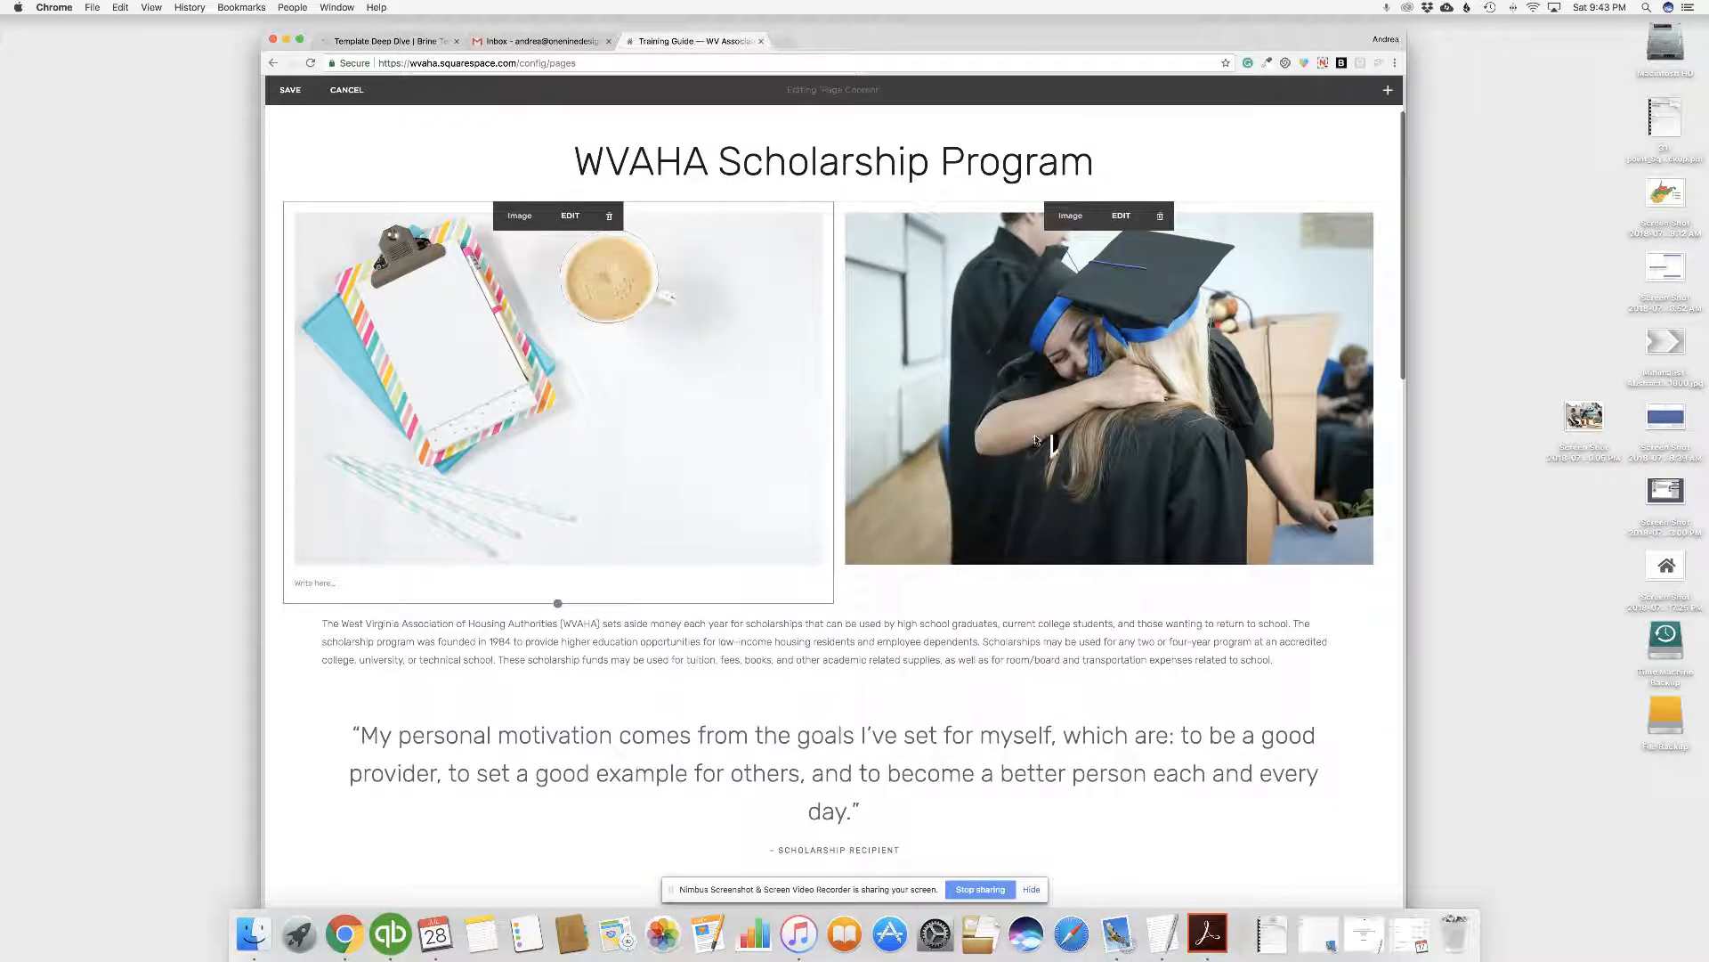
pyautogui.click(1160, 215)
pyautogui.click(1197, 254)
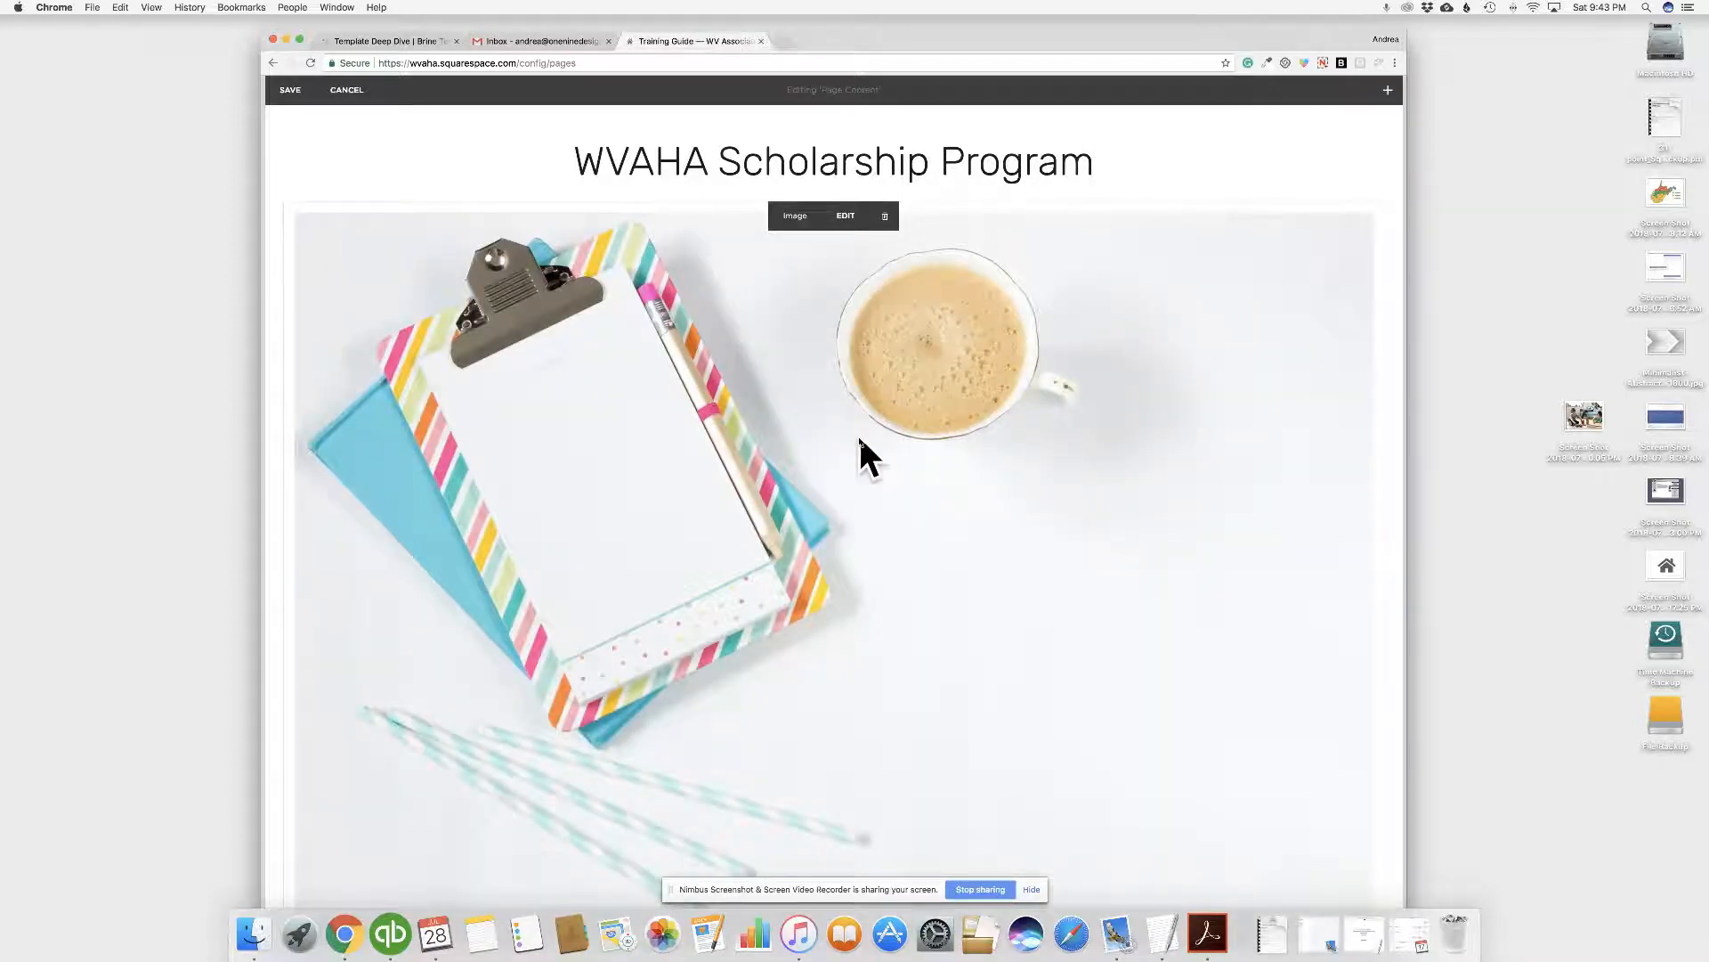
# - Add a Spacer block to the right of the clipboard image so the image takes half the page width
pyautogui.scroll(-3, 858, 435)
pyautogui.scroll(2, 858, 435)
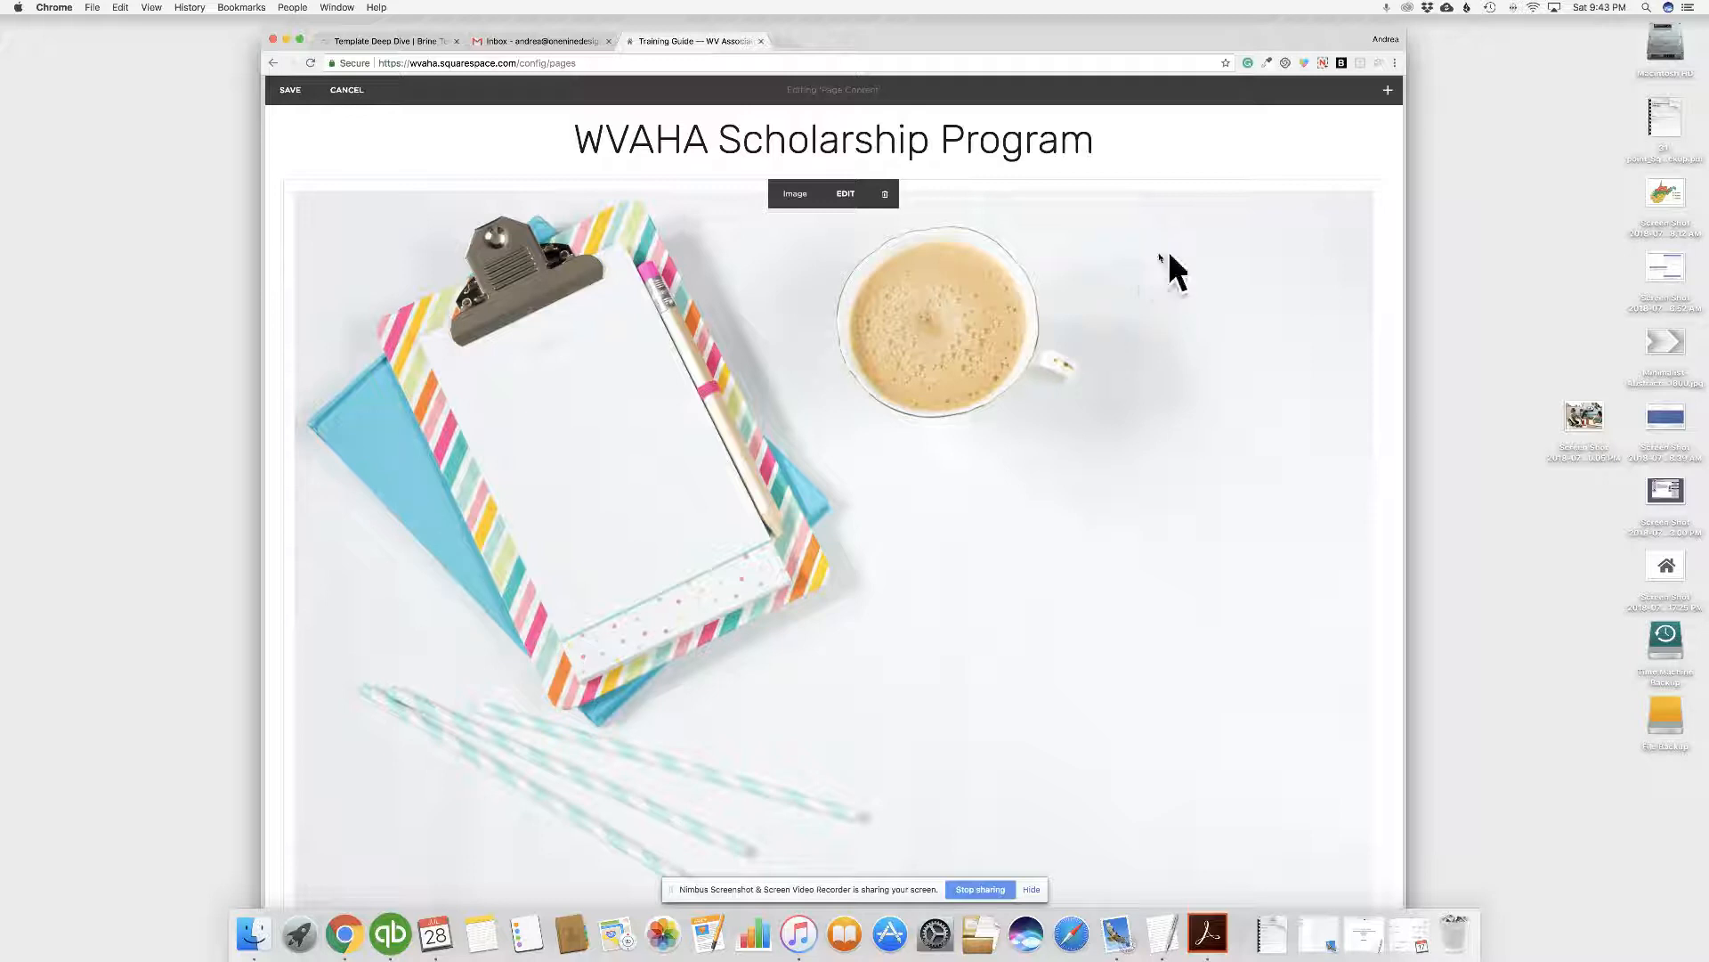
pyautogui.click(1389, 92)
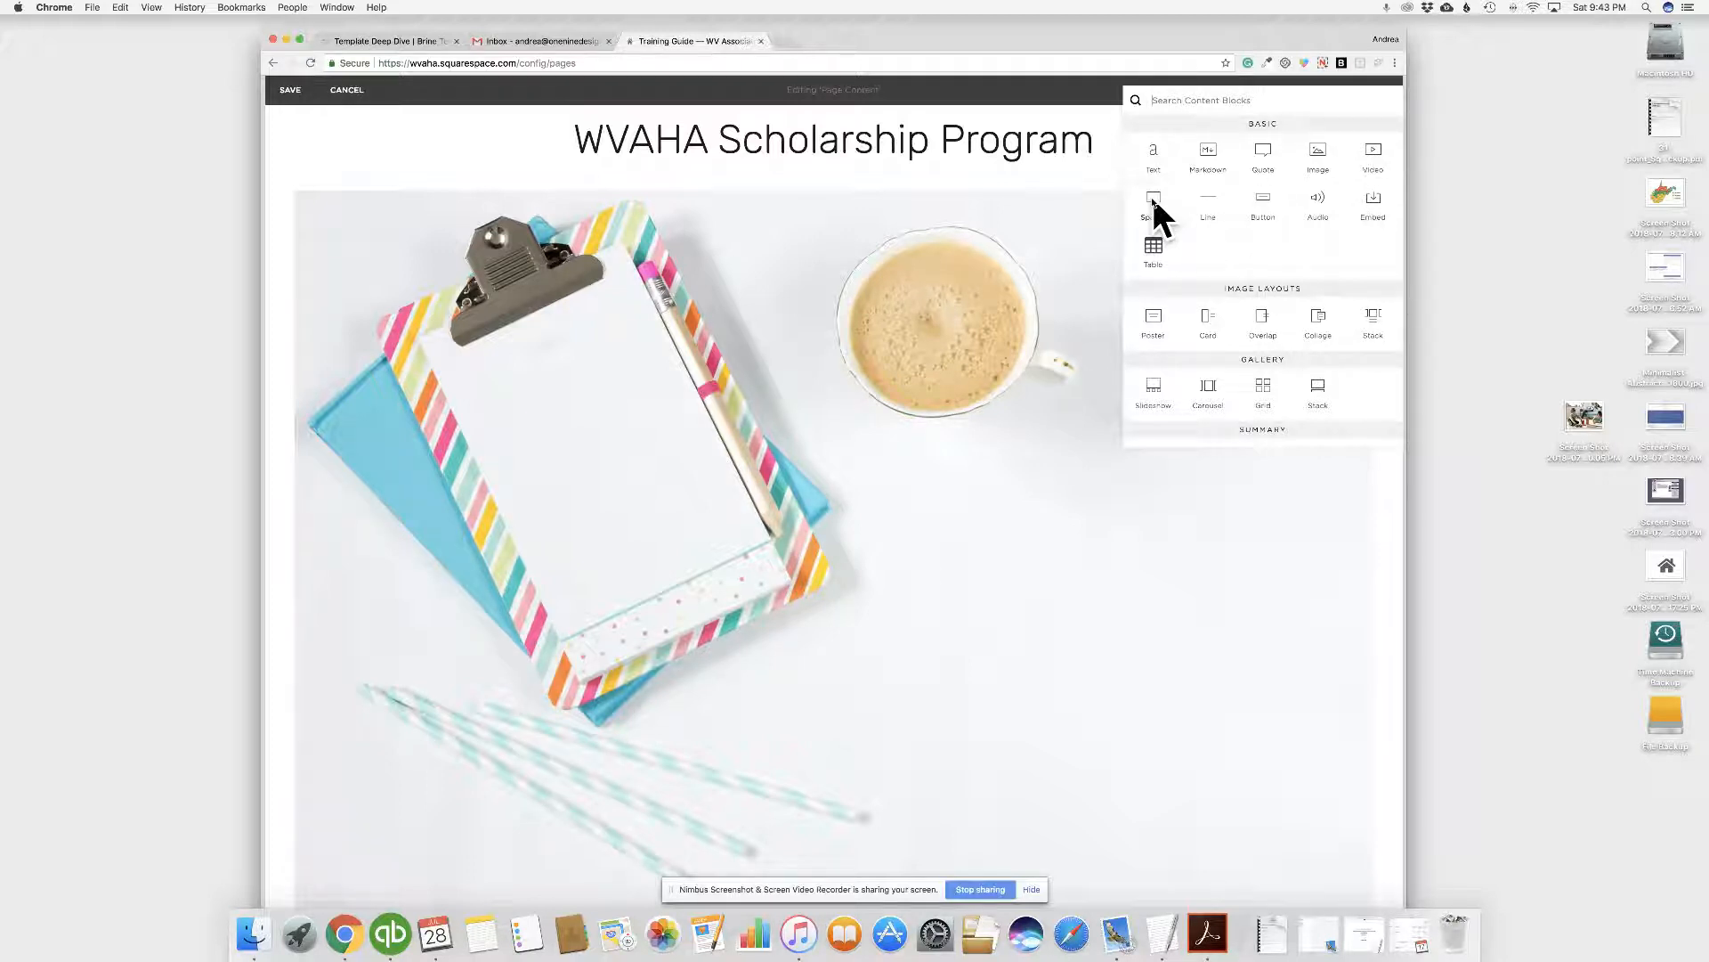
pyautogui.moveTo(1152, 201); pyautogui.dragTo(1360, 674)
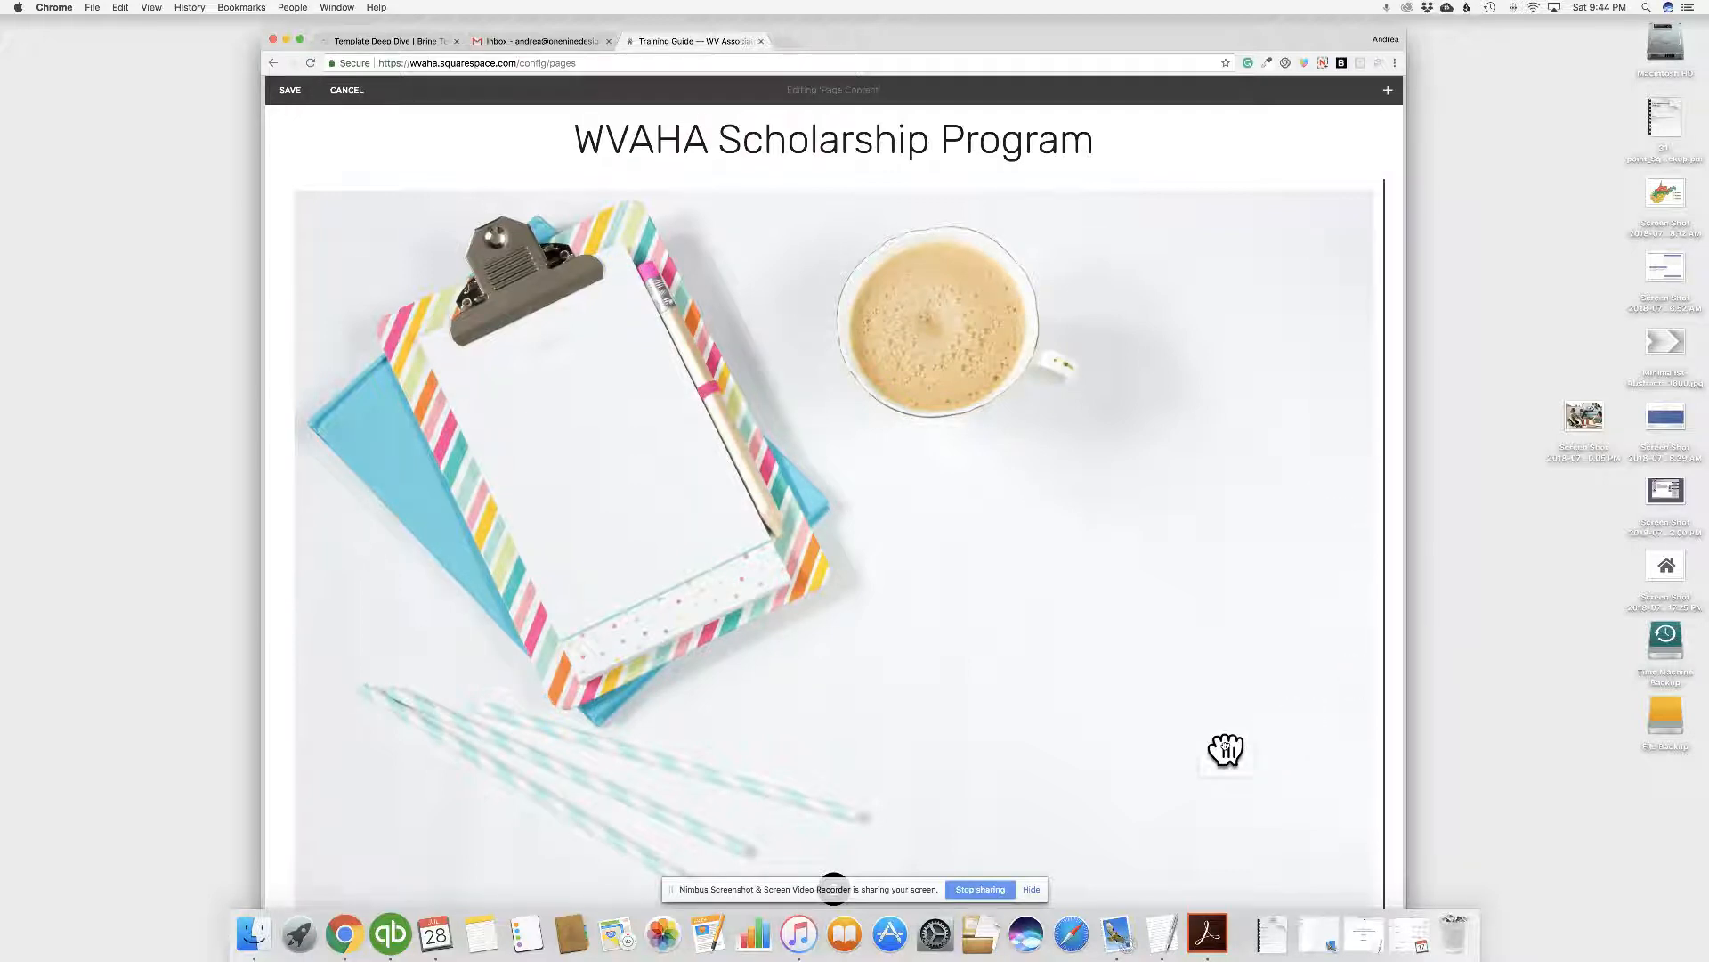
pyautogui.moveTo(1226, 749); pyautogui.dragTo(1225, 747)
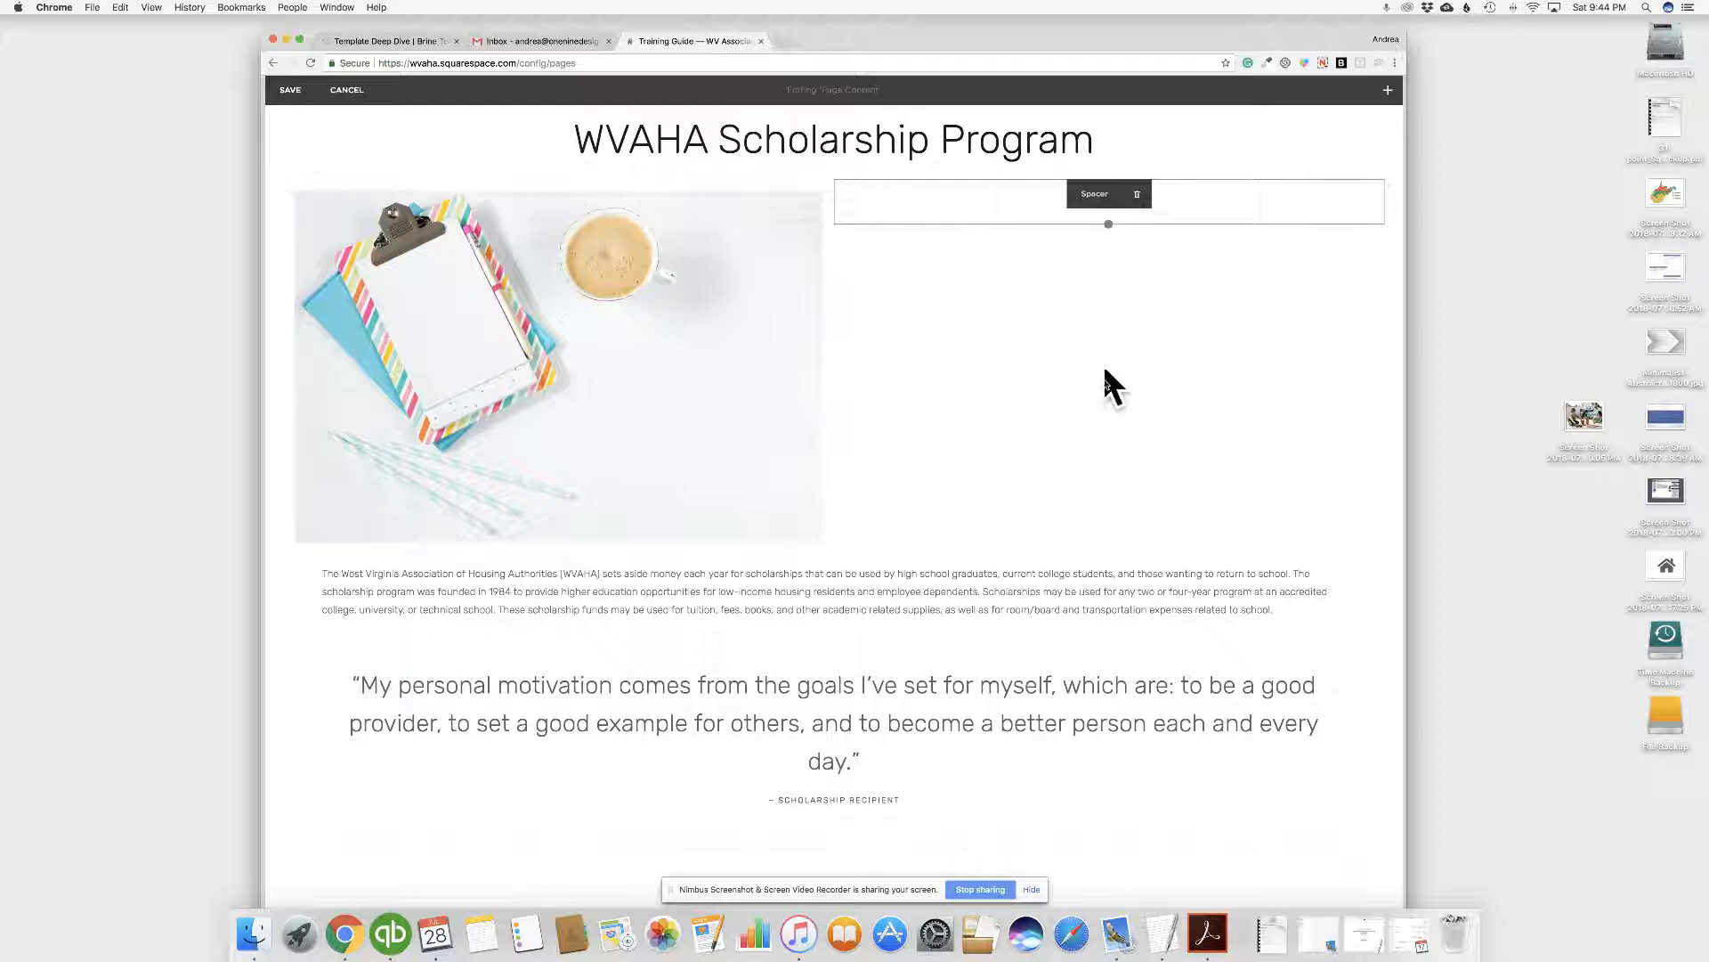
pyautogui.moveTo(749, 301)
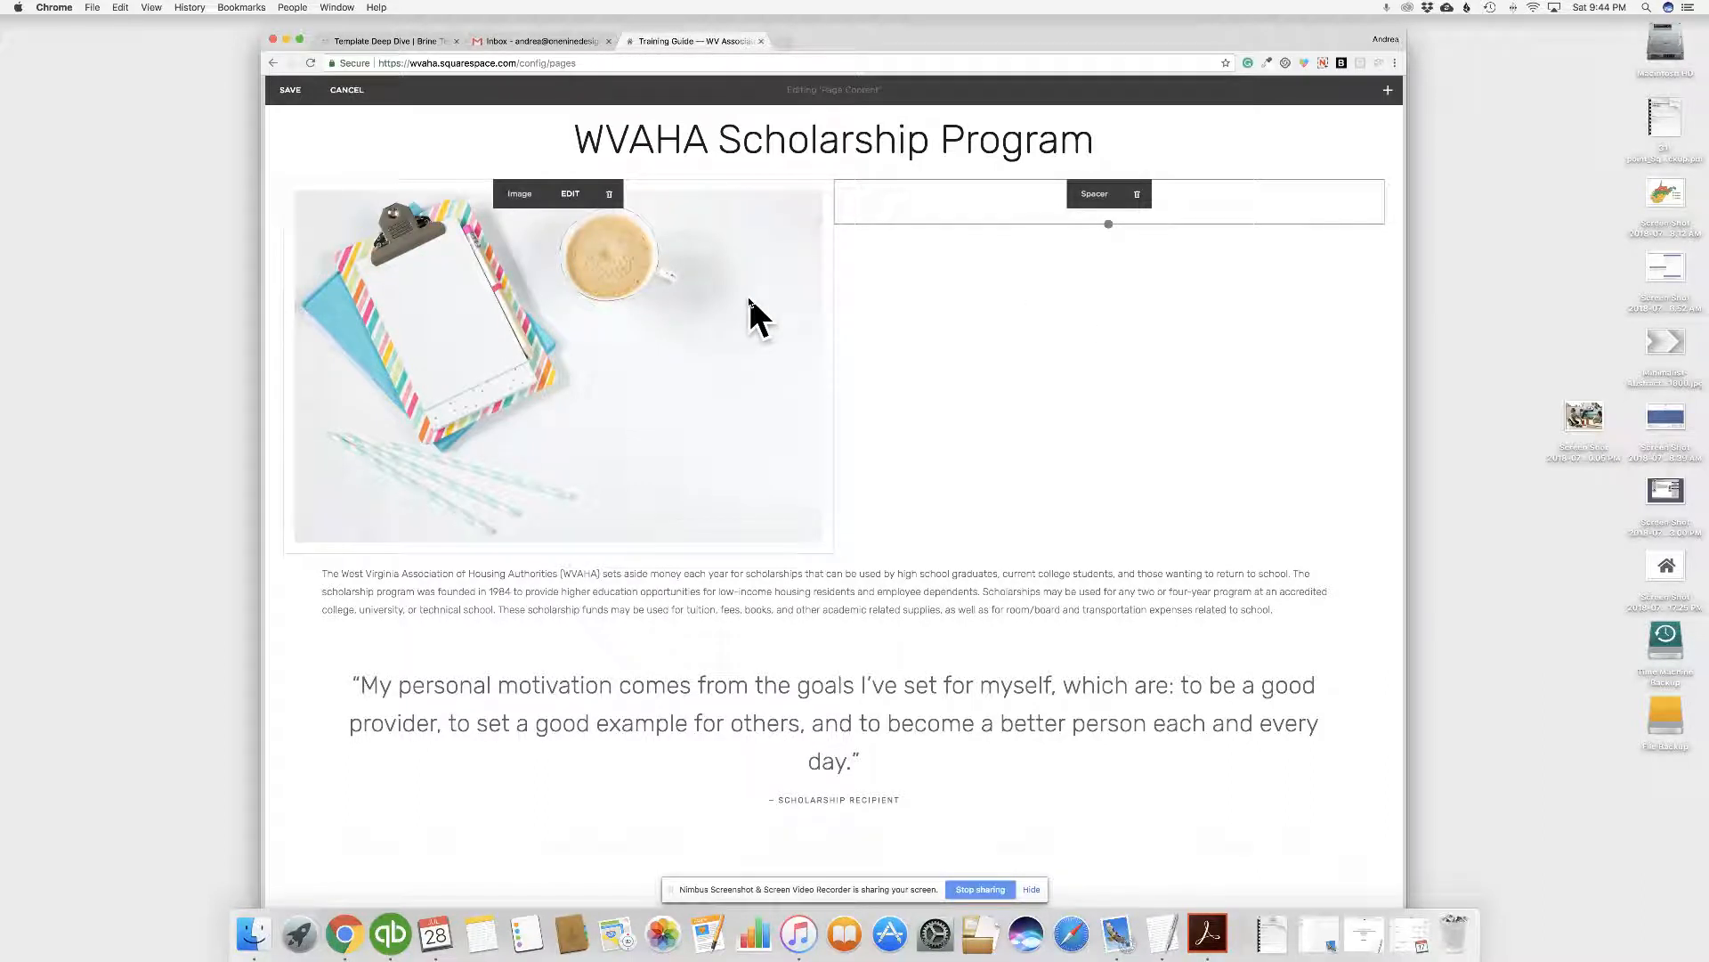
pyautogui.moveTo(833, 200)
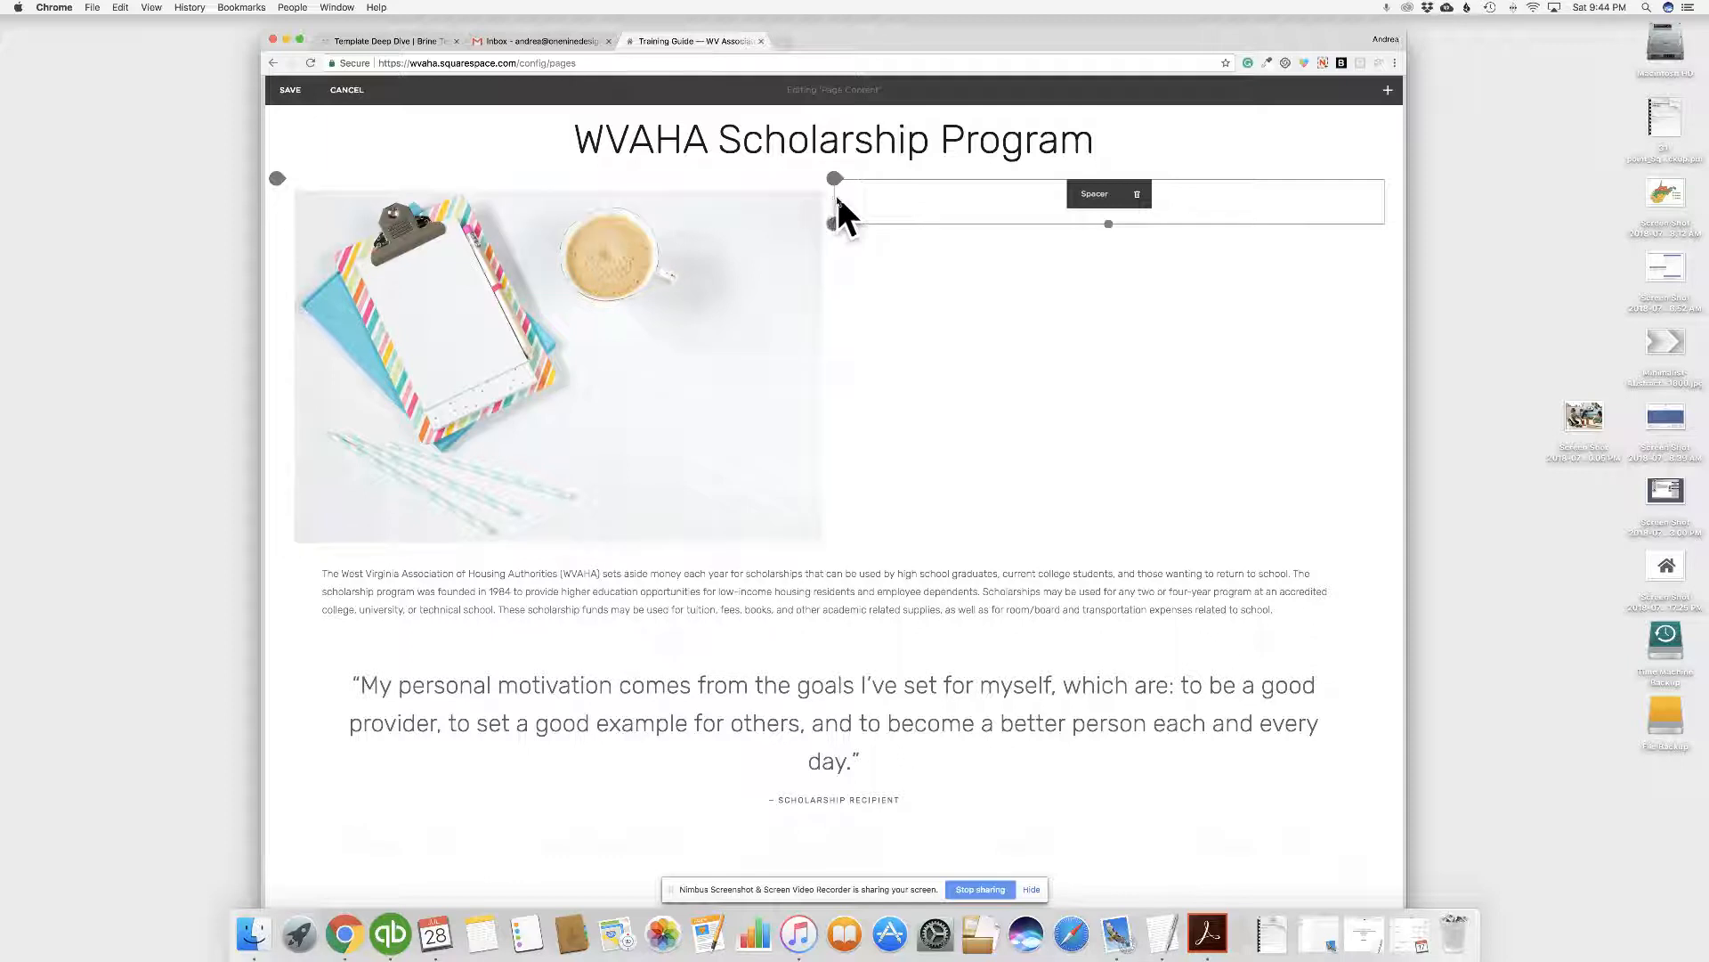
pyautogui.click(775, 339)
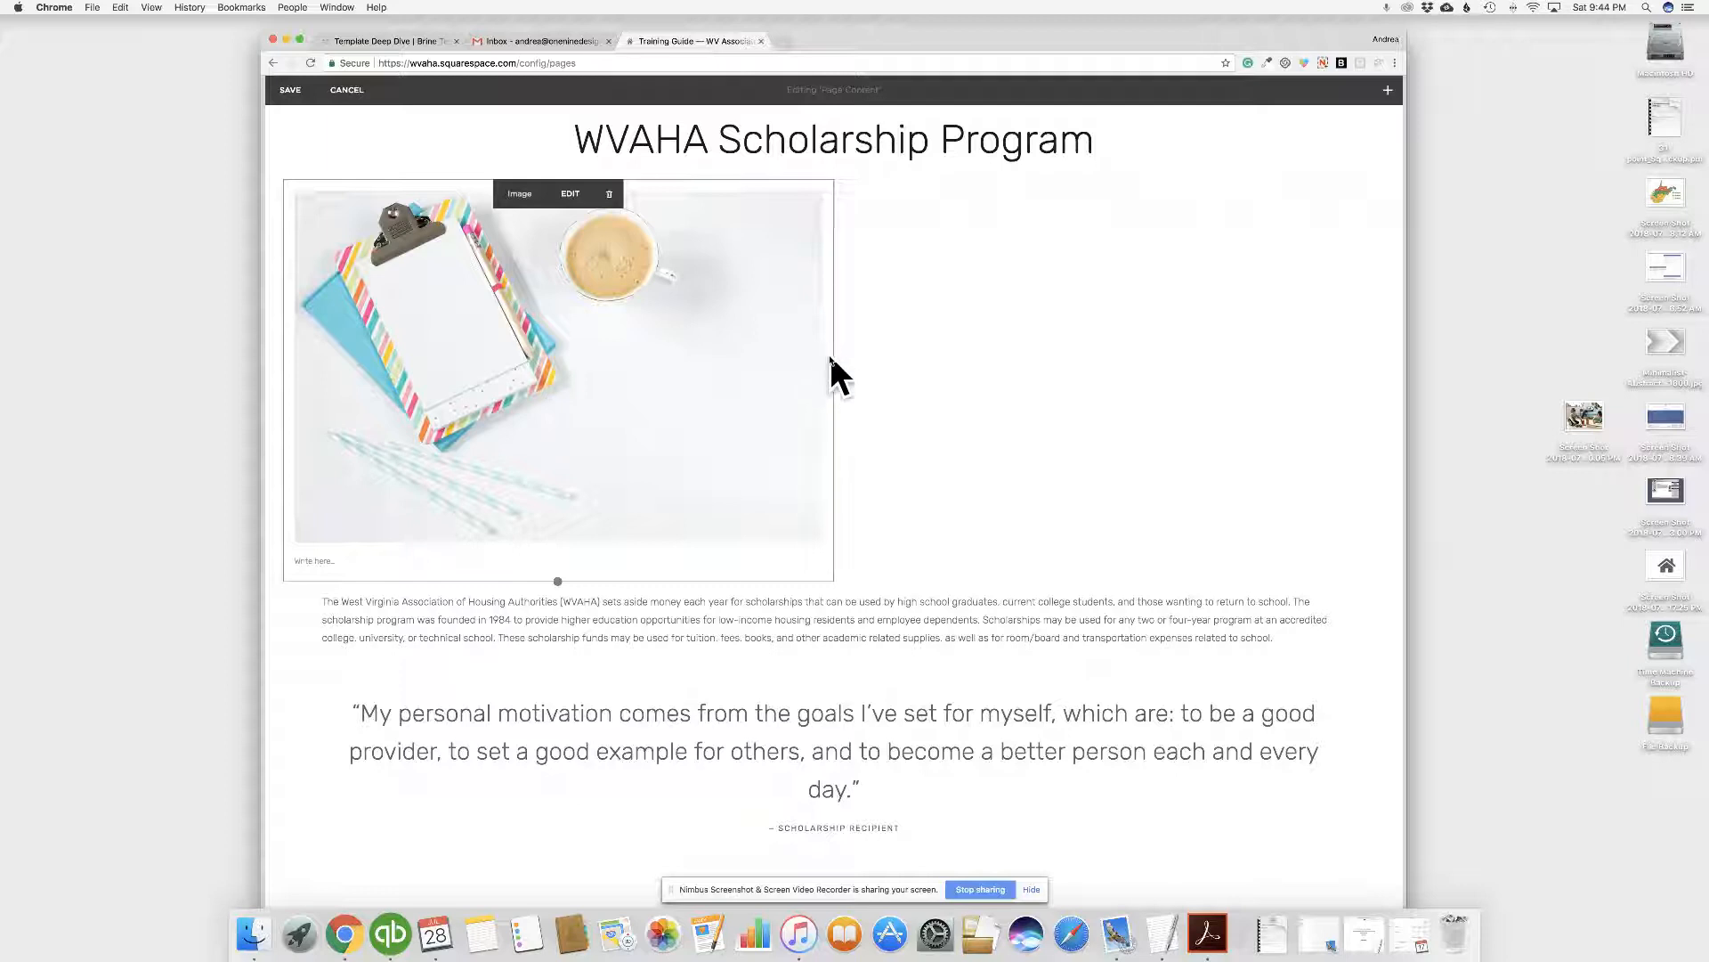
# - Replace the scholarship introduction paragraph with "The training guide page" and start a new line below it
pyautogui.click(753, 614)
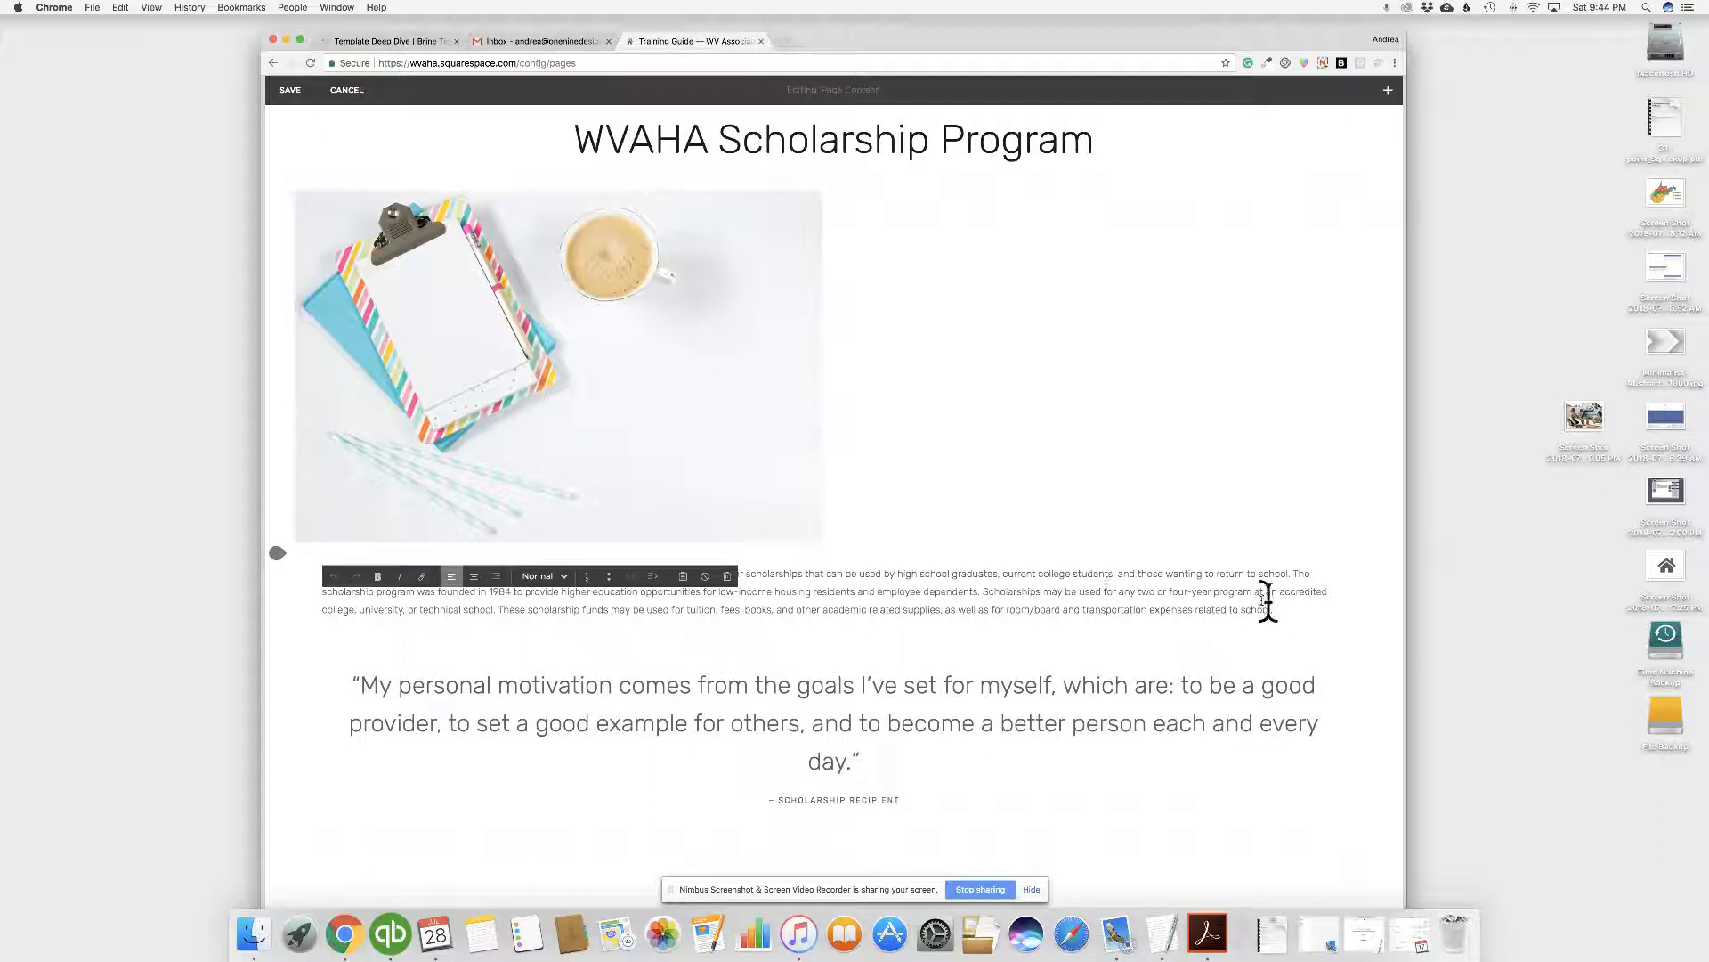
pyautogui.moveTo(1280, 610); pyautogui.dragTo(317, 579)
pyautogui.write('The')
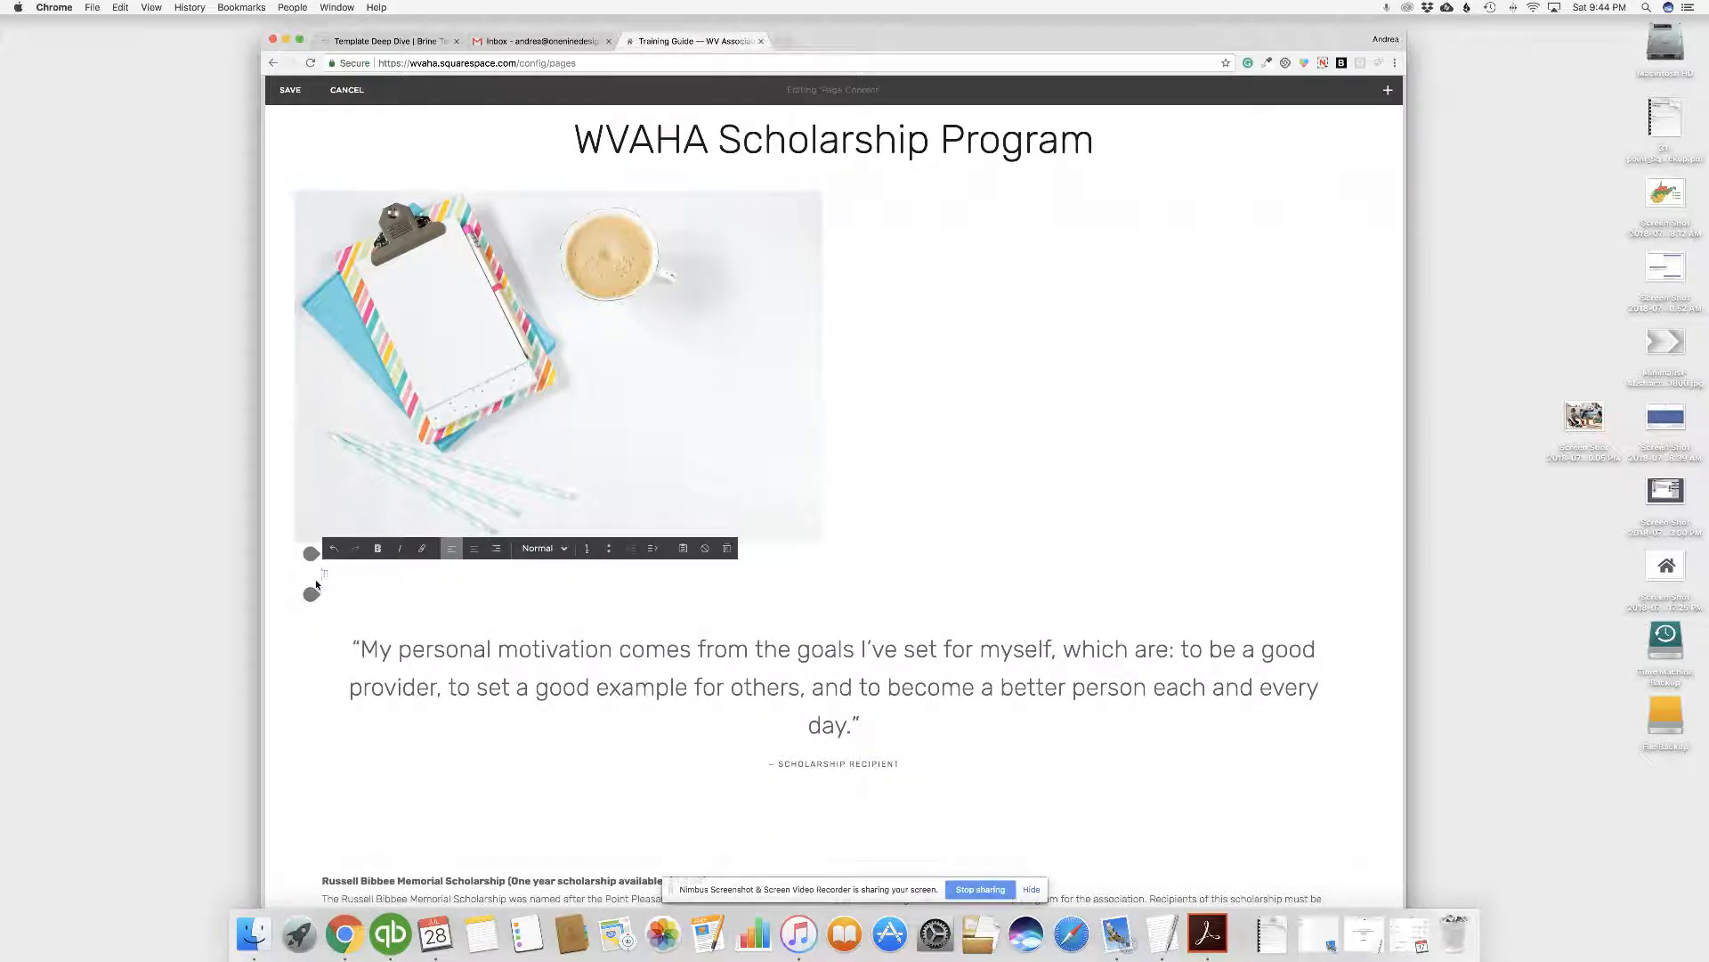
pyautogui.write(' training guide page')
pyautogui.press('Return')
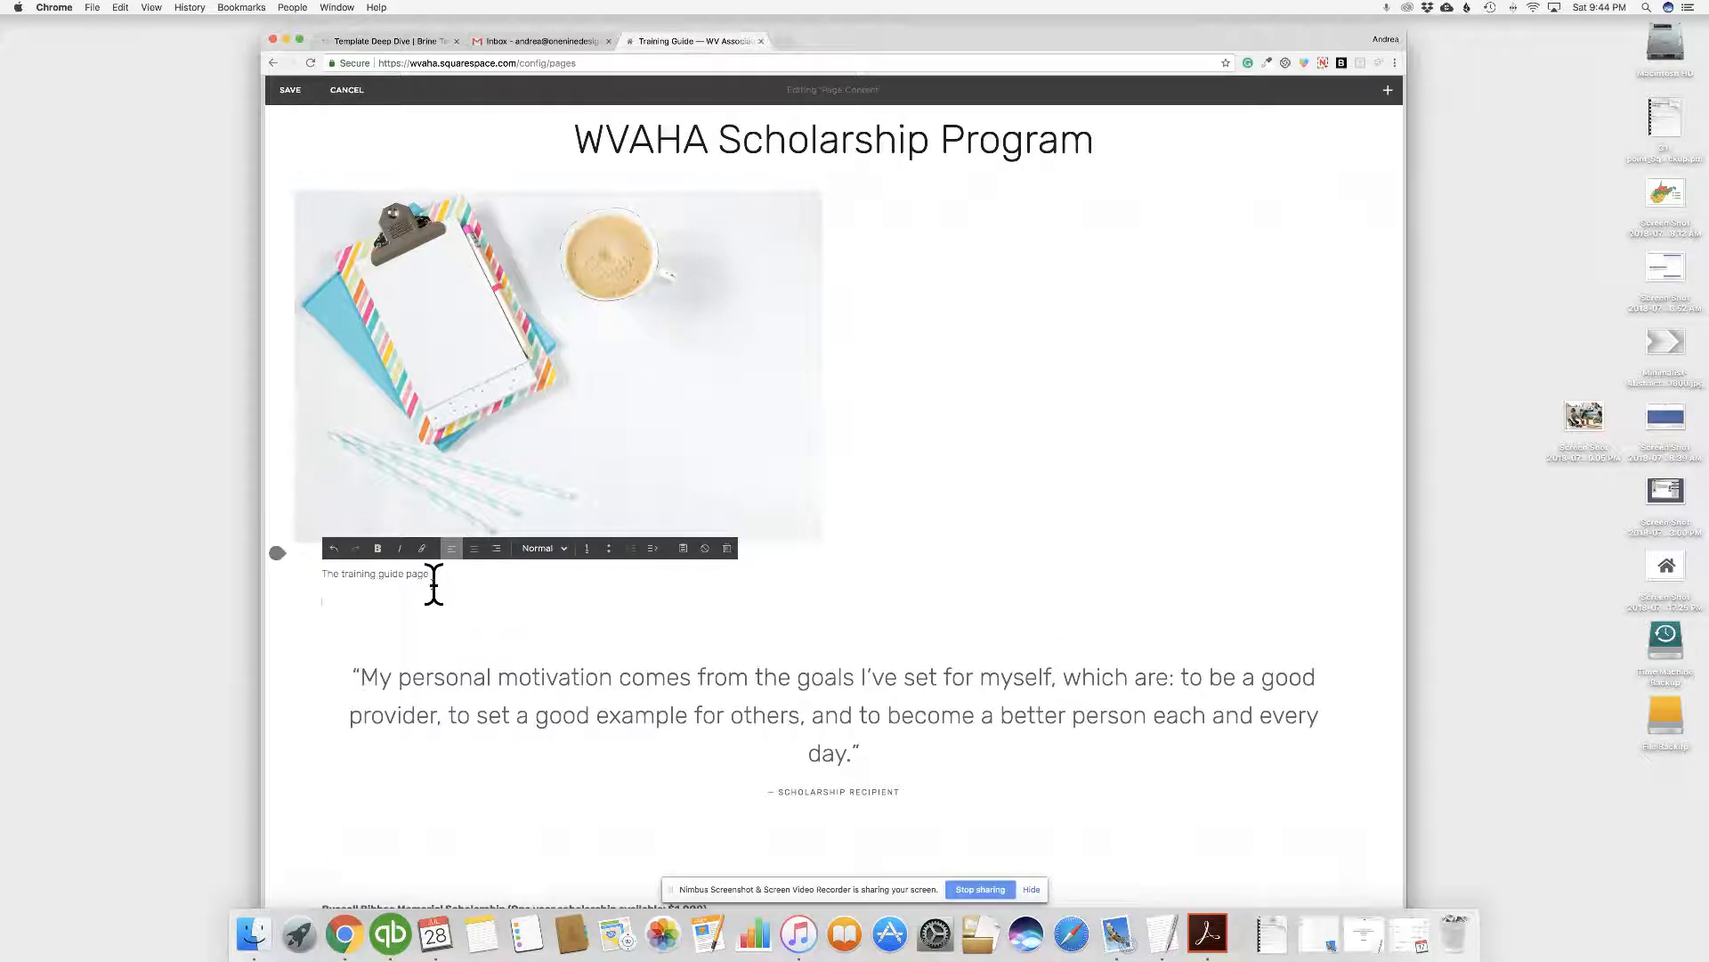
# - Copy the "target="_blank" text from its note in Notes and insert it as plain text below the training guide line in Squarespace
pyautogui.click(475, 942)
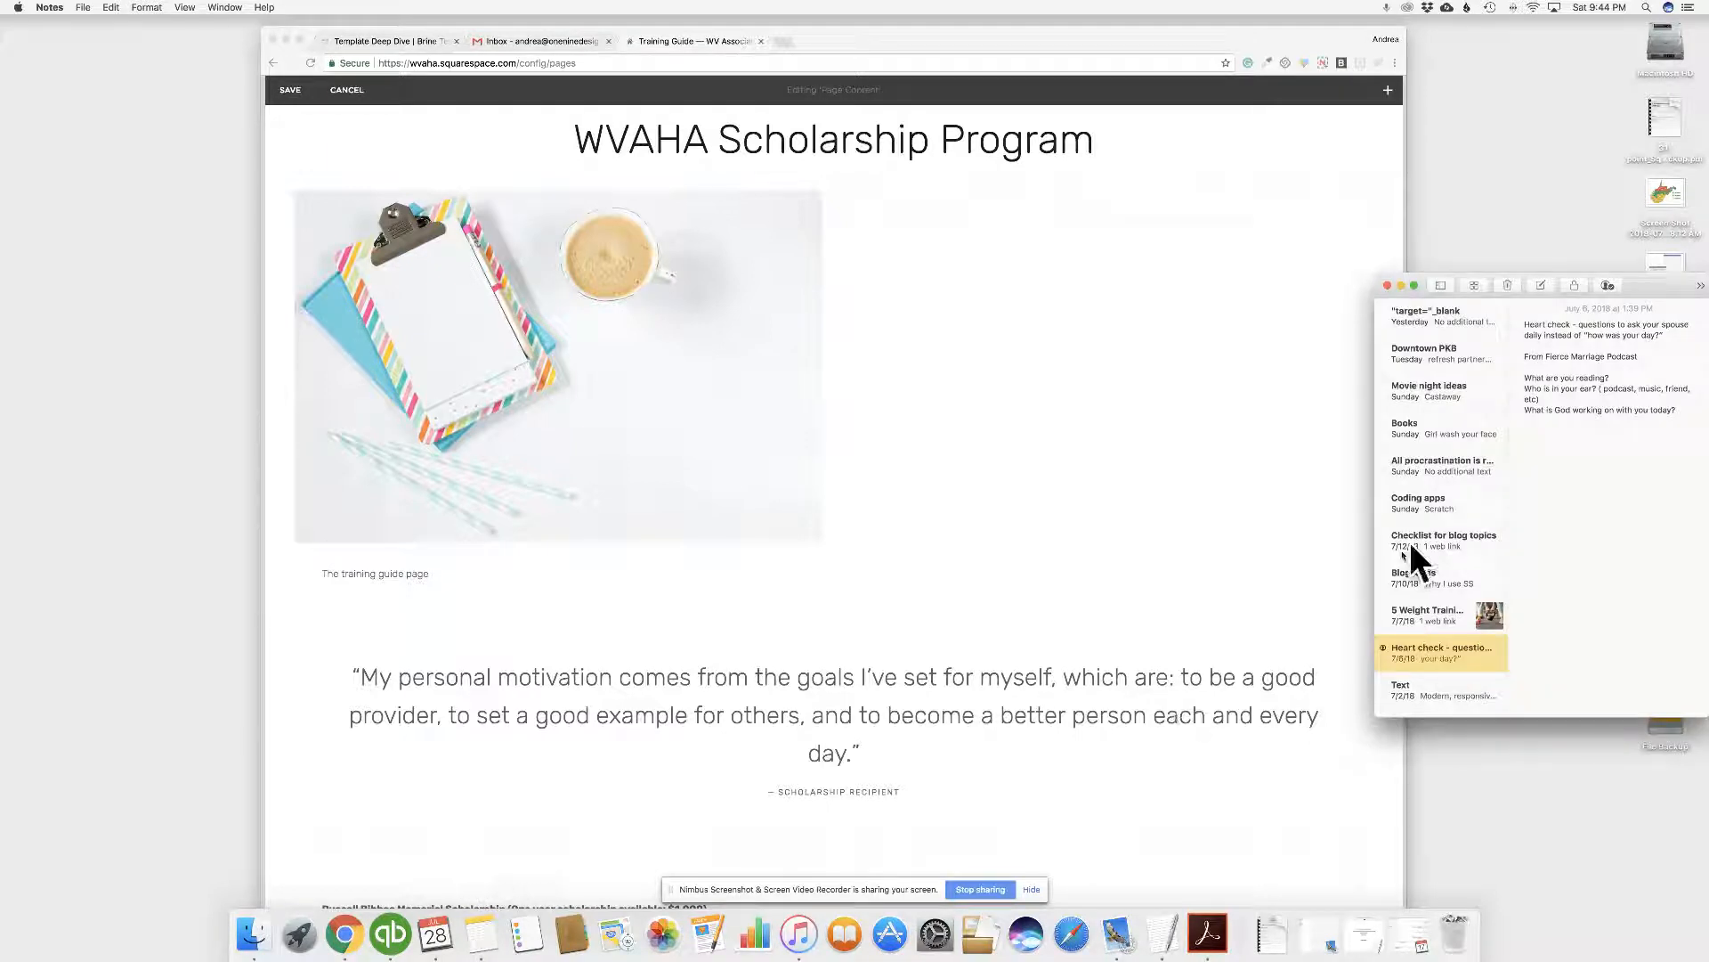
pyautogui.click(1461, 354)
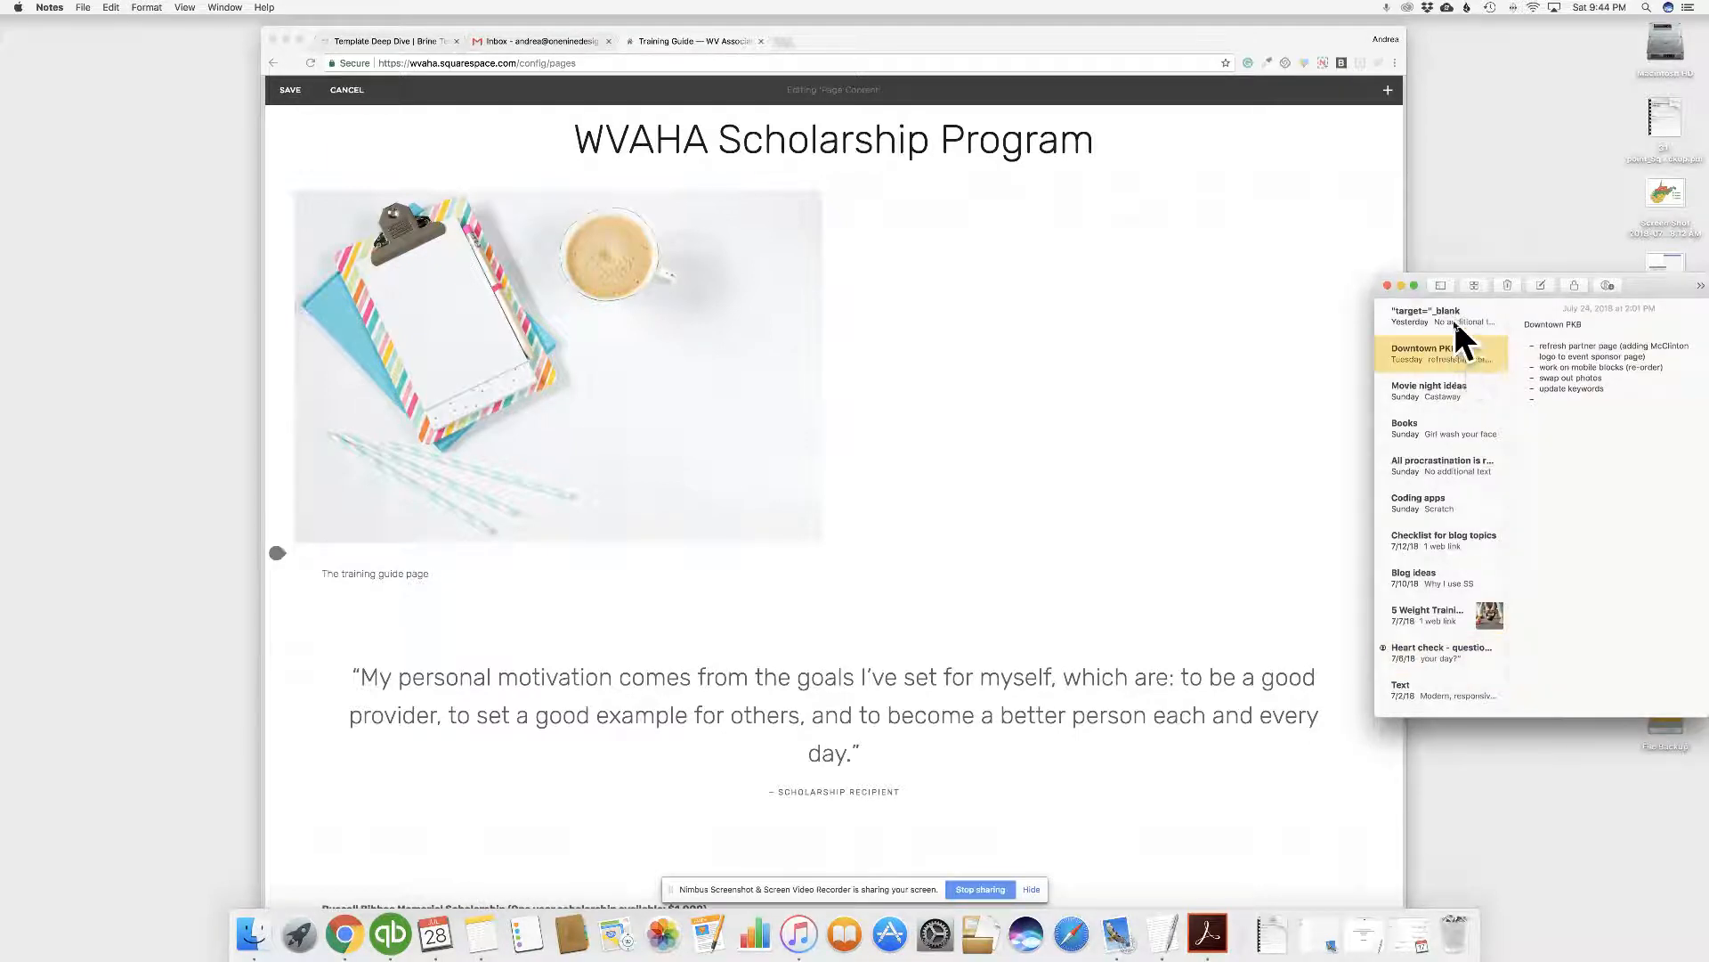
pyautogui.click(1461, 317)
pyautogui.moveTo(1521, 335); pyautogui.dragTo(1597, 336)
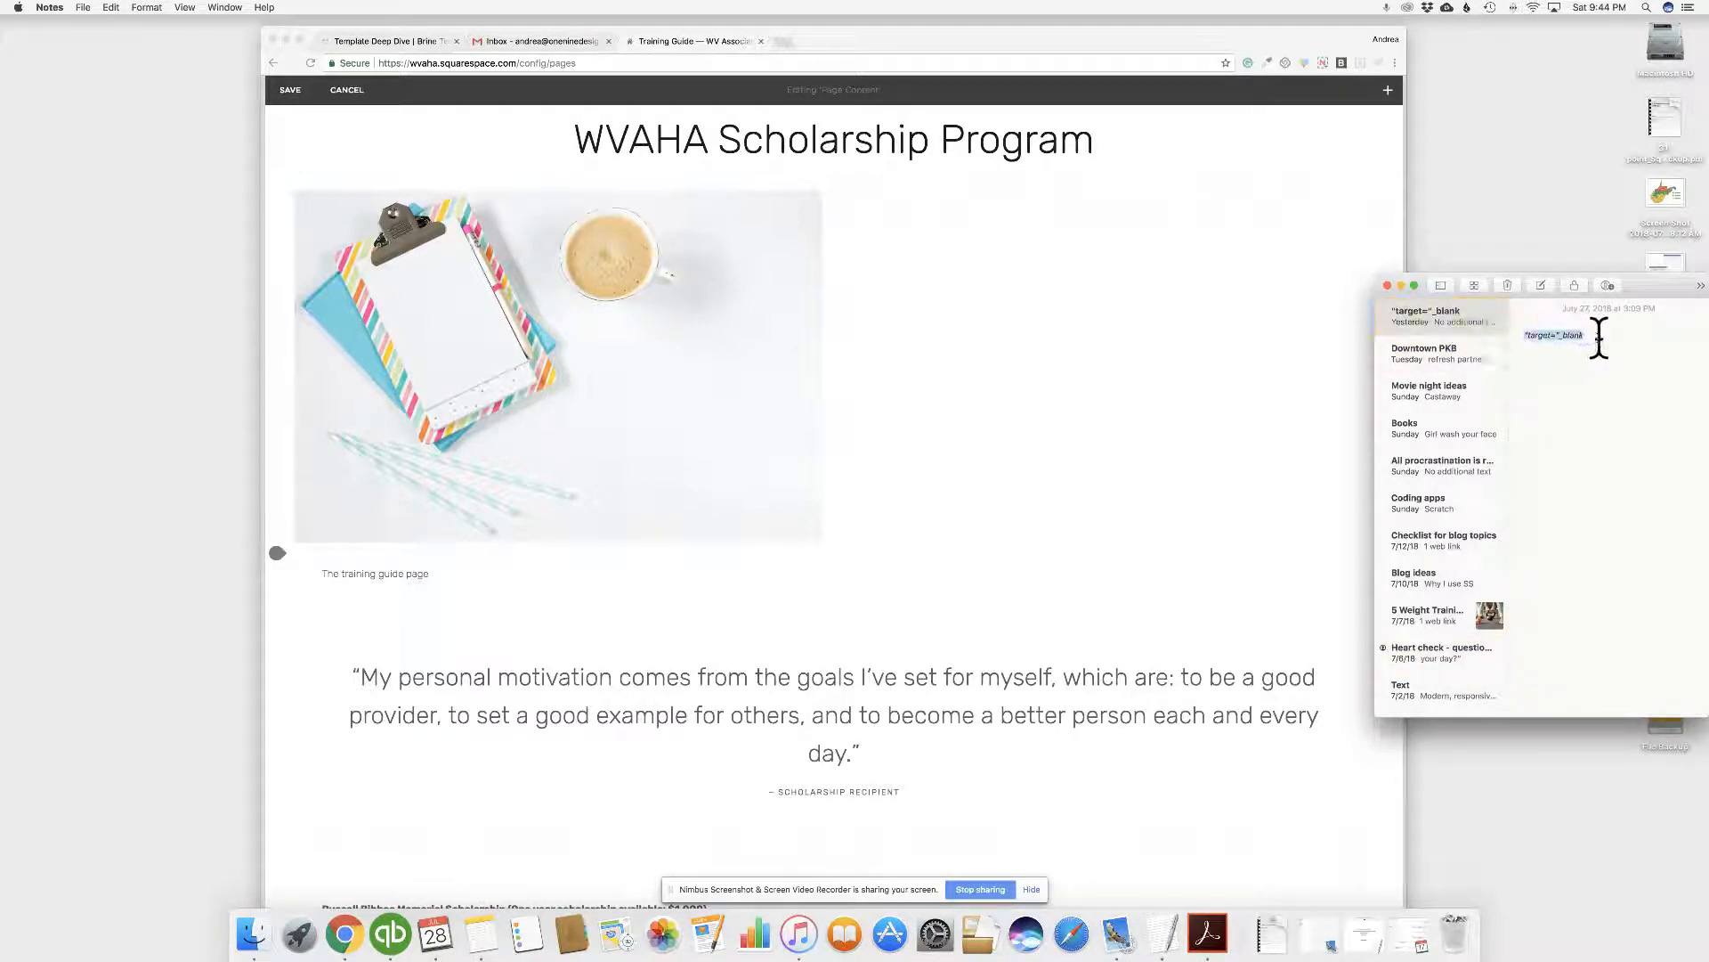
pyautogui.press('super+c')
pyautogui.click(455, 570)
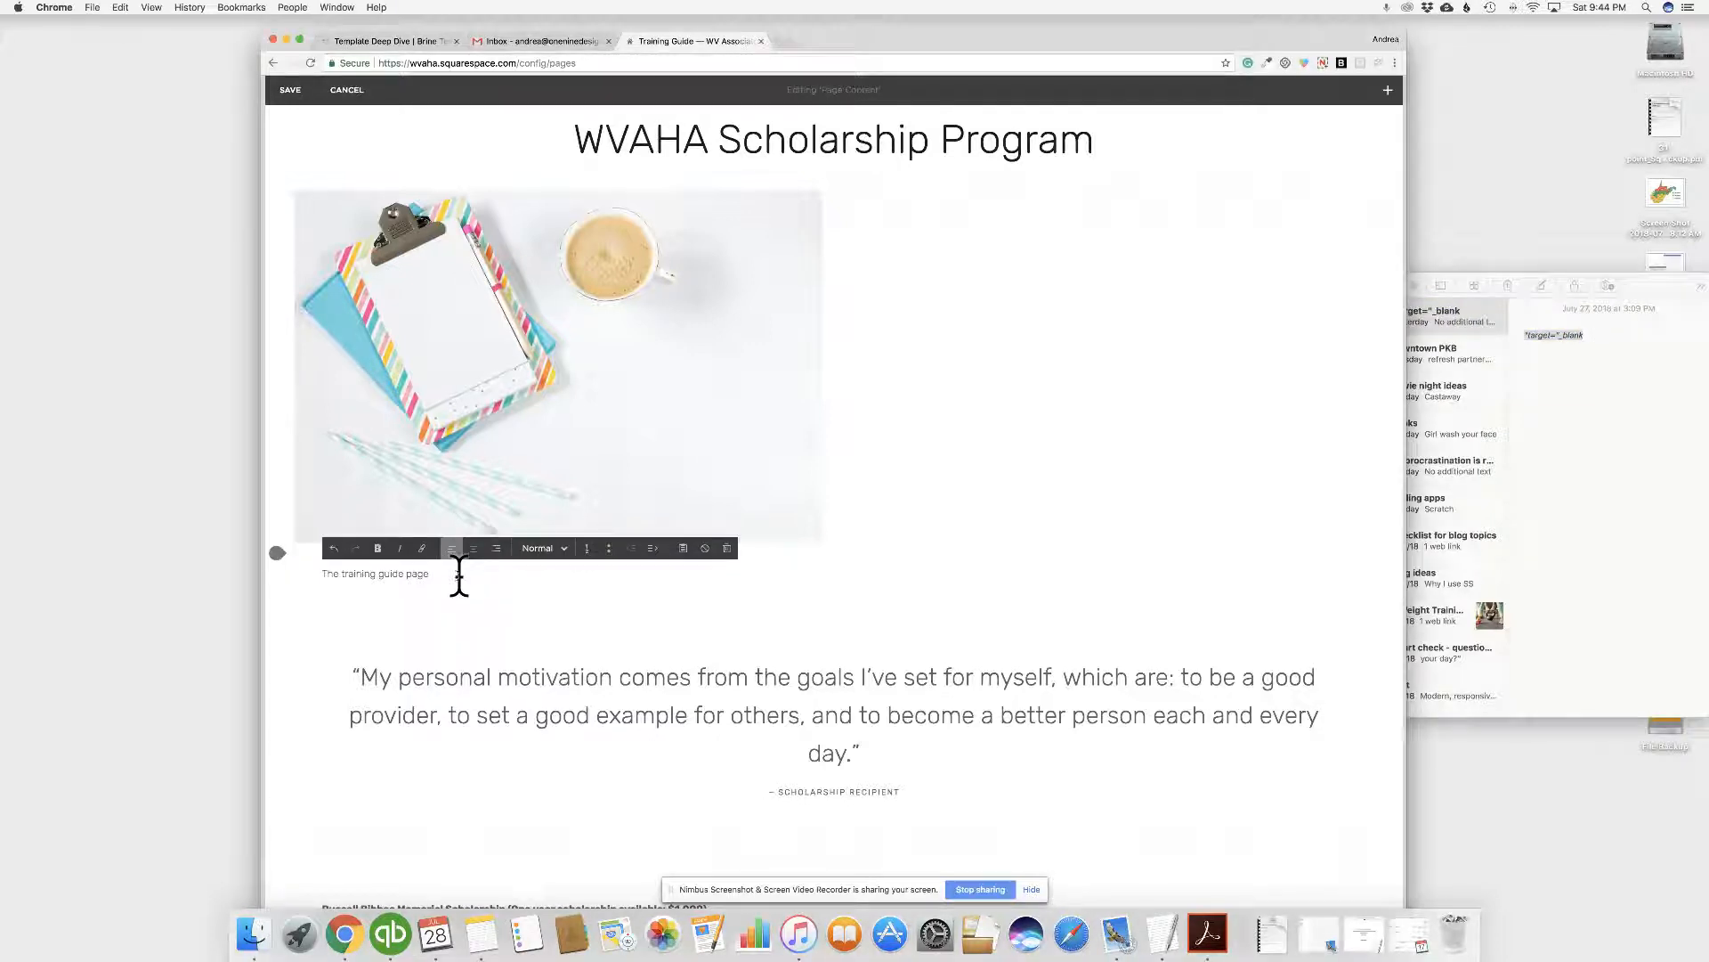
pyautogui.click(682, 549)
pyautogui.press('super+v')
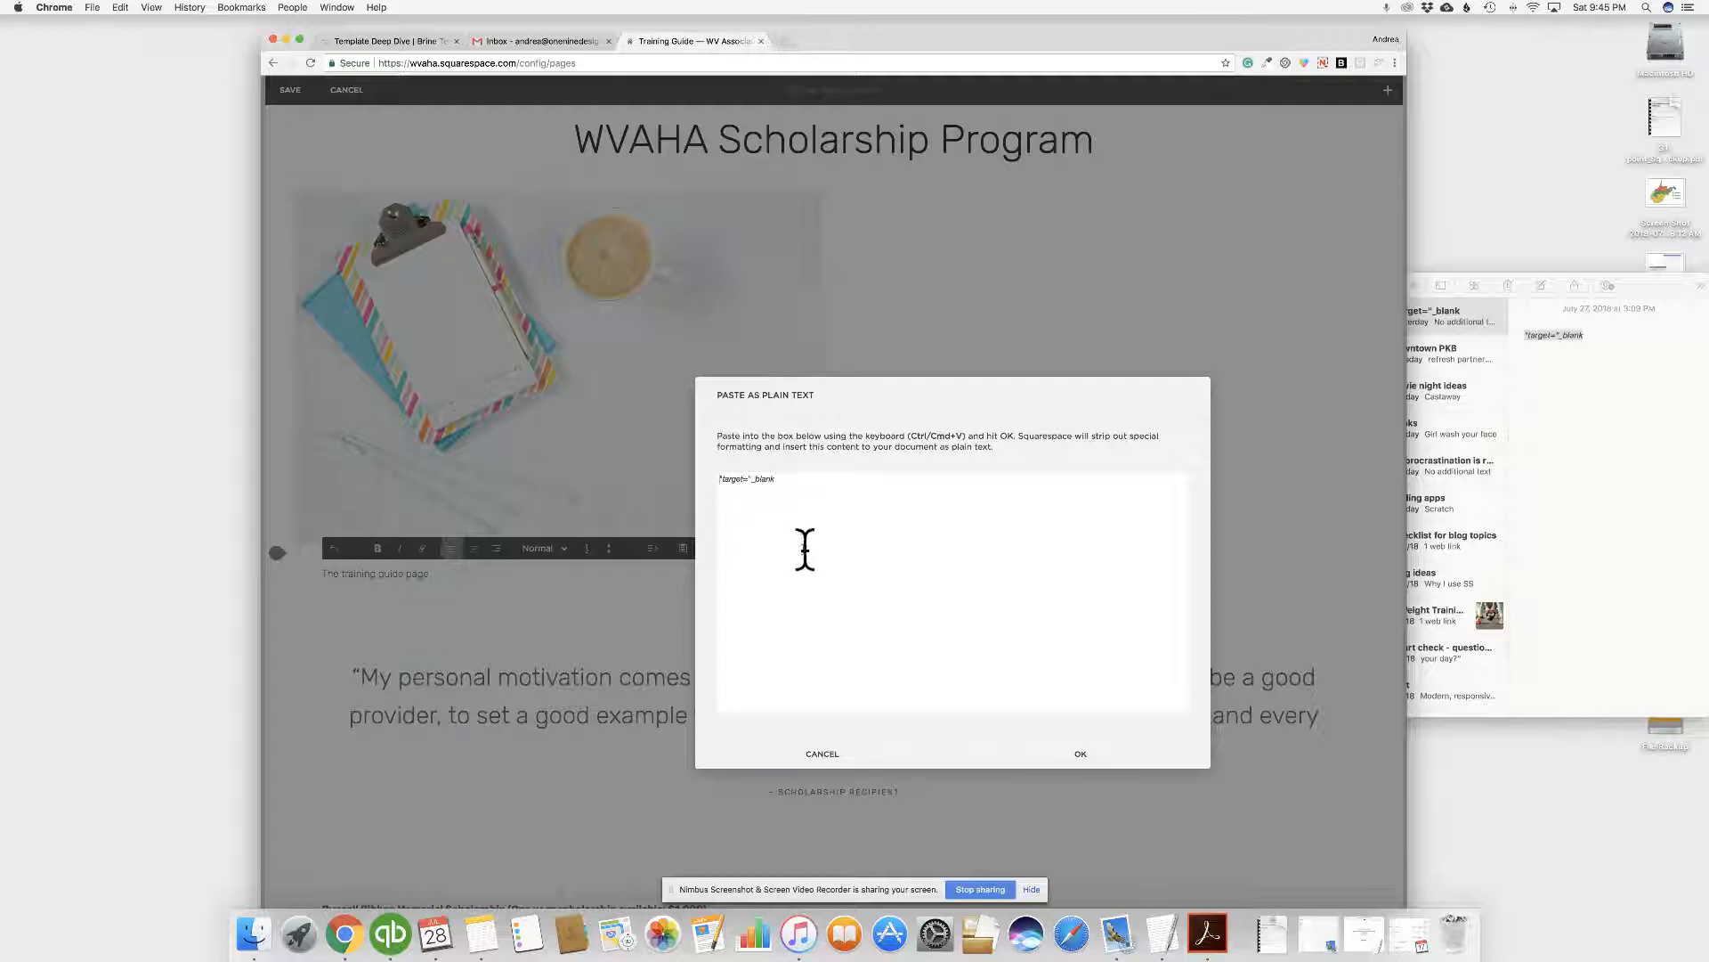
pyautogui.click(1110, 753)
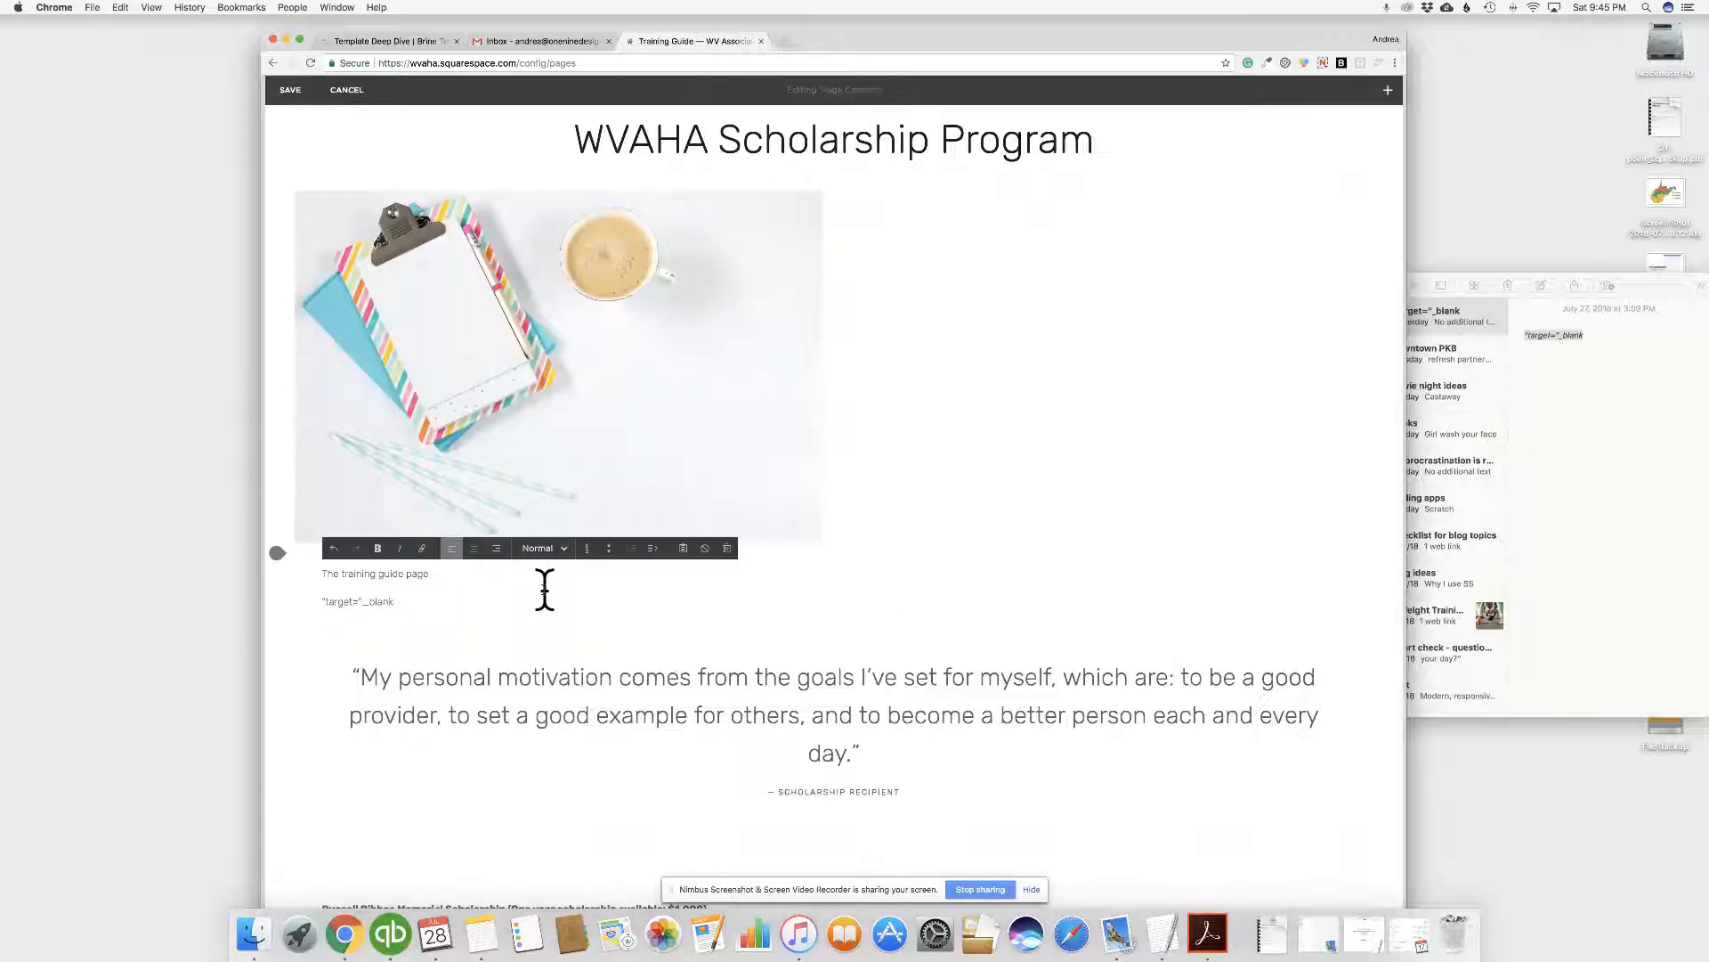
pyautogui.scroll(-2, 545, 587)
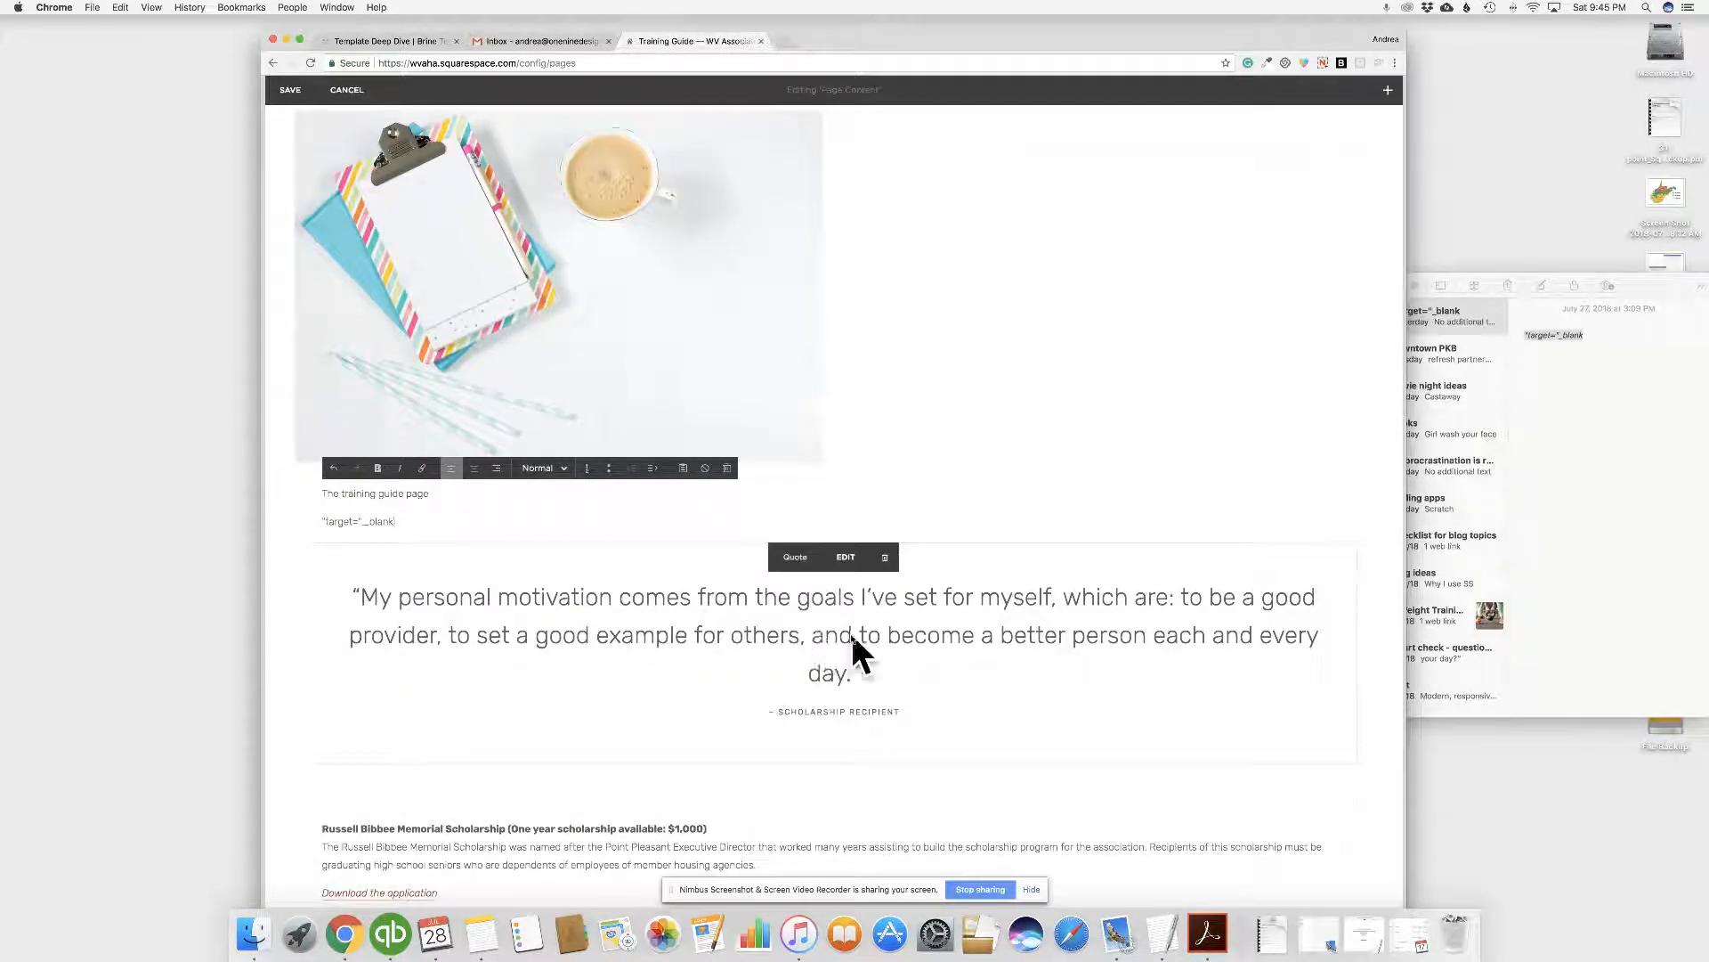
pyautogui.click(846, 558)
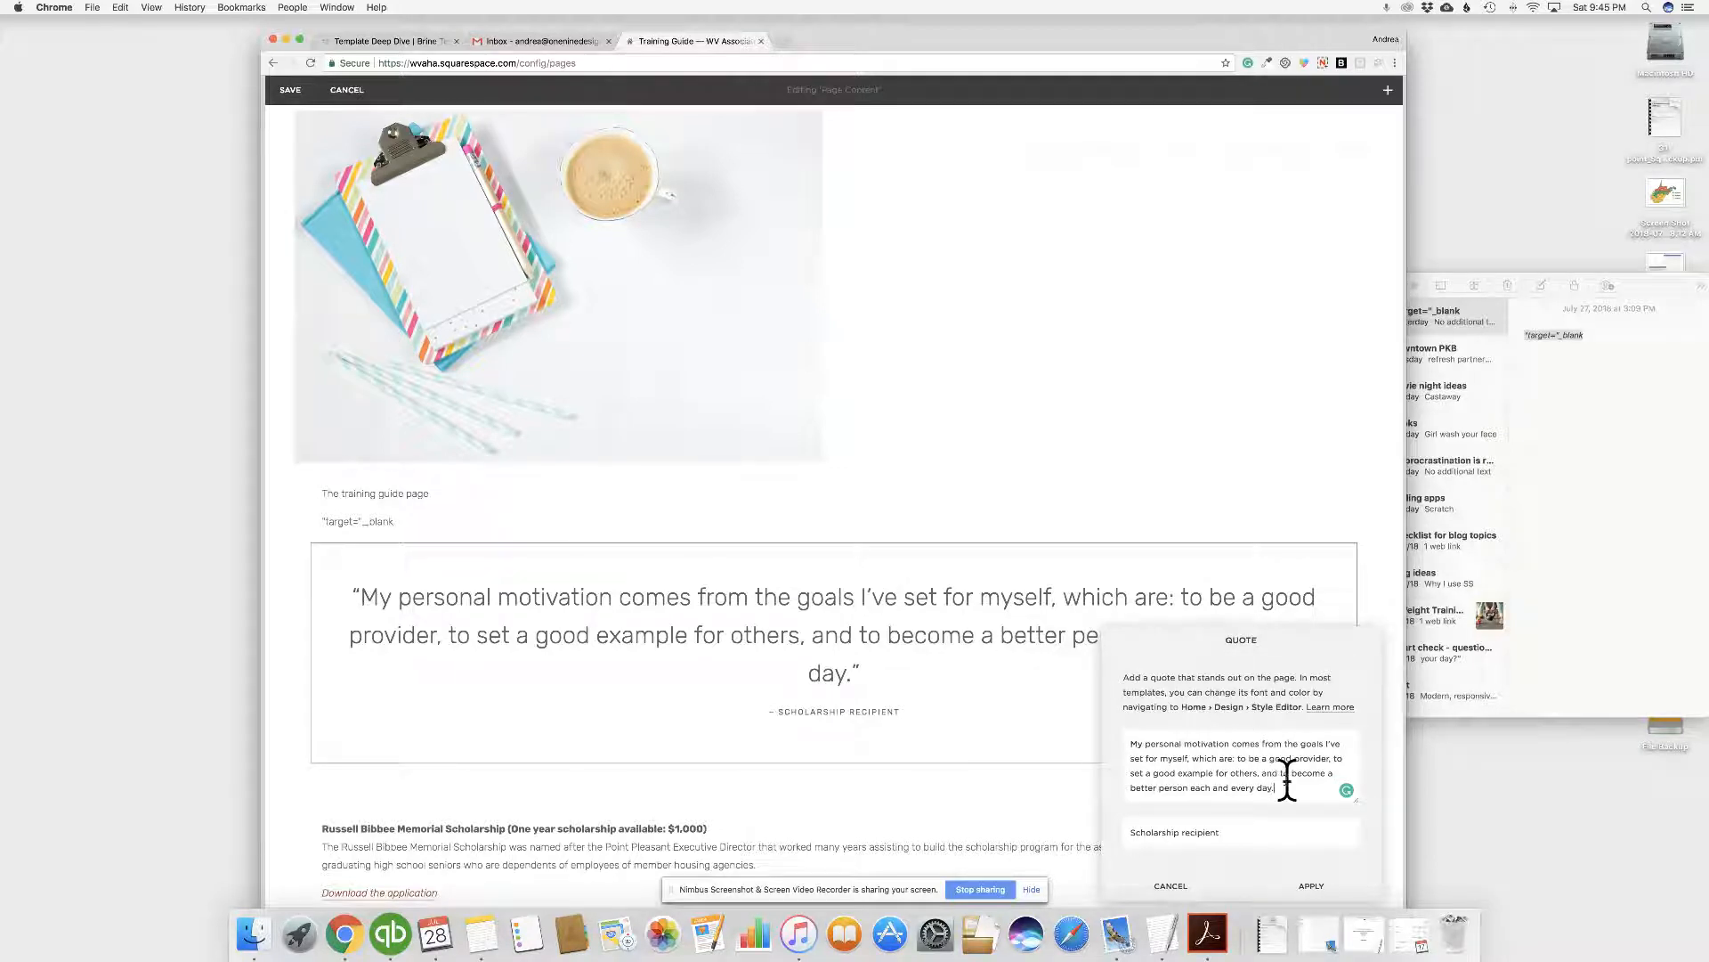
pyautogui.click(1236, 832)
pyautogui.click(1183, 885)
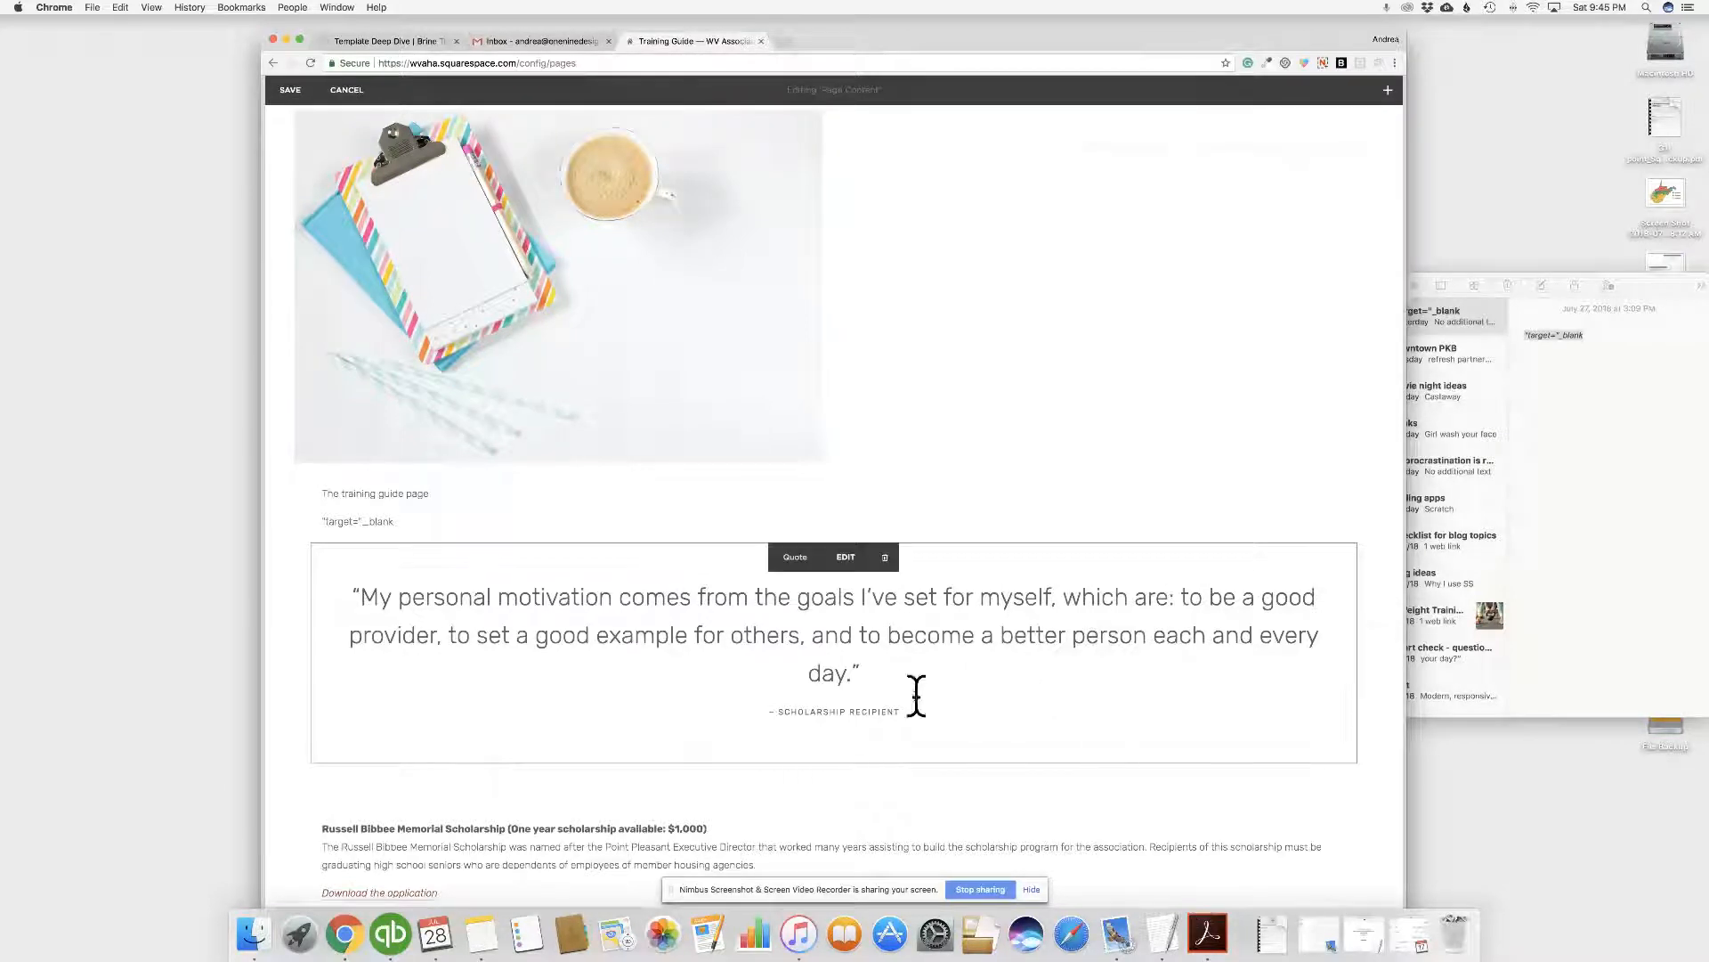
# - Delete the scholarship recipient quote block
pyautogui.click(887, 558)
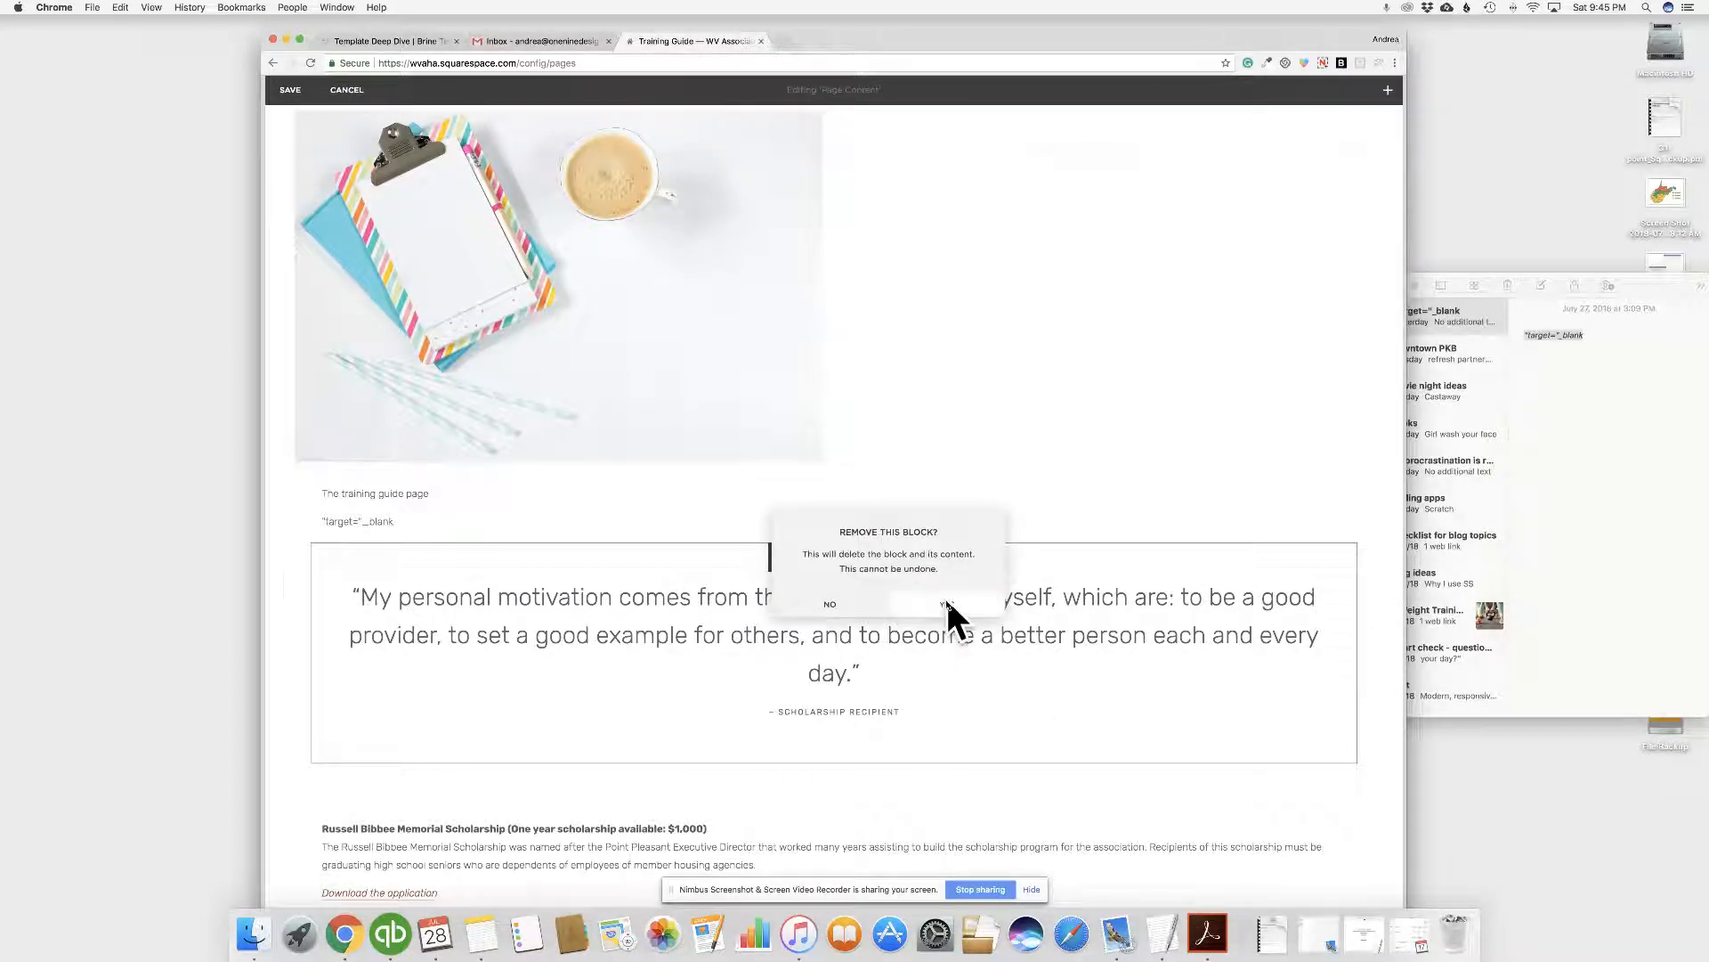
pyautogui.click(948, 604)
# - Delete all the scholarship descriptions and application links from the text block above Recent Scholarship Recipients
pyautogui.scroll(-3, 853, 589)
pyautogui.click(795, 581)
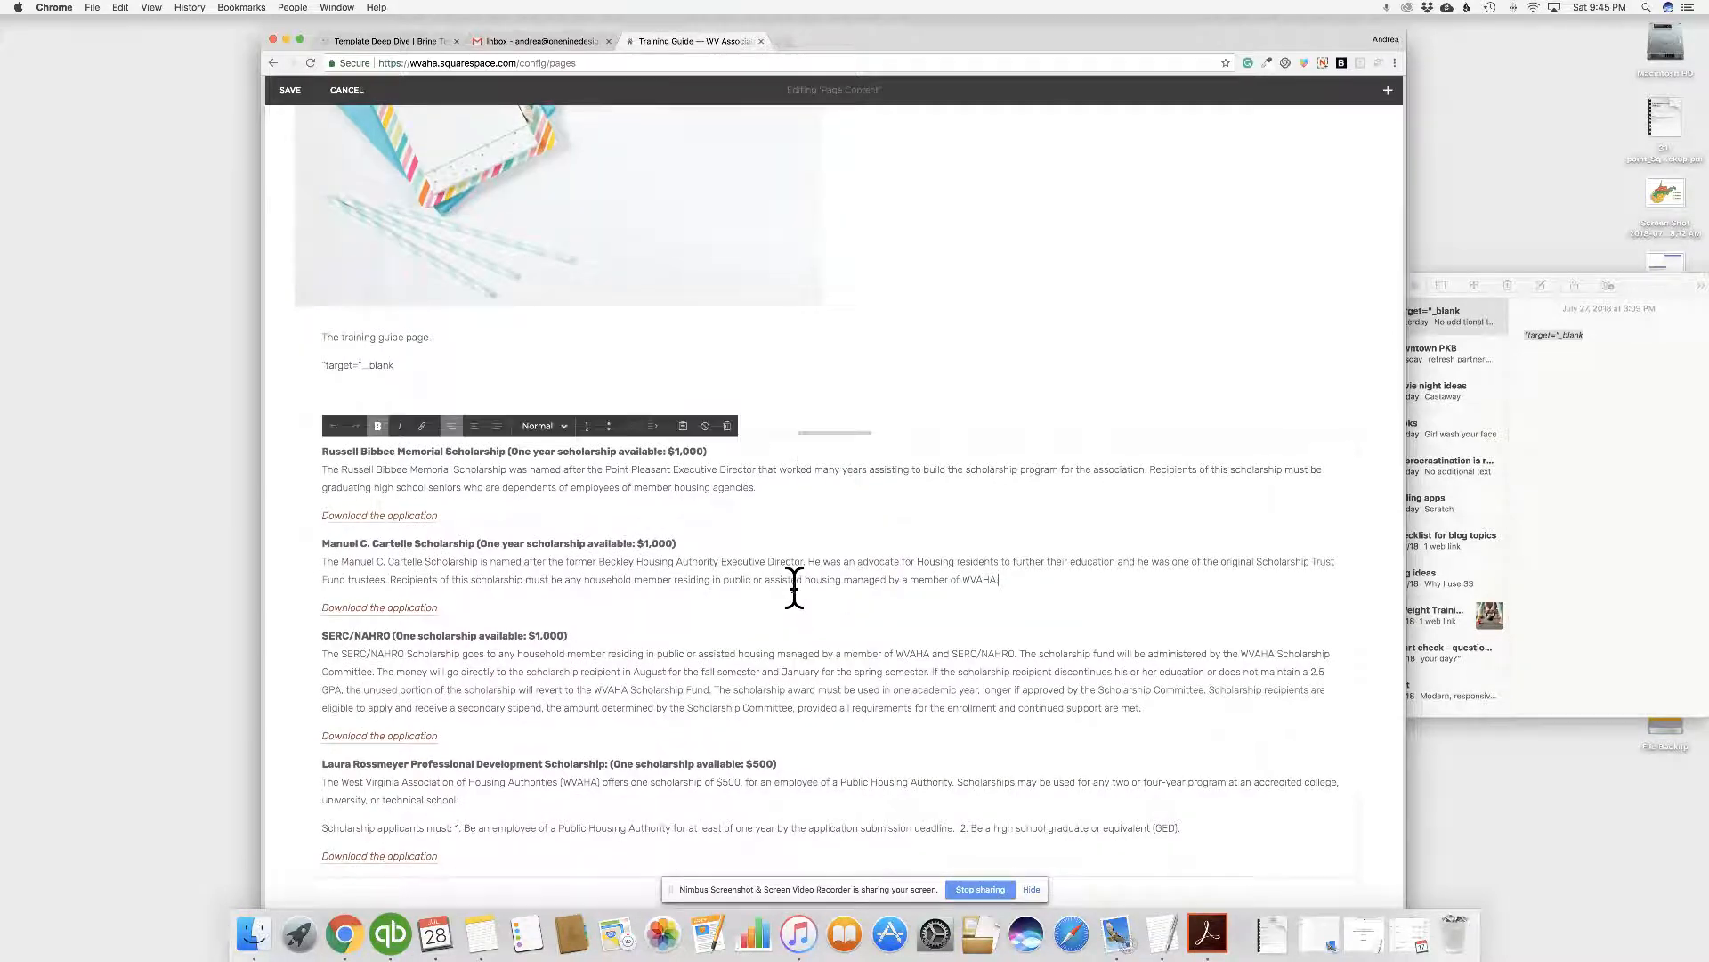
pyautogui.scroll(-3, 796, 588)
pyautogui.scroll(3, 795, 588)
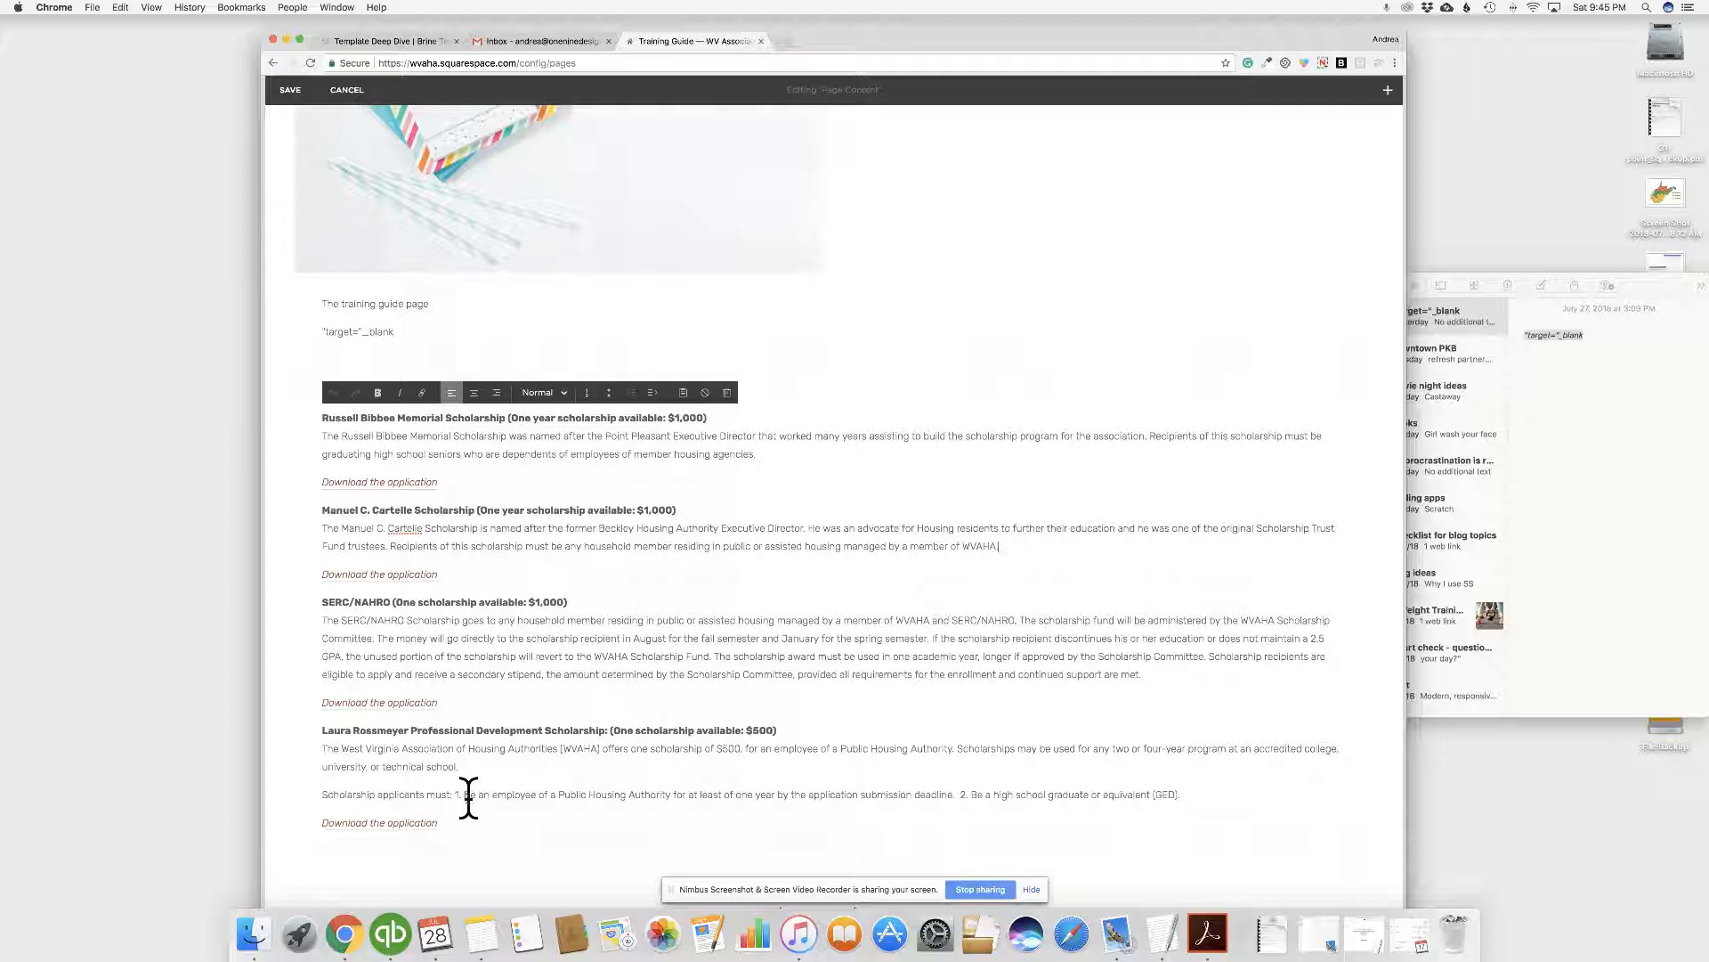
pyautogui.moveTo(445, 828); pyautogui.dragTo(316, 435)
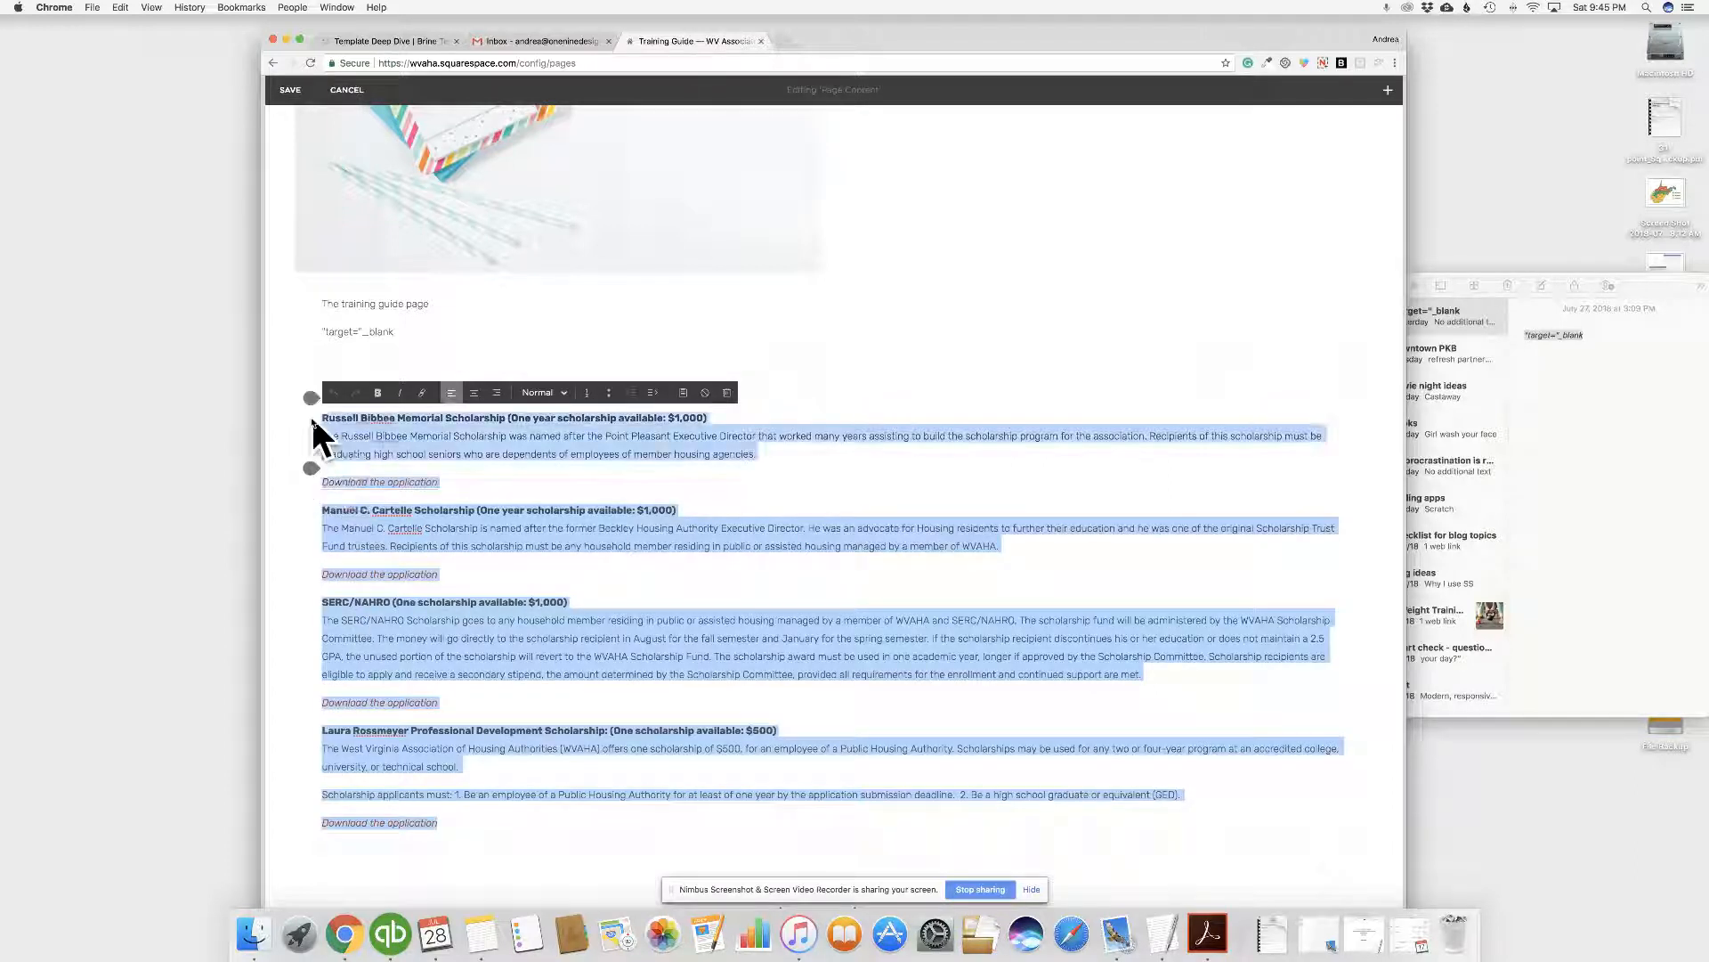
pyautogui.press('BackSpace')
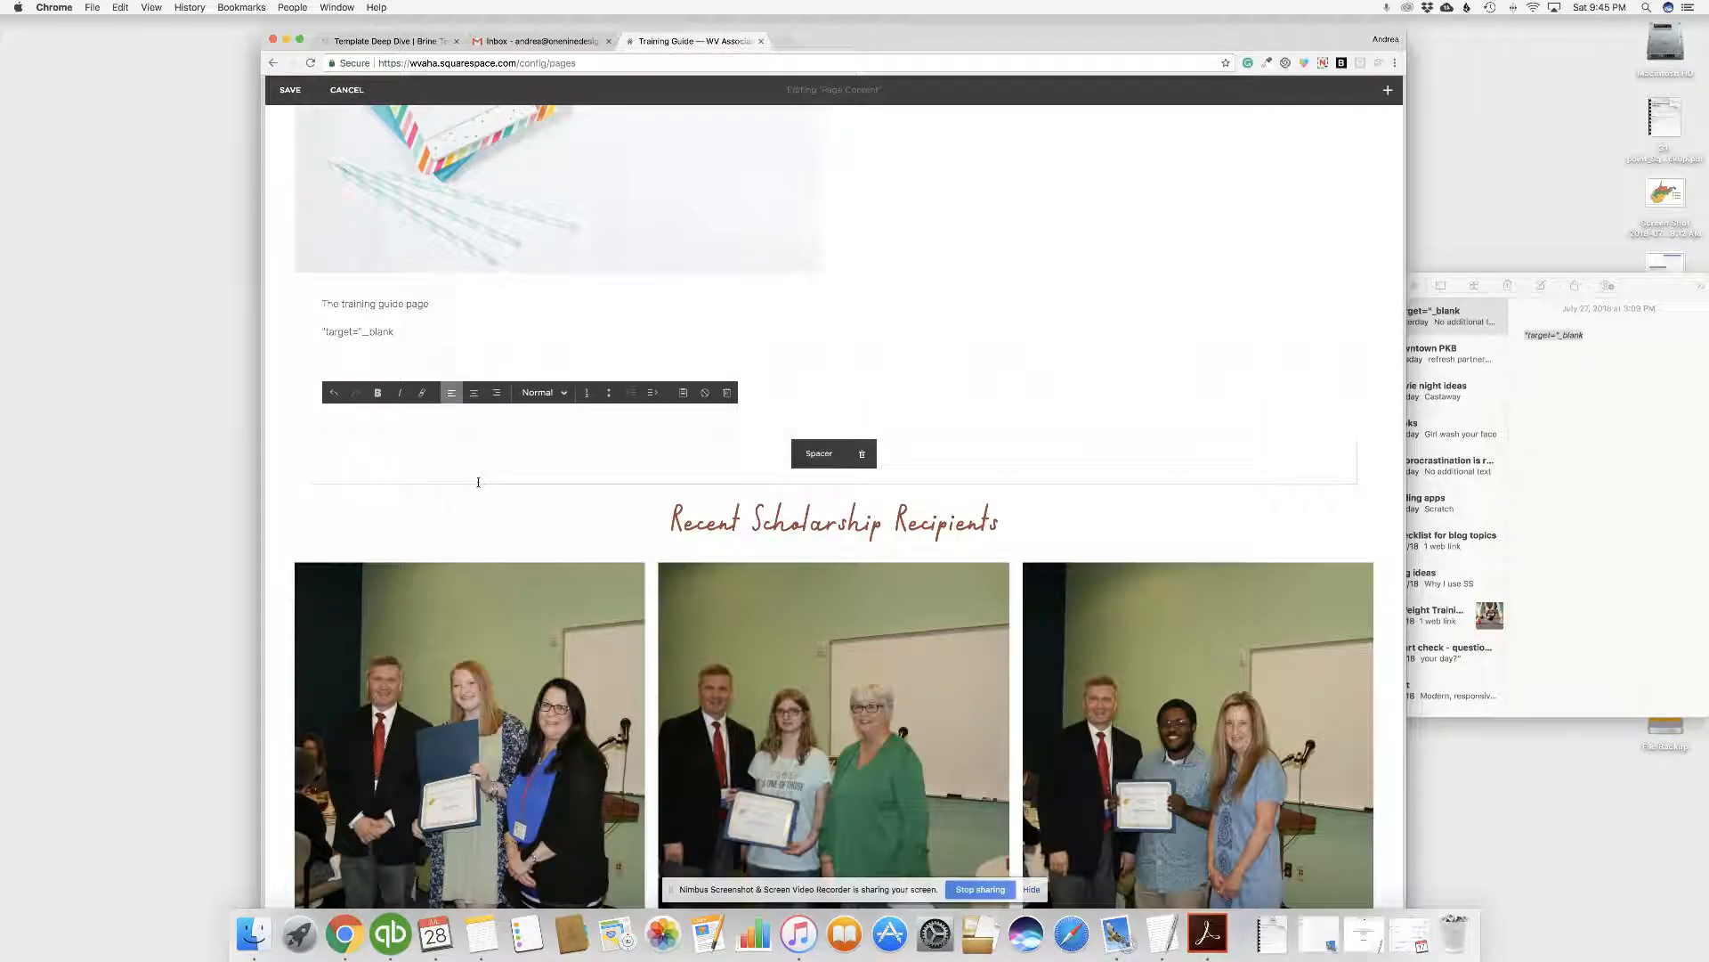
# - Remove the spacer block between the training guide text and the emptied text block
pyautogui.moveTo(880, 440); pyautogui.dragTo(877, 356)
pyautogui.click(867, 359)
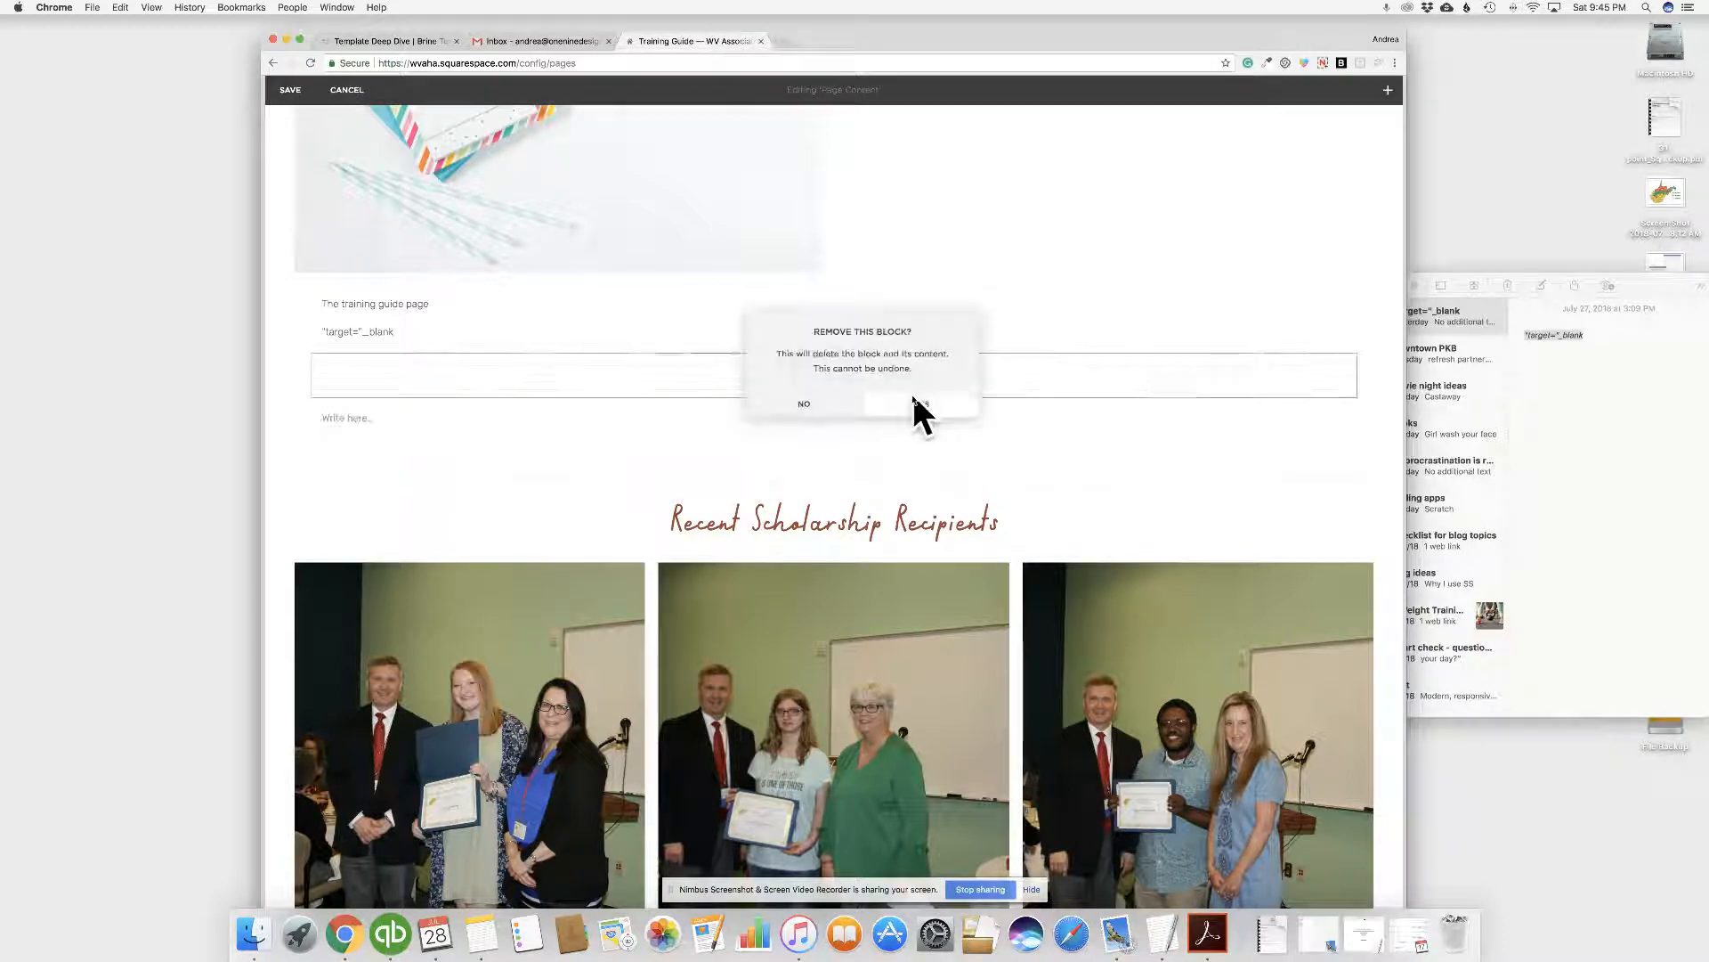
pyautogui.click(912, 395)
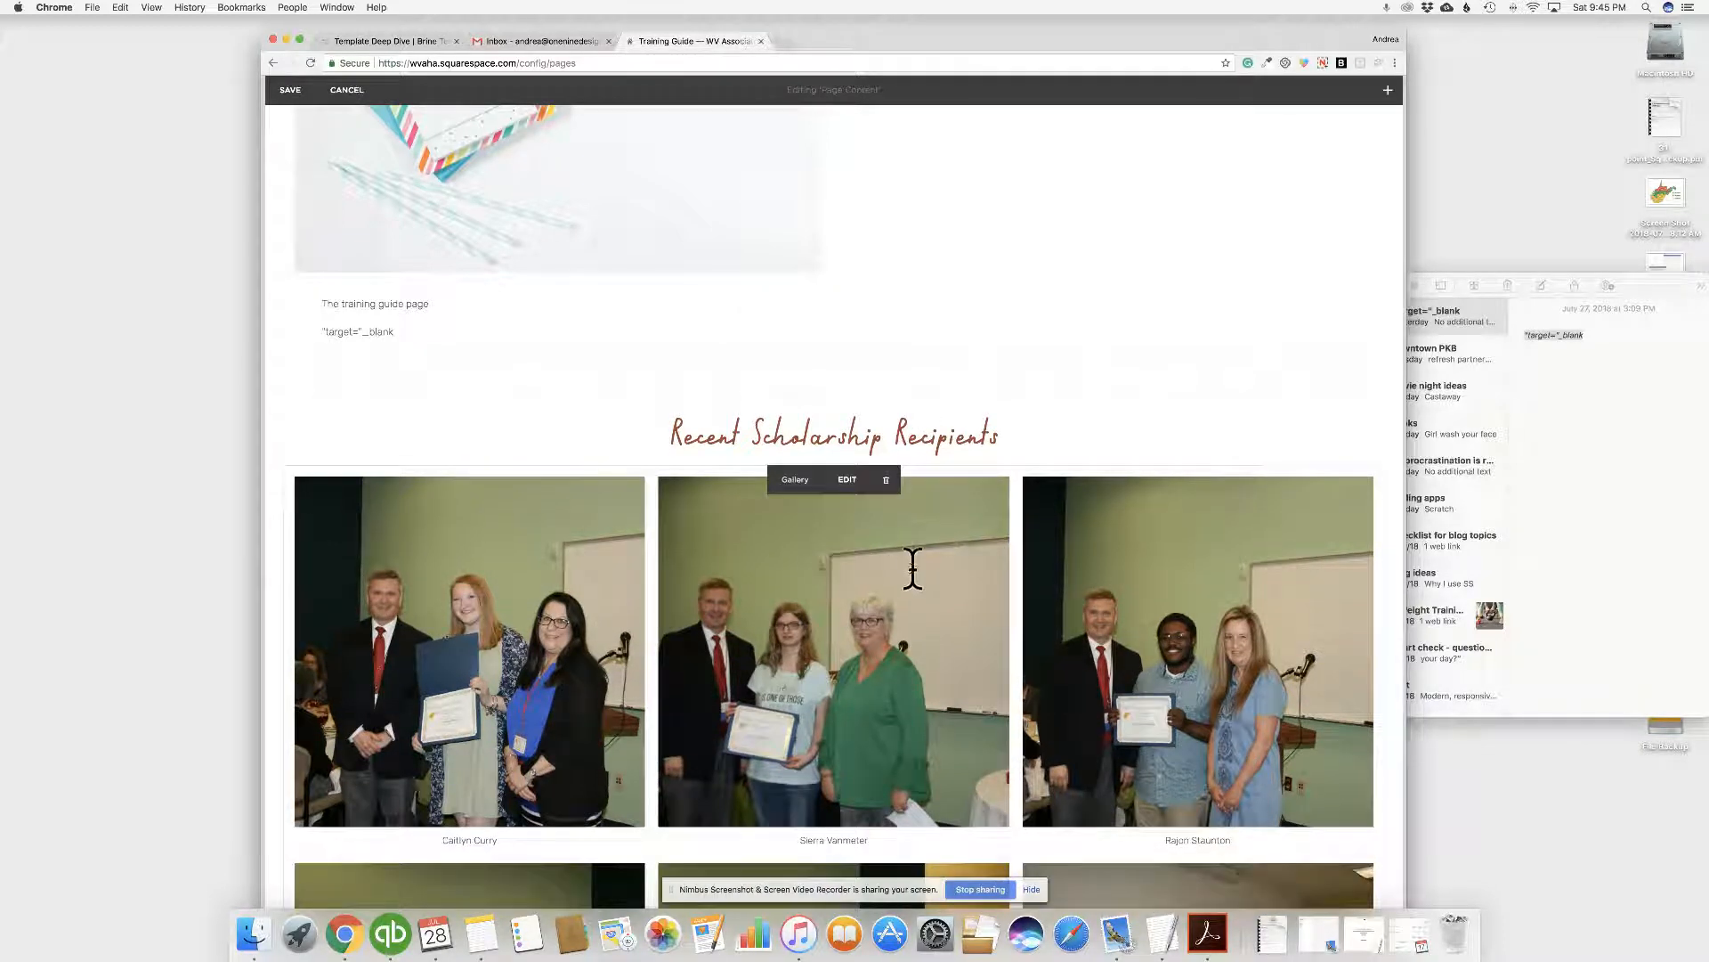
# - Try the Board Gallery in the Recent Scholarship Recipients gallery block and select the Welcome Gallery as its content instead
pyautogui.scroll(-1, 912, 568)
pyautogui.scroll(-5, 913, 568)
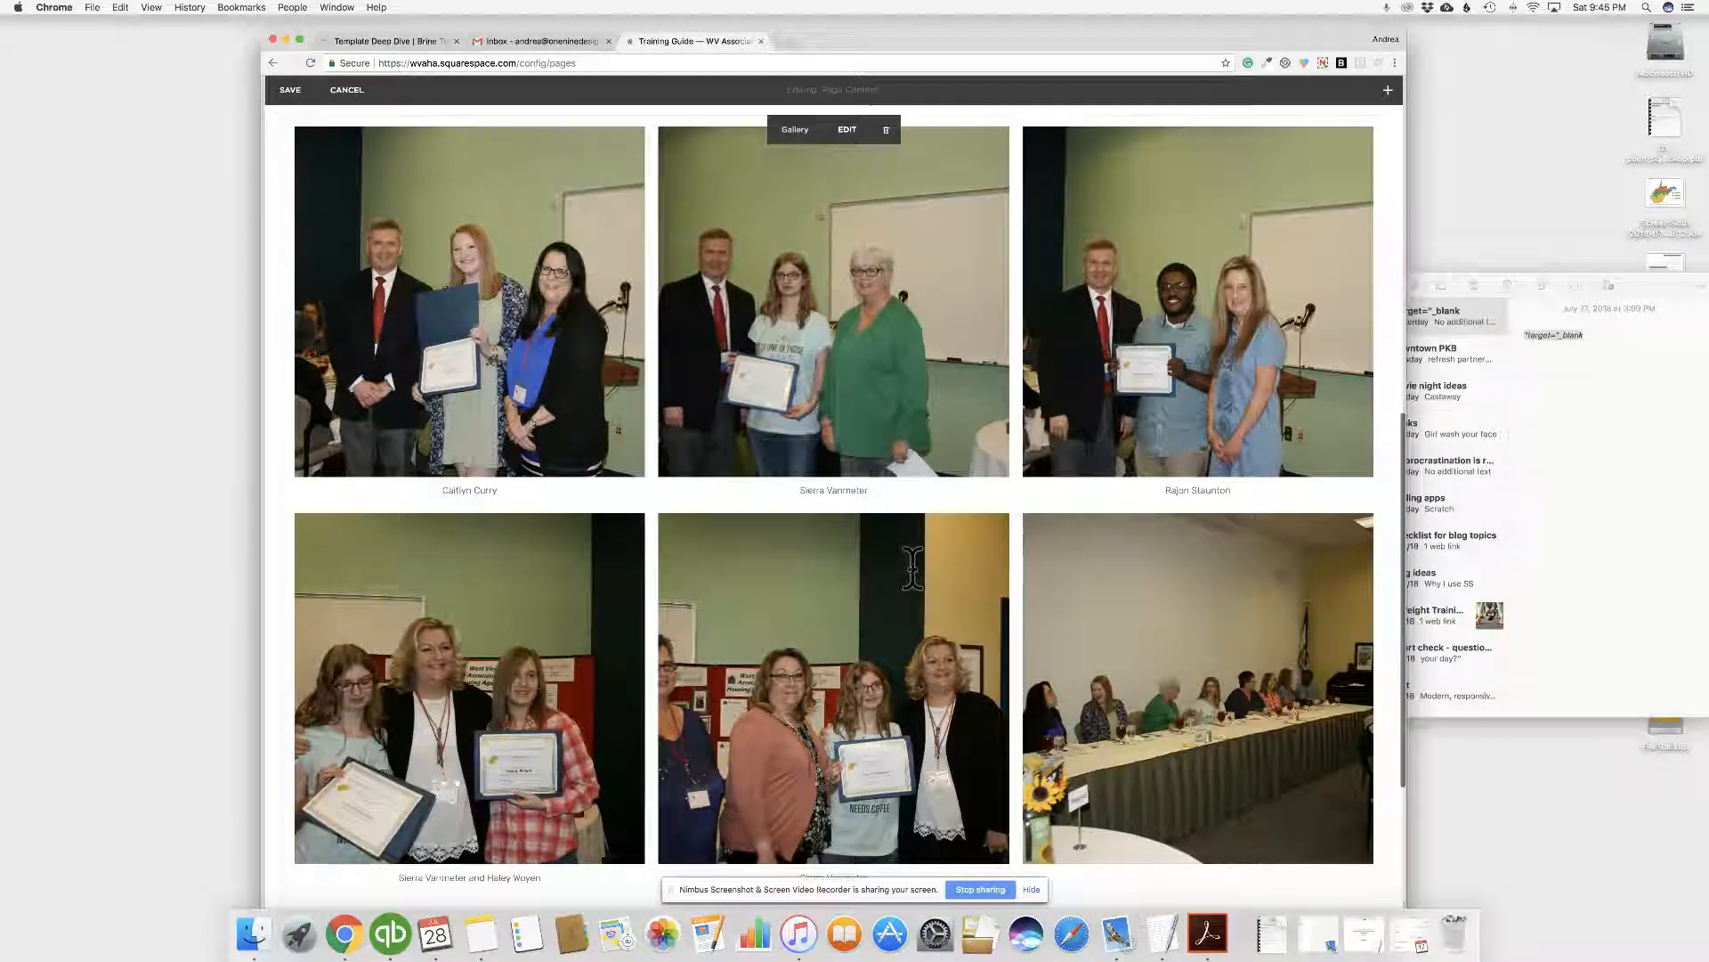
pyautogui.scroll(4, 913, 568)
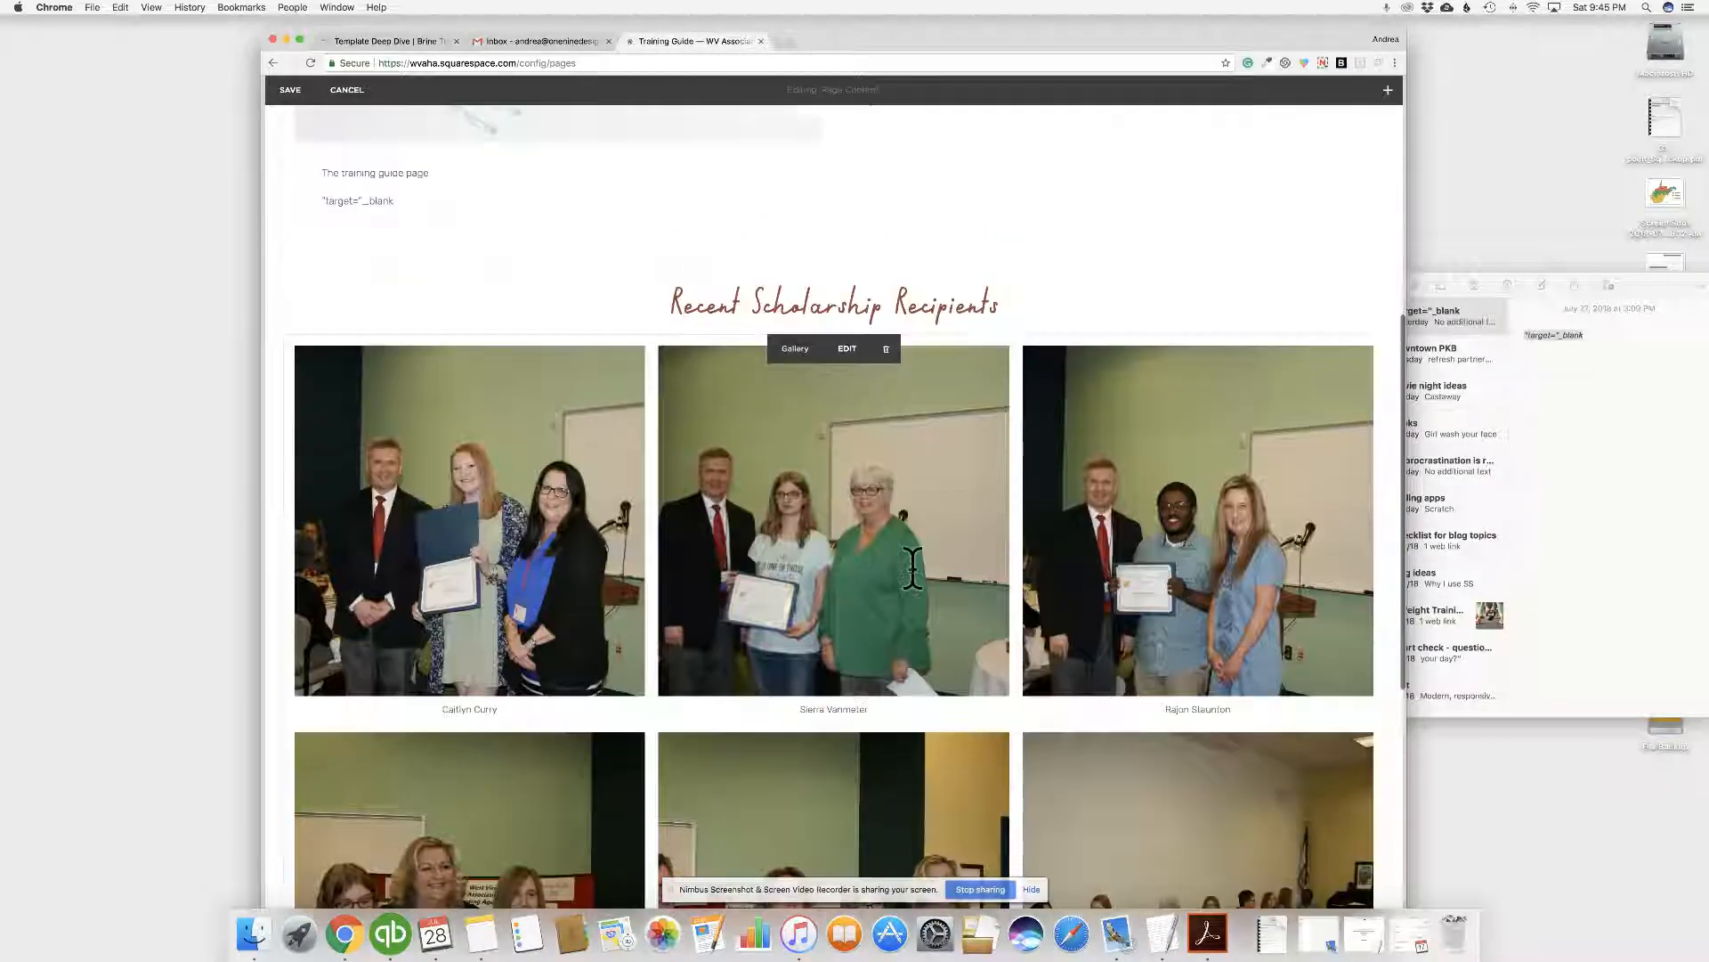
pyautogui.click(846, 349)
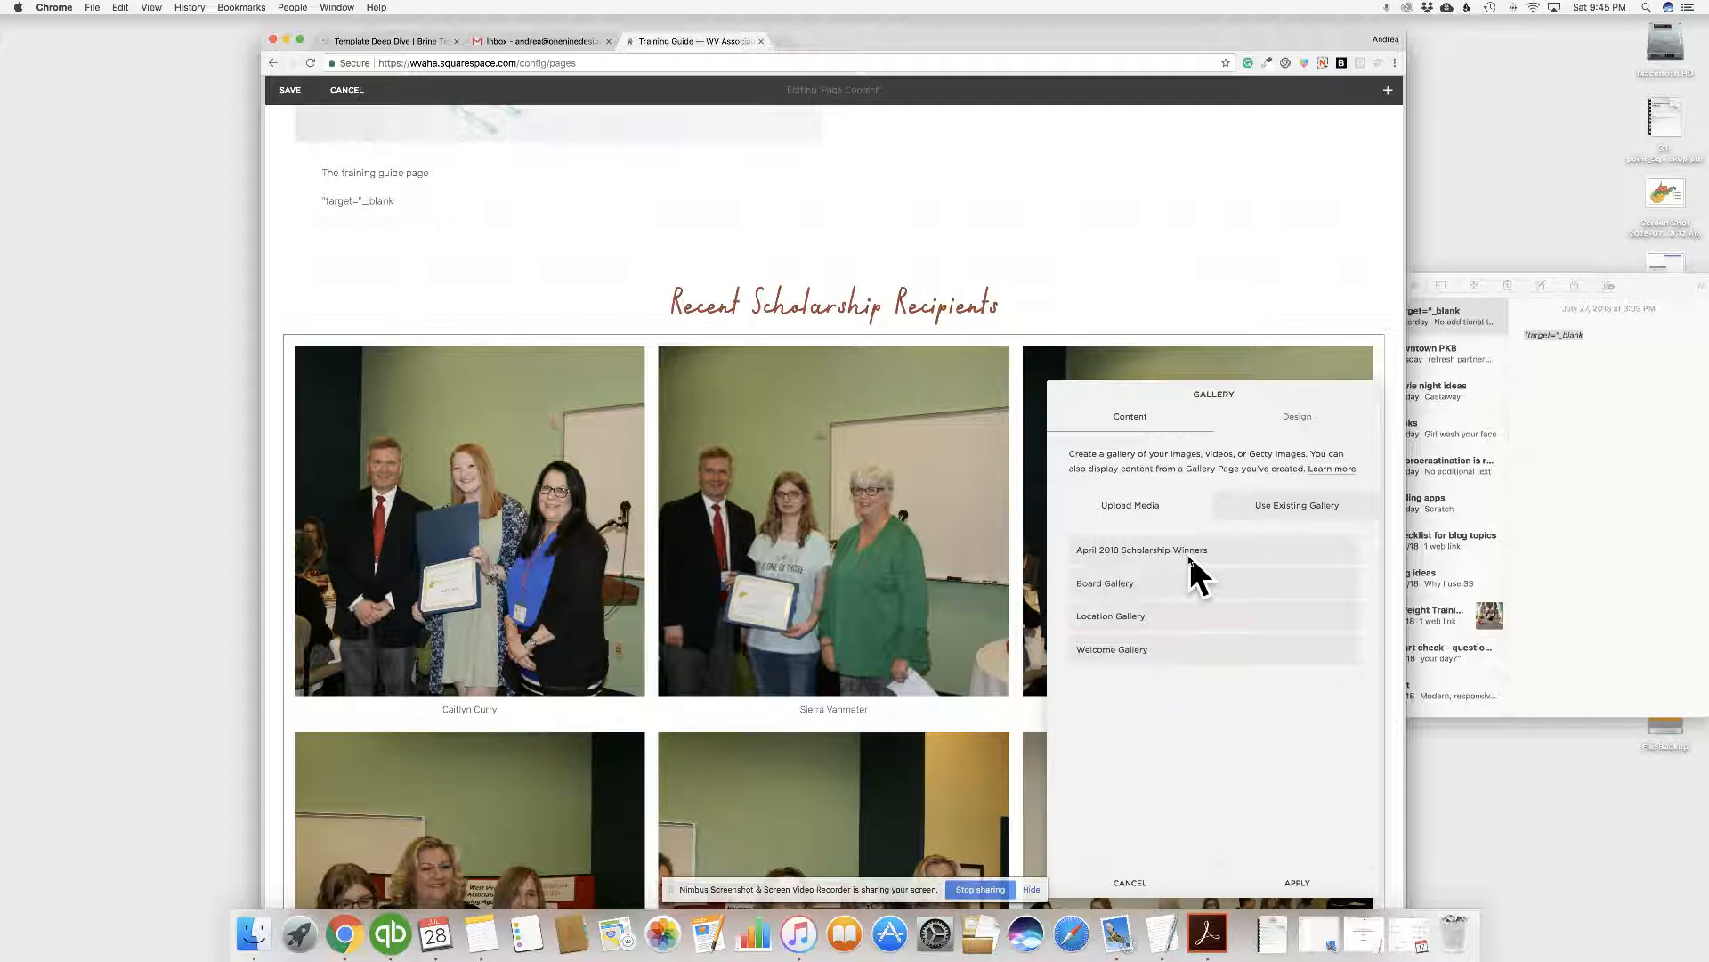
pyautogui.click(1086, 584)
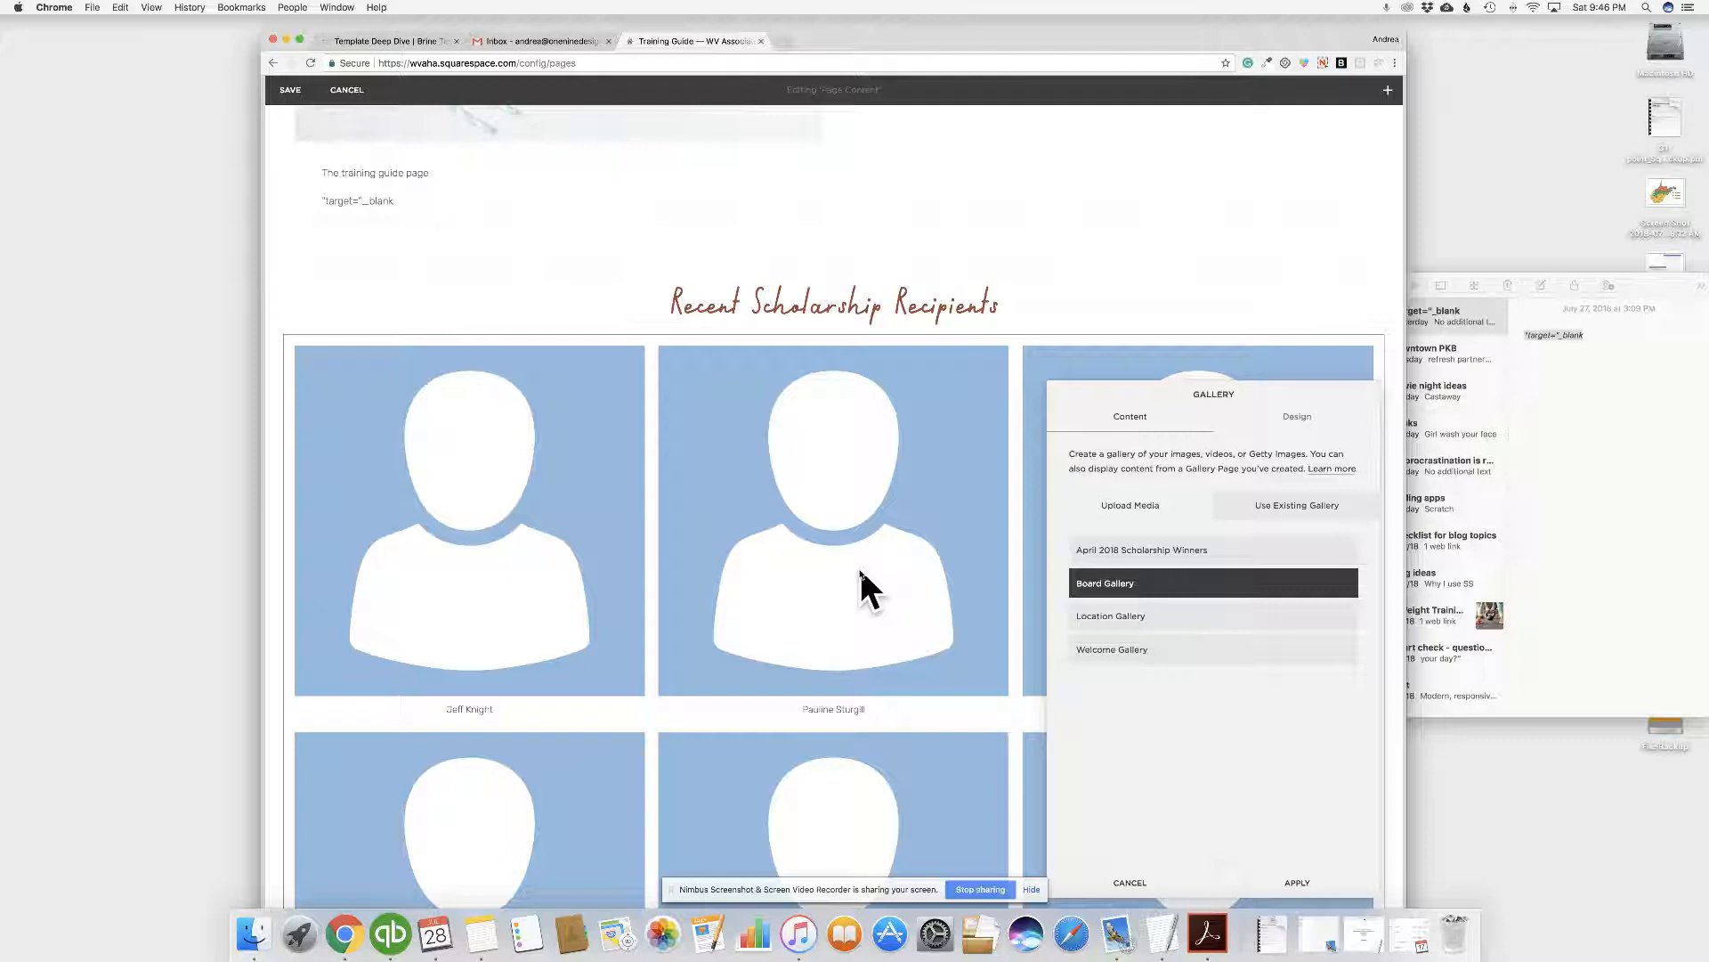
pyautogui.click(1125, 650)
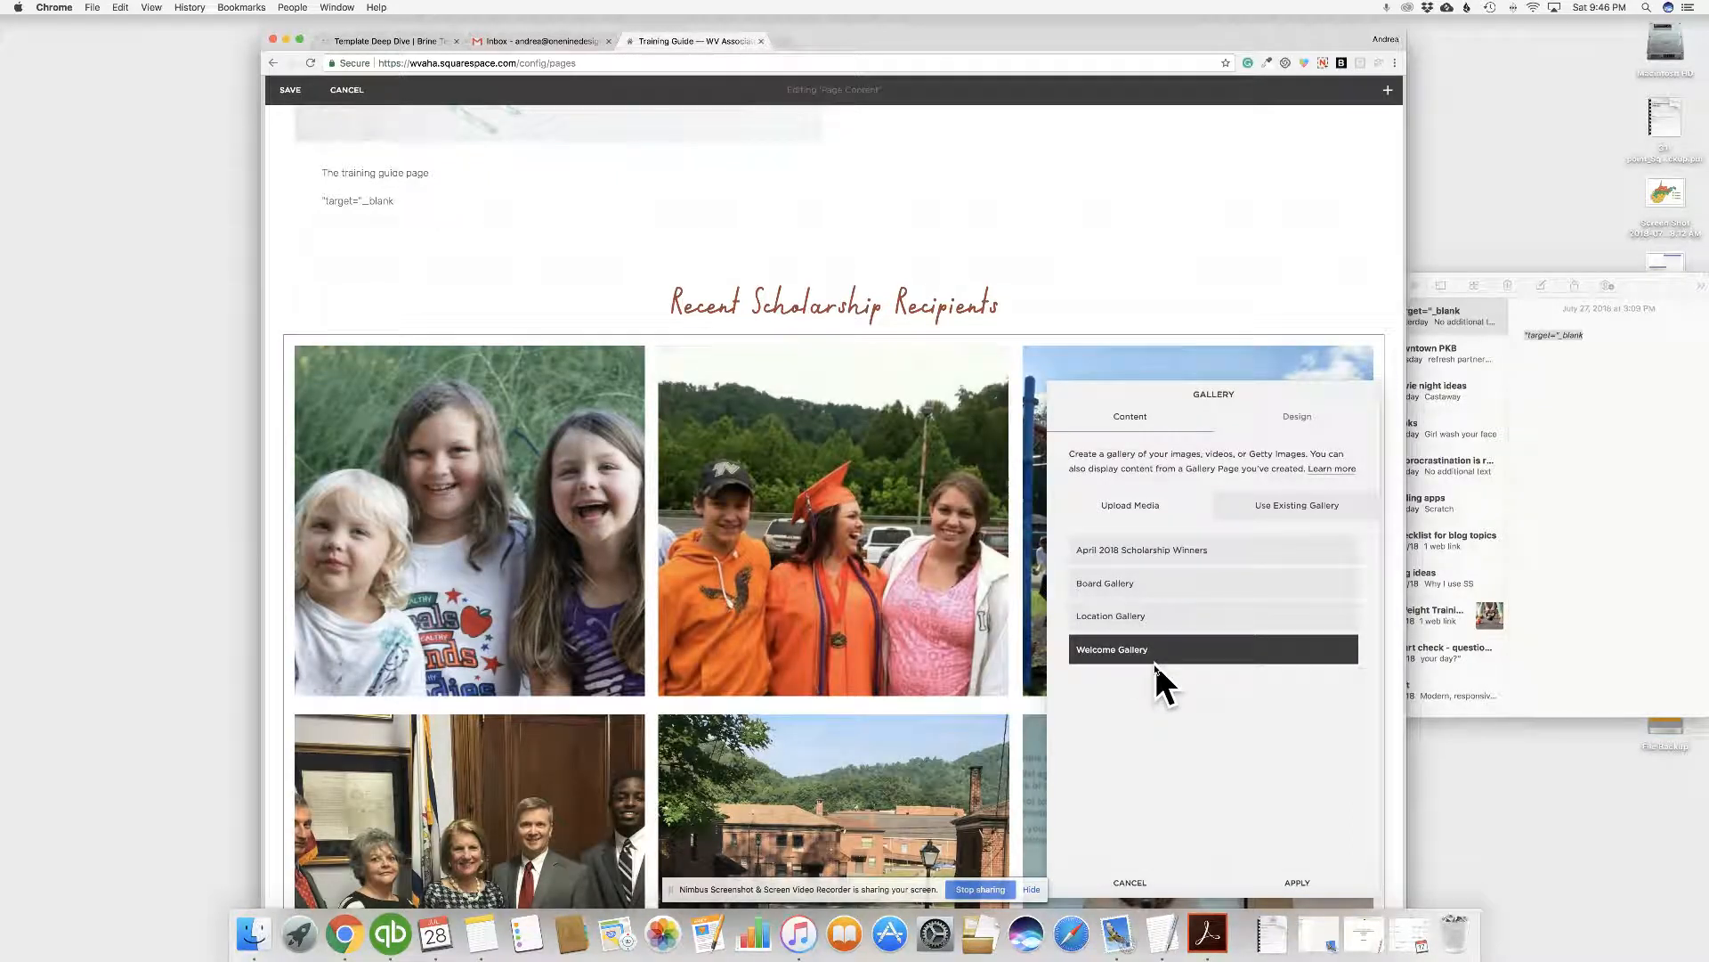
# - Try the Carousel design with automatic slide transitions and the Slideshow design on the gallery block, discarding its unsaved changes
pyautogui.click(1292, 418)
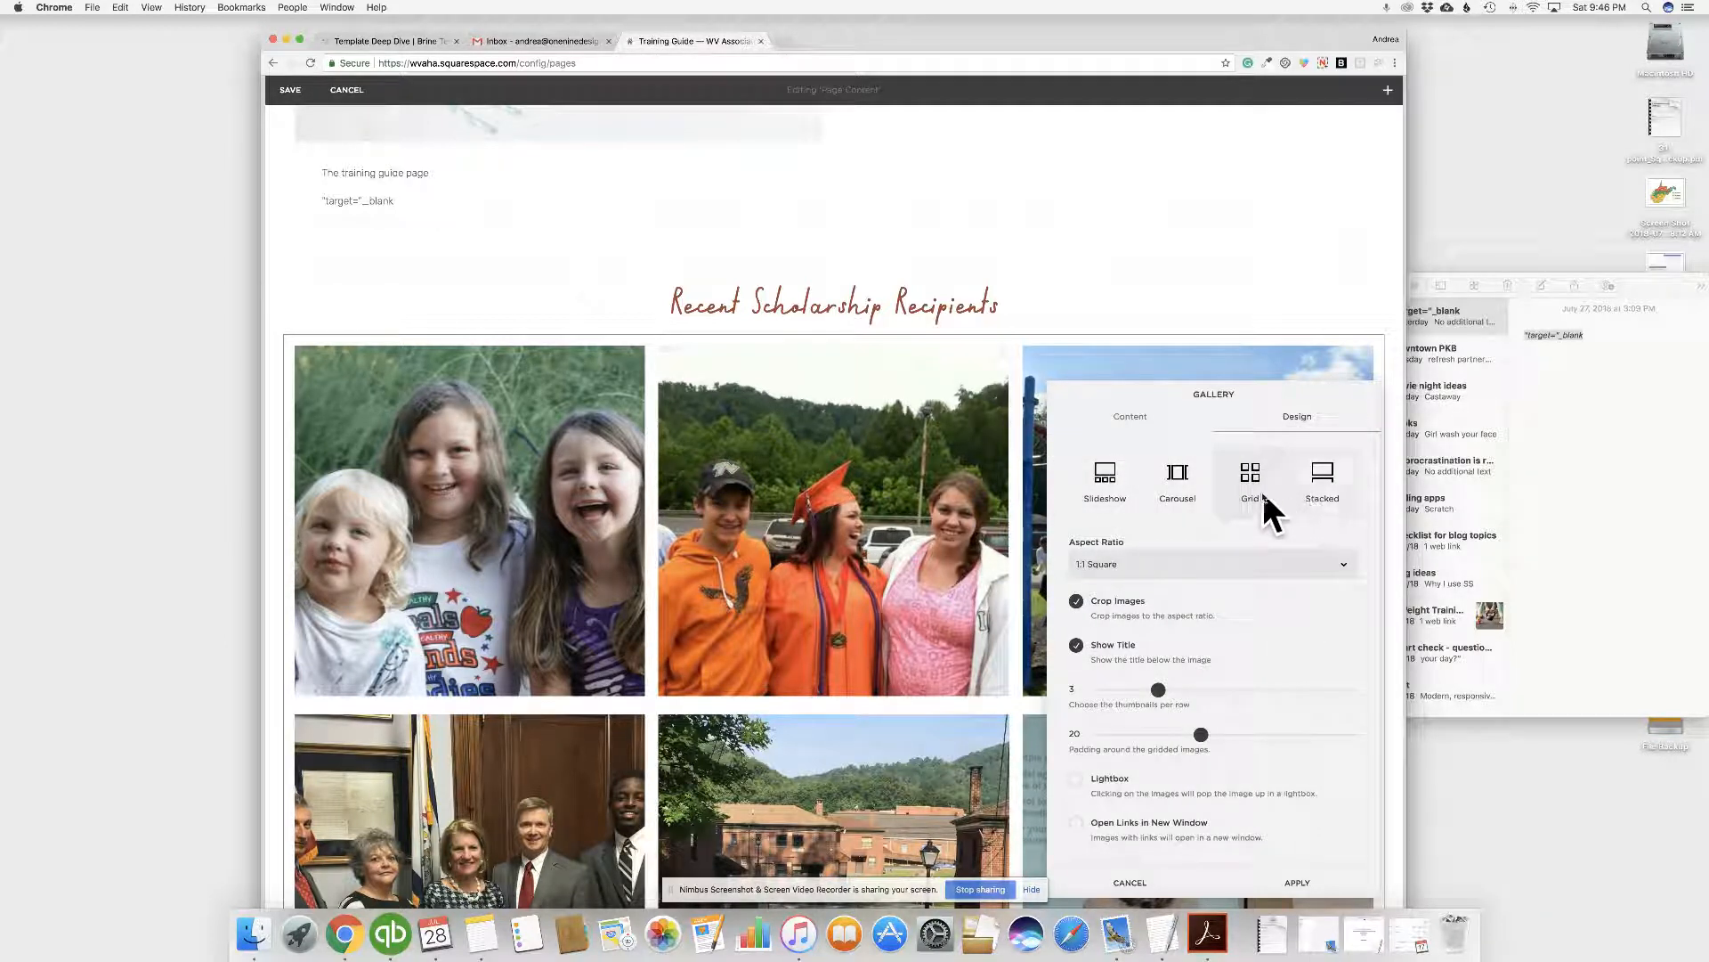
pyautogui.click(1182, 481)
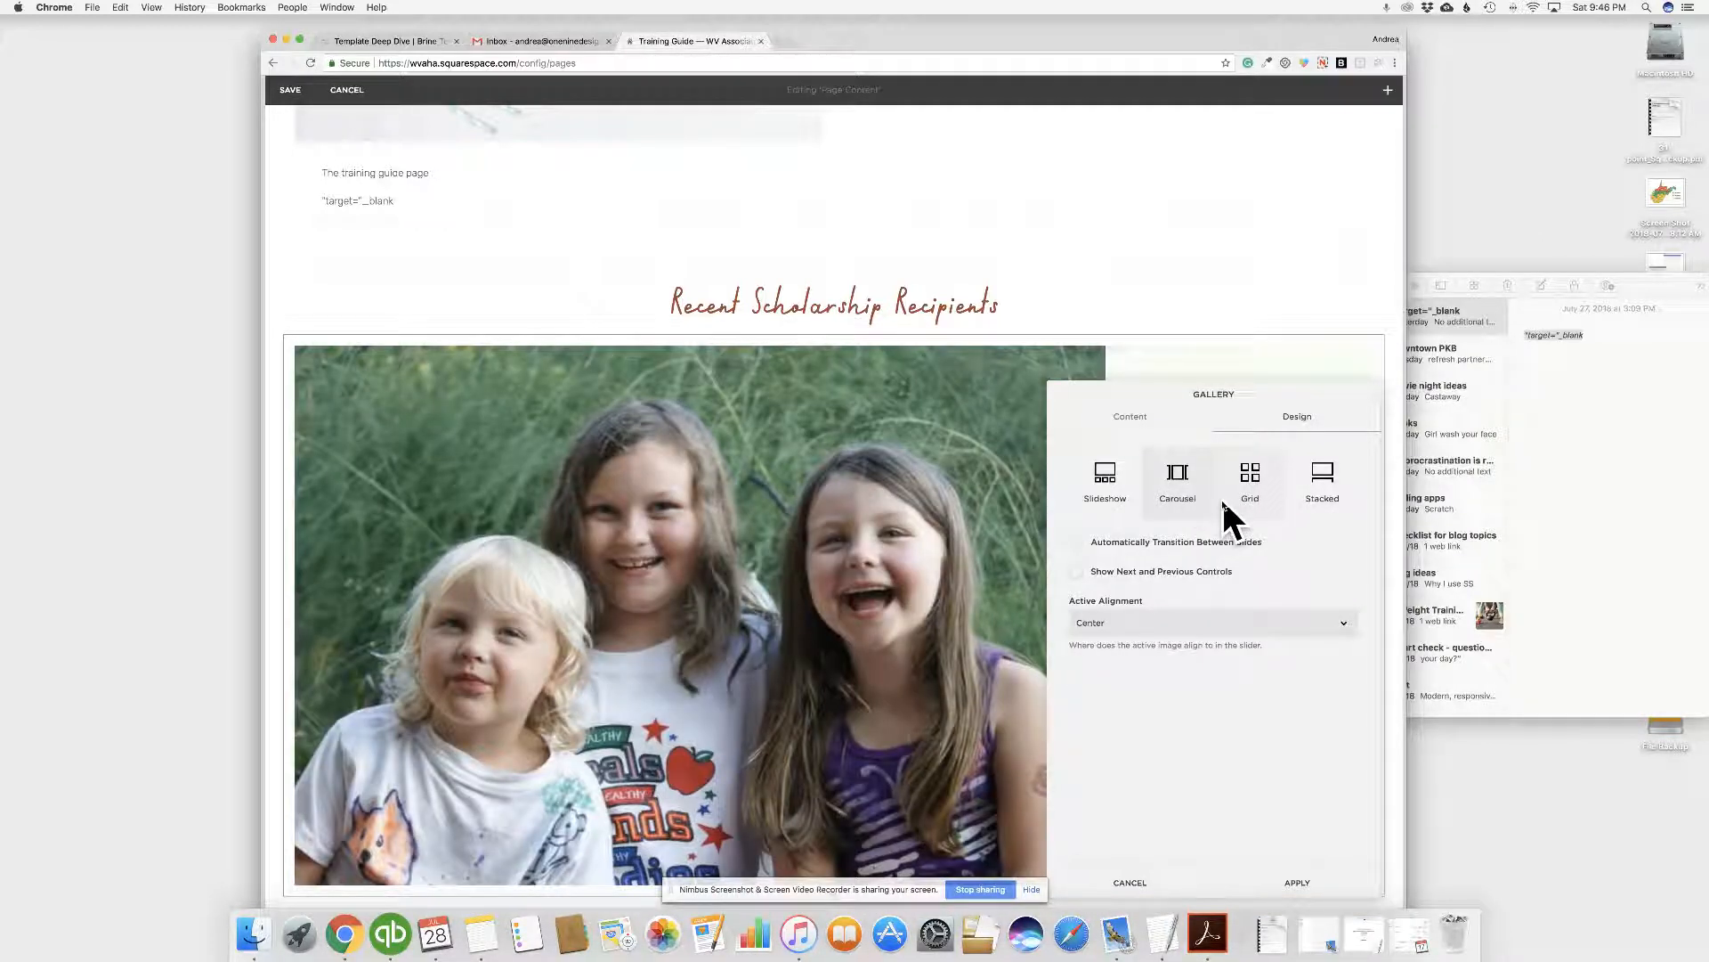
pyautogui.click(1243, 541)
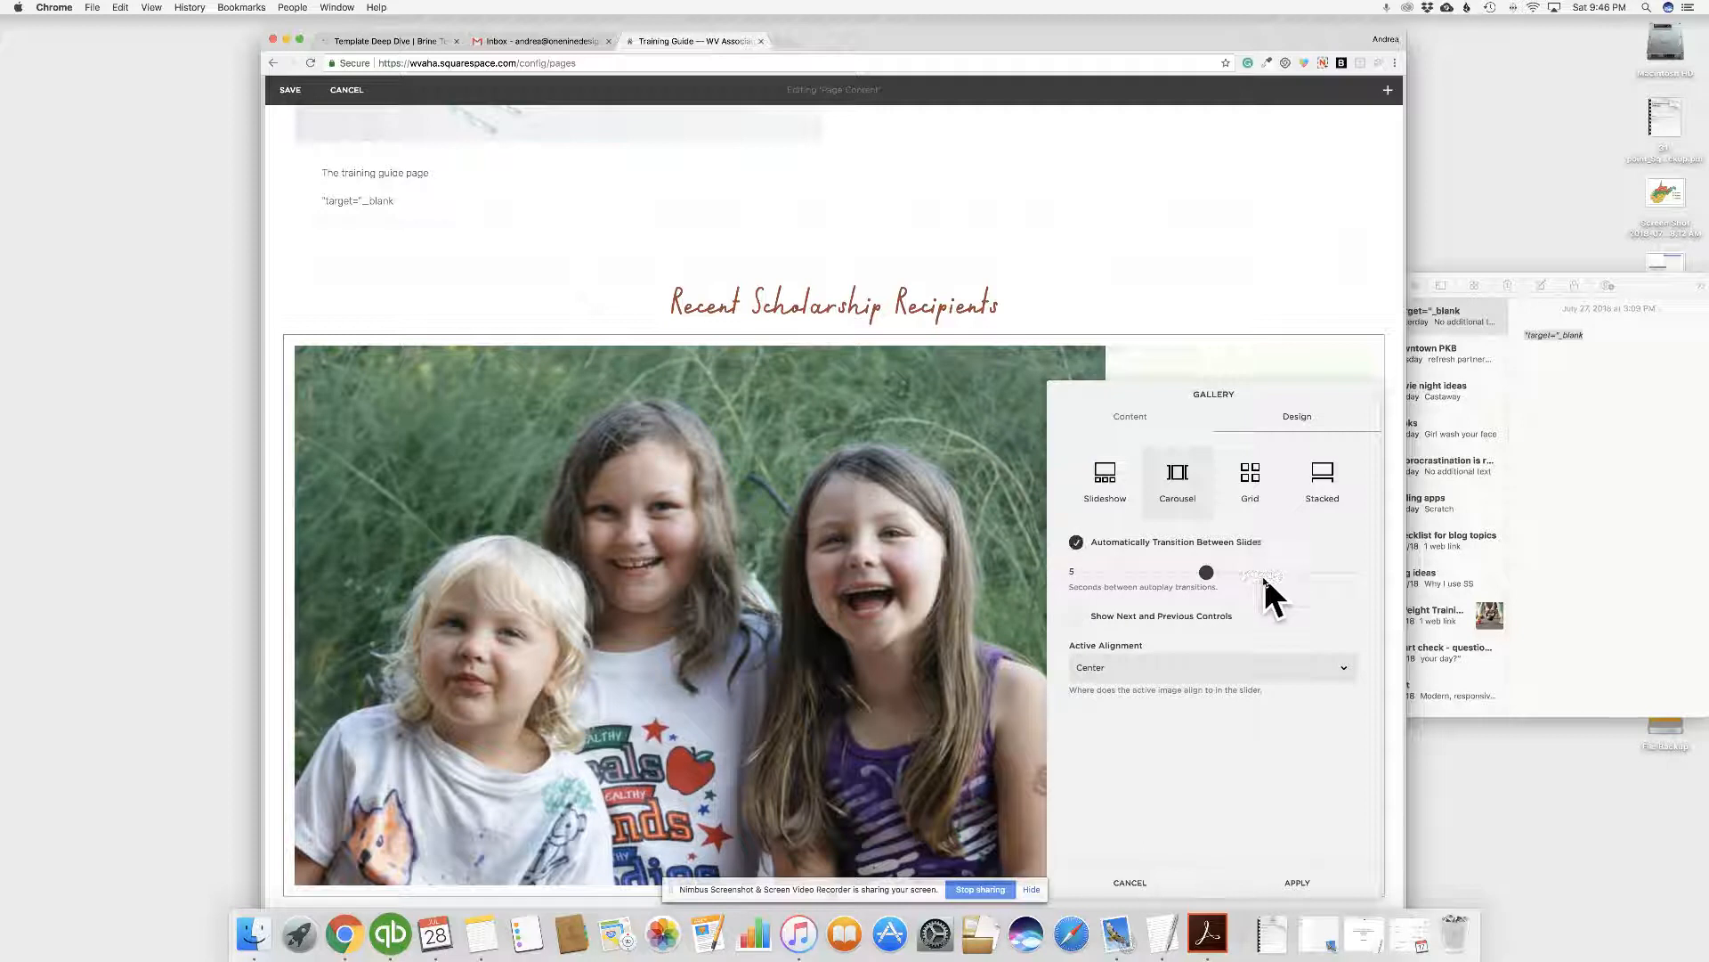
pyautogui.click(1111, 475)
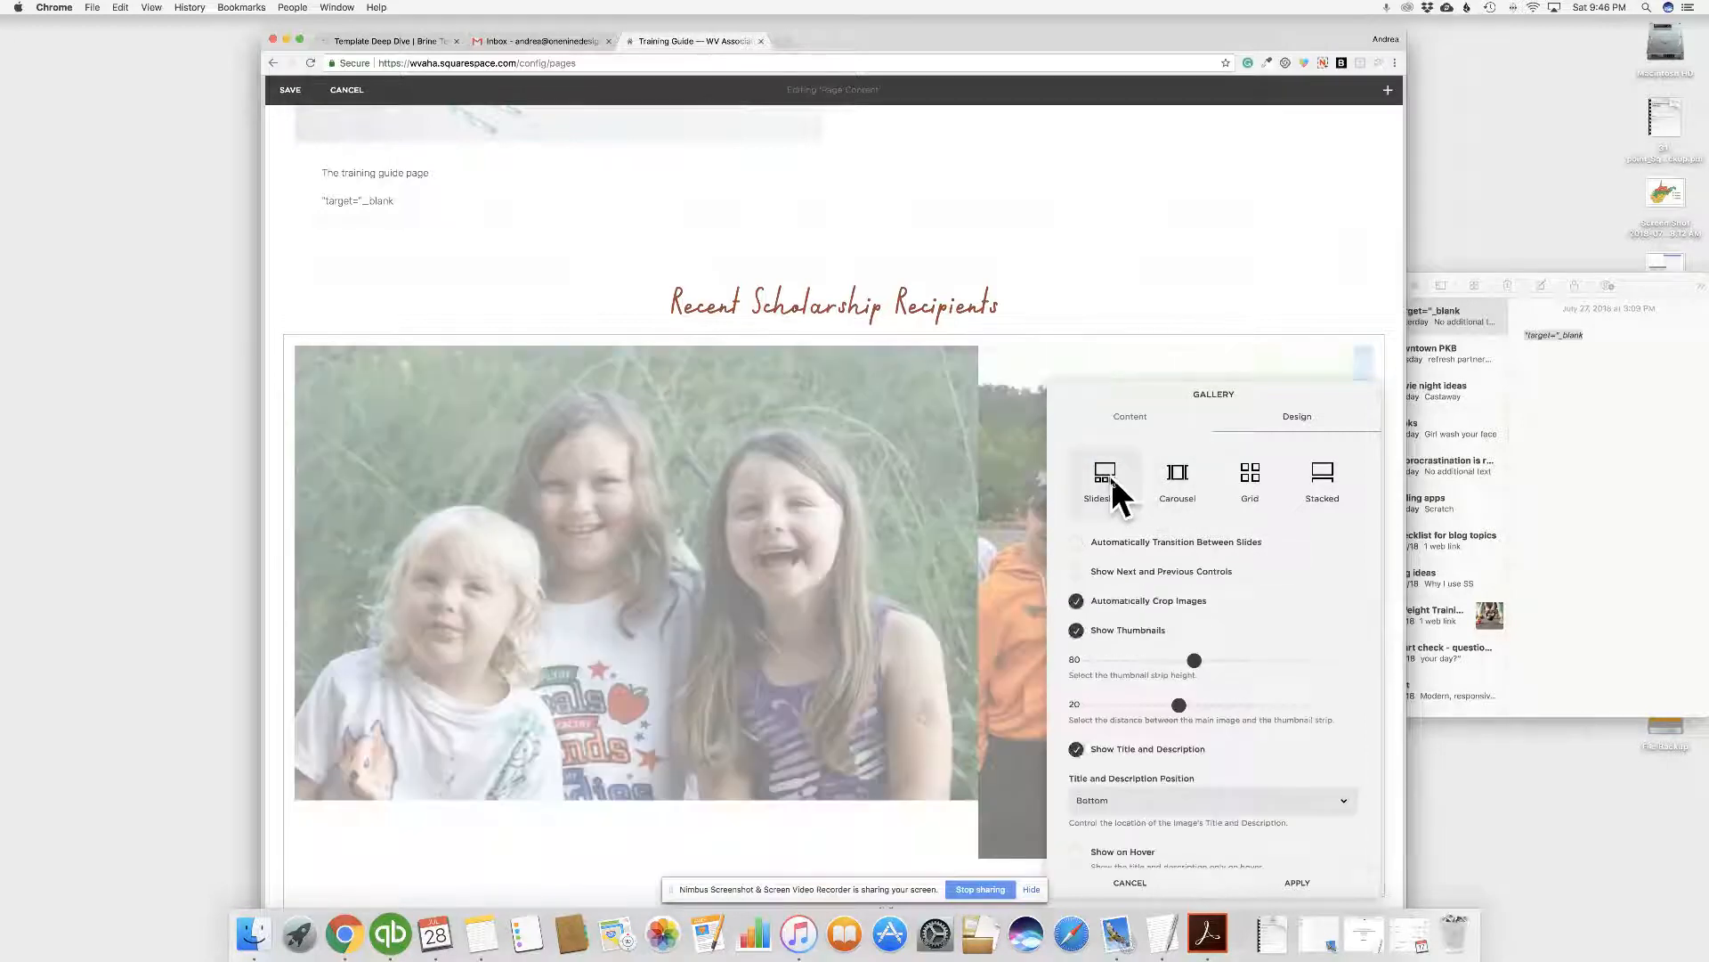
pyautogui.scroll(-5, 919, 520)
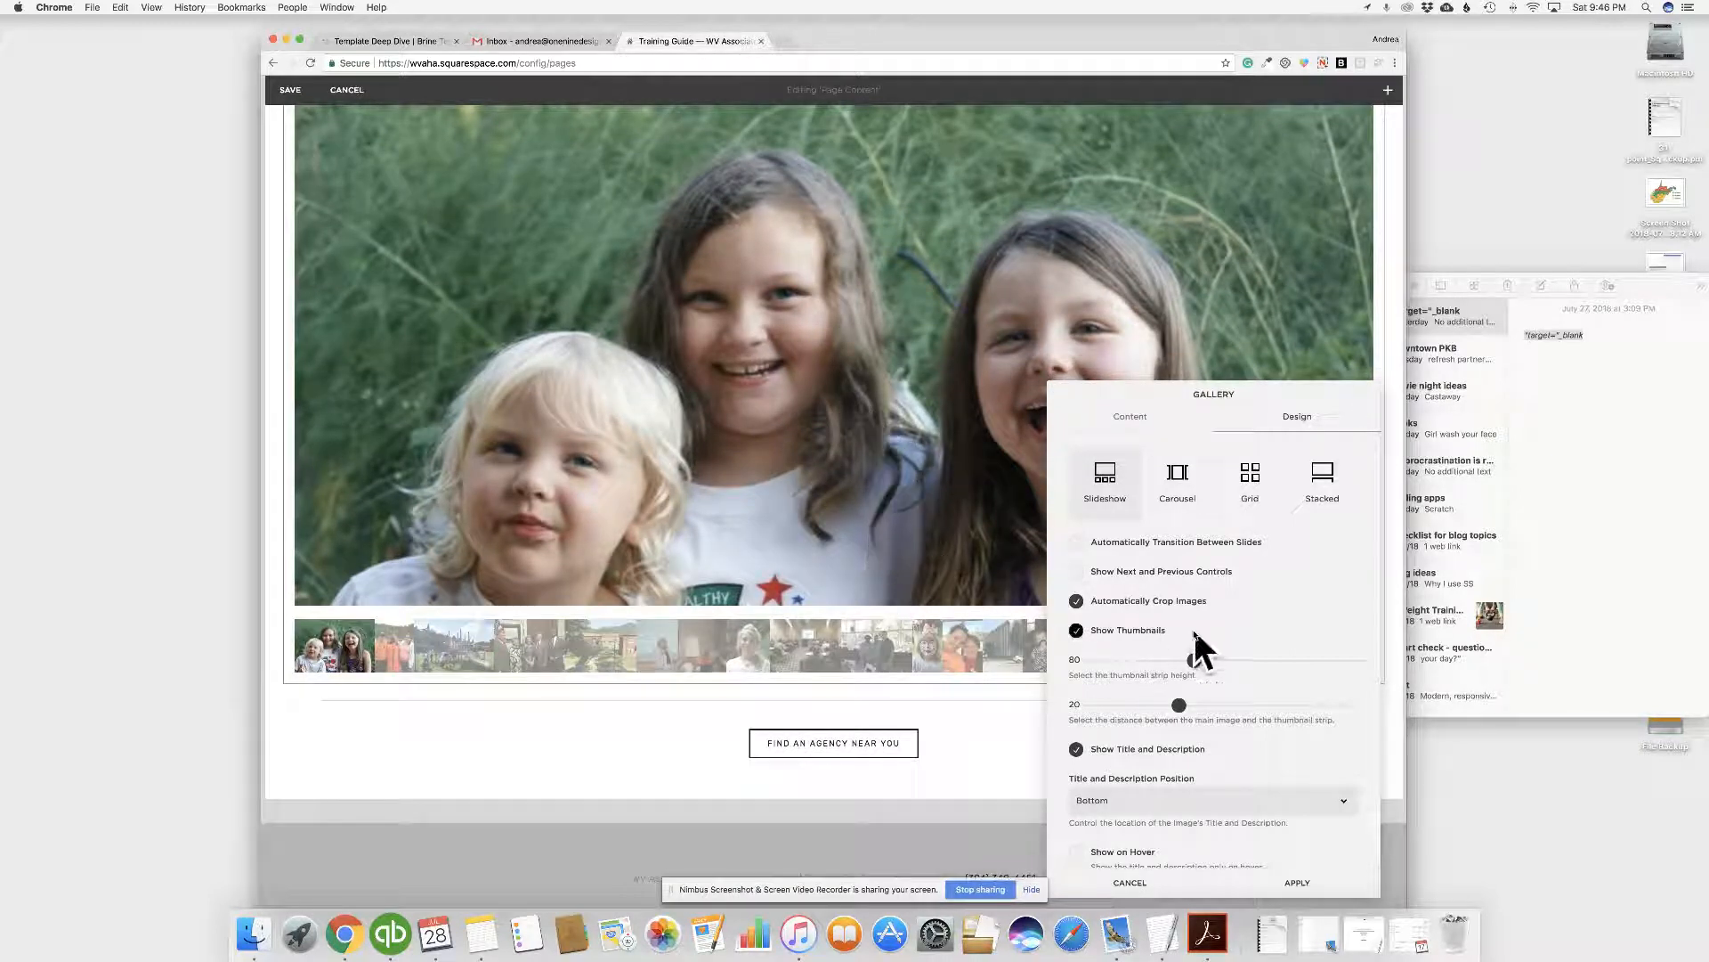
pyautogui.scroll(-1, 1190, 636)
pyautogui.click(1144, 881)
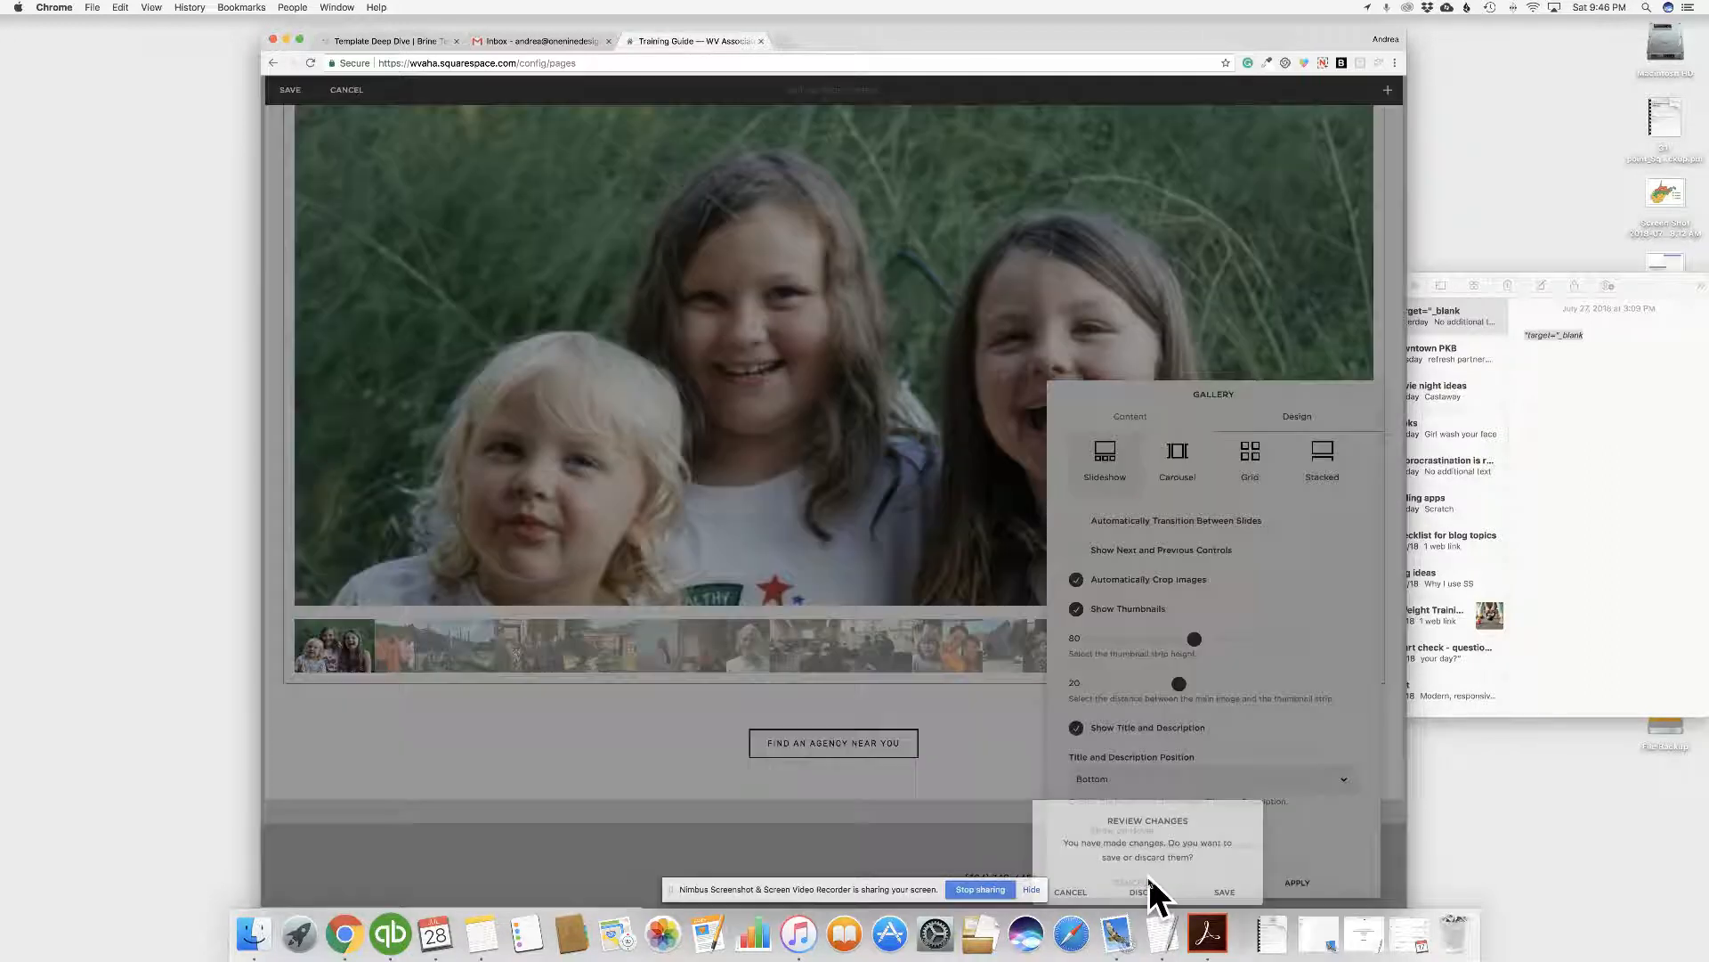
pyautogui.click(1163, 888)
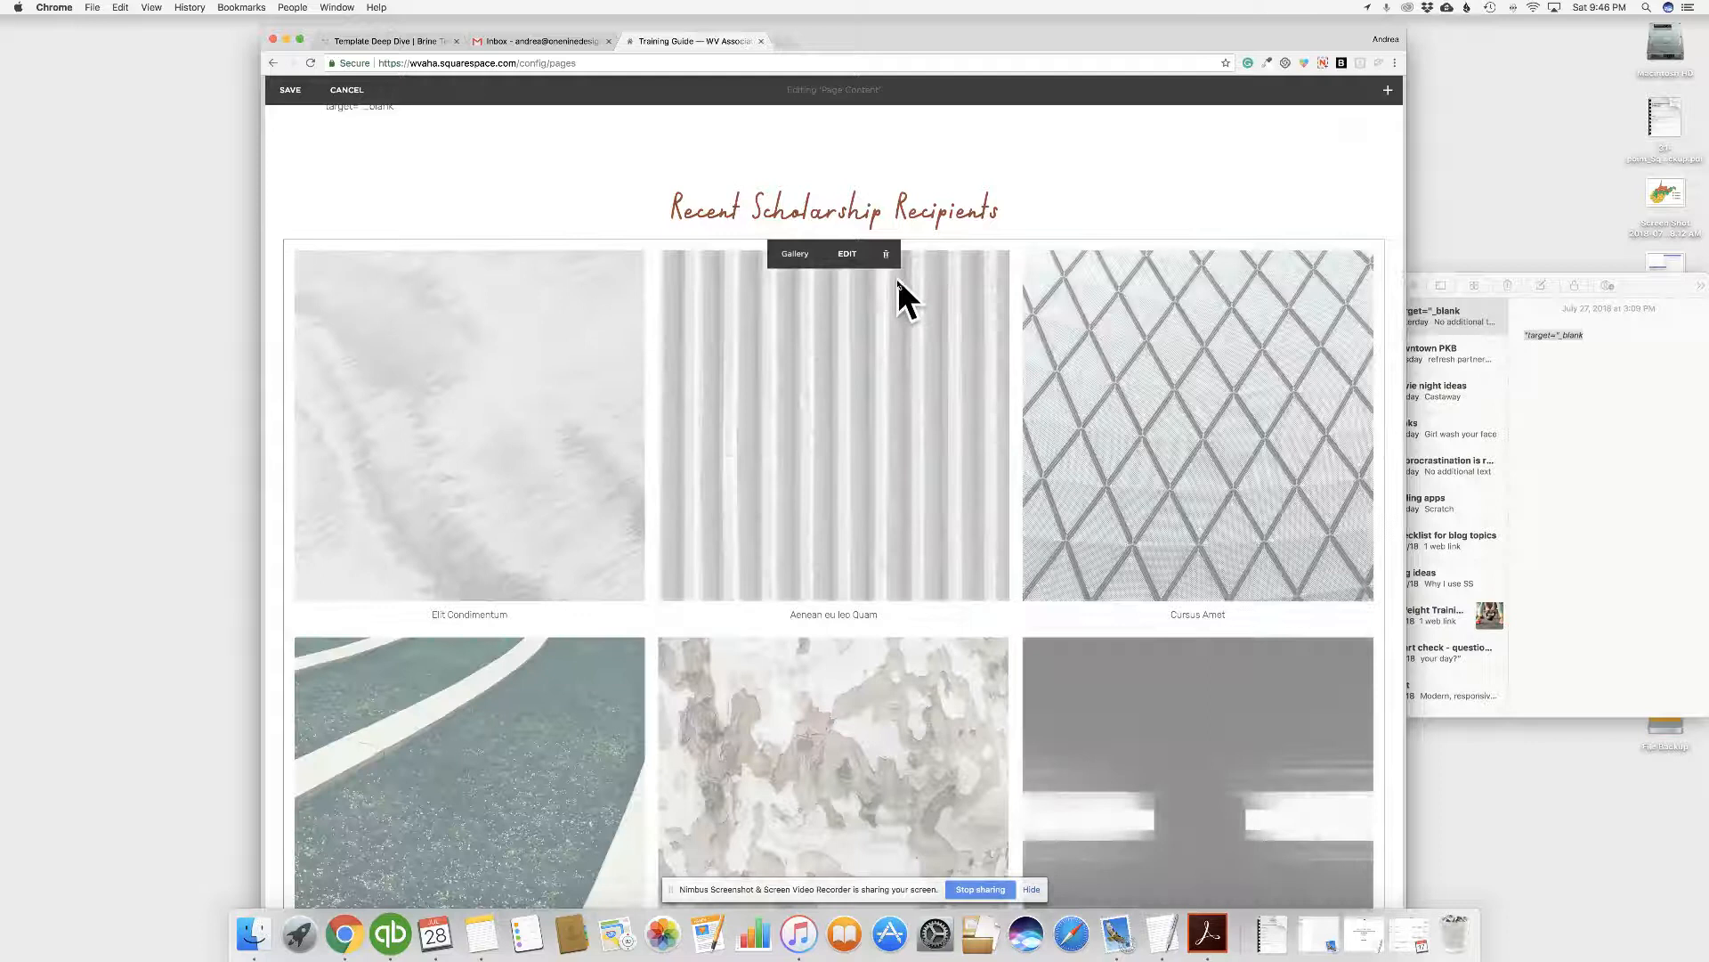
# - Delete the gallery block under the Recent Scholarship Recipients heading
pyautogui.click(885, 253)
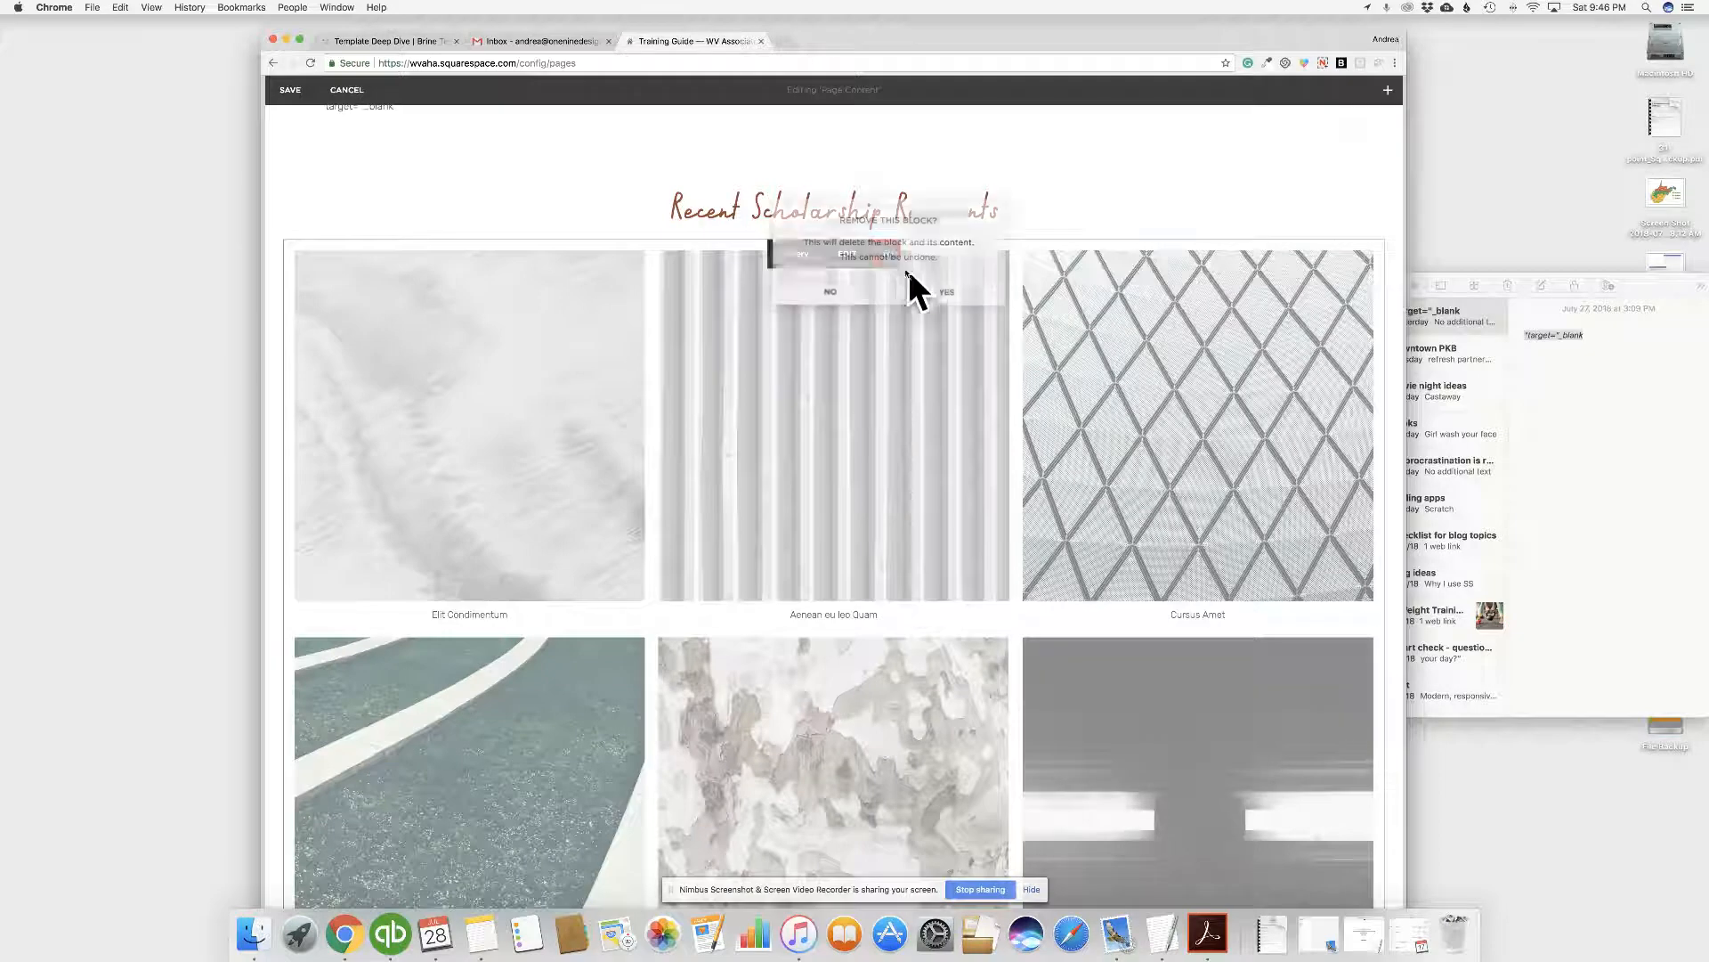
pyautogui.click(938, 292)
pyautogui.scroll(2, 917, 456)
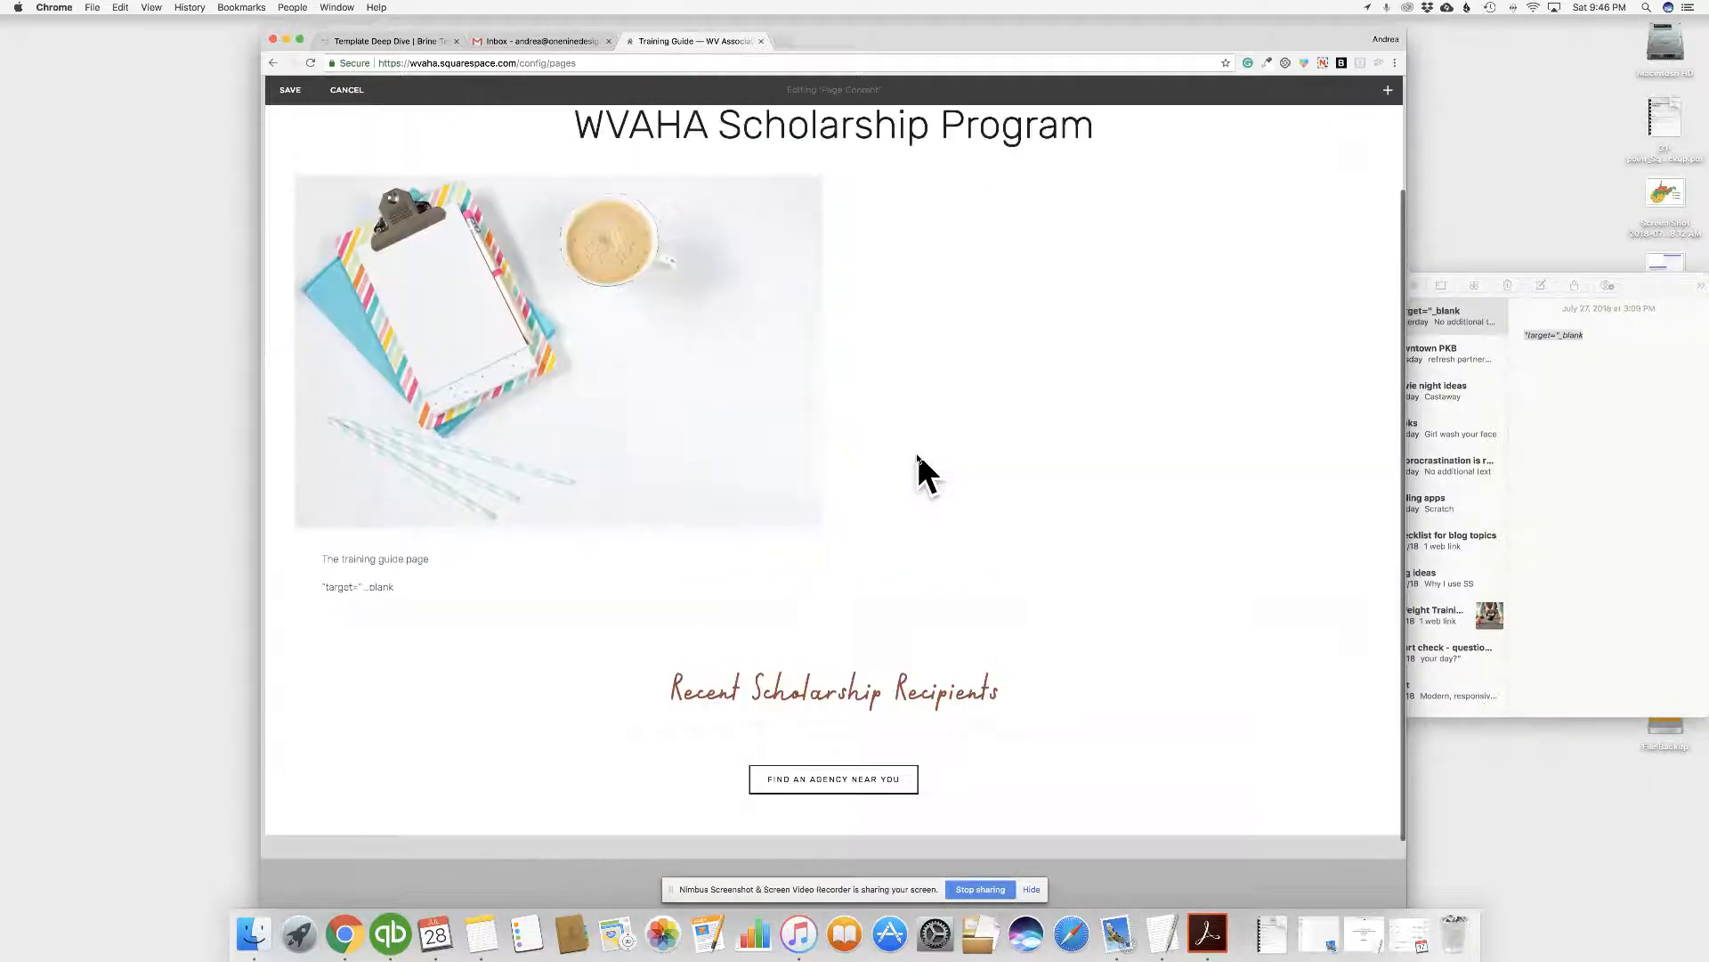
# - Change the text of the "Find an agency near you" button to "This is my button"
pyautogui.scroll(-2, 918, 455)
pyautogui.moveTo(798, 678)
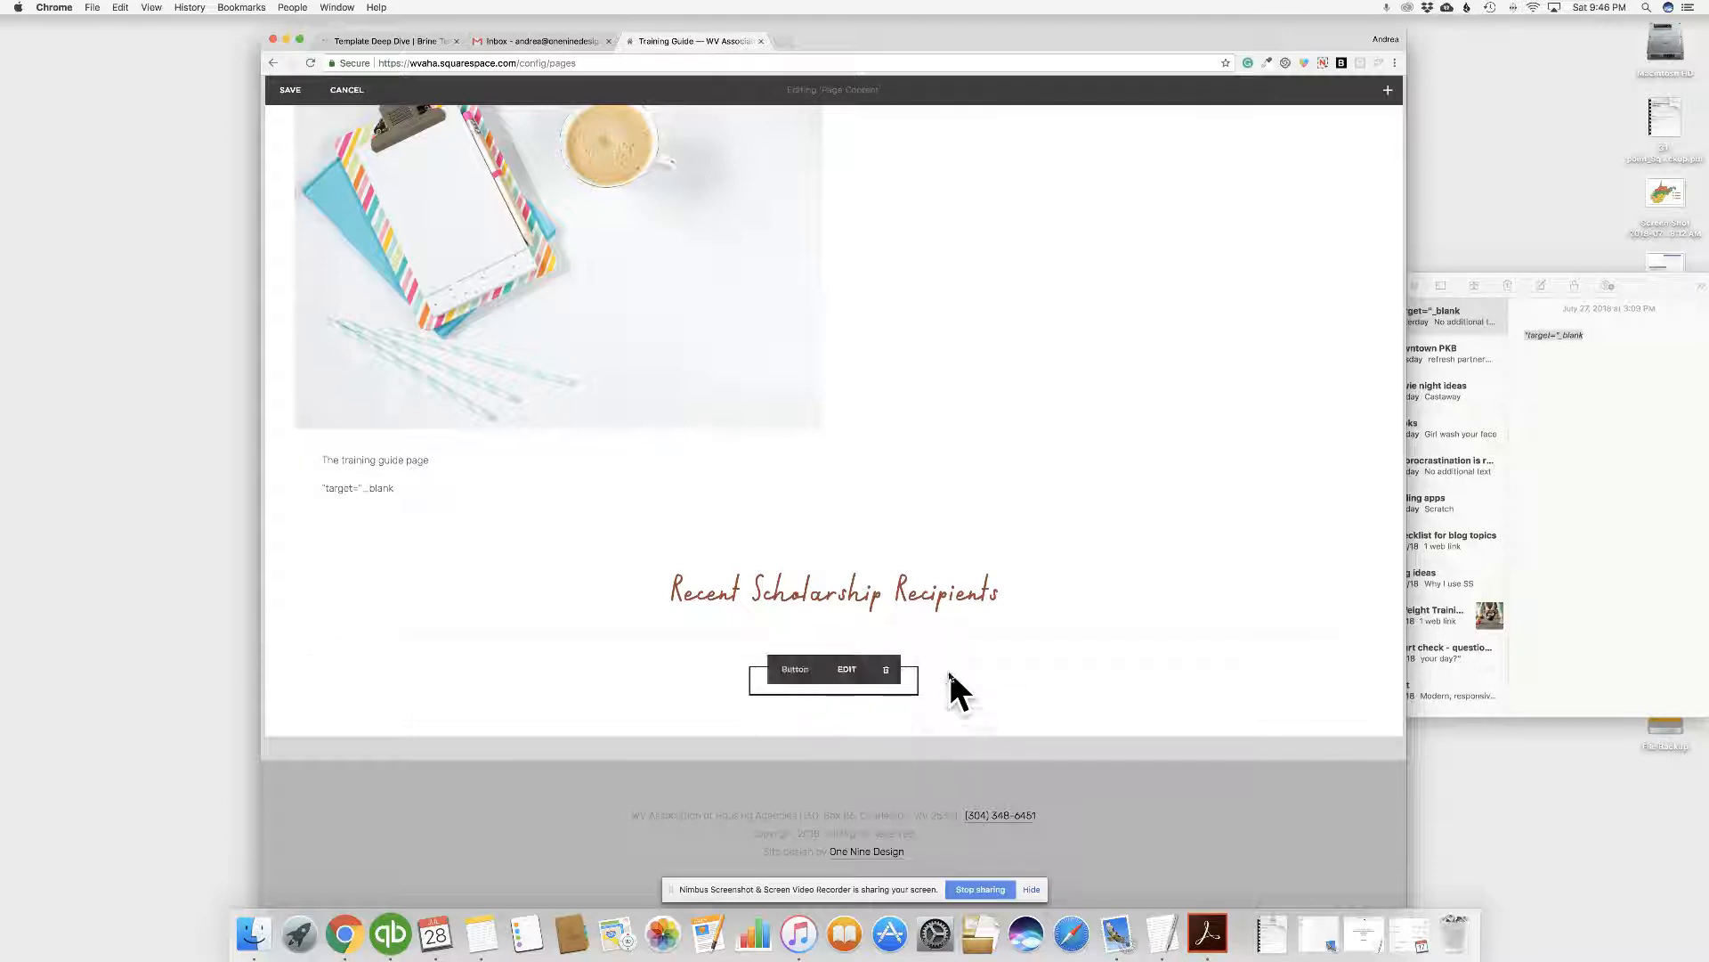
pyautogui.click(845, 672)
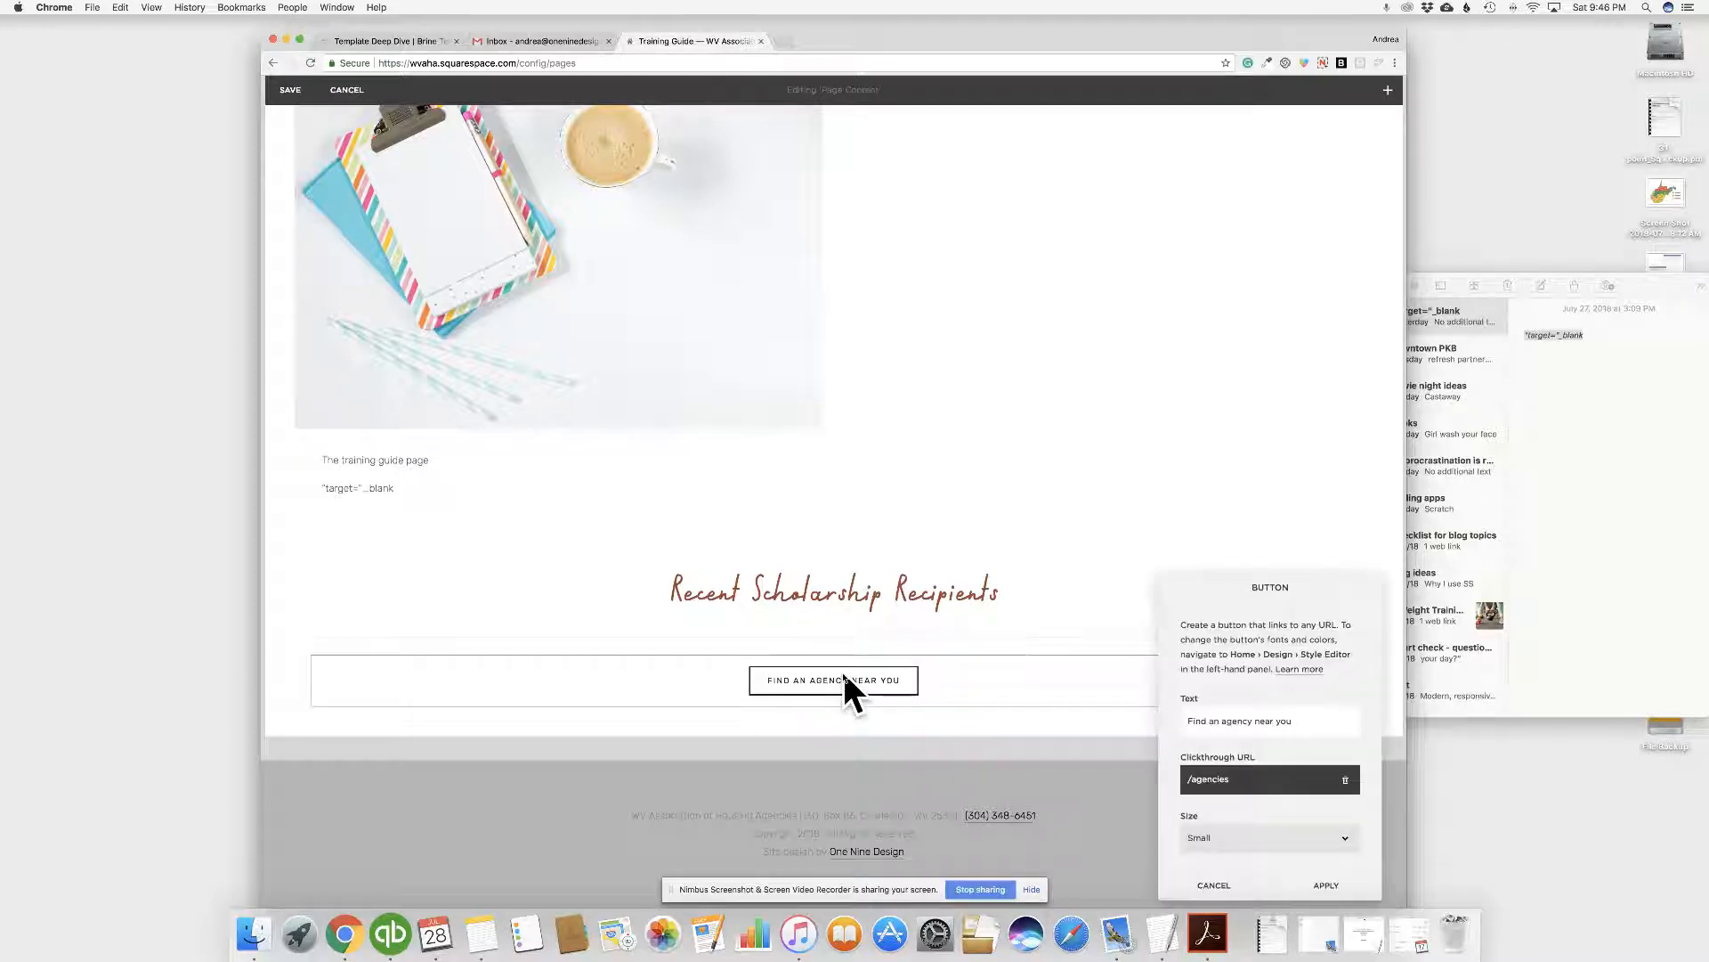
pyautogui.moveTo(1295, 590); pyautogui.dragTo(1225, 349)
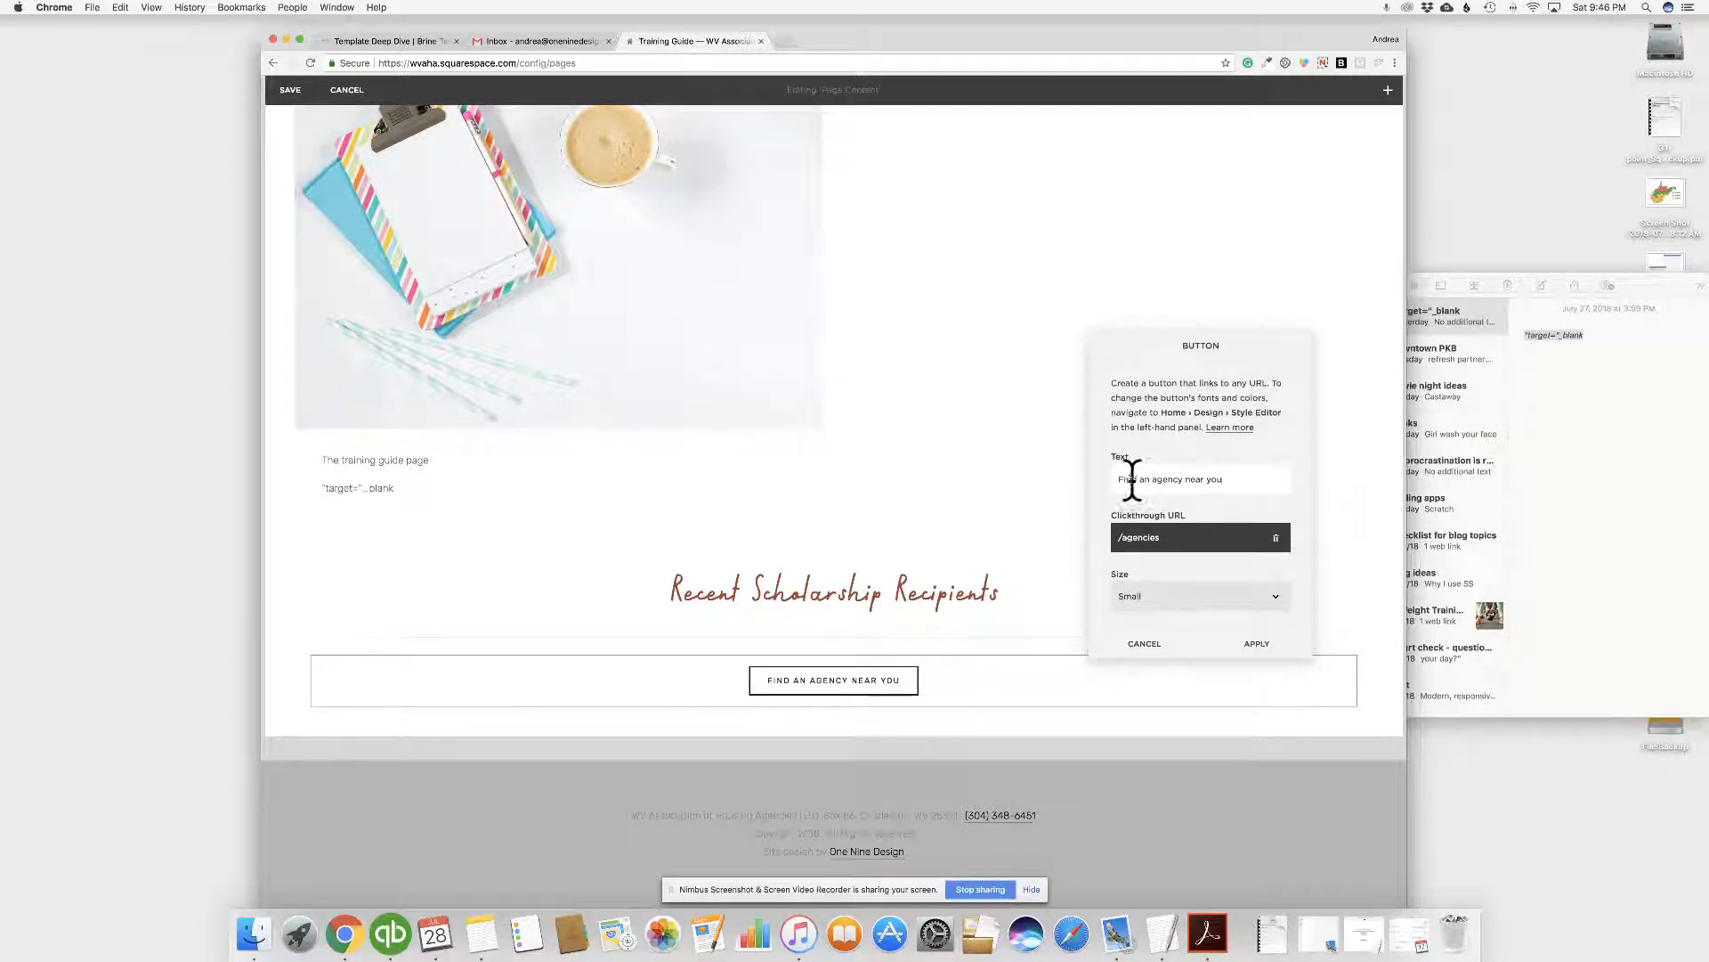
pyautogui.moveTo(1232, 481); pyautogui.dragTo(1101, 485)
pyautogui.write('This is my button')
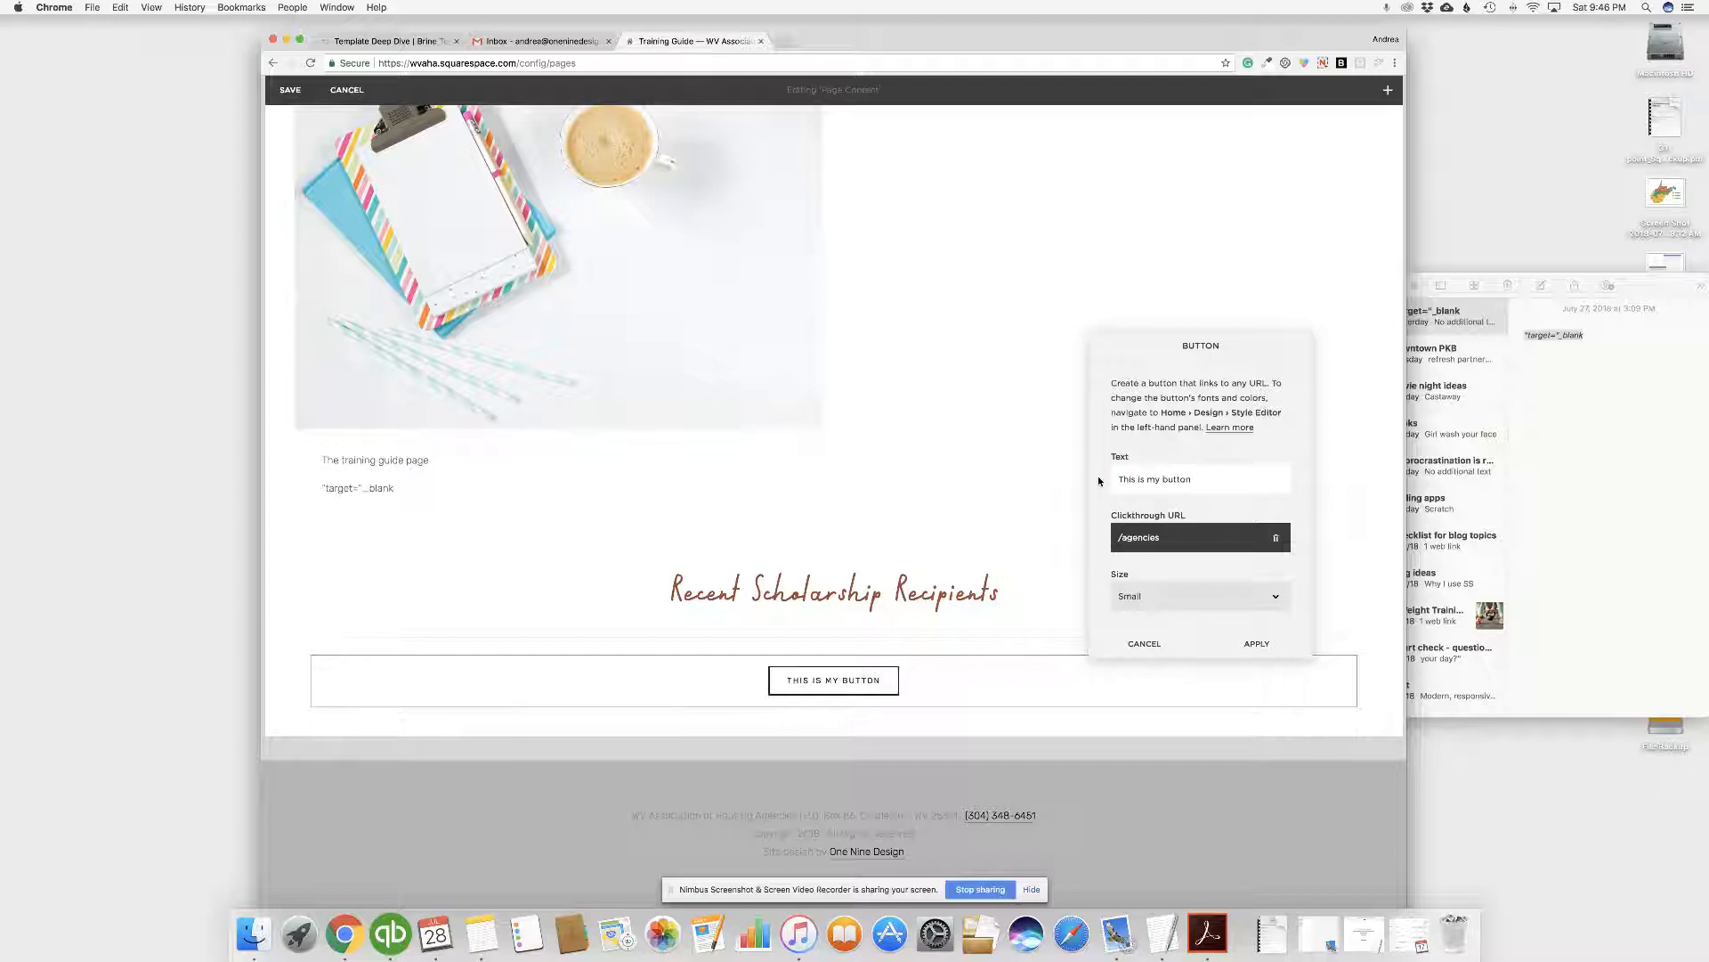
# - Set the button's clickthrough URL to the Links and Vendors page
pyautogui.click(1190, 539)
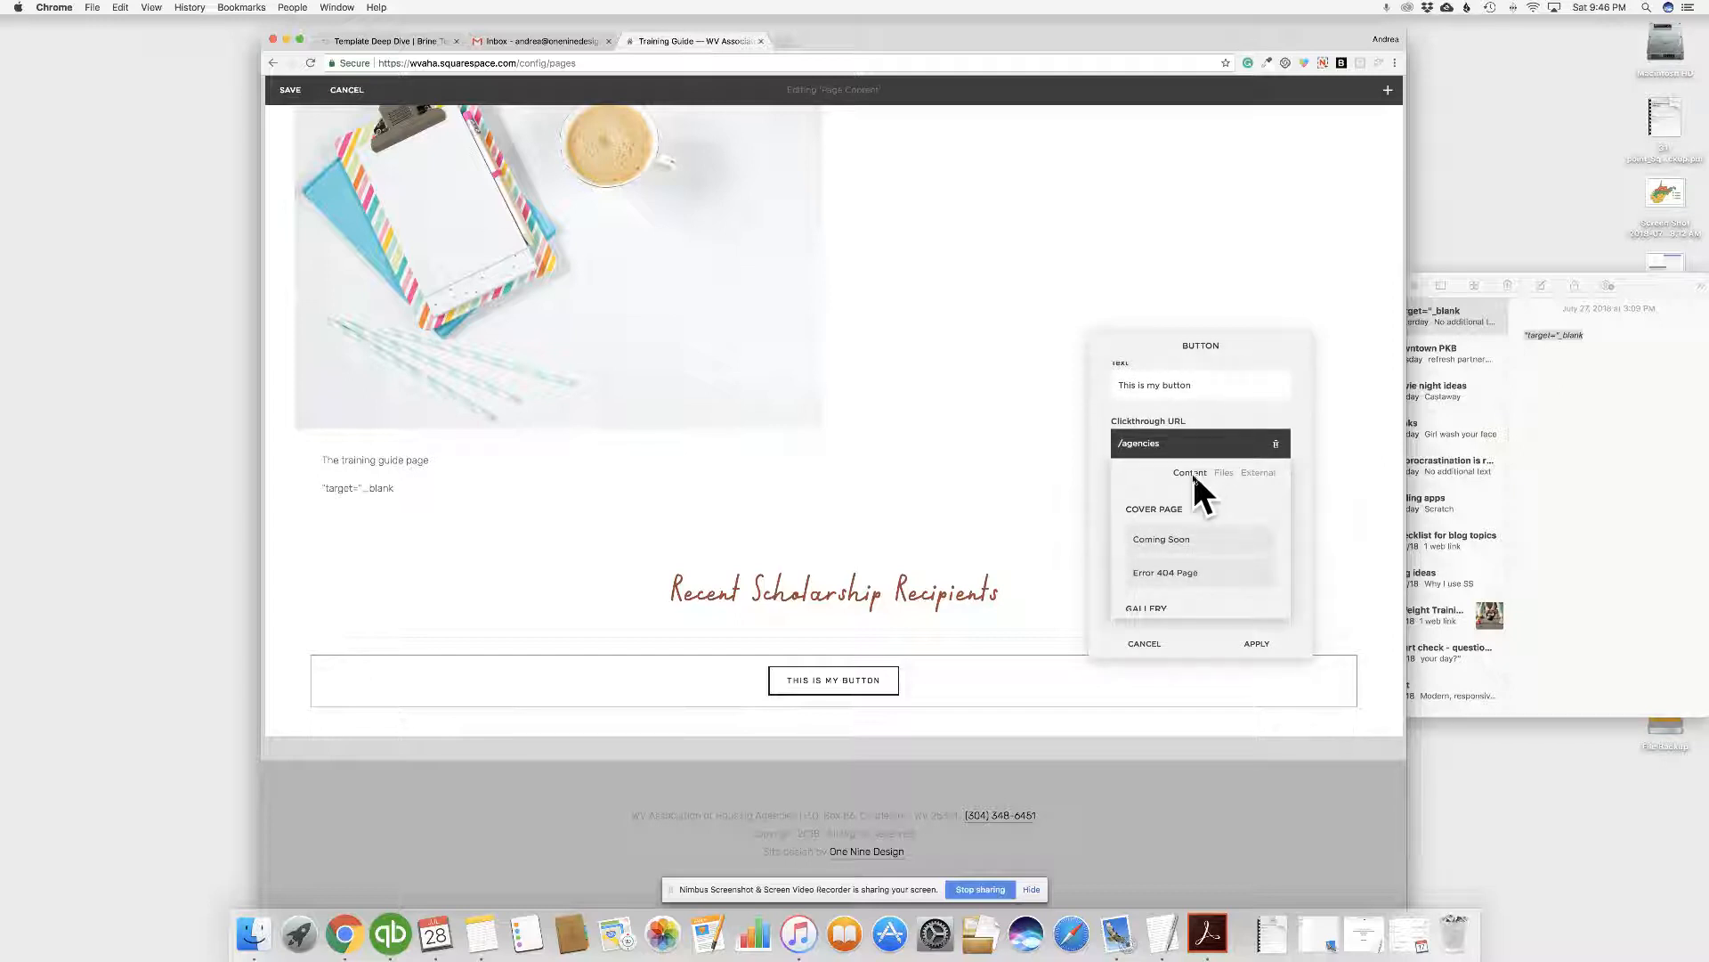
pyautogui.scroll(-4, 1196, 541)
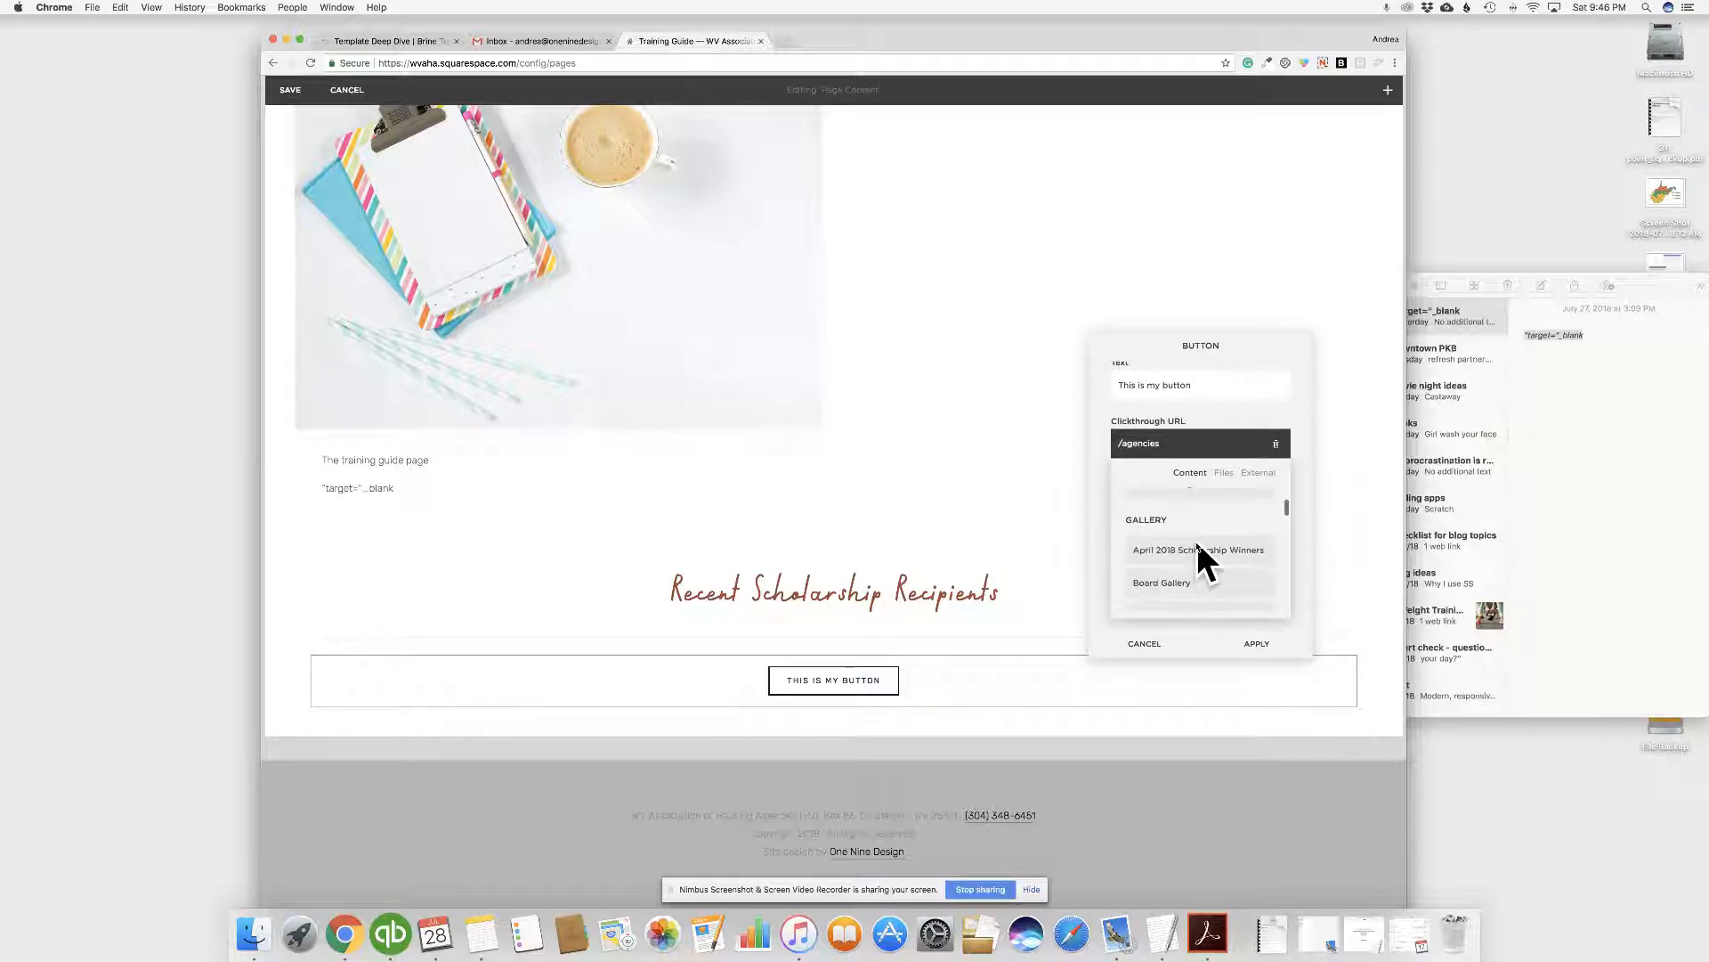
pyautogui.scroll(-4, 1196, 542)
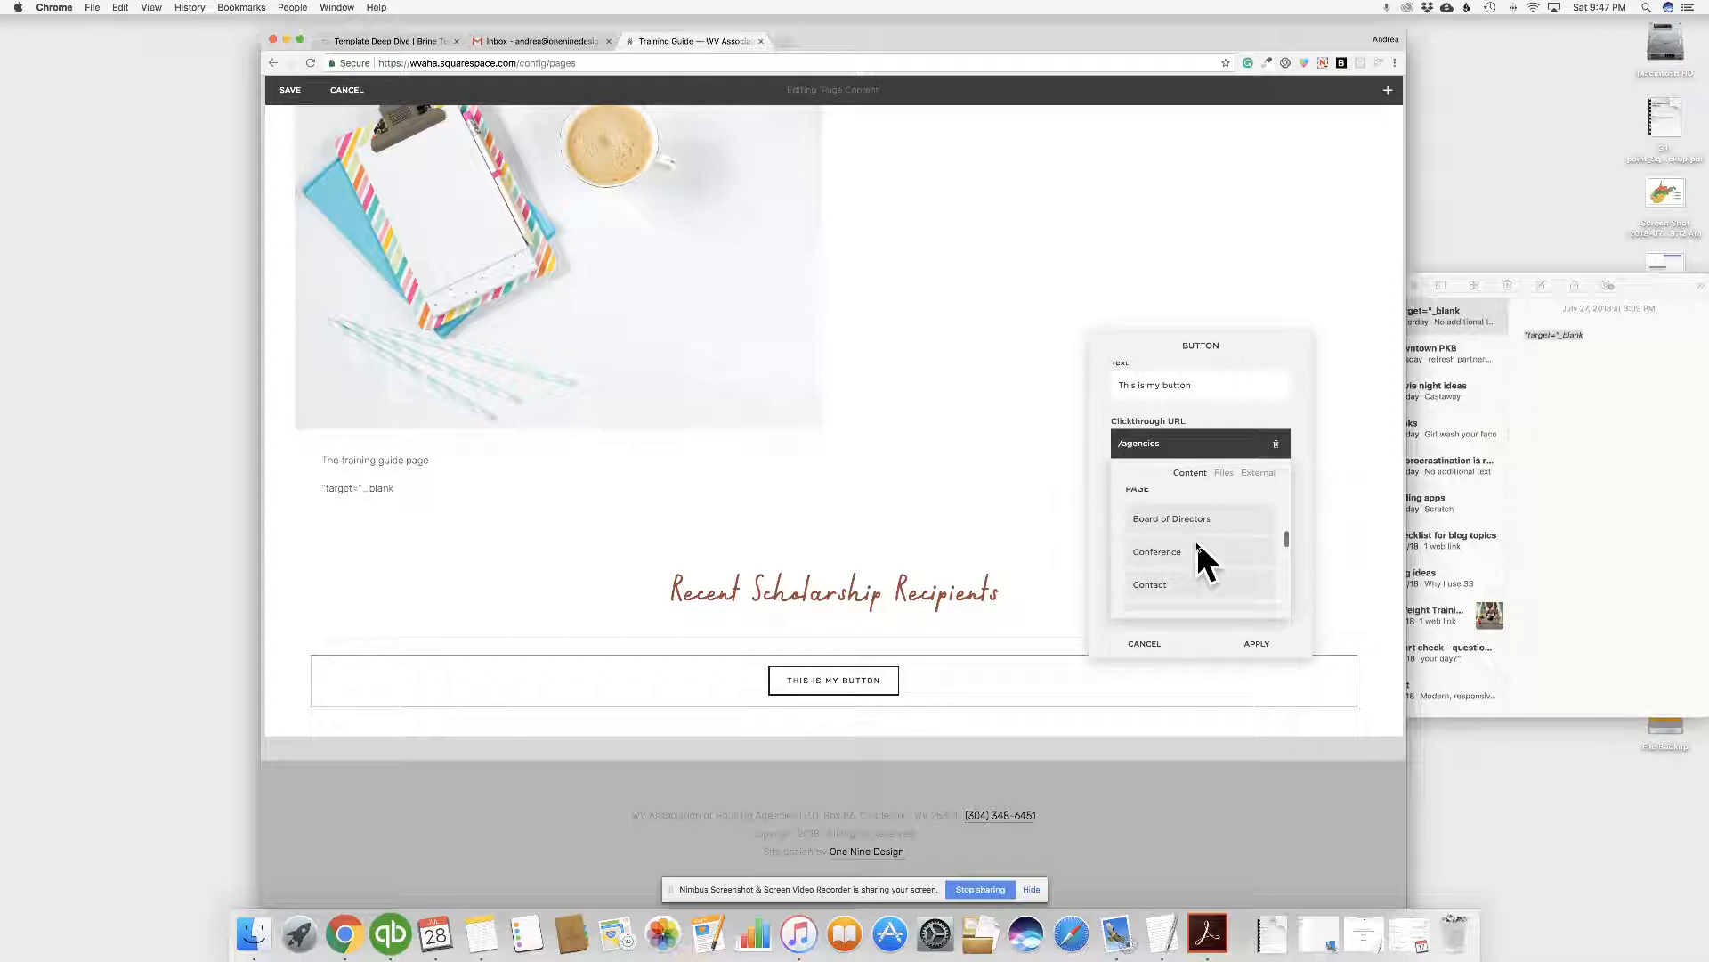
pyautogui.scroll(1, 1161, 511)
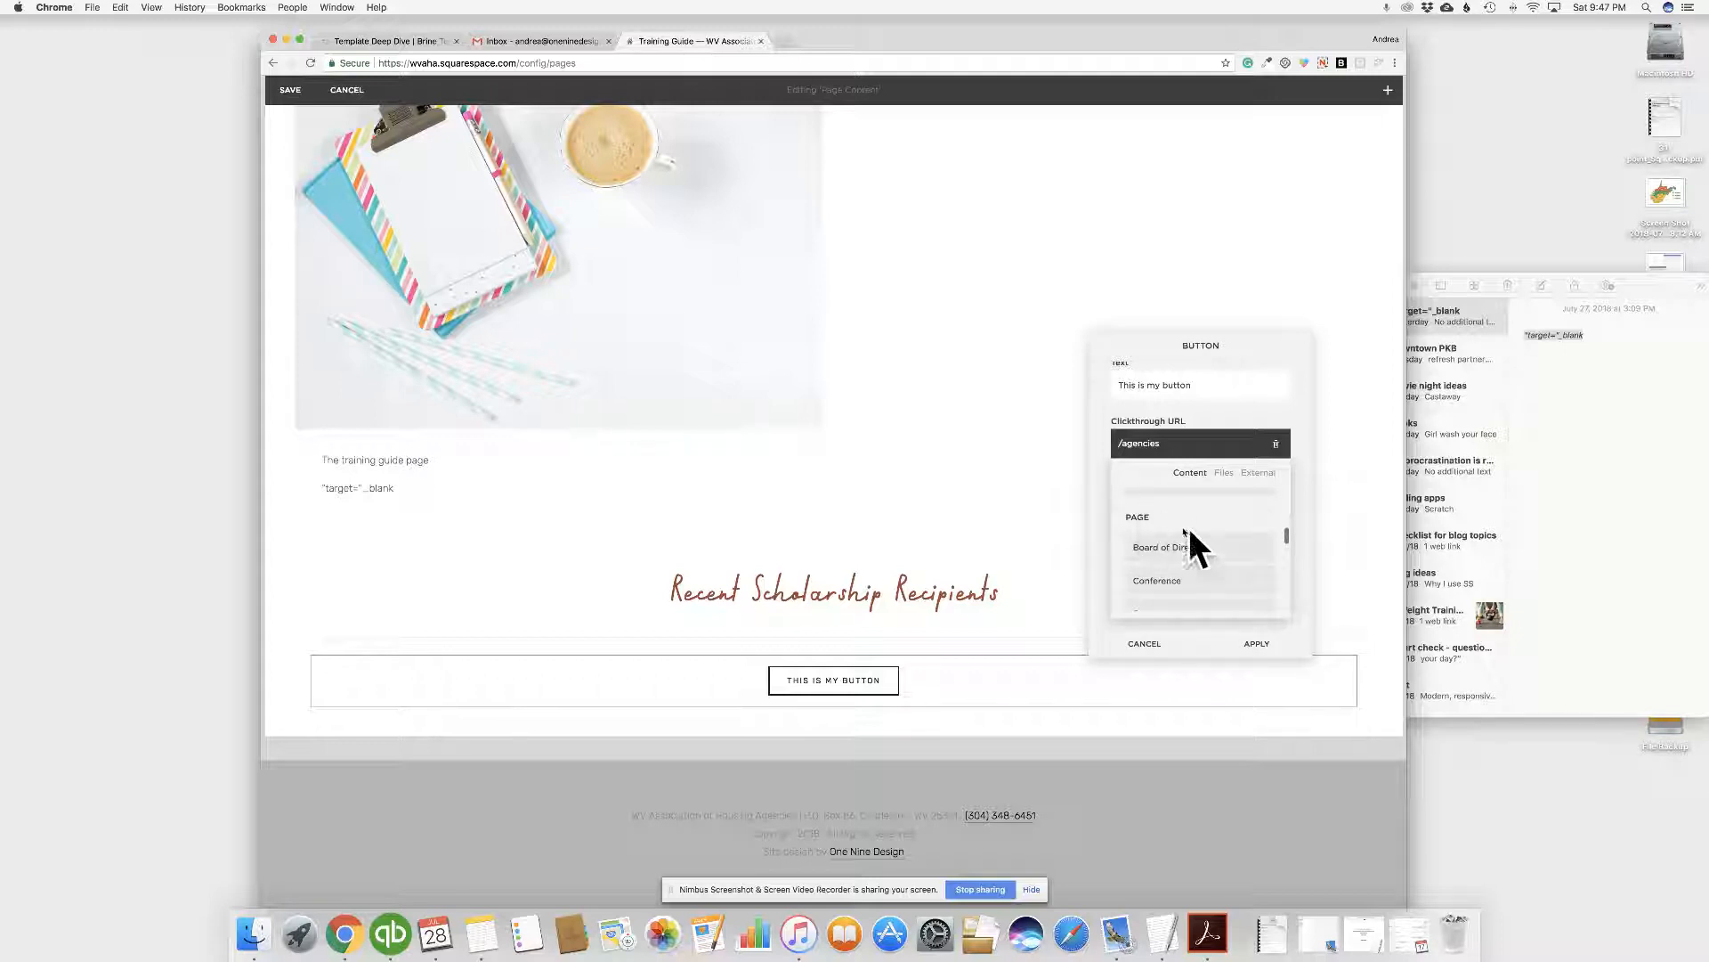
pyautogui.scroll(-5, 1198, 538)
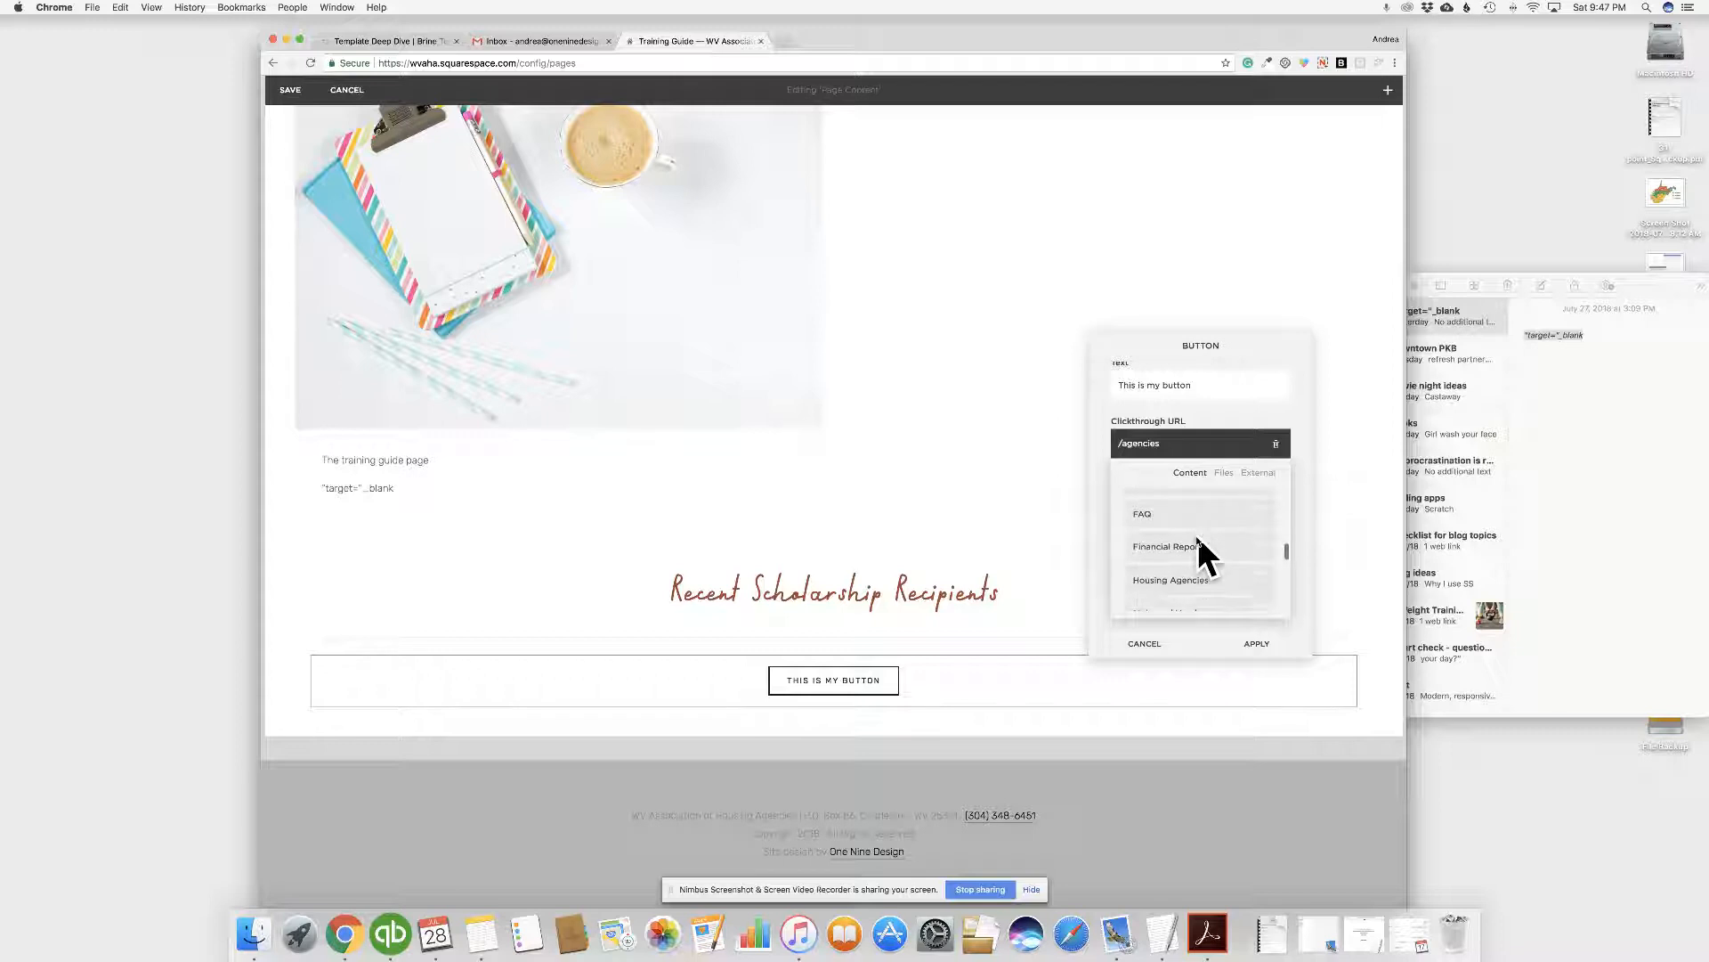
pyautogui.scroll(-1, 1197, 550)
pyautogui.click(1195, 564)
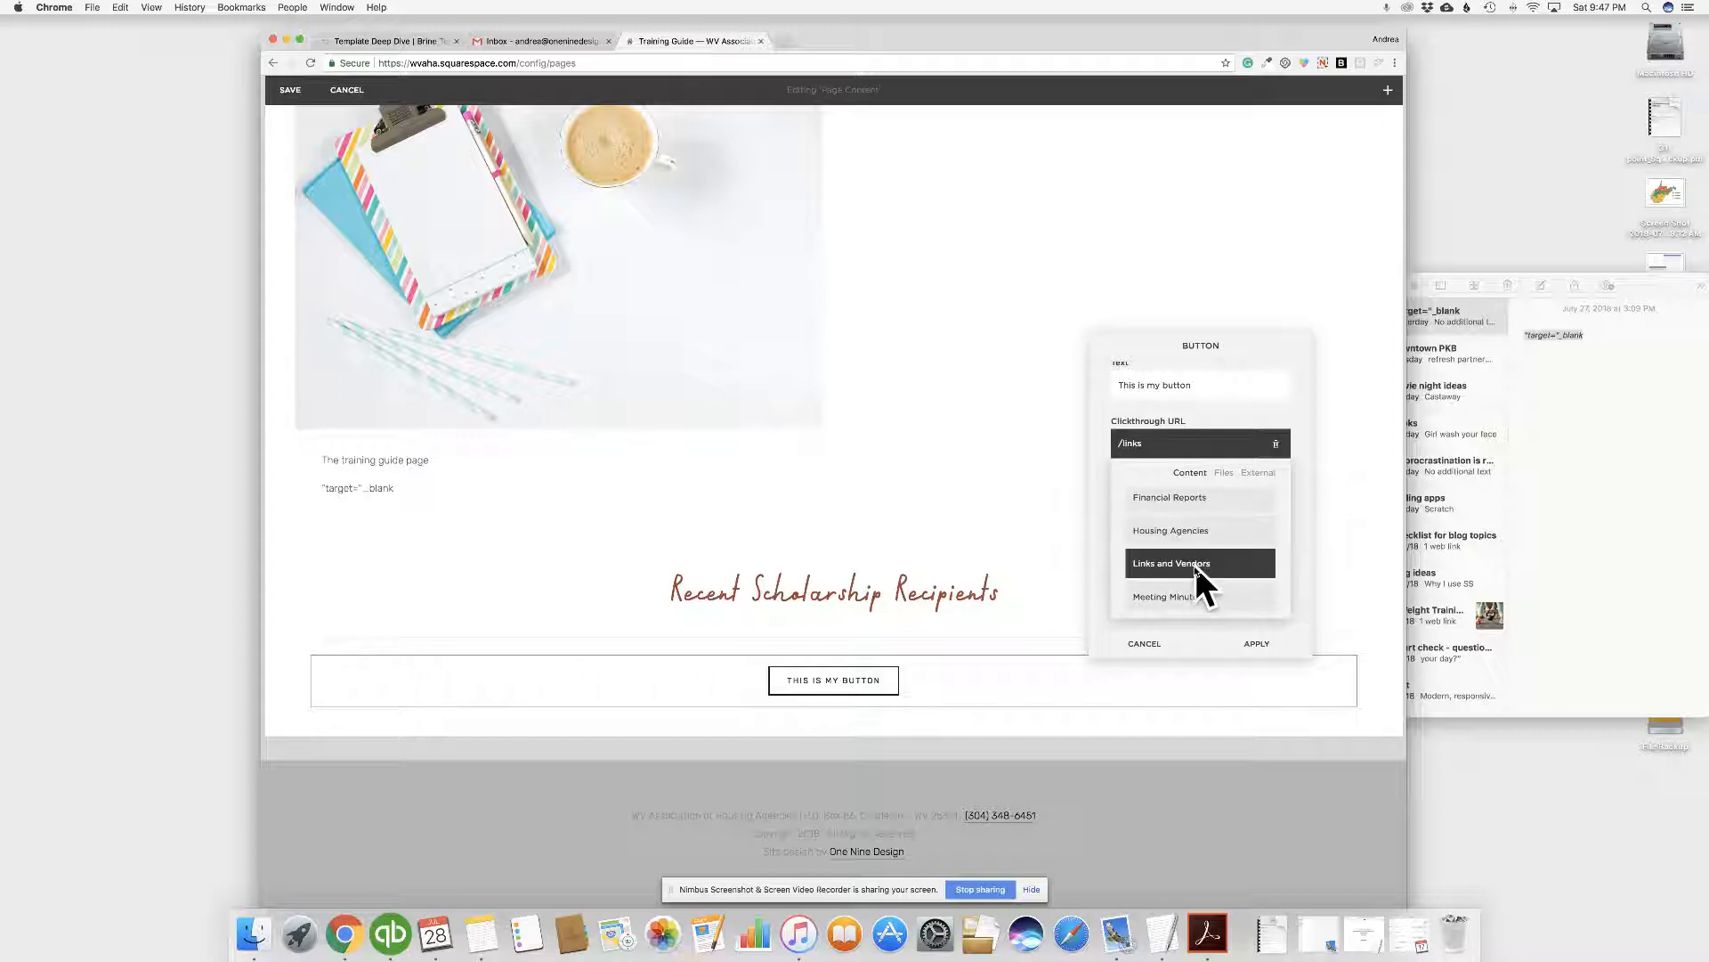
pyautogui.click(1299, 550)
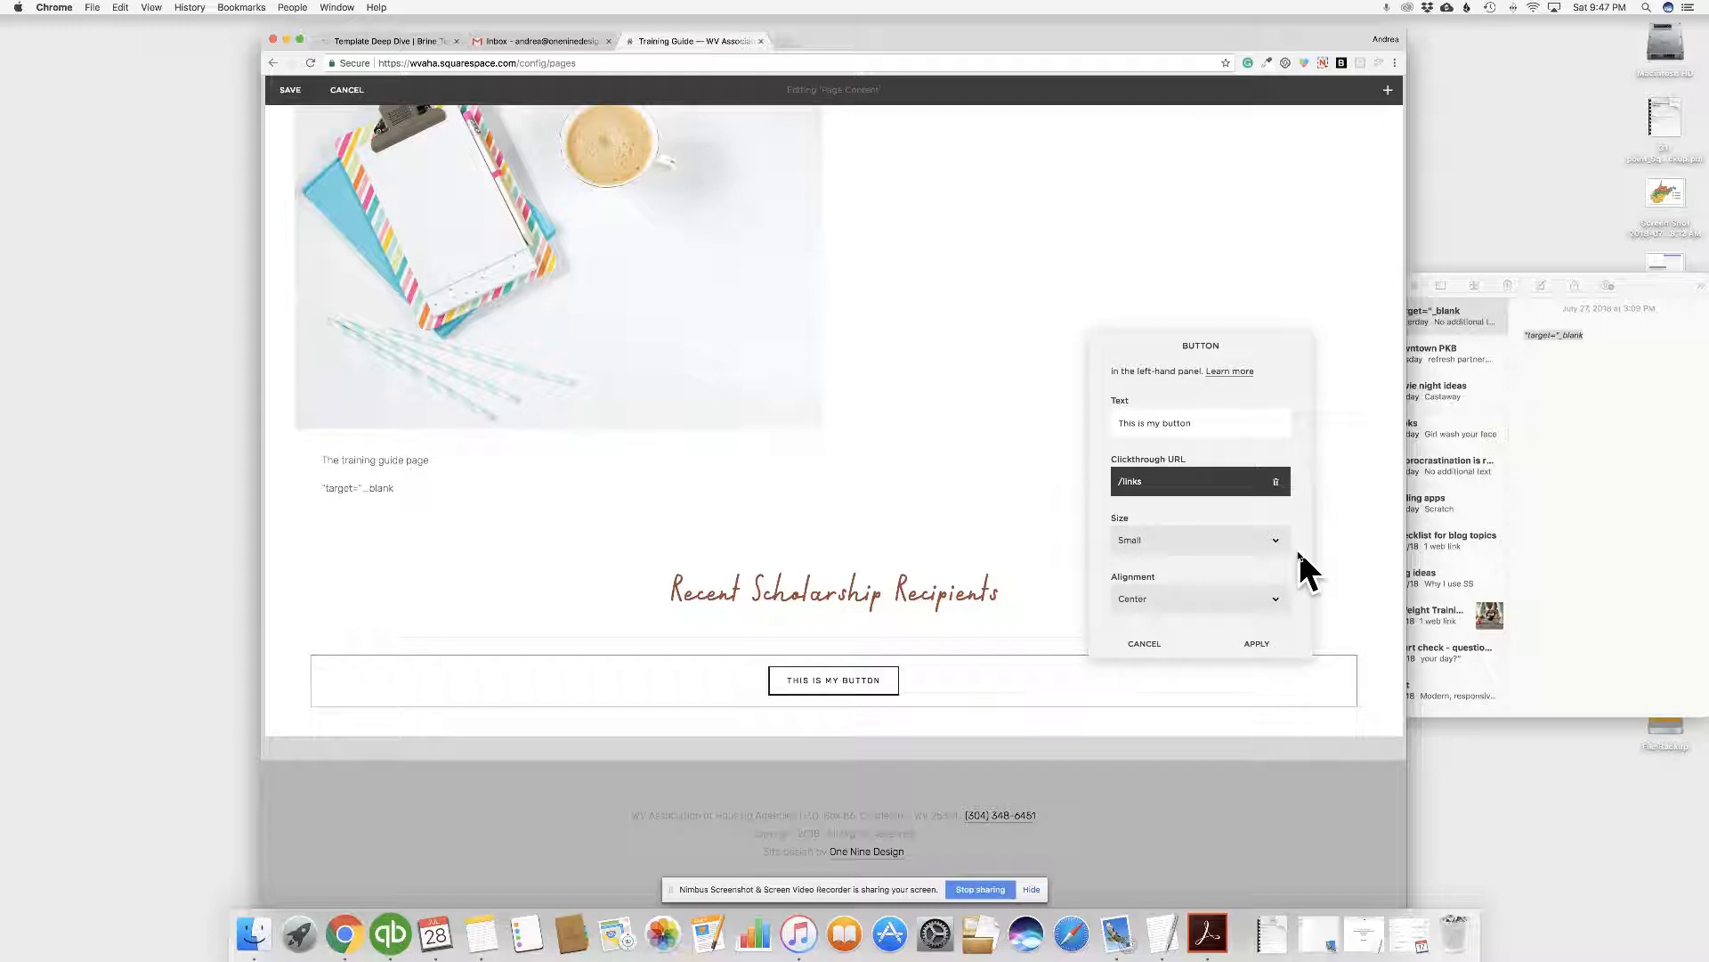
# - Try the button at Medium size and Left alignment, settle on Large size and Center alignment, and apply the changes
pyautogui.click(1191, 540)
pyautogui.click(1193, 552)
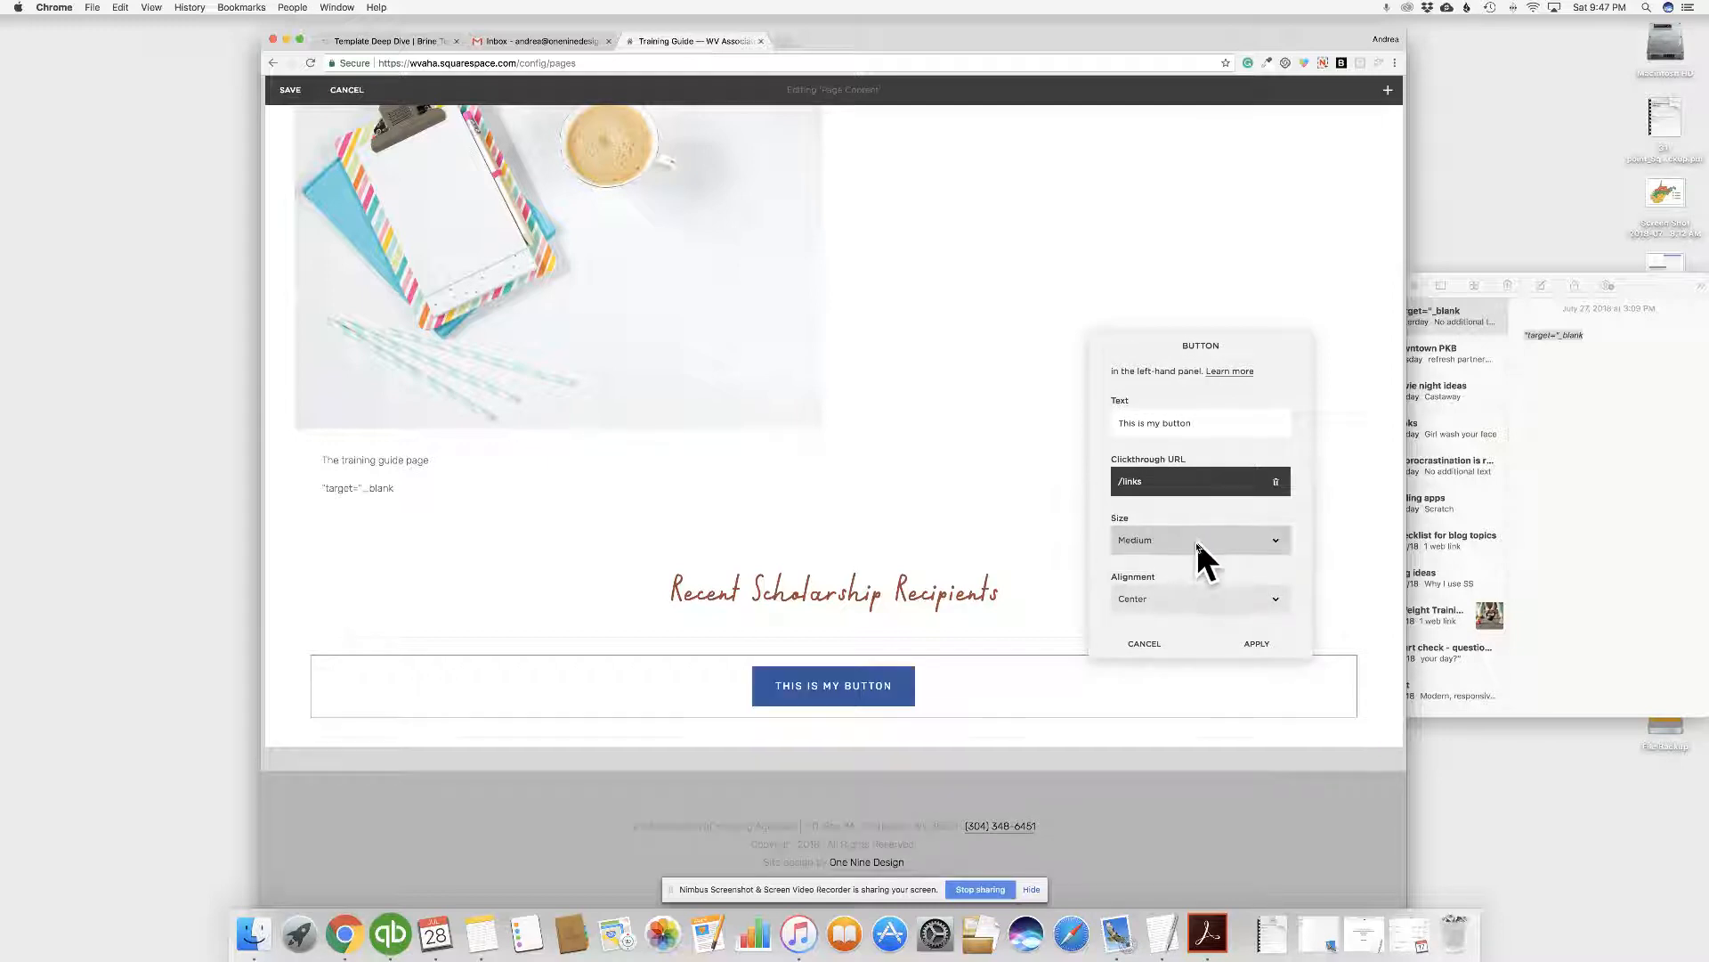
pyautogui.click(1197, 539)
pyautogui.click(1197, 552)
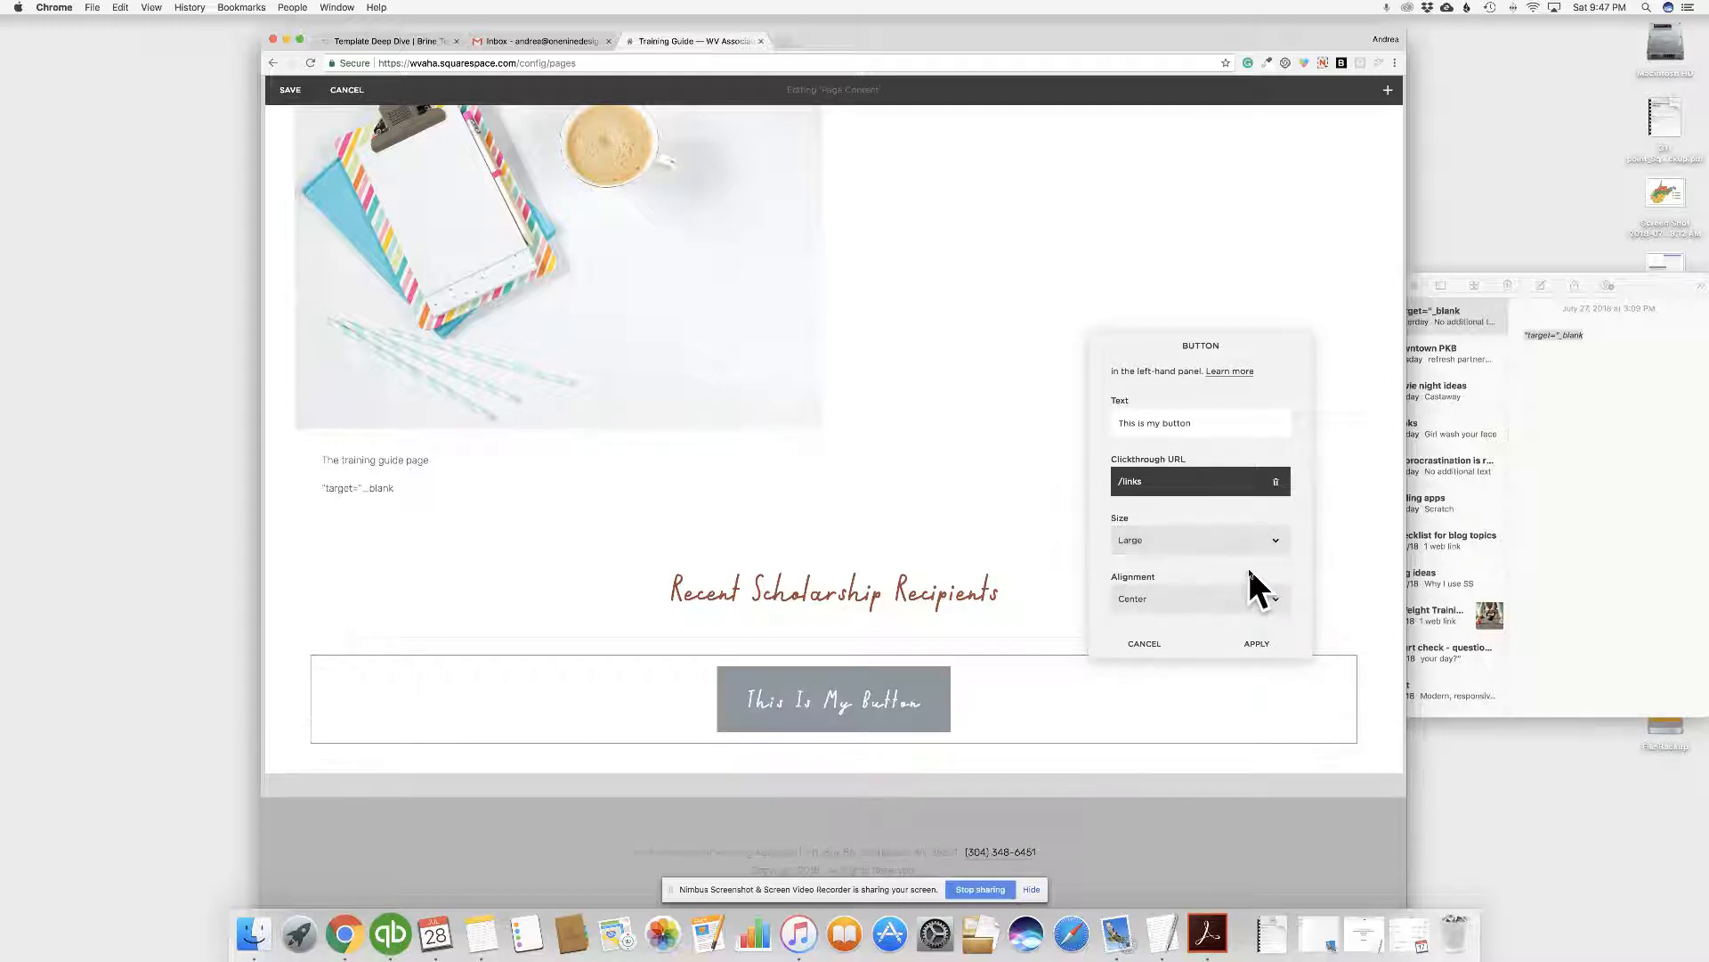
pyautogui.click(1230, 591)
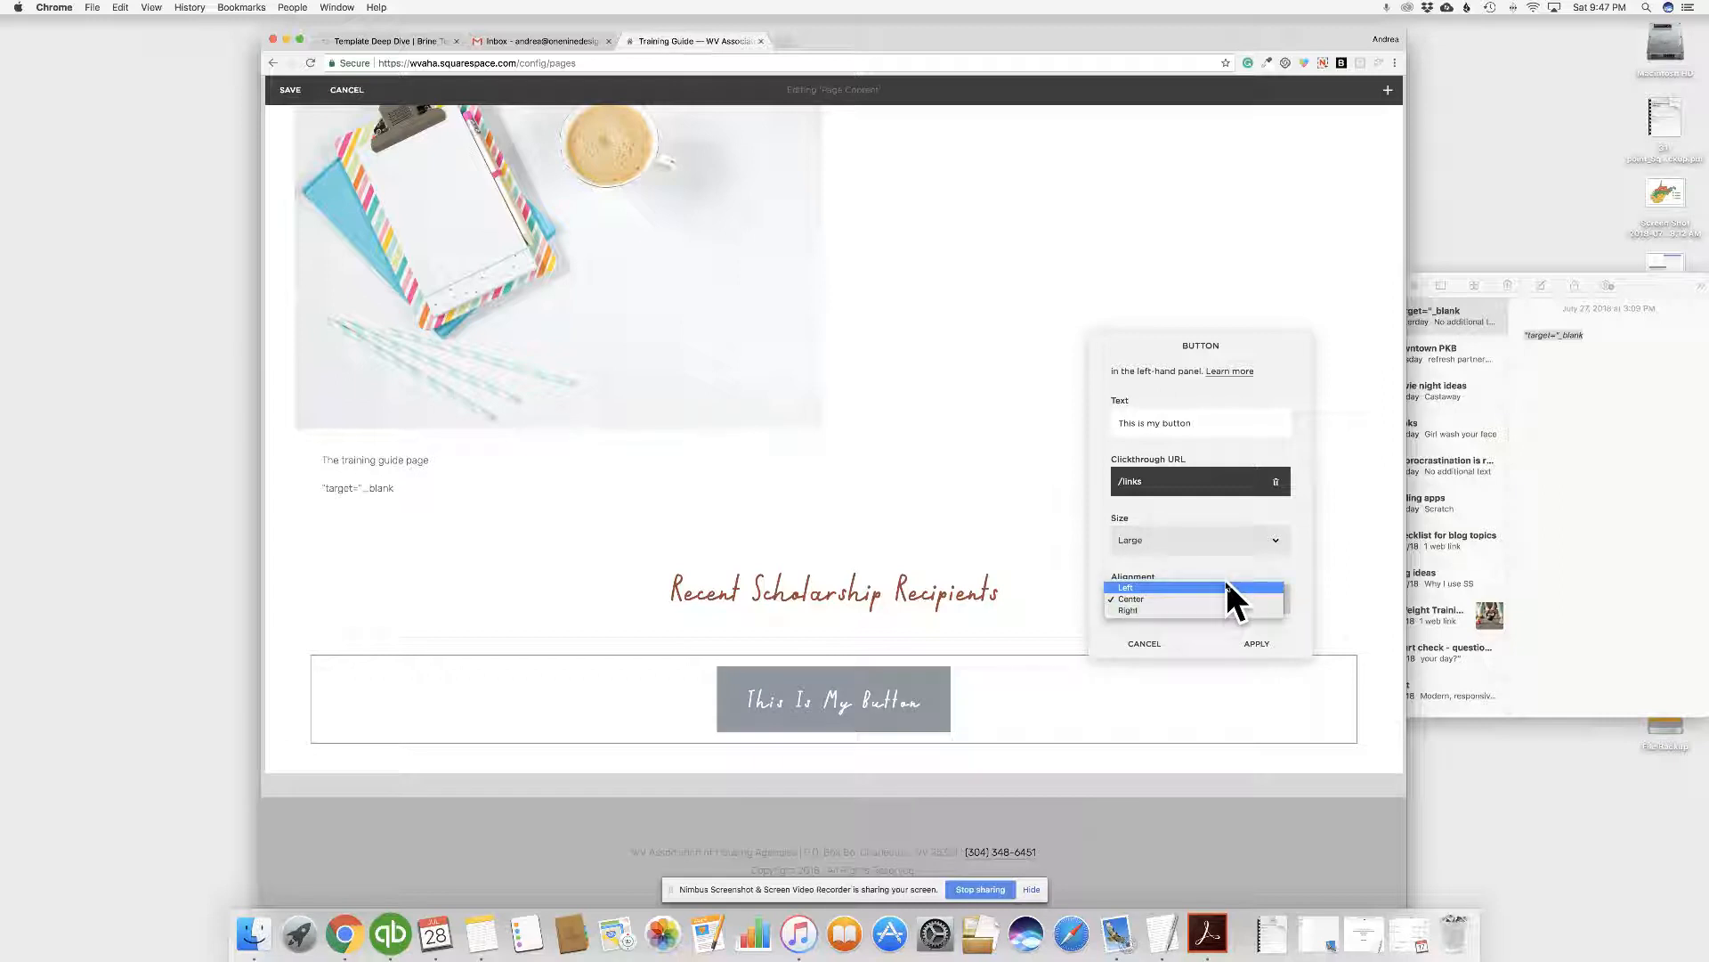
pyautogui.click(1226, 586)
pyautogui.click(1221, 596)
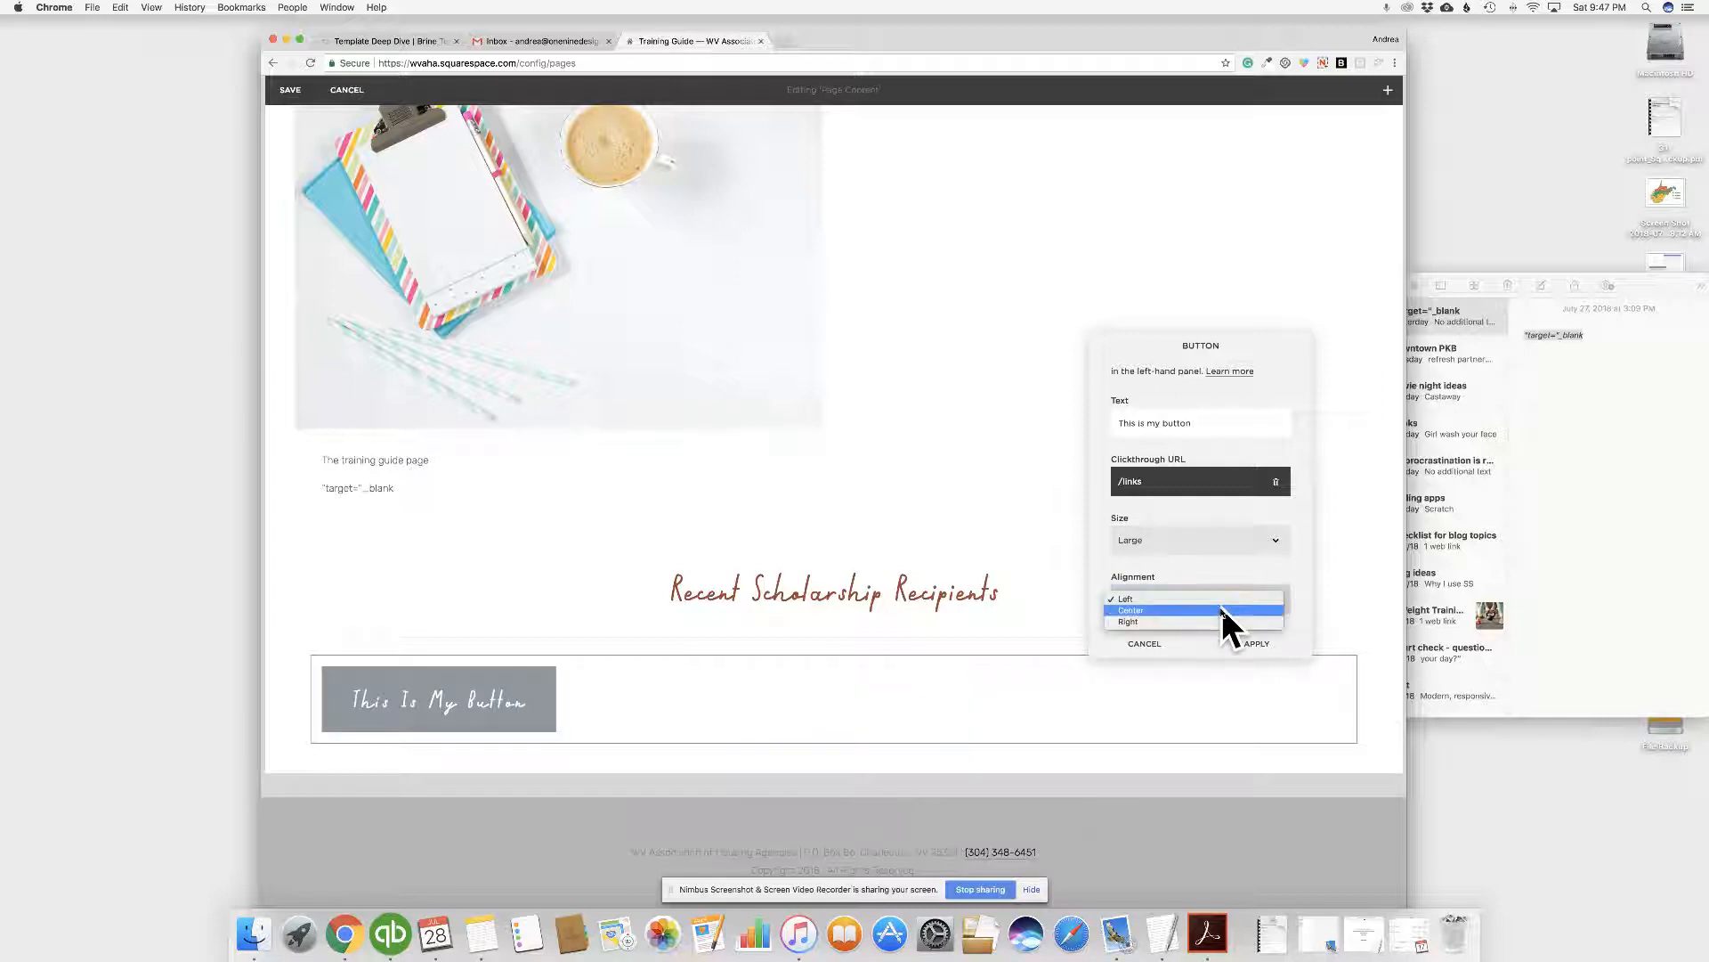
pyautogui.click(1222, 609)
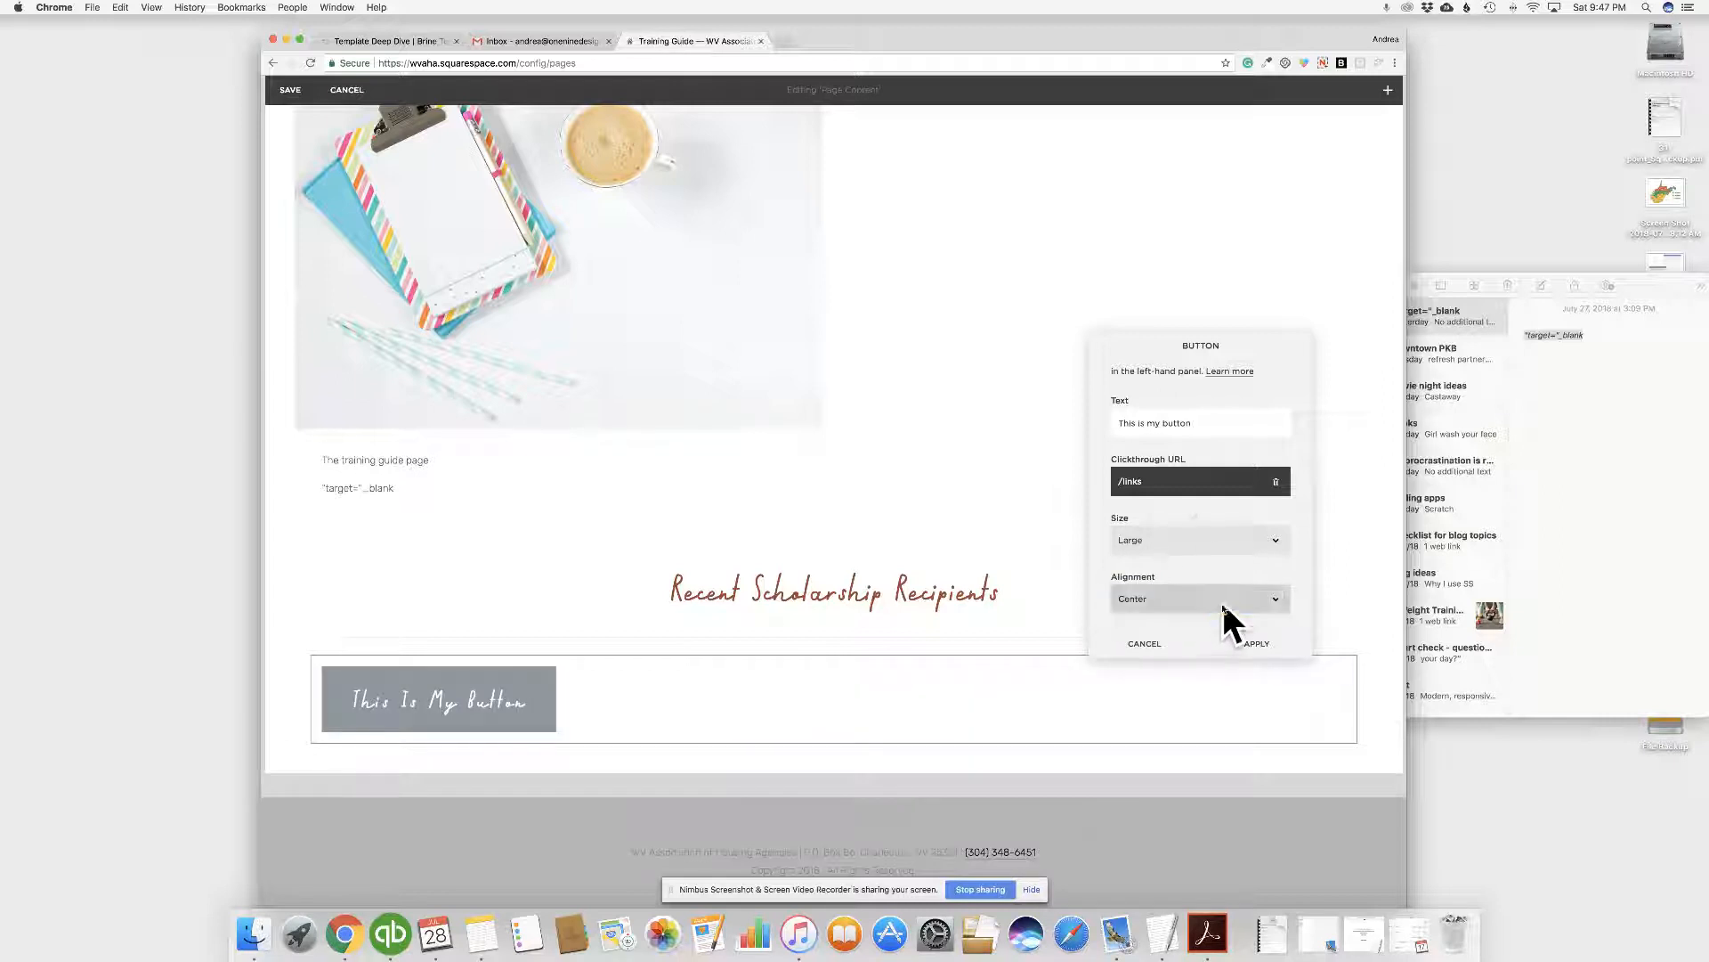
pyautogui.click(1262, 645)
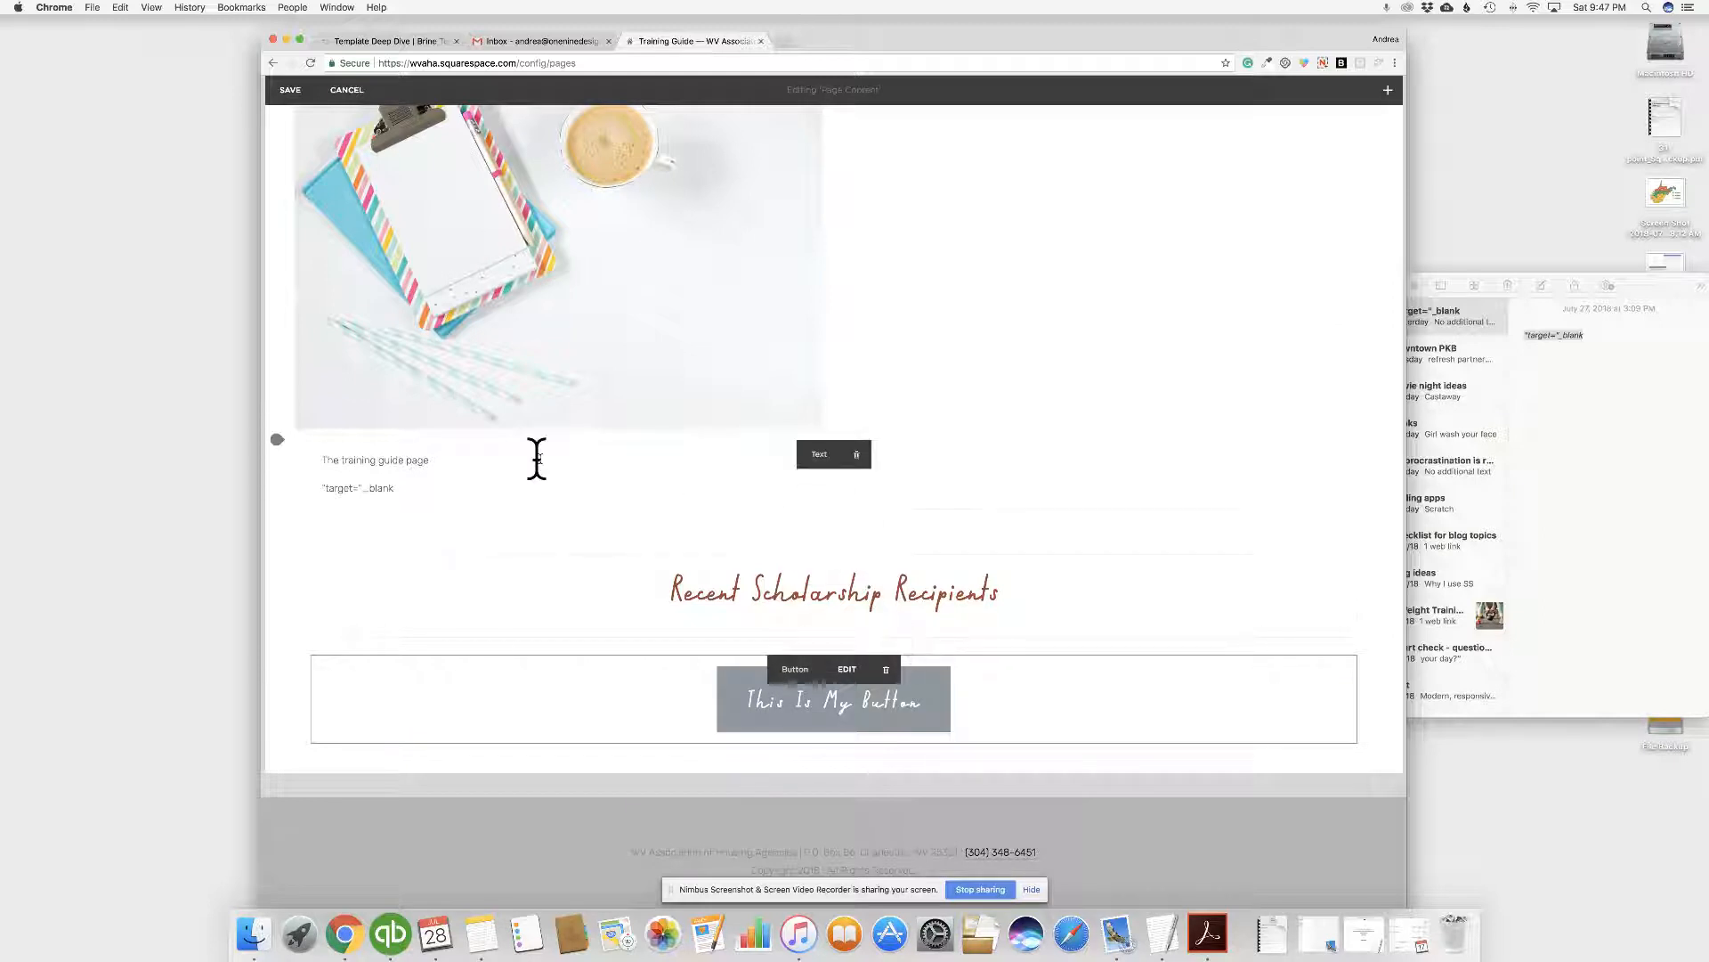
# - Link the text "The training guide page" to the uploaded file Cans stock photo.jpg and have it open in a new window
pyautogui.click(421, 469)
pyautogui.moveTo(419, 469); pyautogui.dragTo(324, 465)
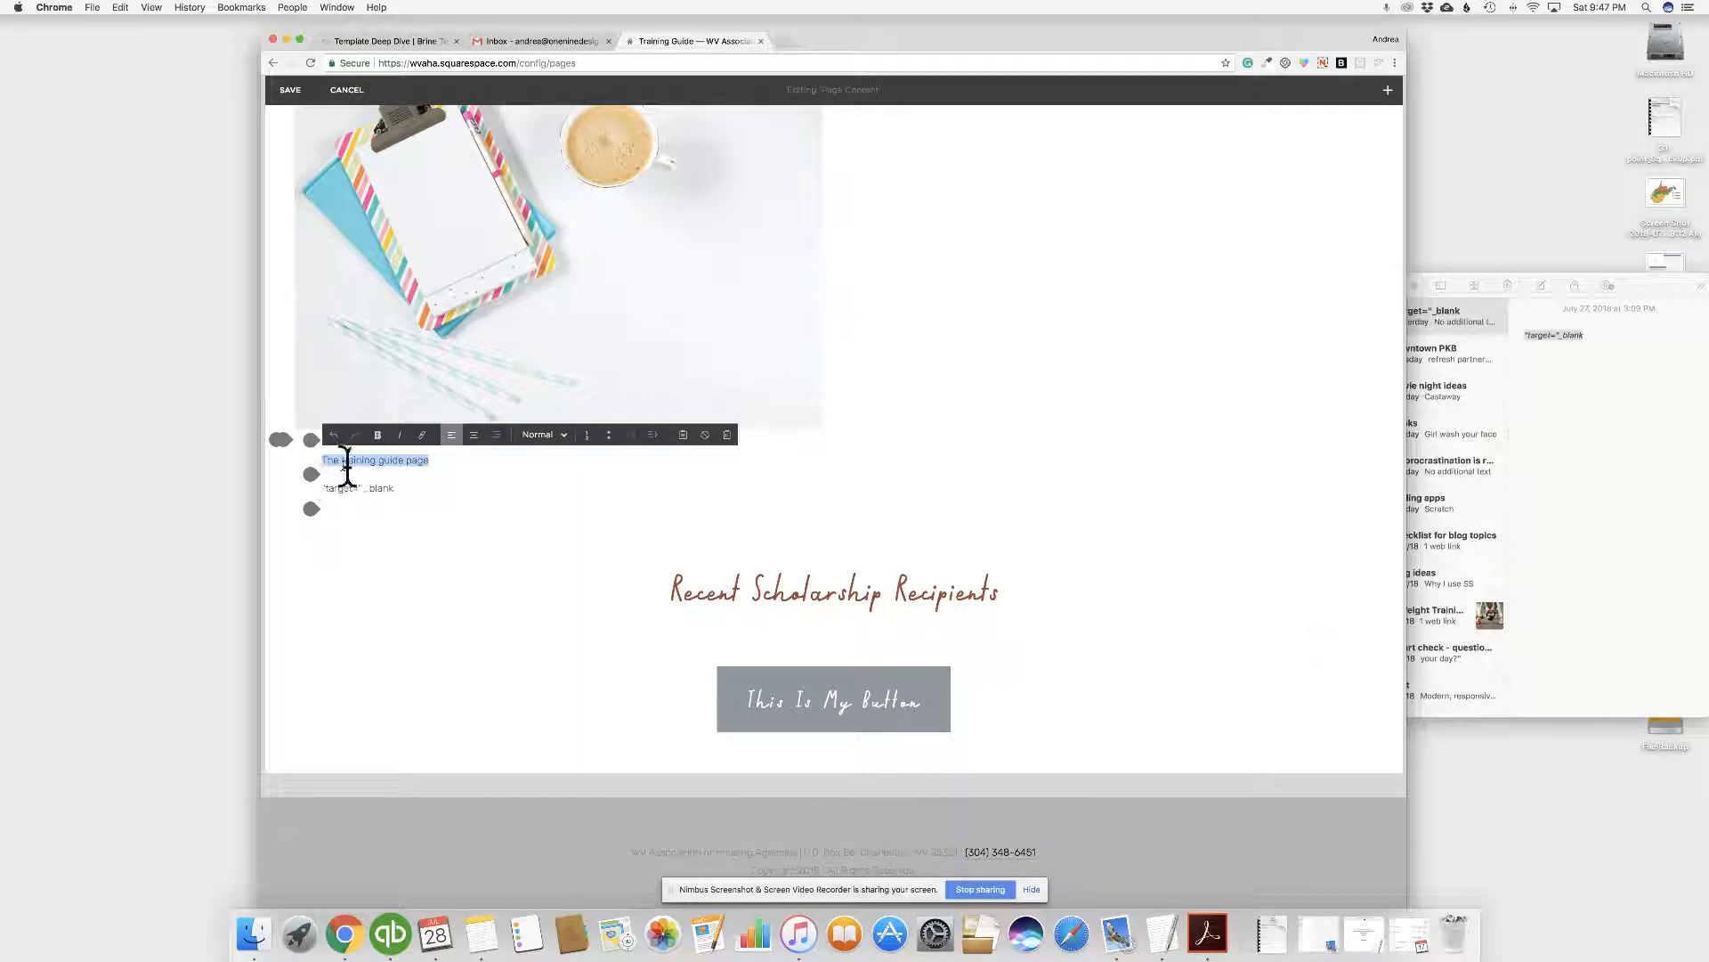
pyautogui.click(424, 435)
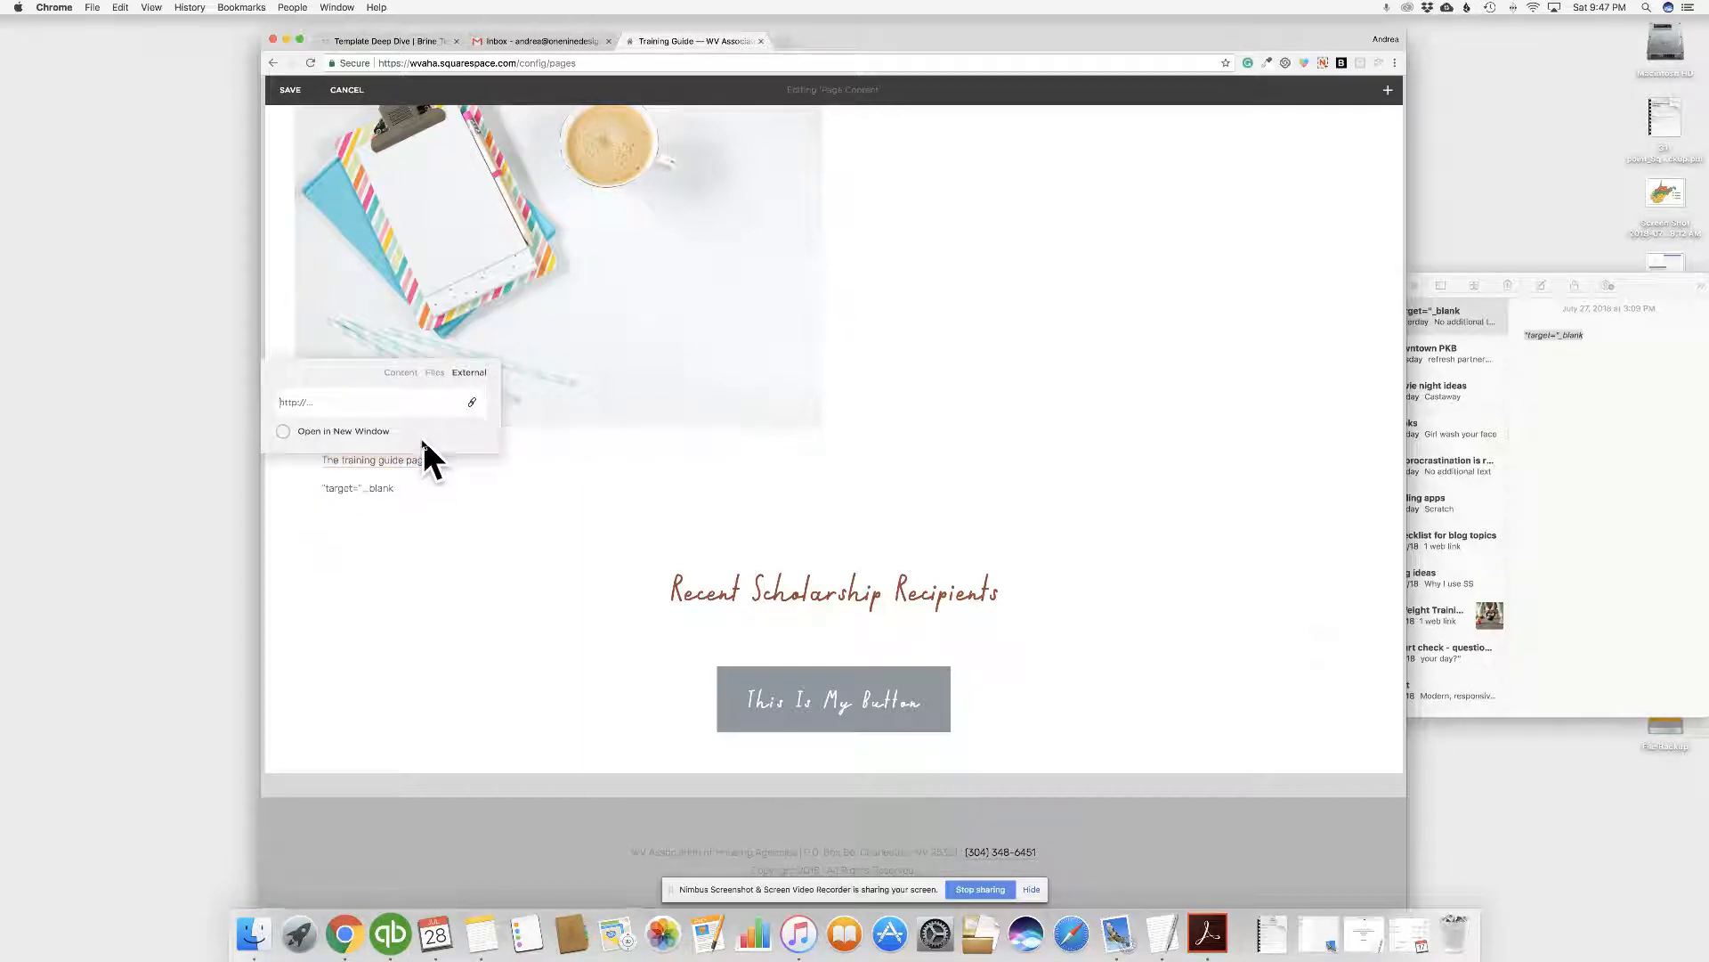
pyautogui.click(401, 371)
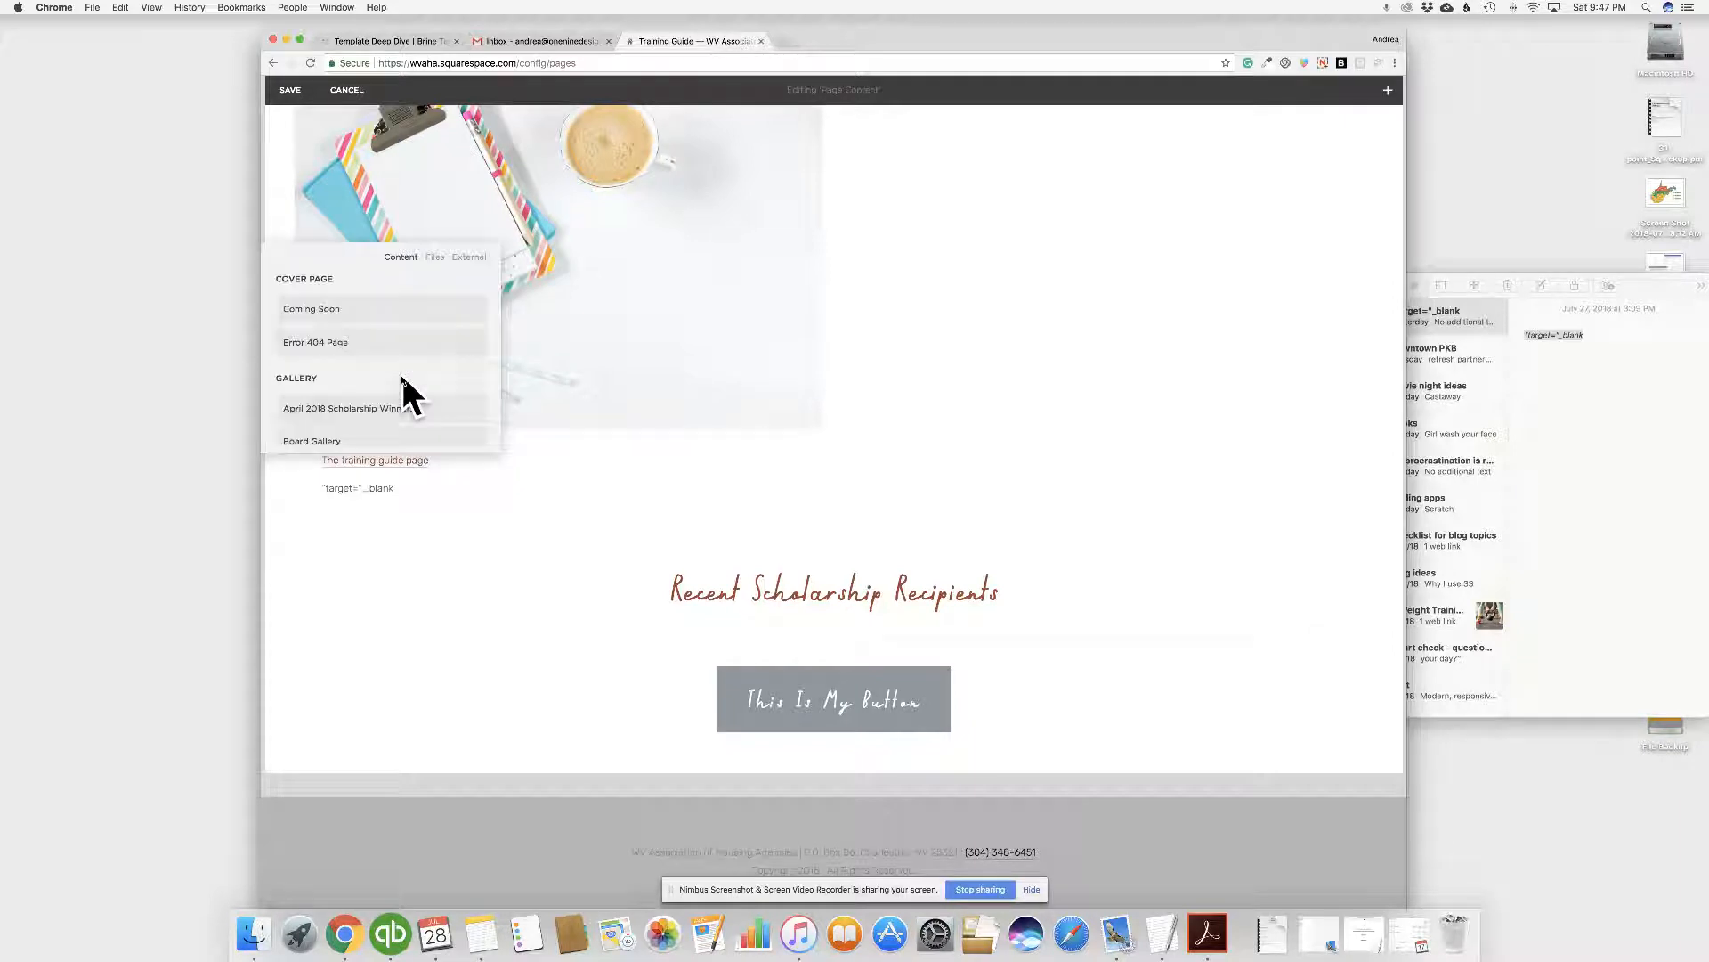
pyautogui.click(433, 256)
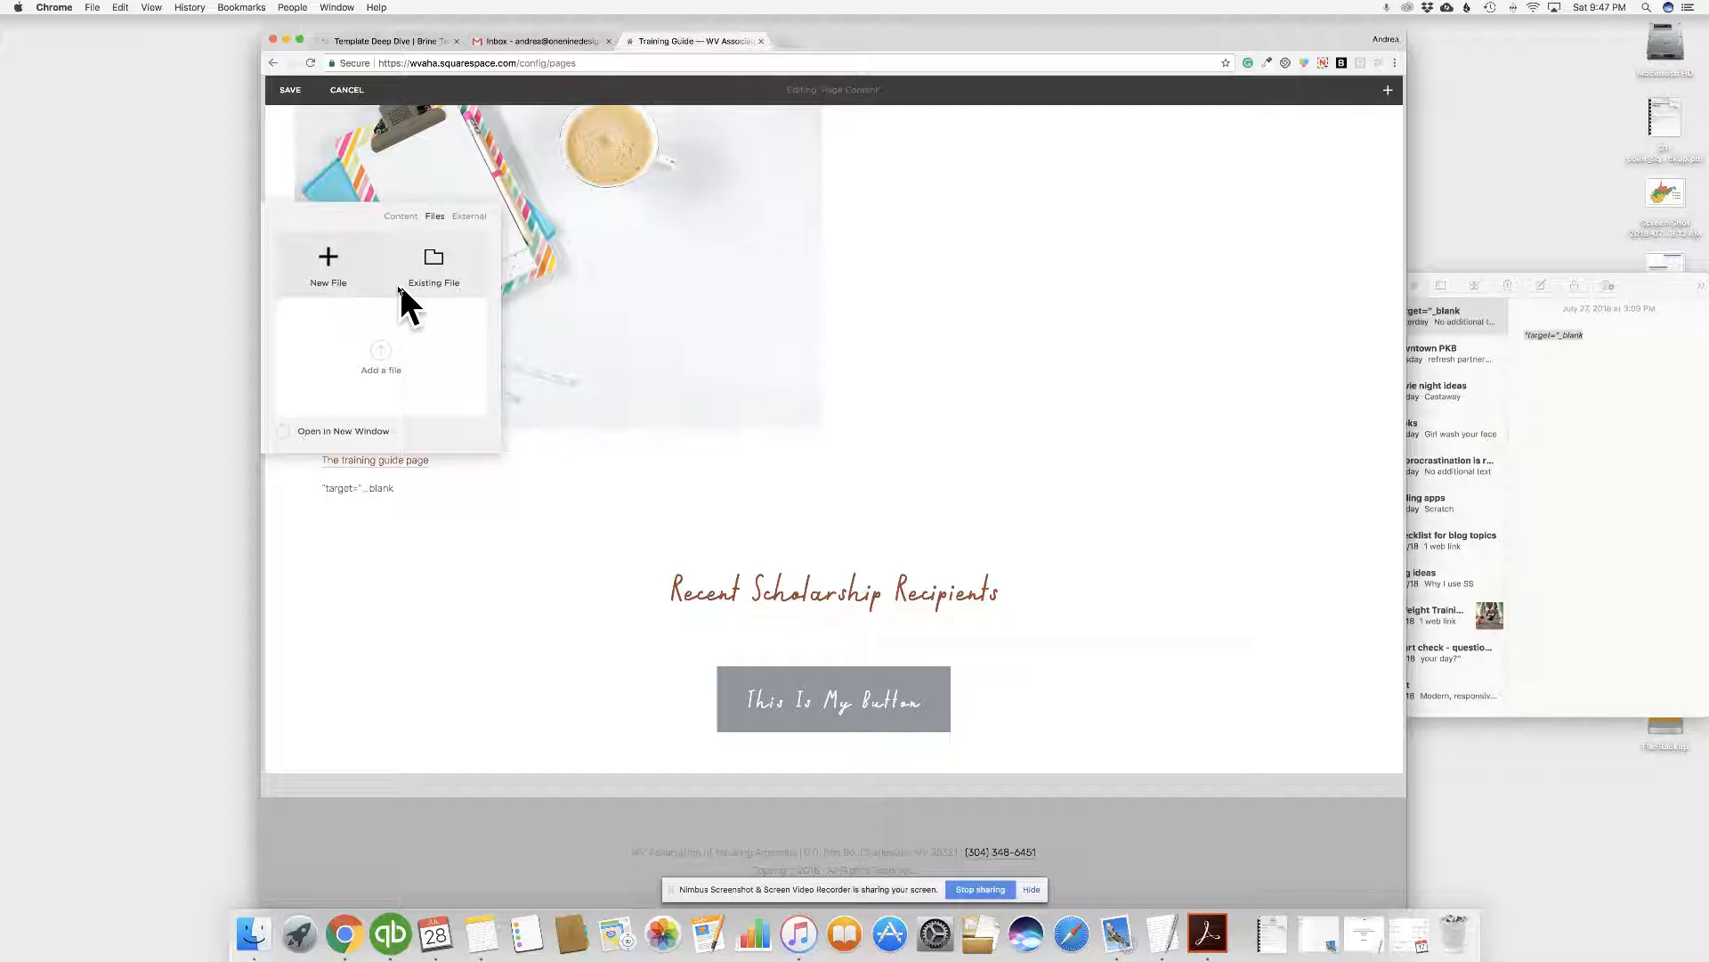
pyautogui.click(378, 349)
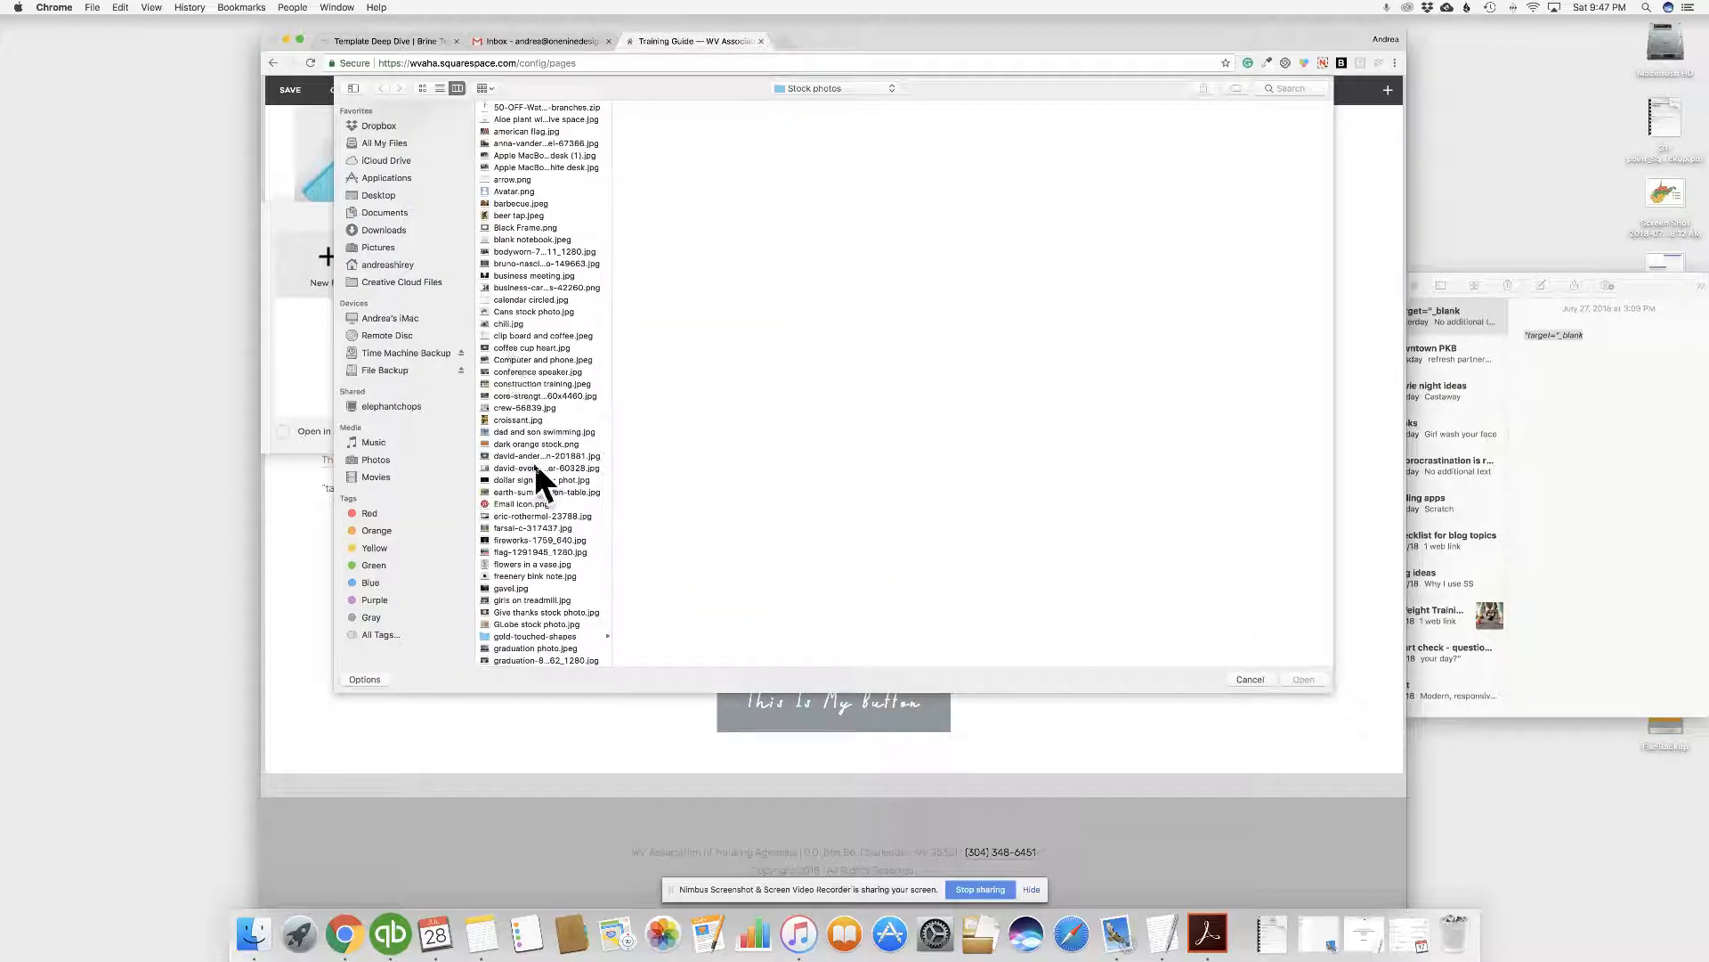
pyautogui.click(531, 311)
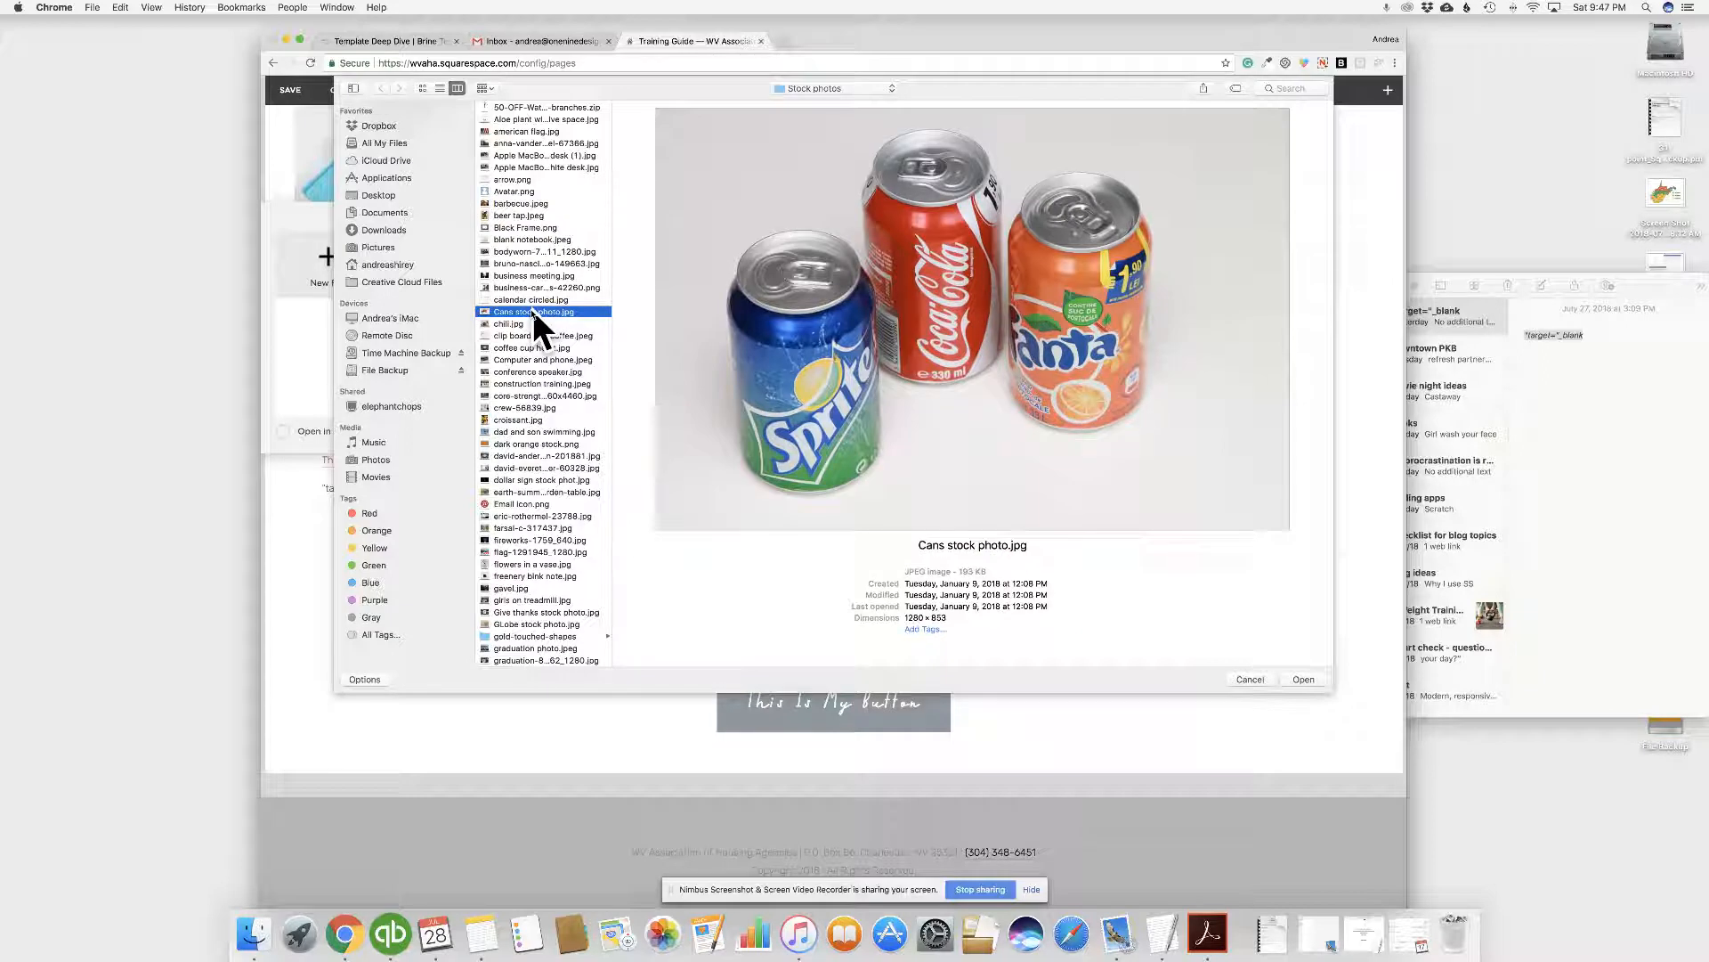
pyautogui.click(1302, 679)
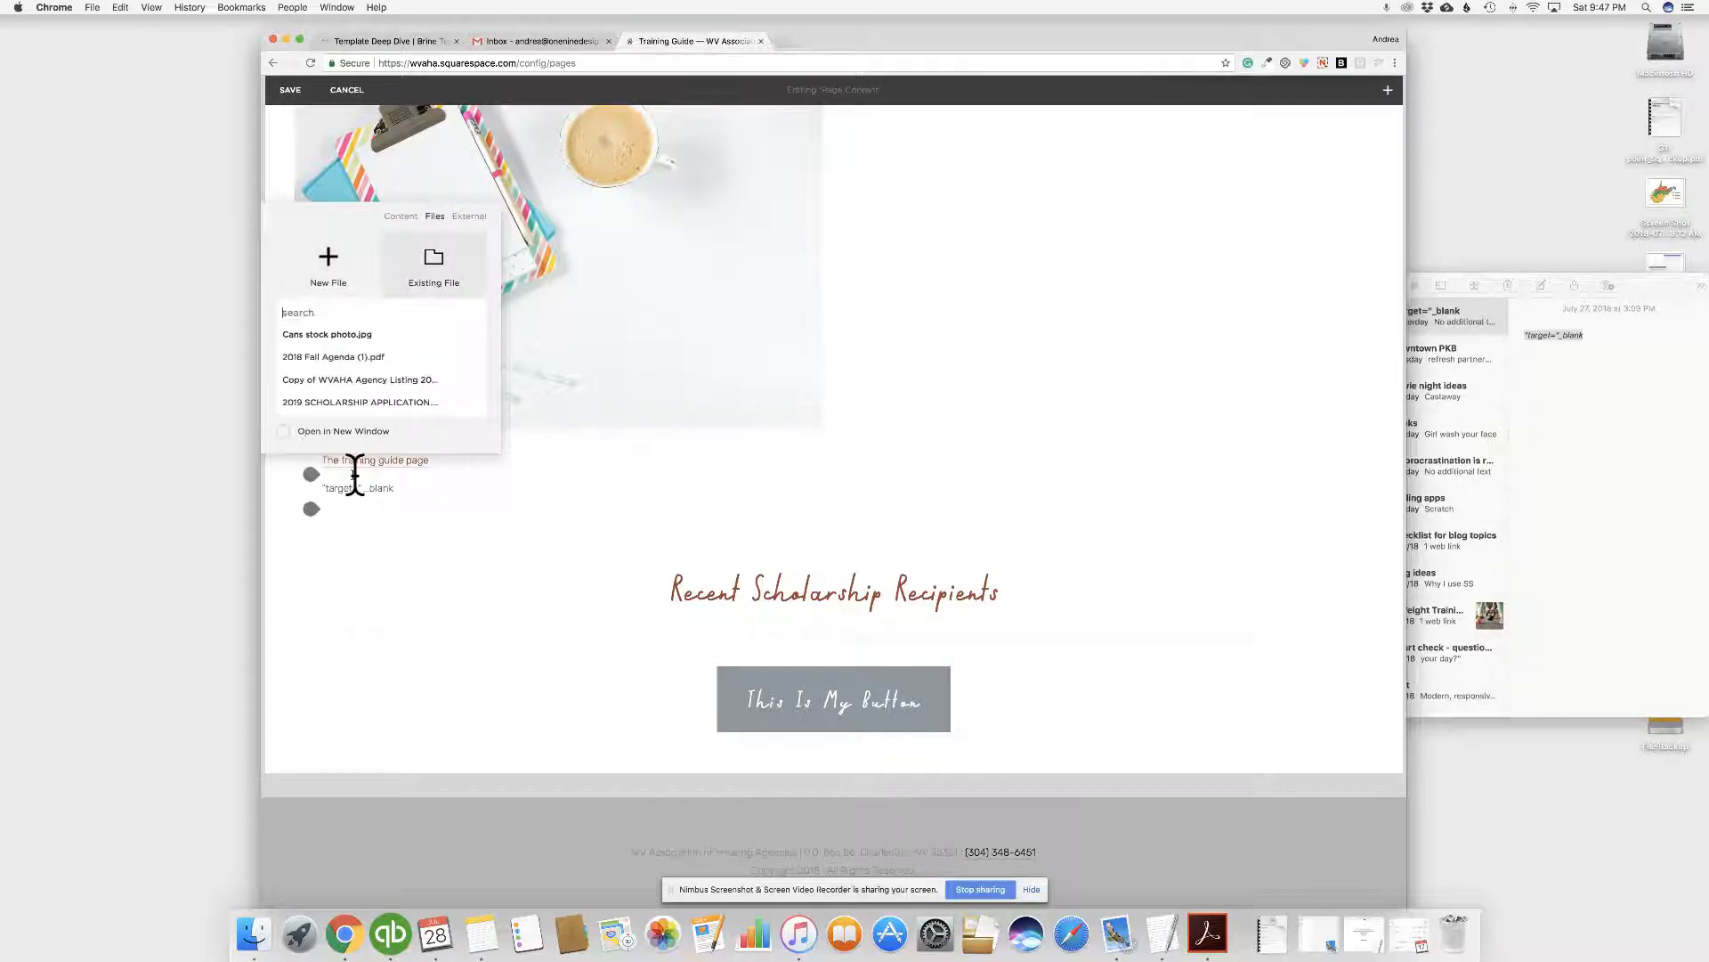
pyautogui.click(282, 430)
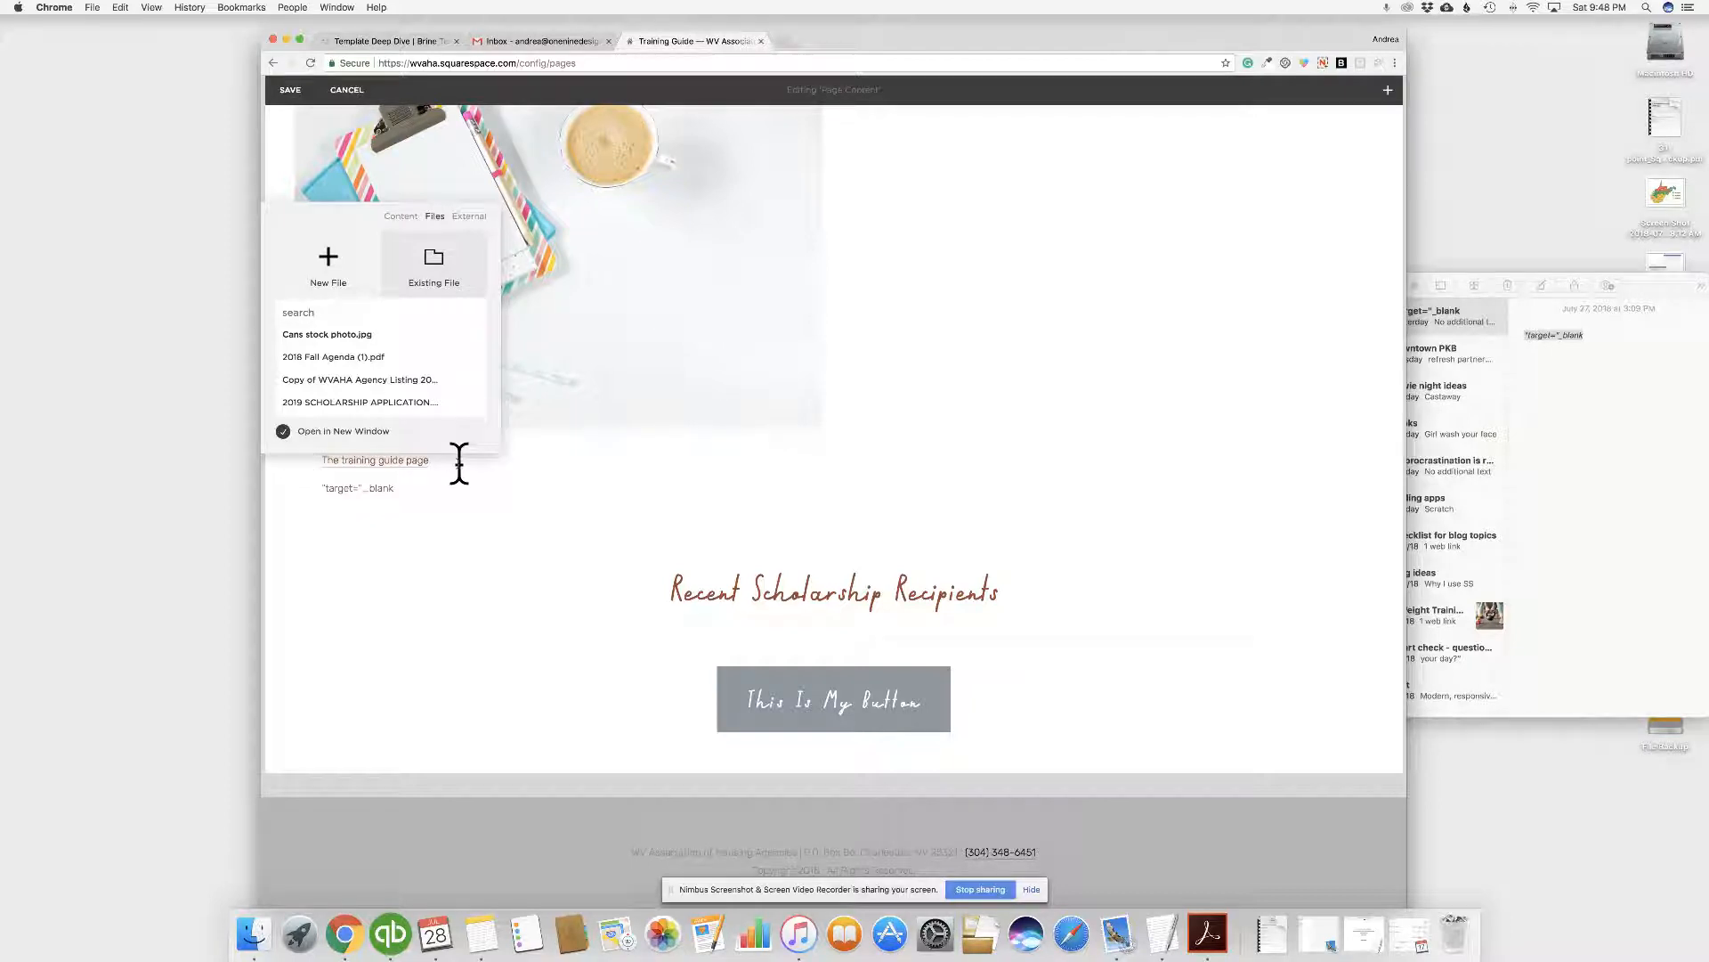
# - Check the external URL option for the "The training guide page" link and close the link editor without entering an address
pyautogui.click(472, 215)
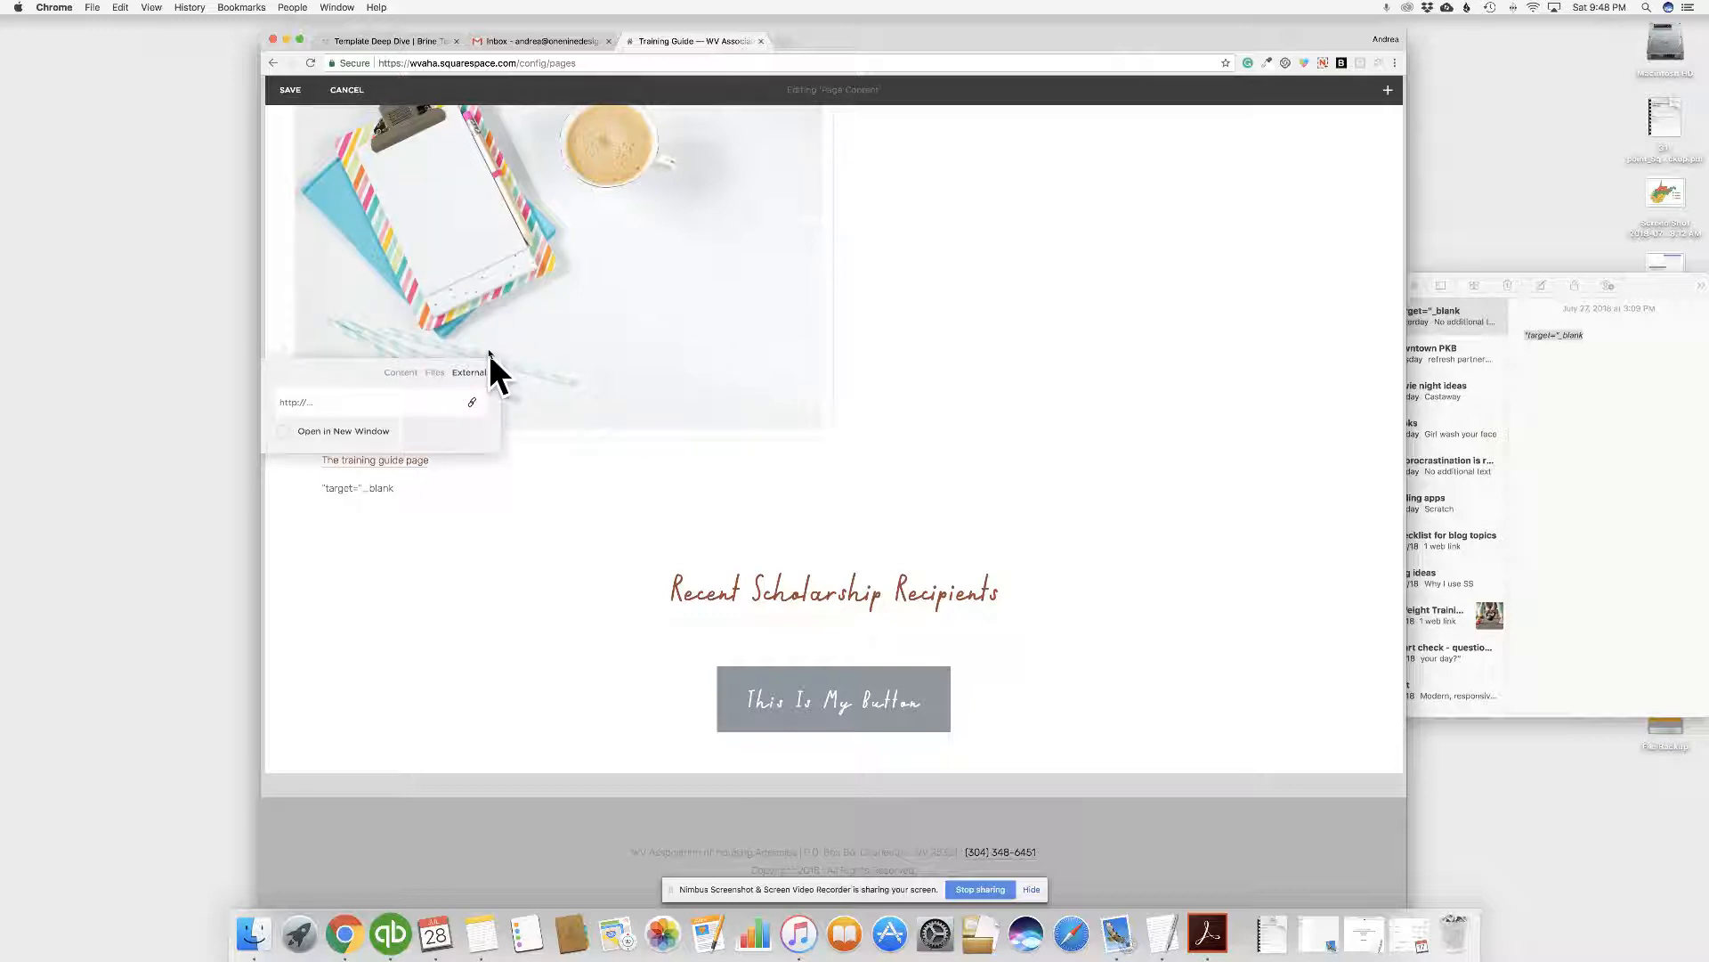
pyautogui.click(345, 403)
pyautogui.click(512, 487)
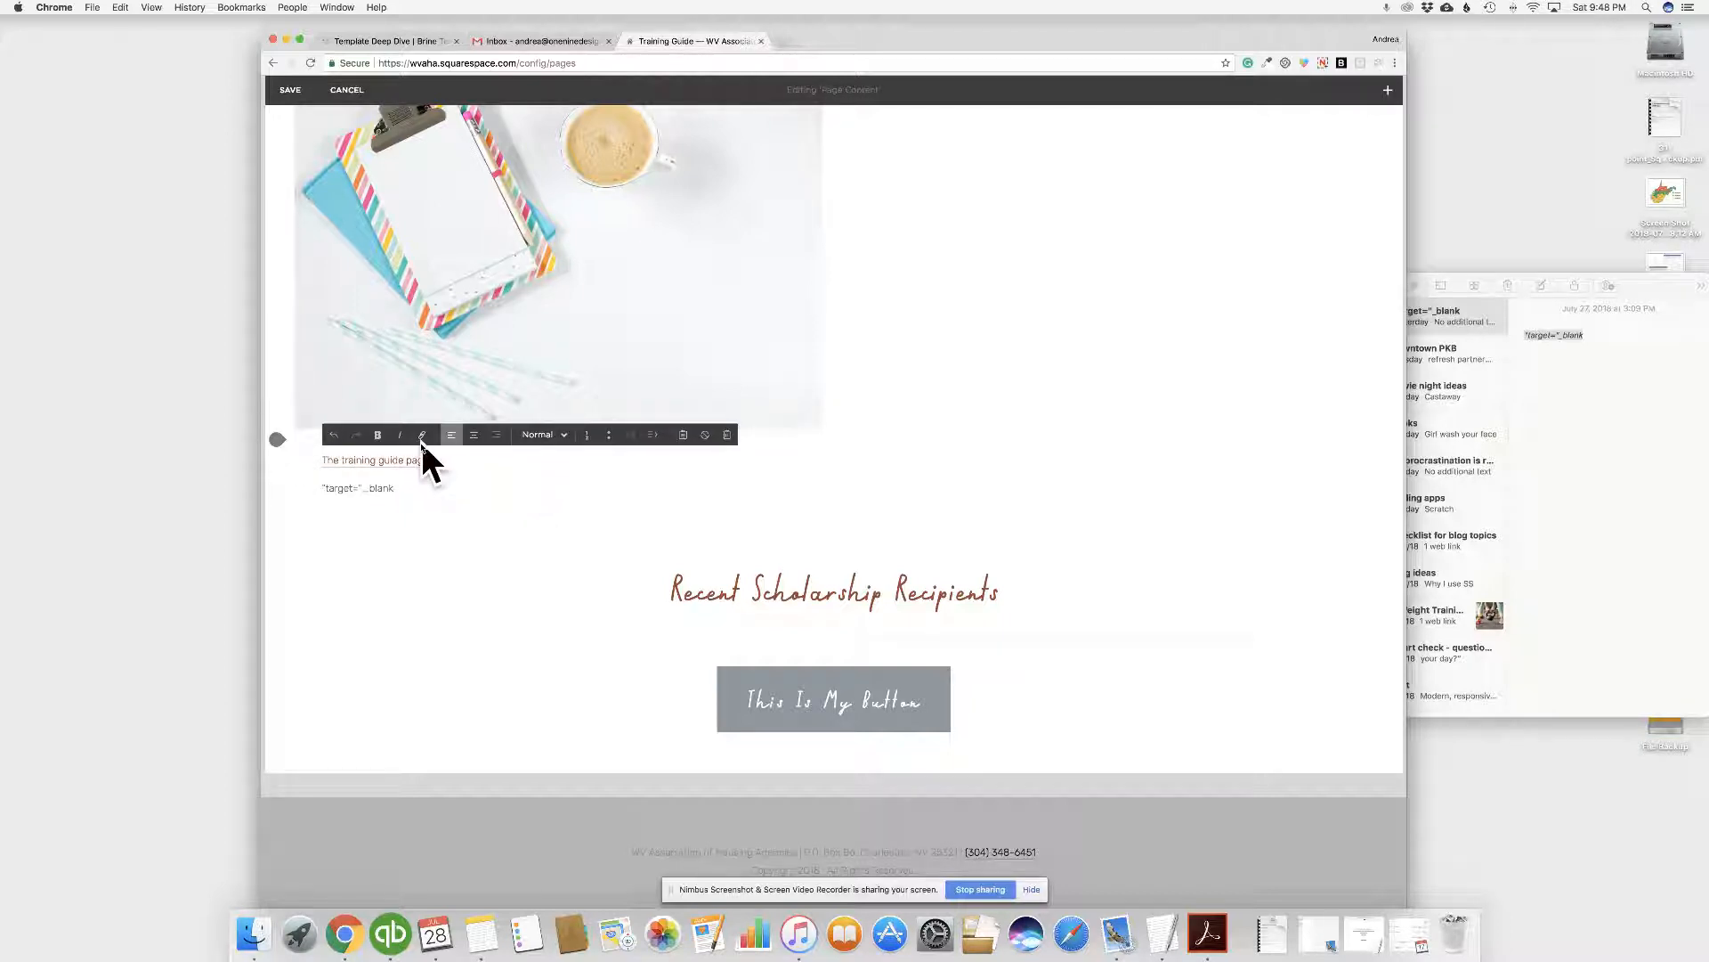
# - Add a new line reading "This is my new text." below the "target="_blank" line in the text block
pyautogui.scroll(2, 883, 331)
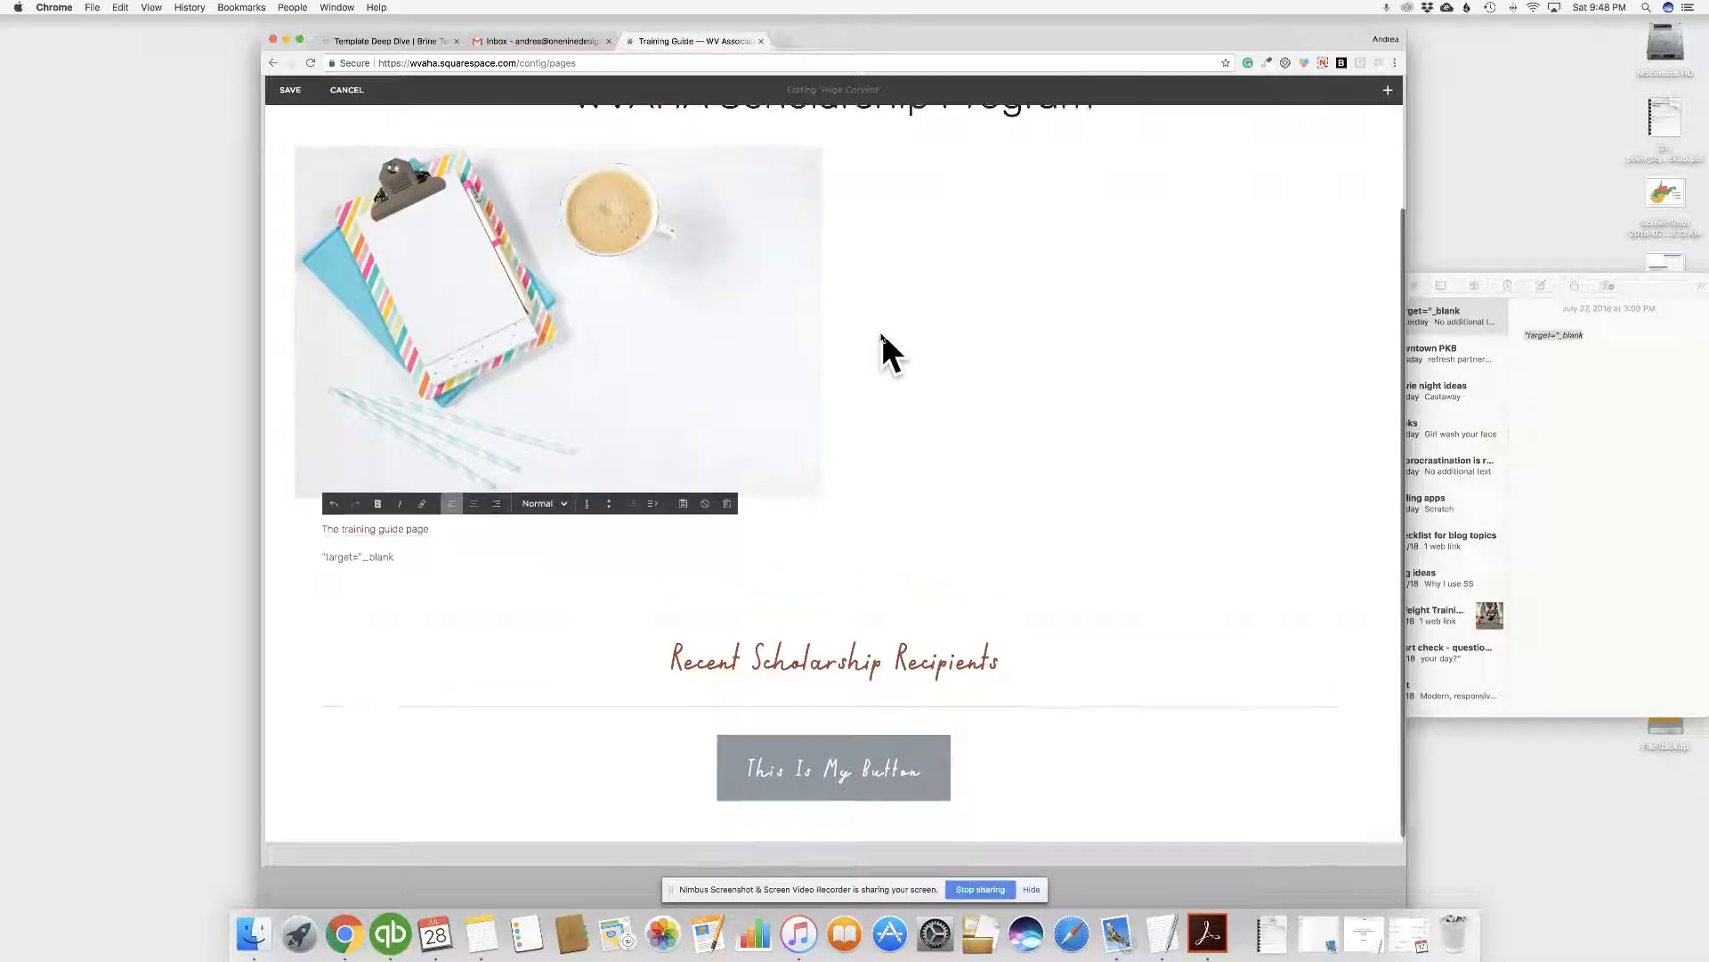
pyautogui.click(410, 557)
pyautogui.press('Return')
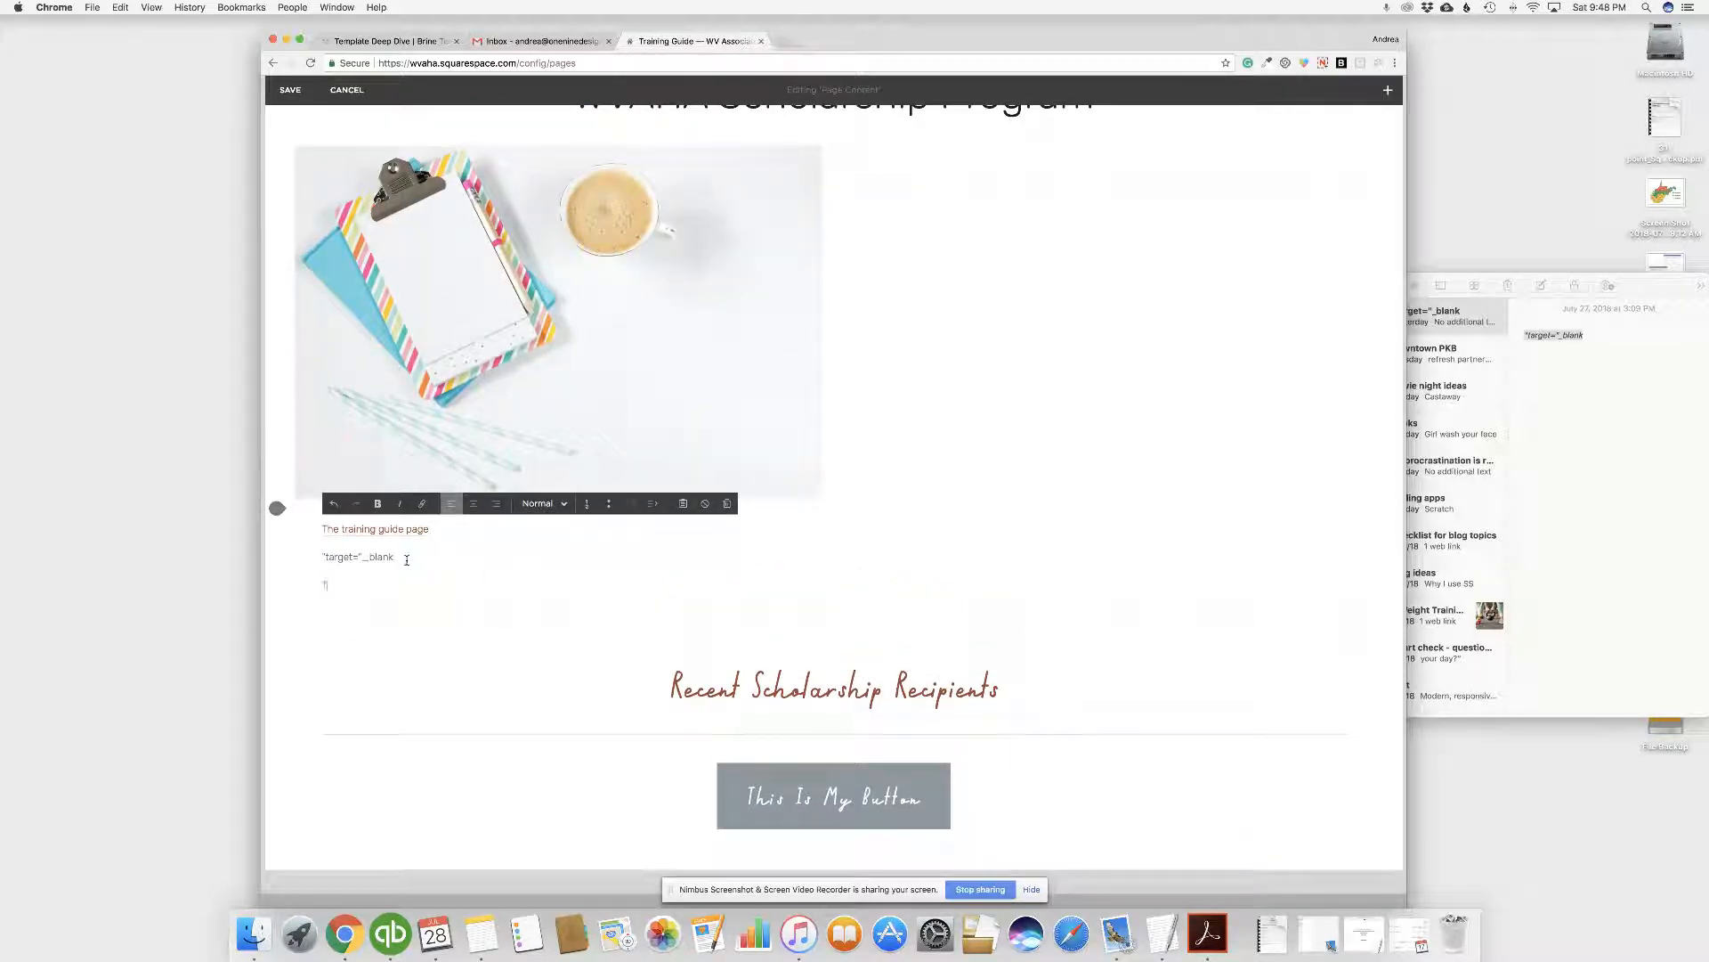
pyautogui.write('This is my new text.')
# - Try bold, italic, center and right alignment and a bulleted list on "This is my new text.", and remove that line
pyautogui.moveTo(413, 585); pyautogui.dragTo(321, 588)
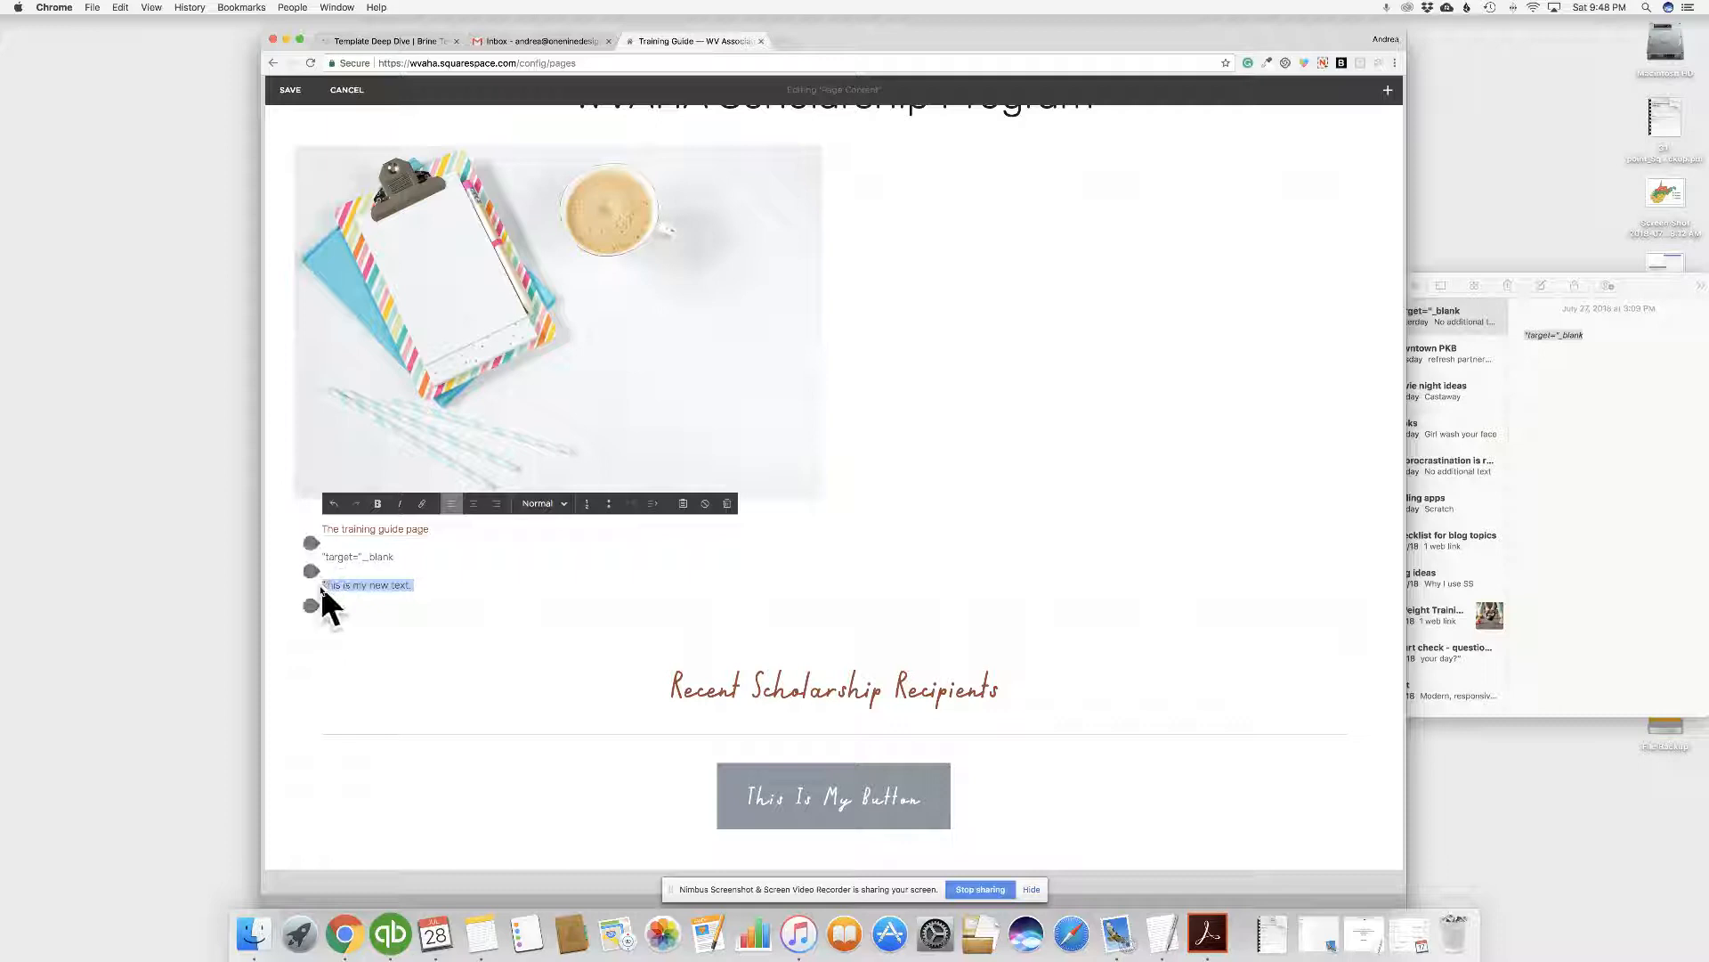
pyautogui.click(377, 503)
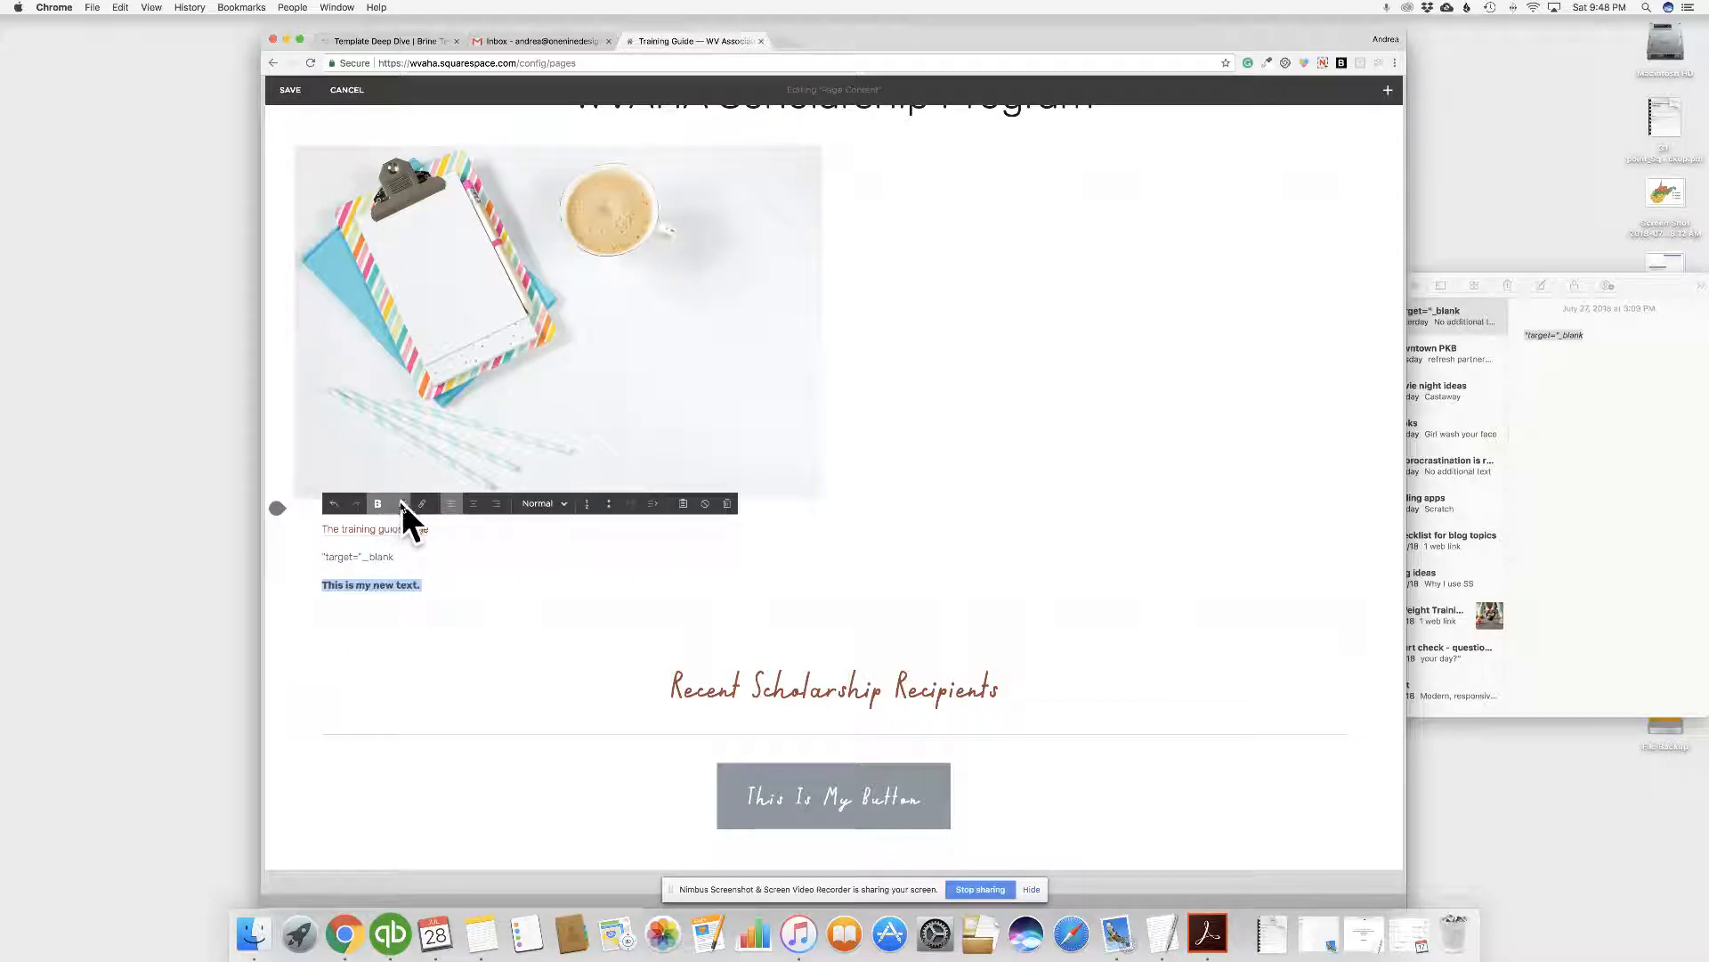
pyautogui.click(400, 503)
pyautogui.click(473, 503)
pyautogui.click(497, 504)
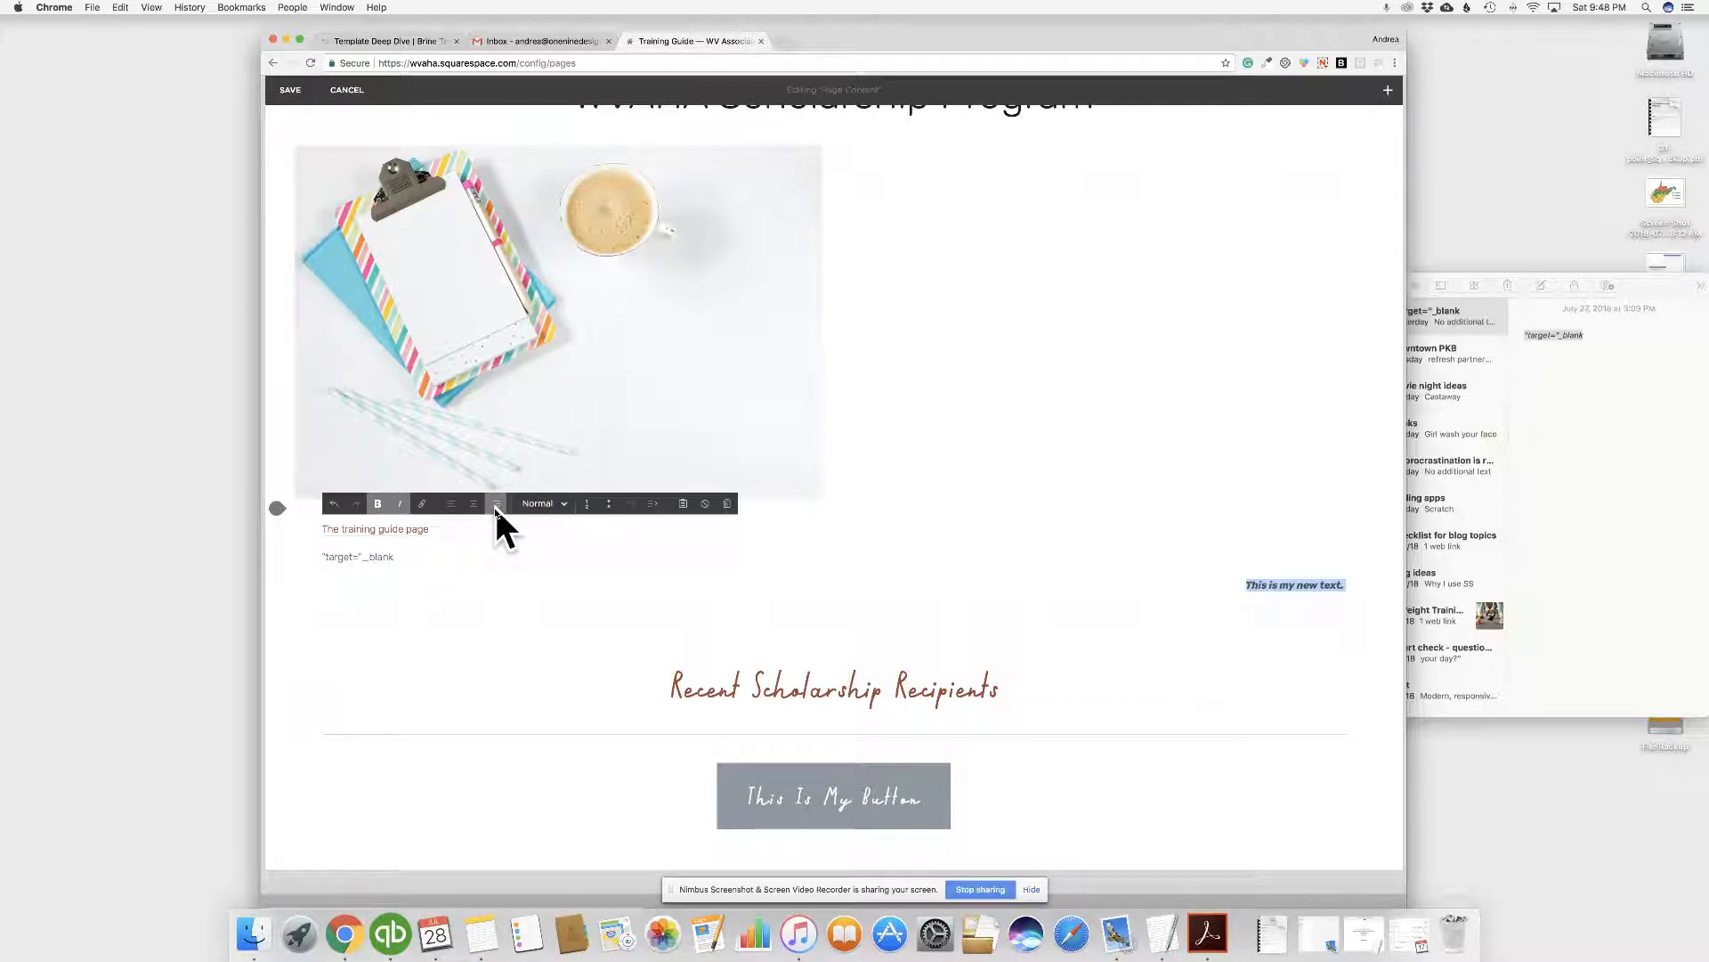
pyautogui.click(589, 508)
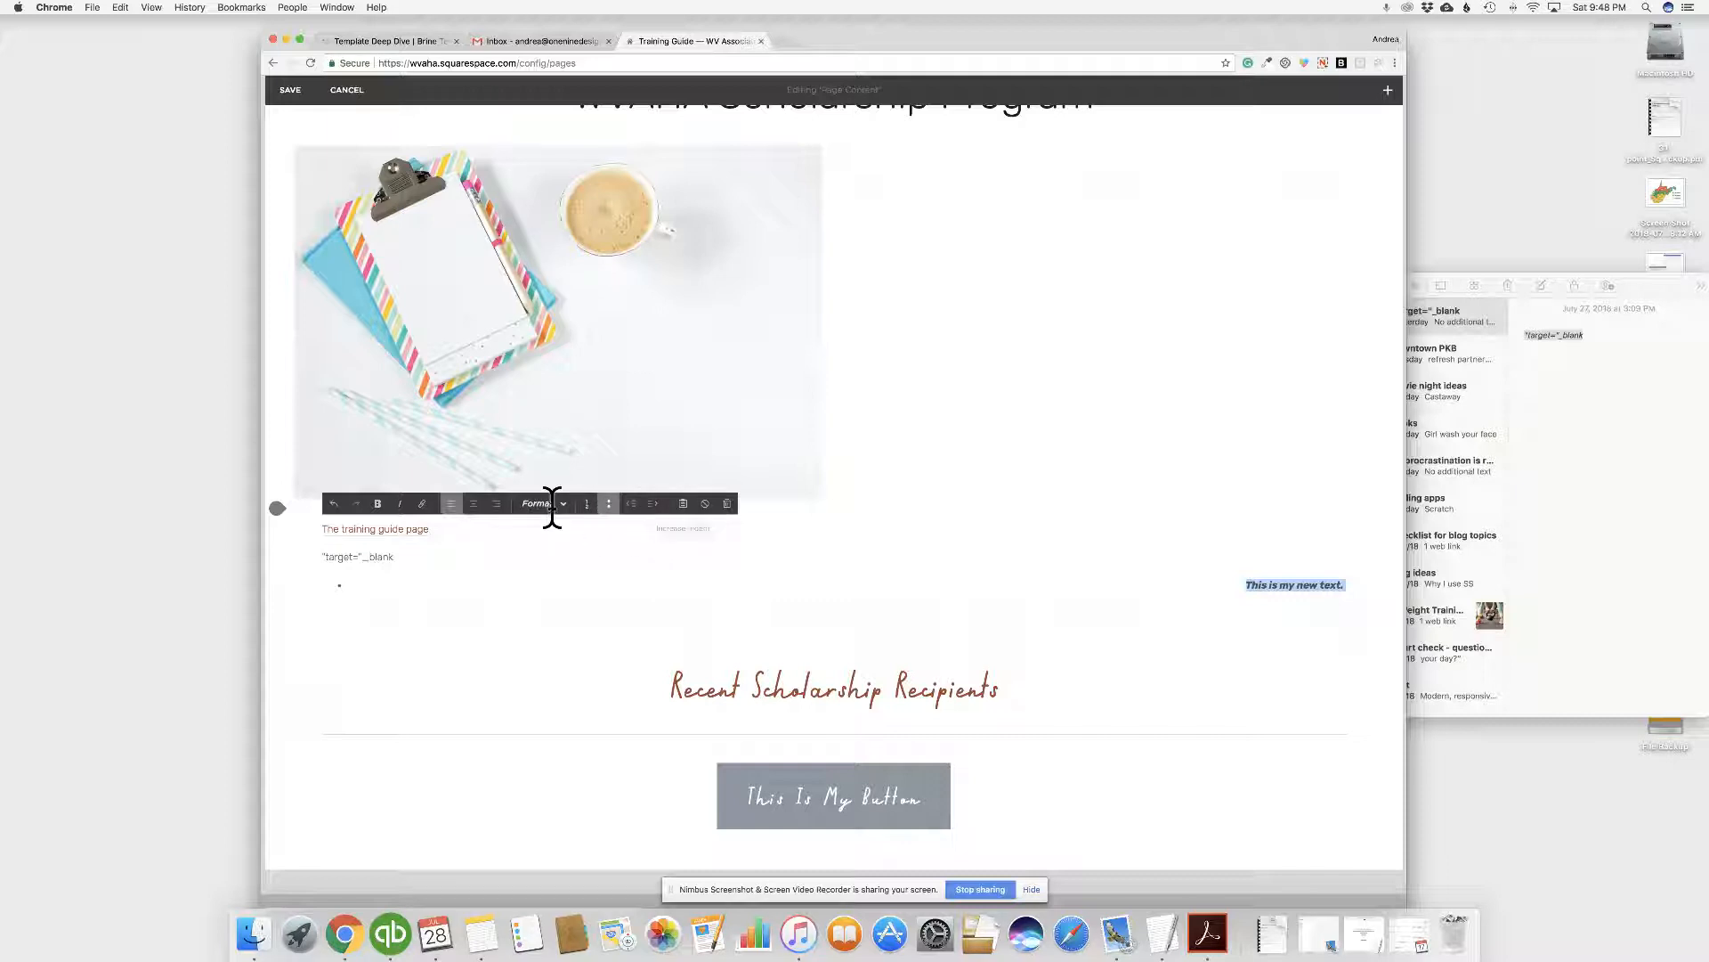
pyautogui.click(989, 568)
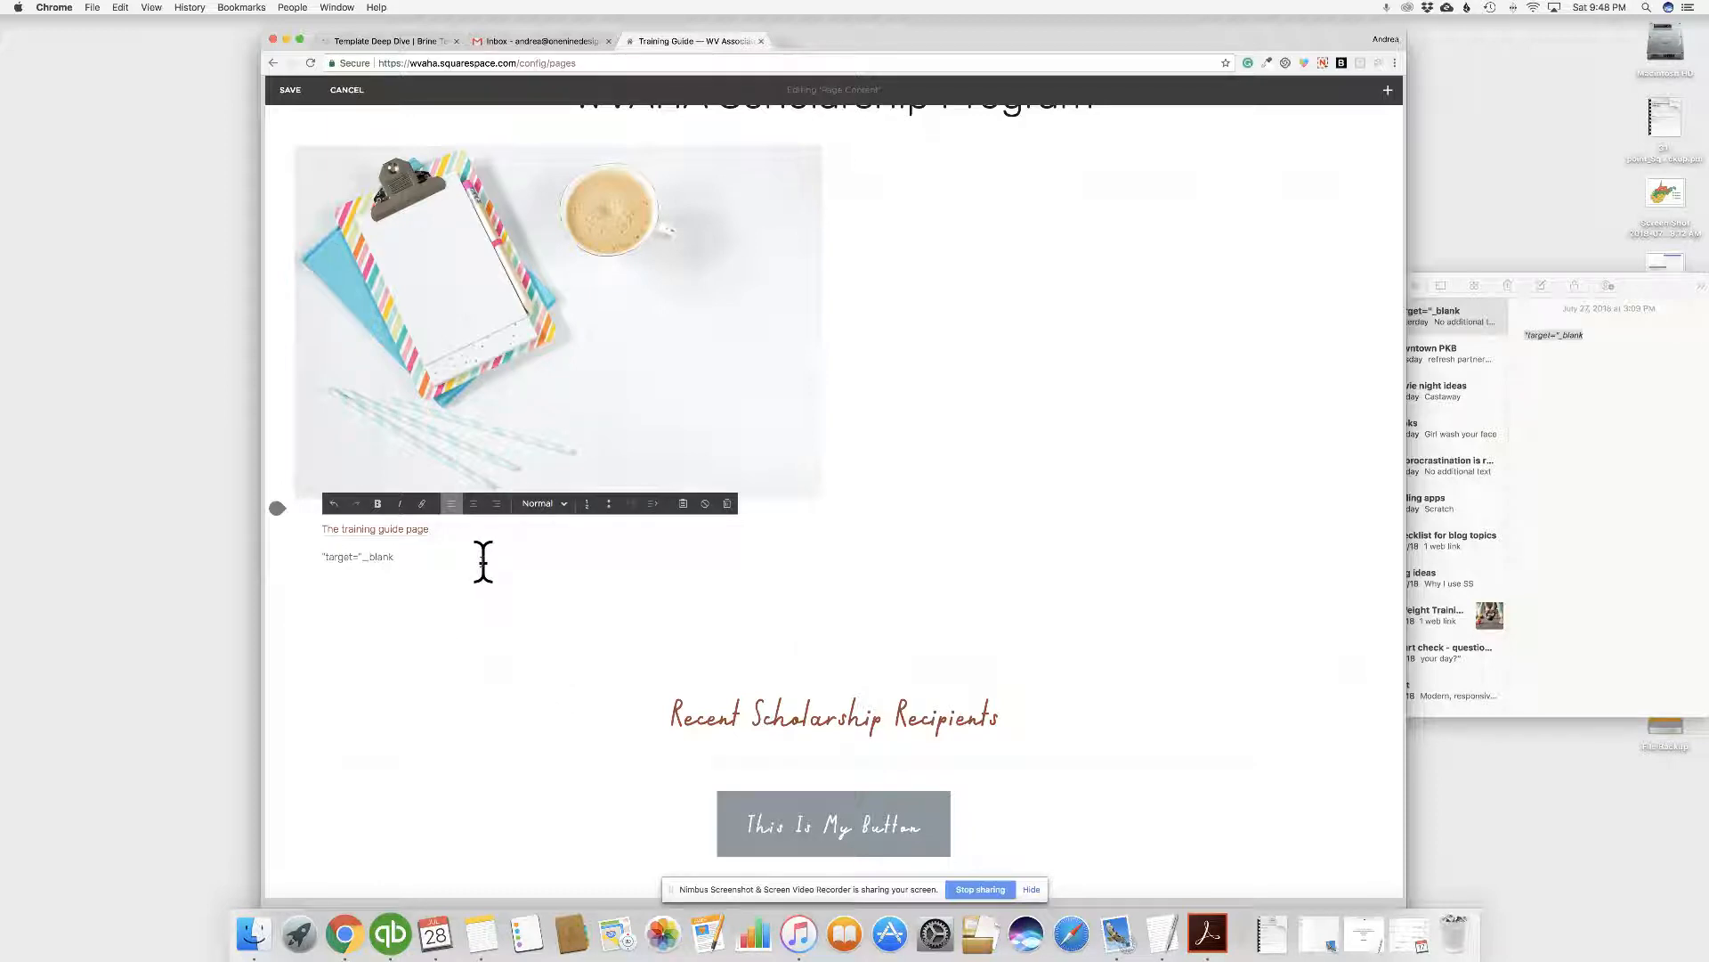
# - Try the Heading 1 style on the "Recent Scholarship Recipients" heading
pyautogui.scroll(-1, 482, 561)
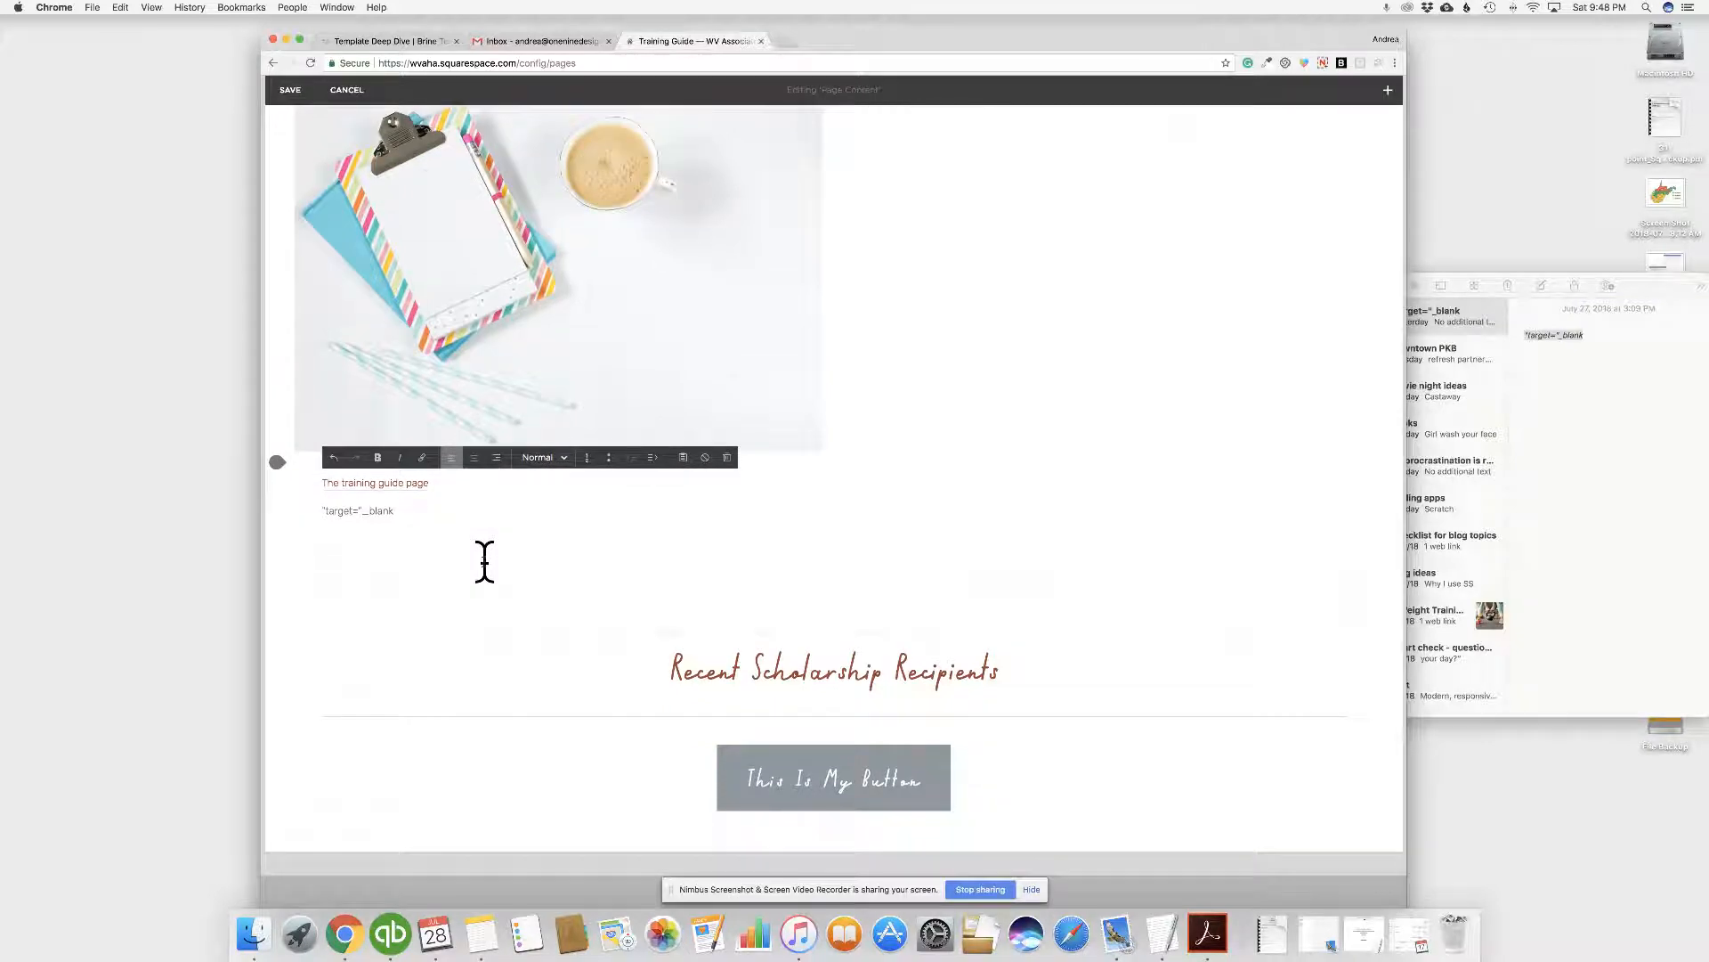
pyautogui.click(759, 663)
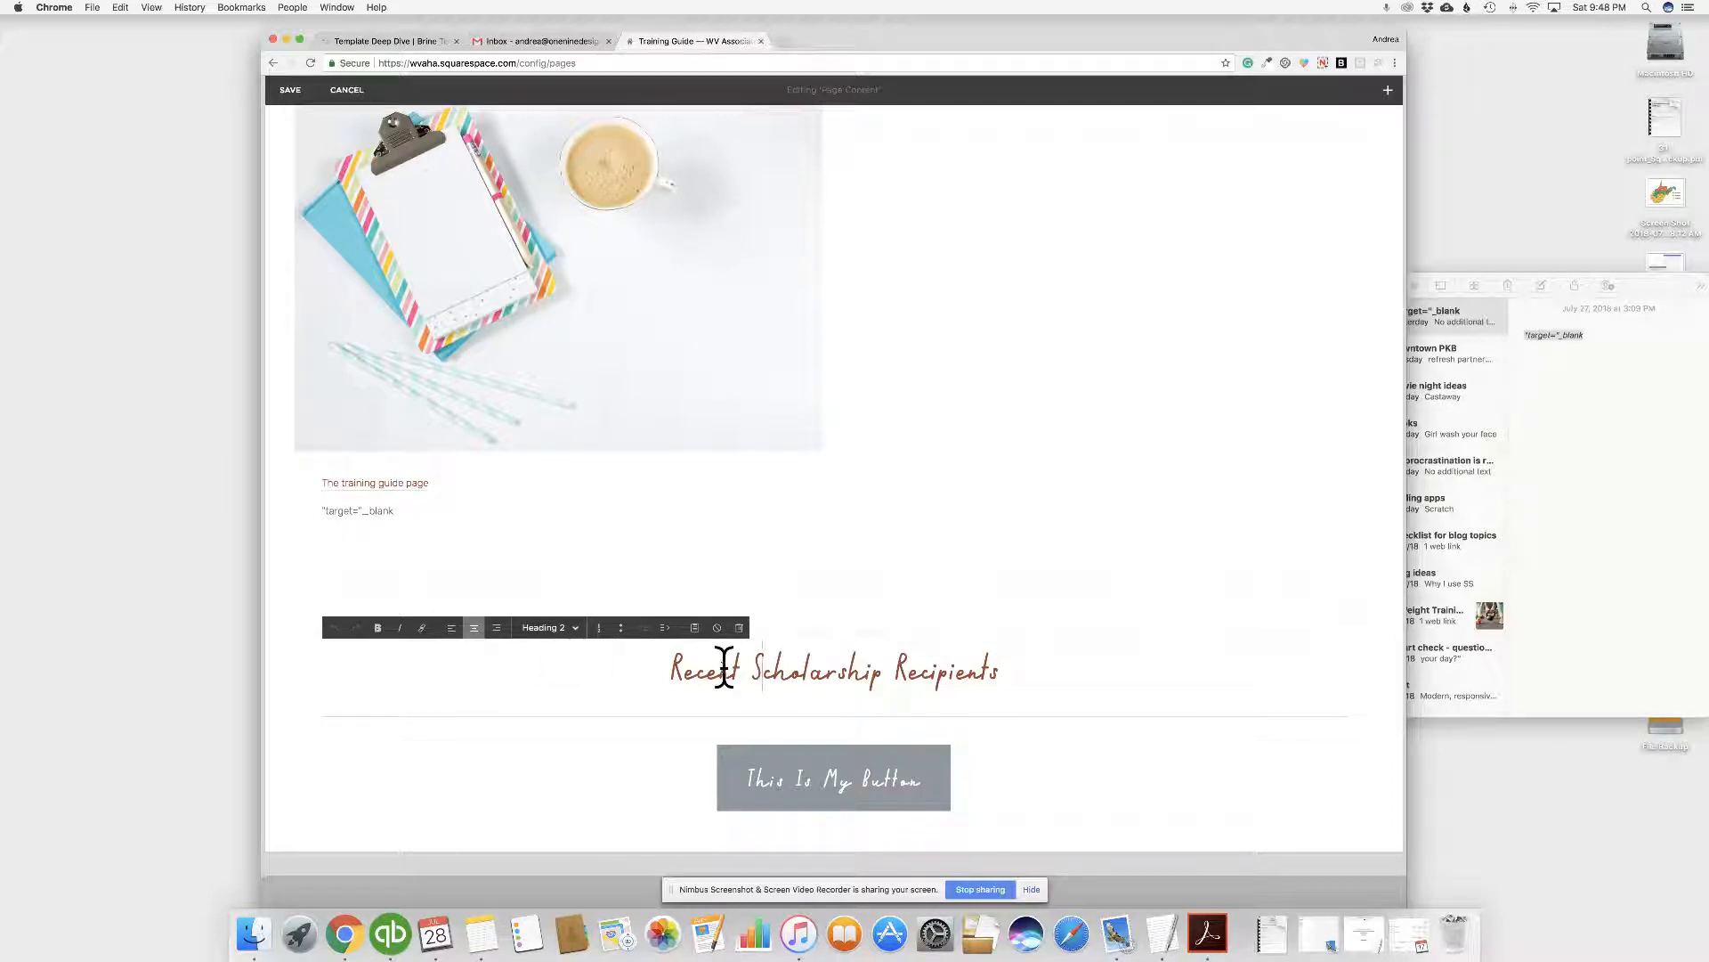
pyautogui.moveTo(999, 672); pyautogui.dragTo(667, 671)
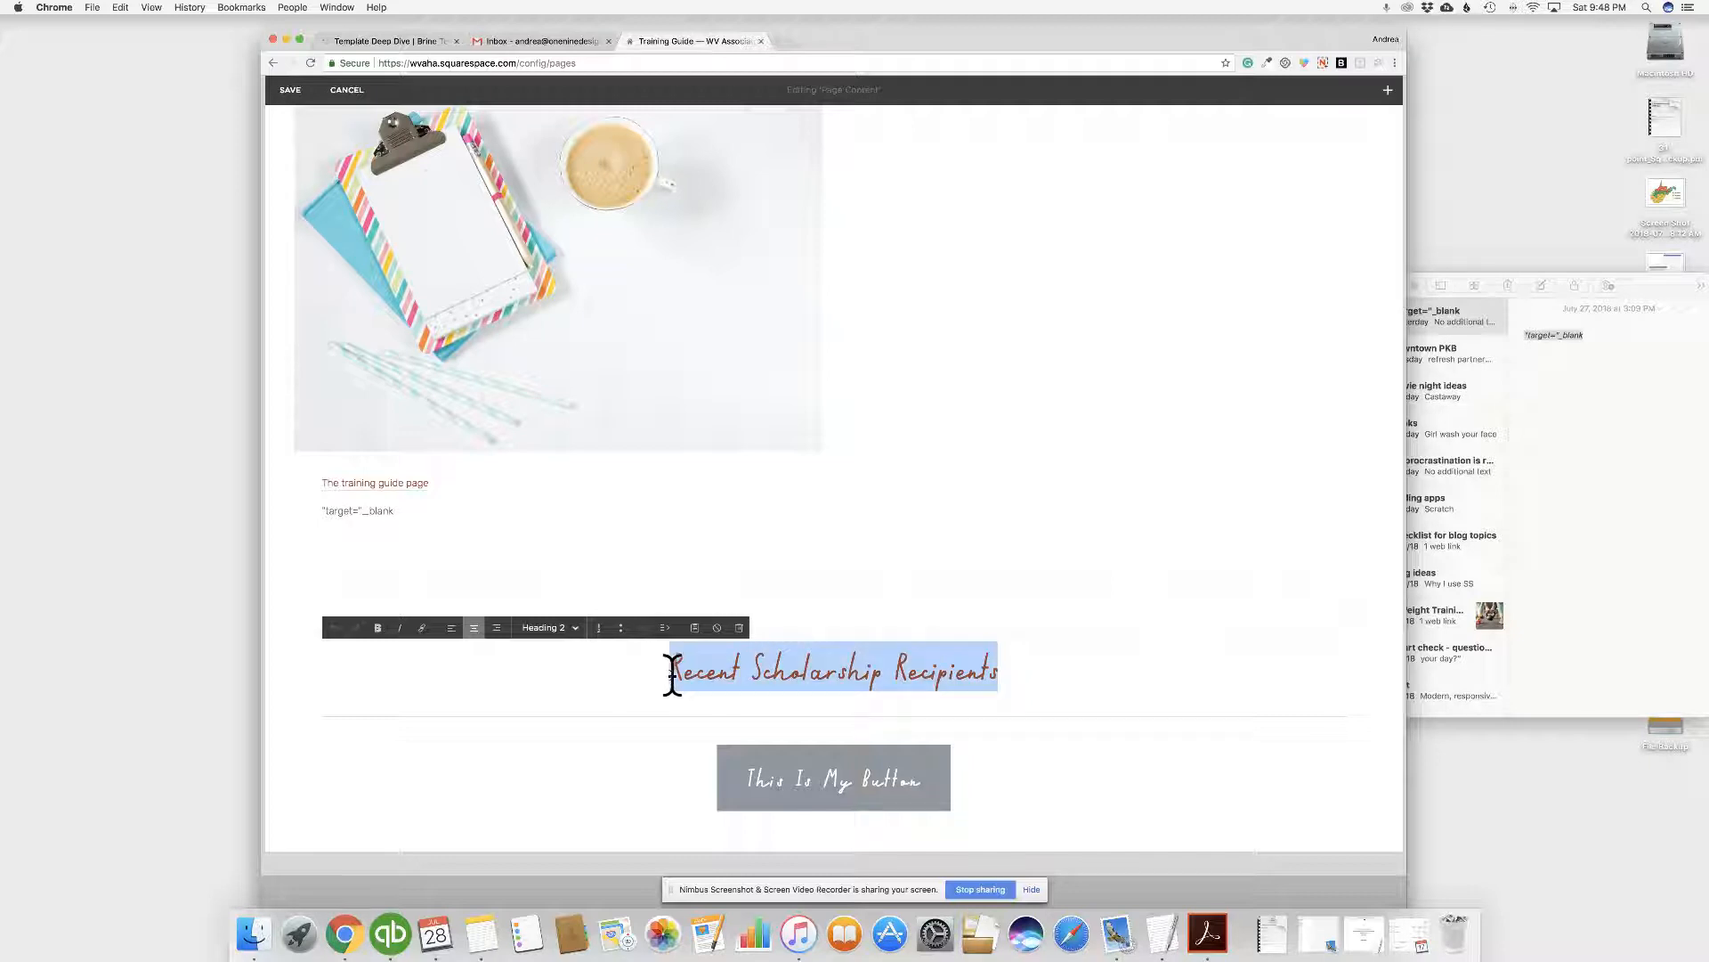
pyautogui.click(574, 628)
pyautogui.click(568, 658)
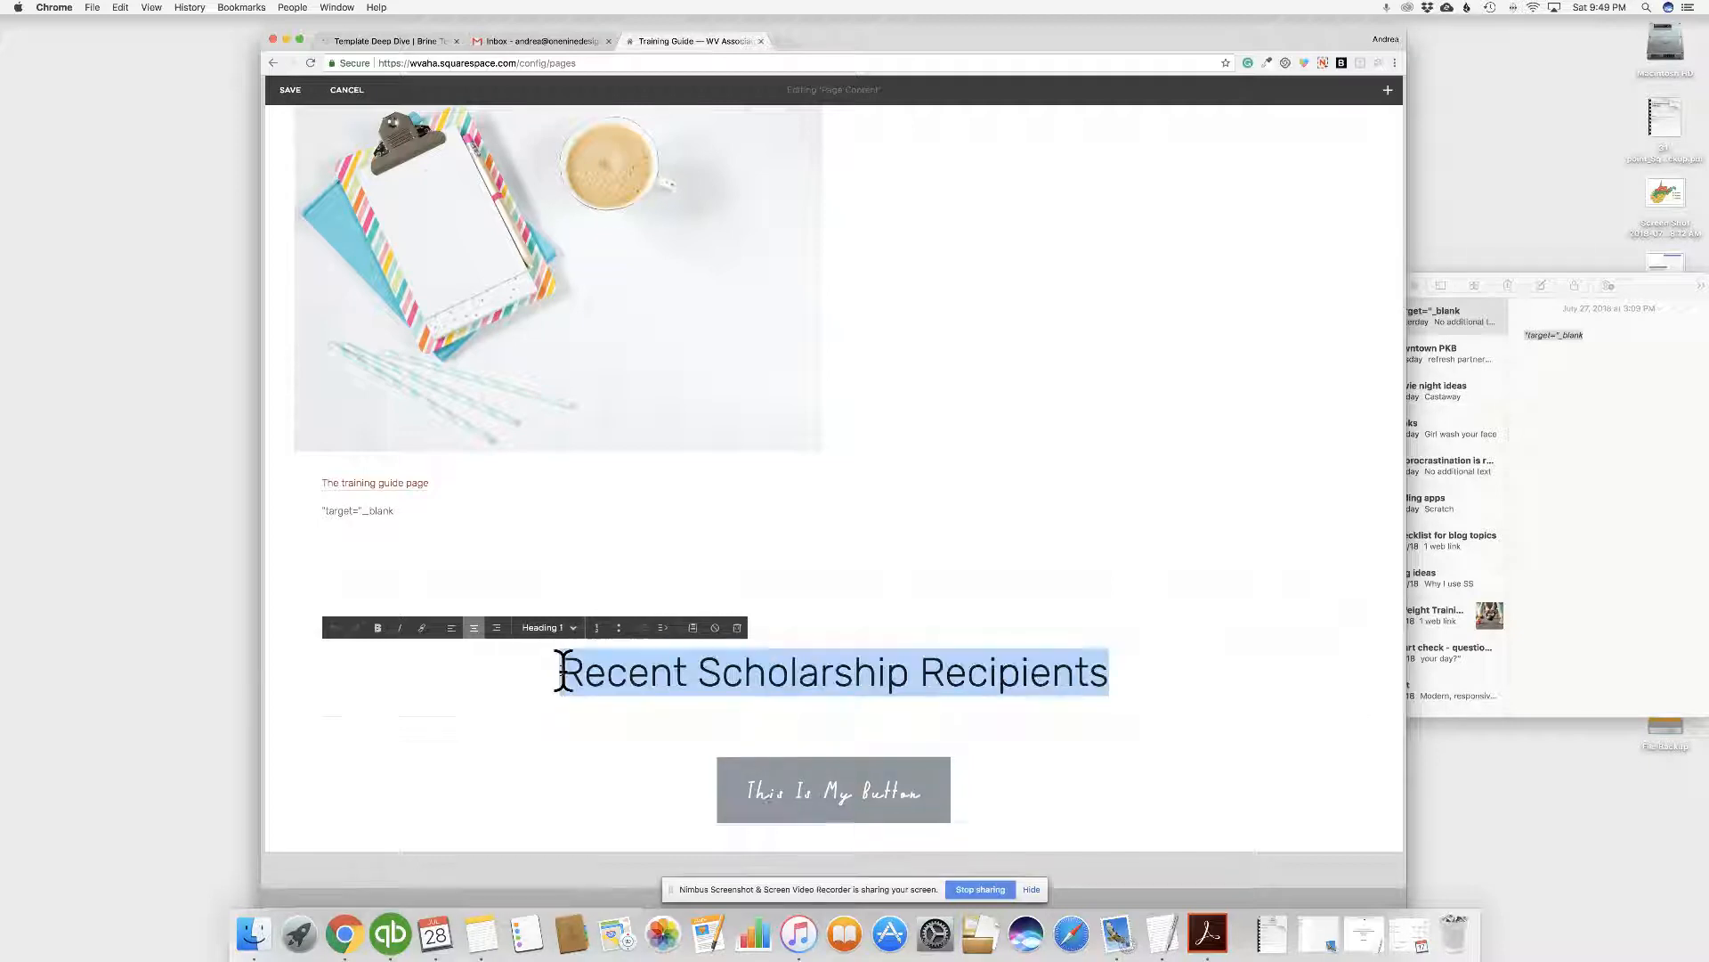
pyautogui.click(1114, 672)
# - Try Heading 3 on the "Recent Scholarship Recipients" text and settle on the Normal style
pyautogui.scroll(-1, 1114, 672)
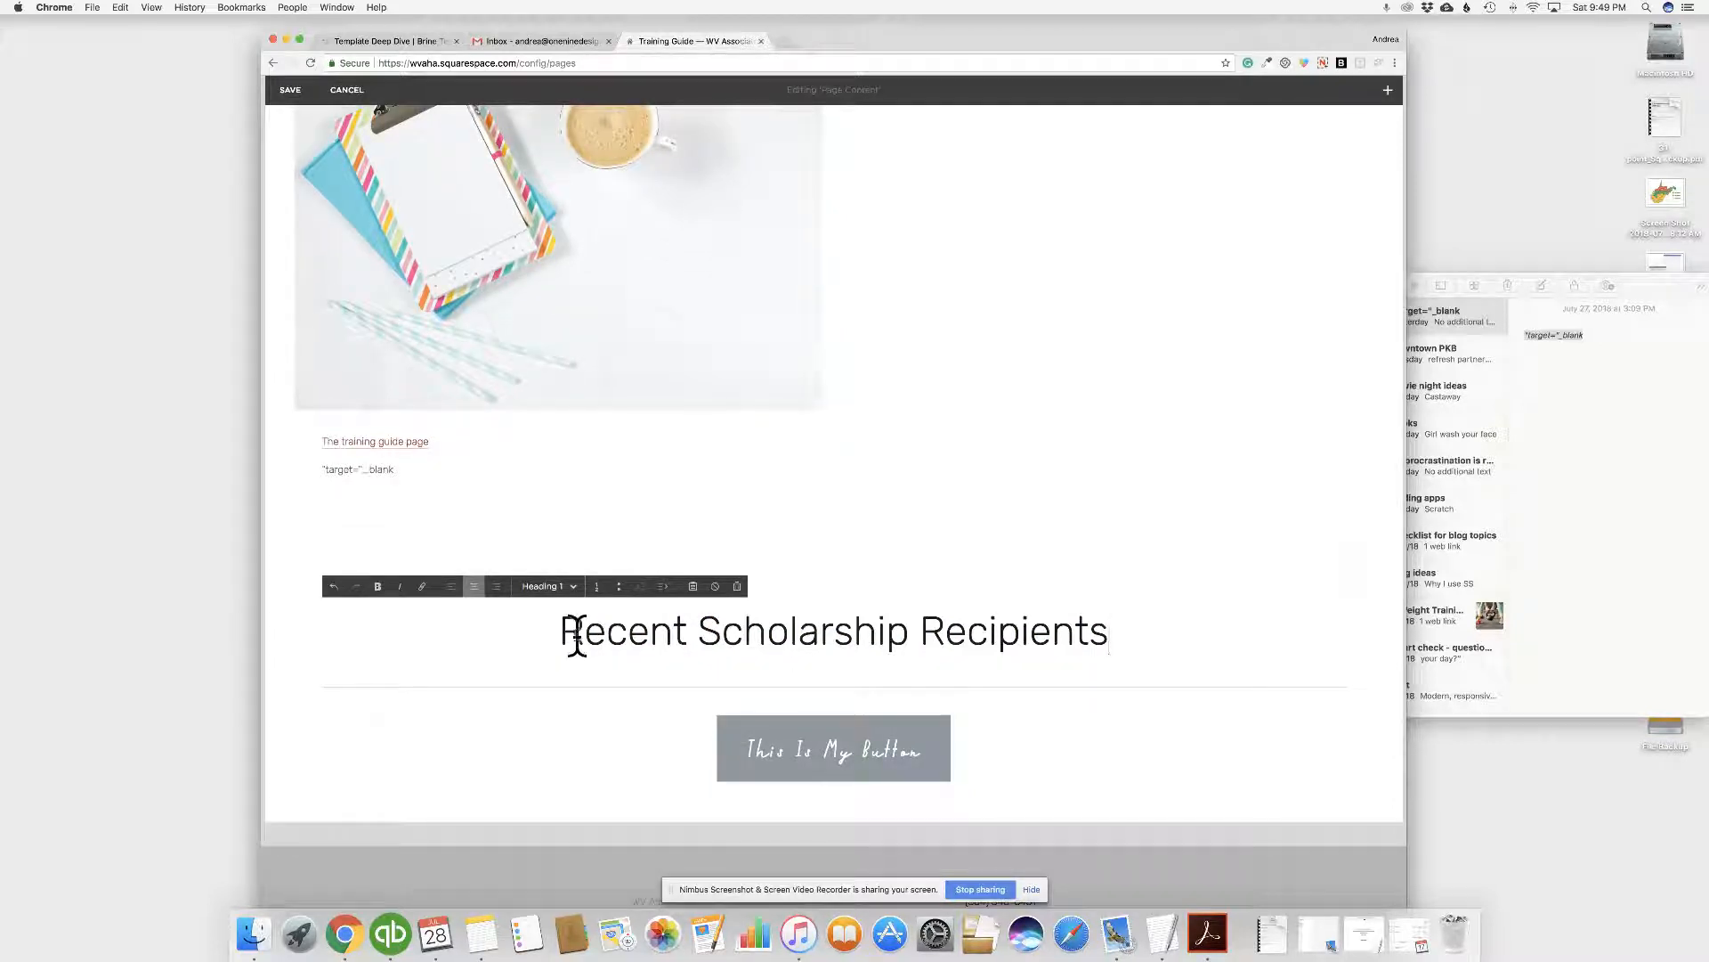
pyautogui.moveTo(562, 630); pyautogui.dragTo(1111, 628)
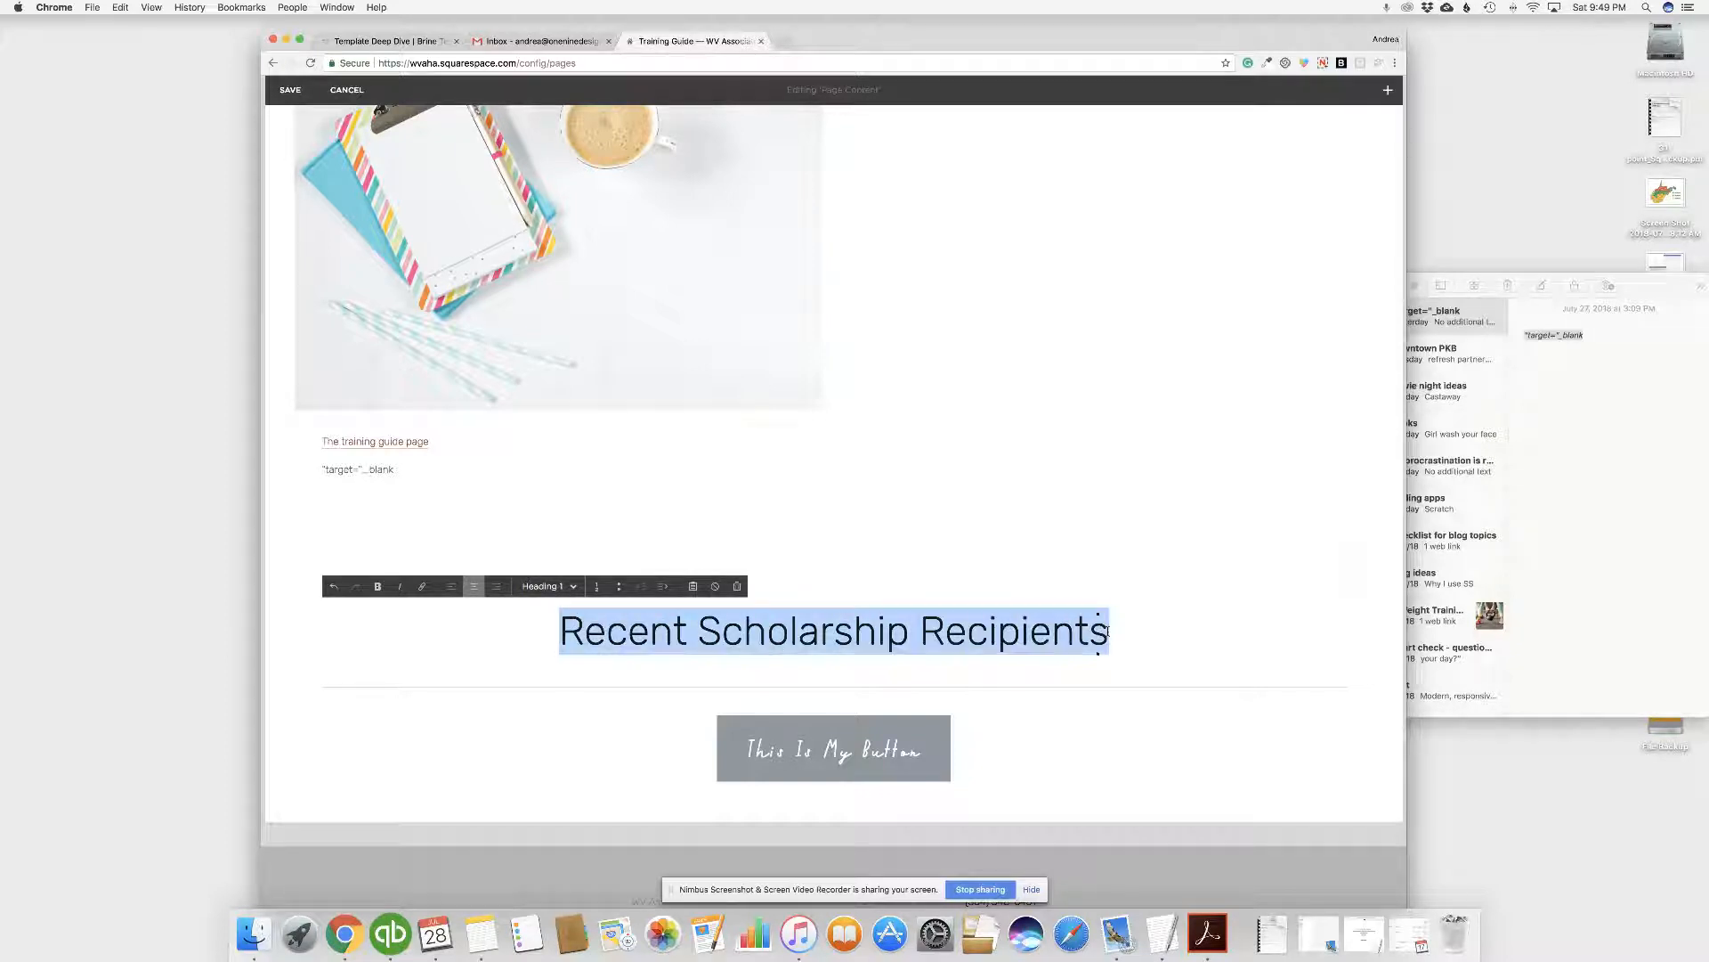
pyautogui.click(570, 584)
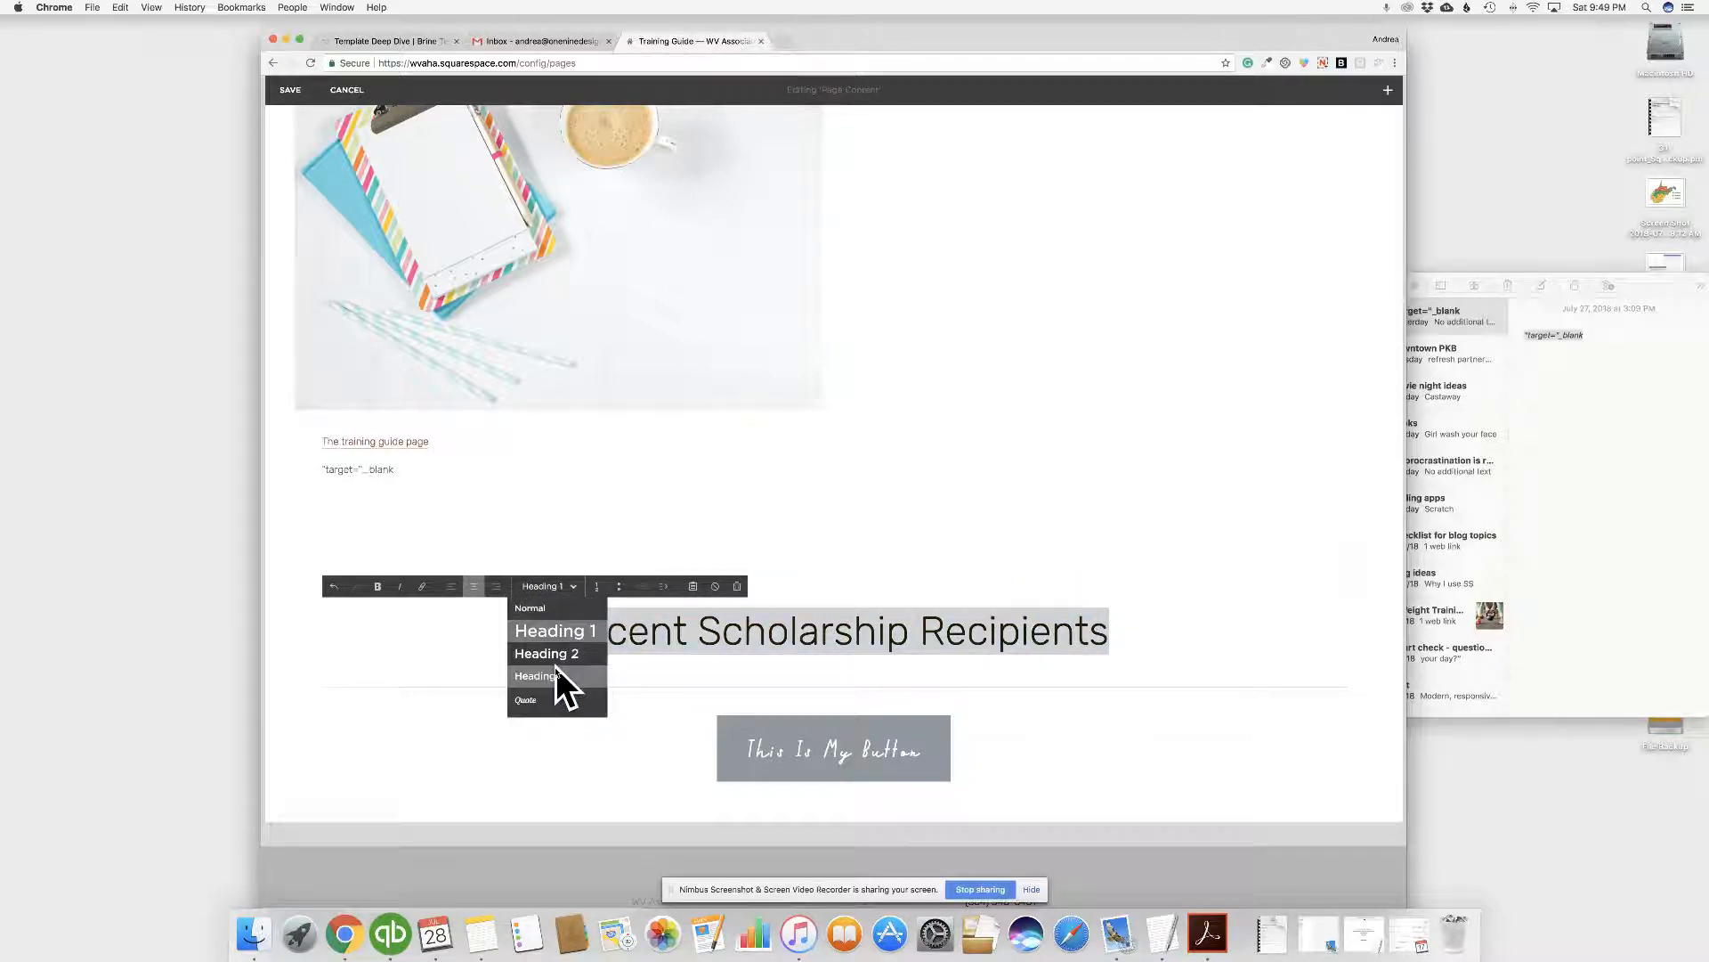
pyautogui.click(556, 666)
pyautogui.click(576, 586)
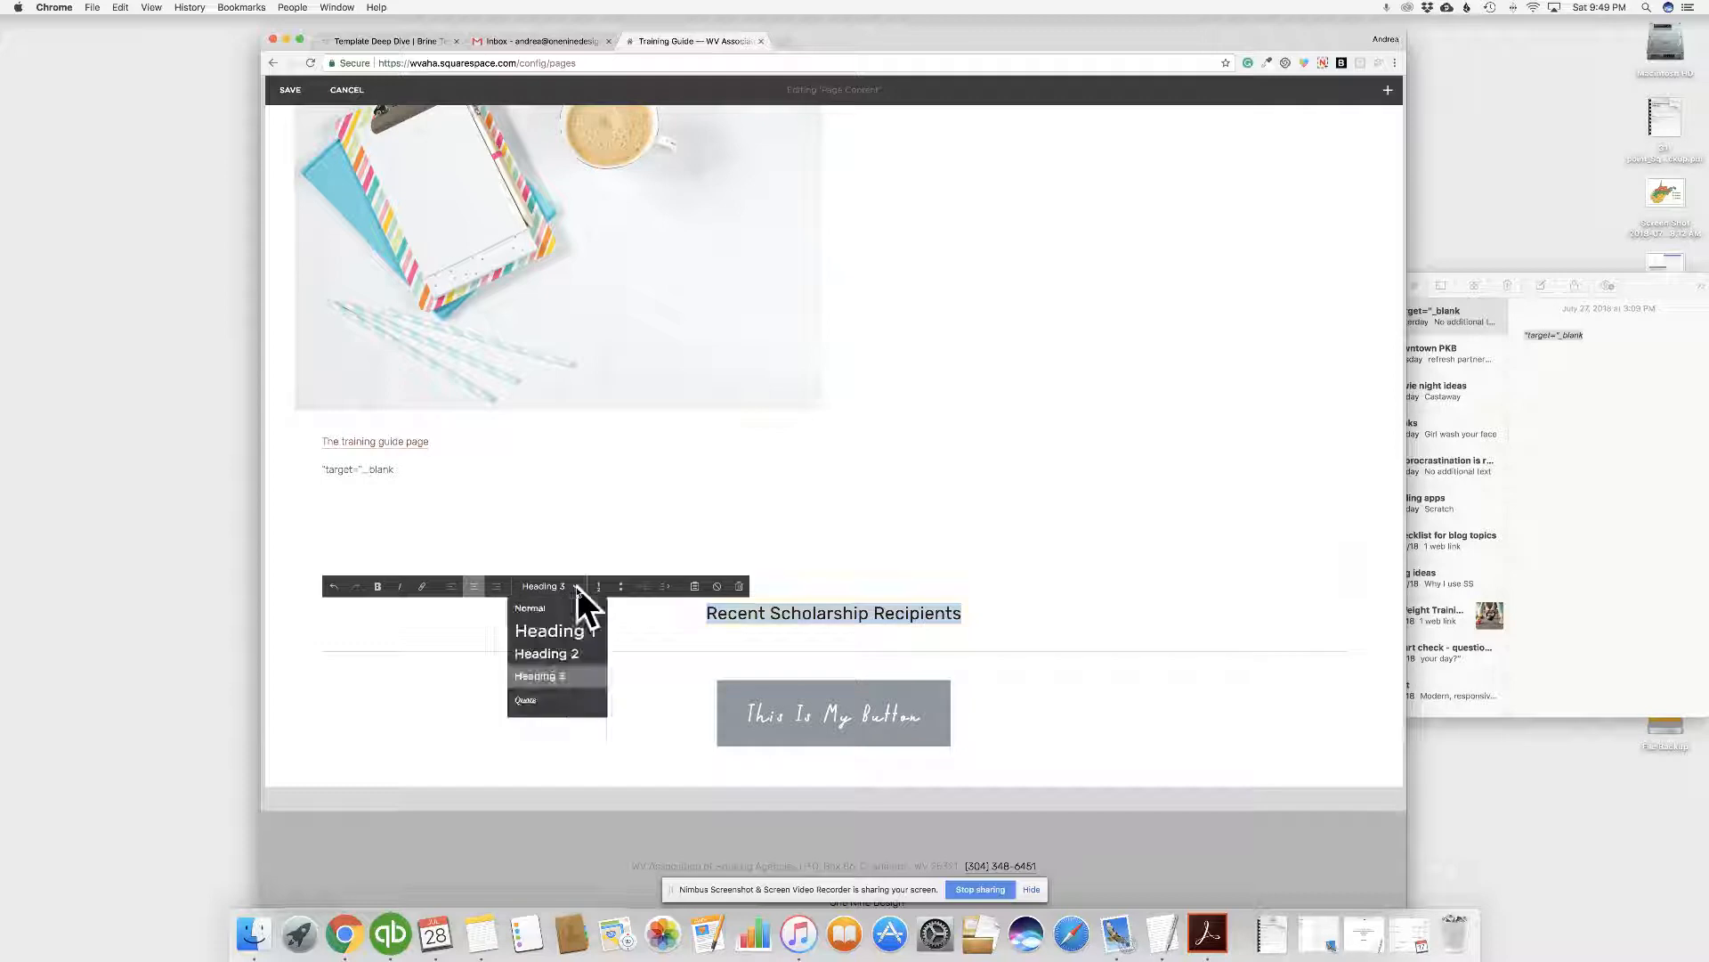
pyautogui.click(552, 609)
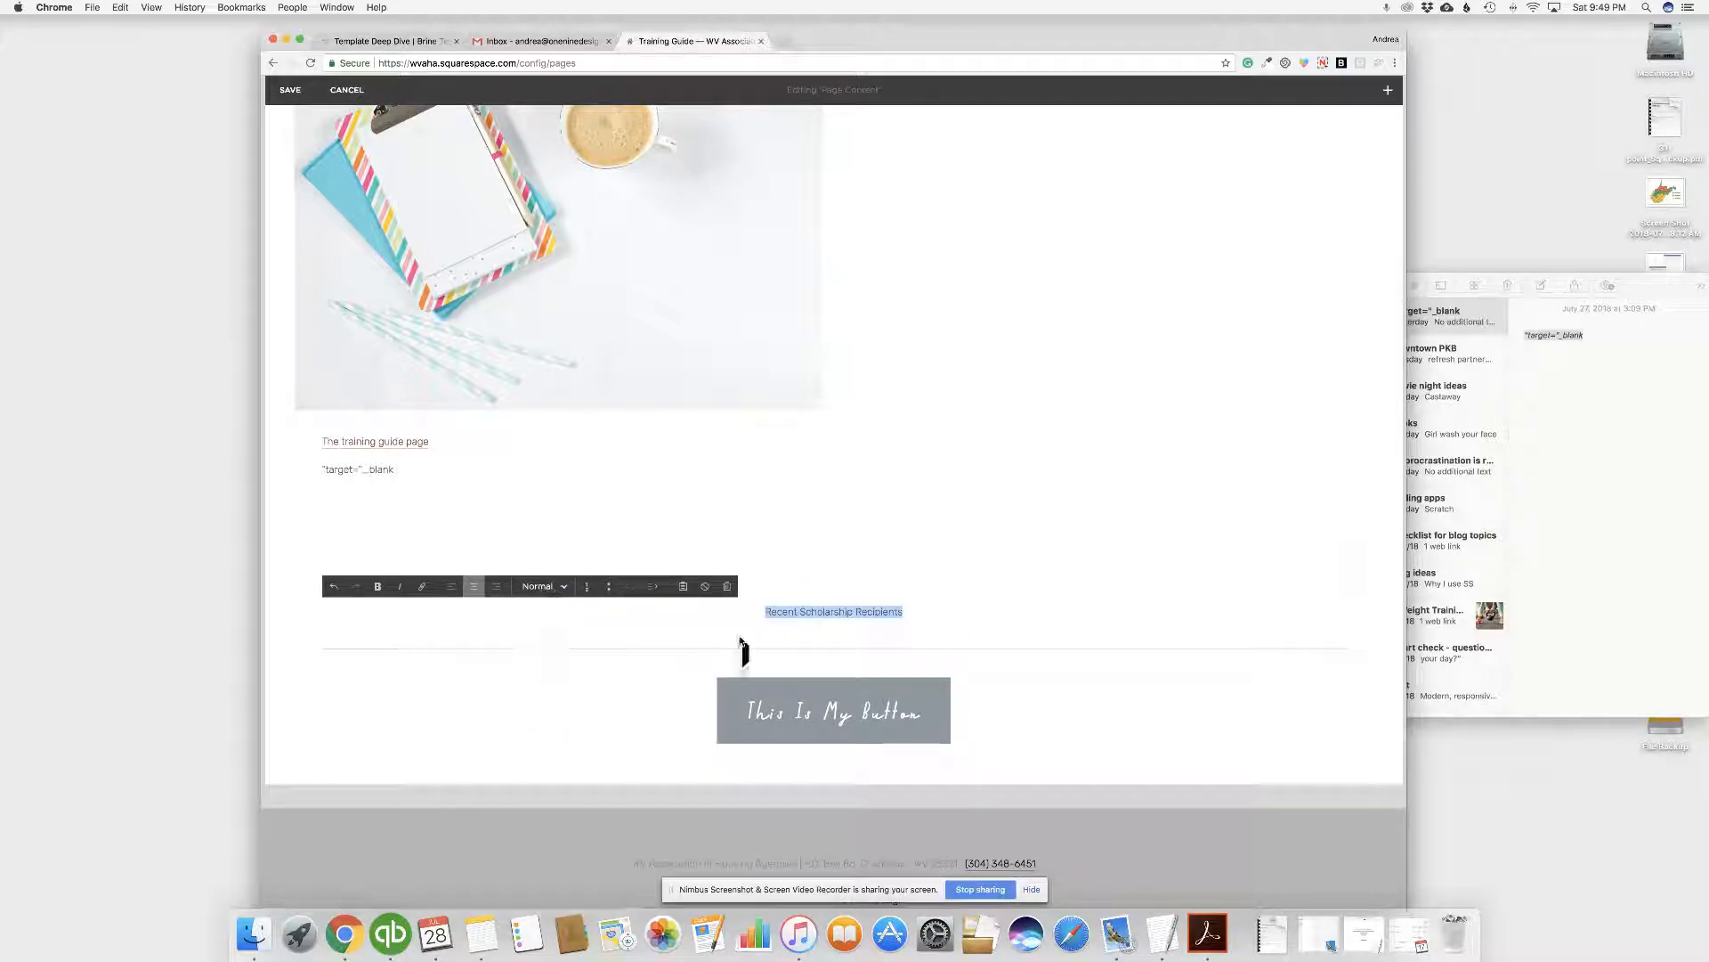
pyautogui.click(949, 616)
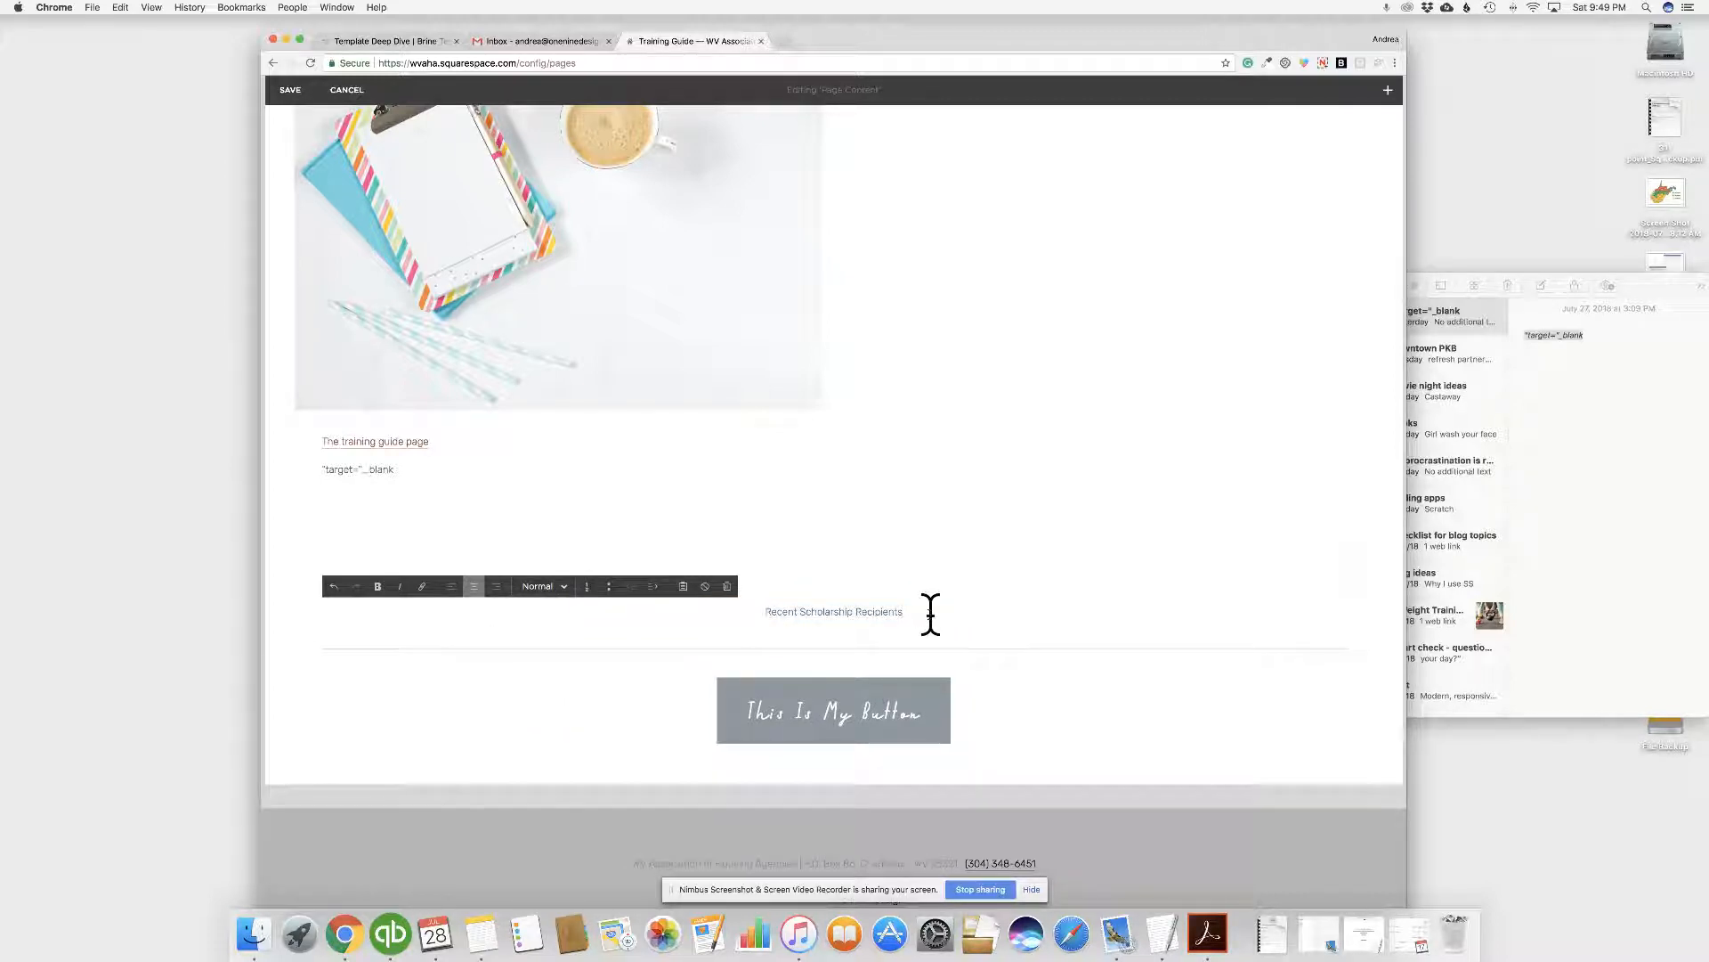
# - Look over the edited page's layout from the title and image to the text and button
pyautogui.scroll(3, 926, 577)
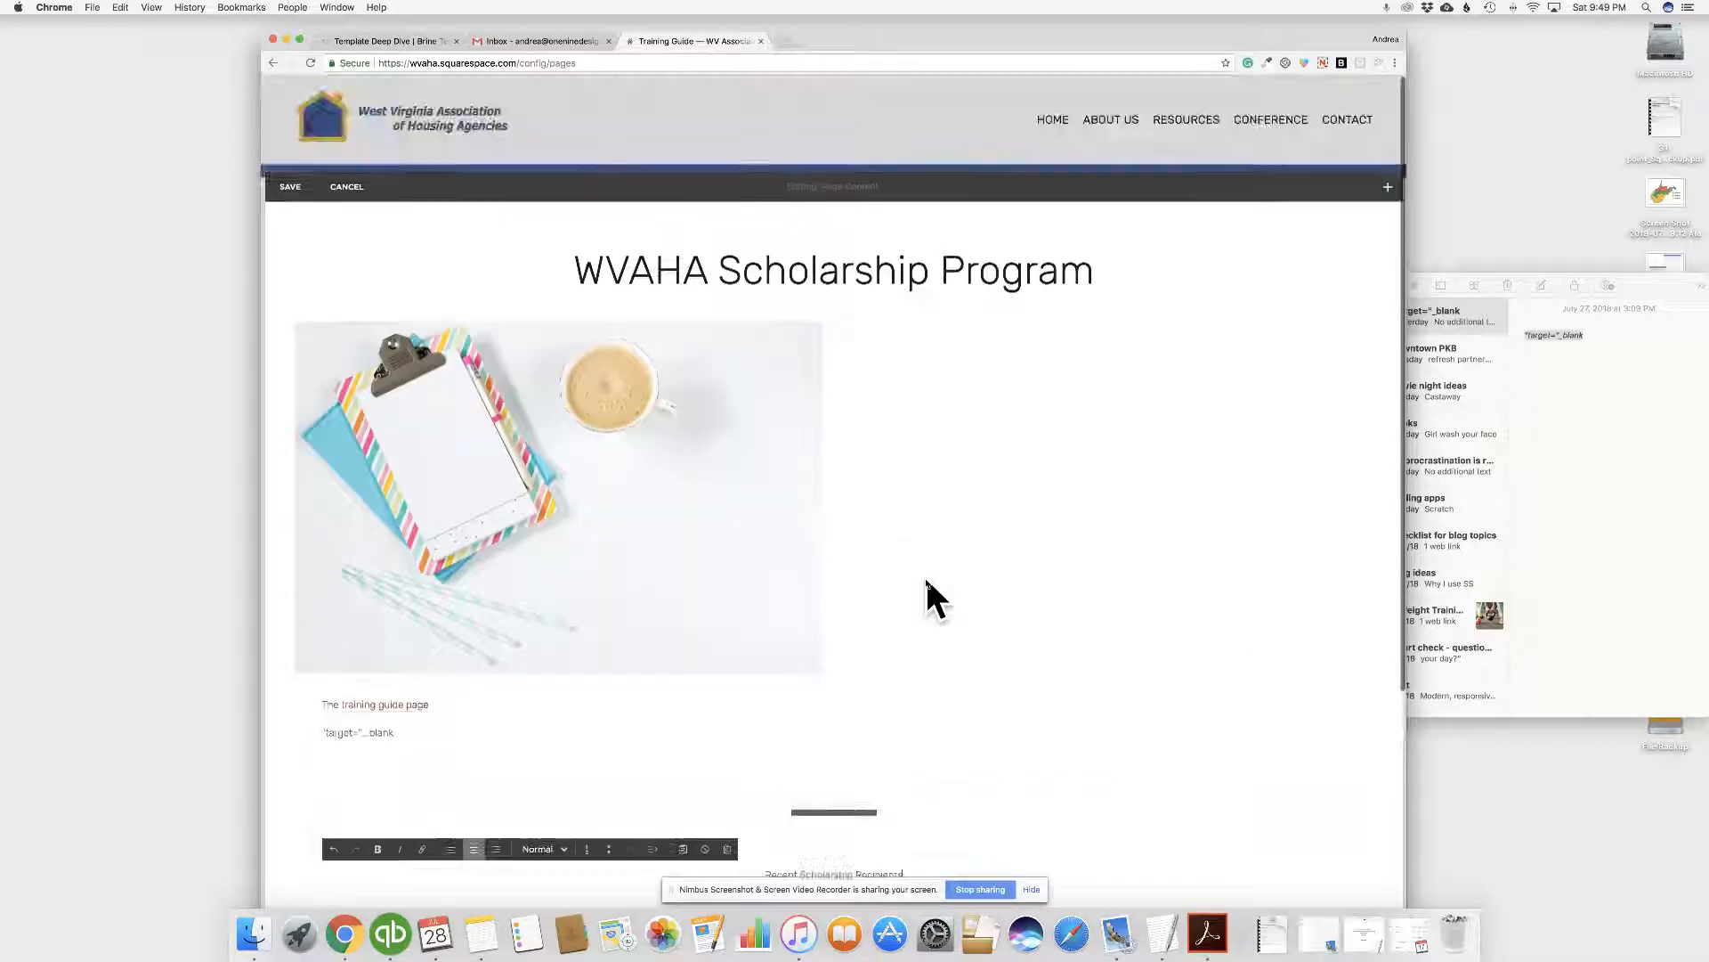
pyautogui.scroll(-1, 926, 577)
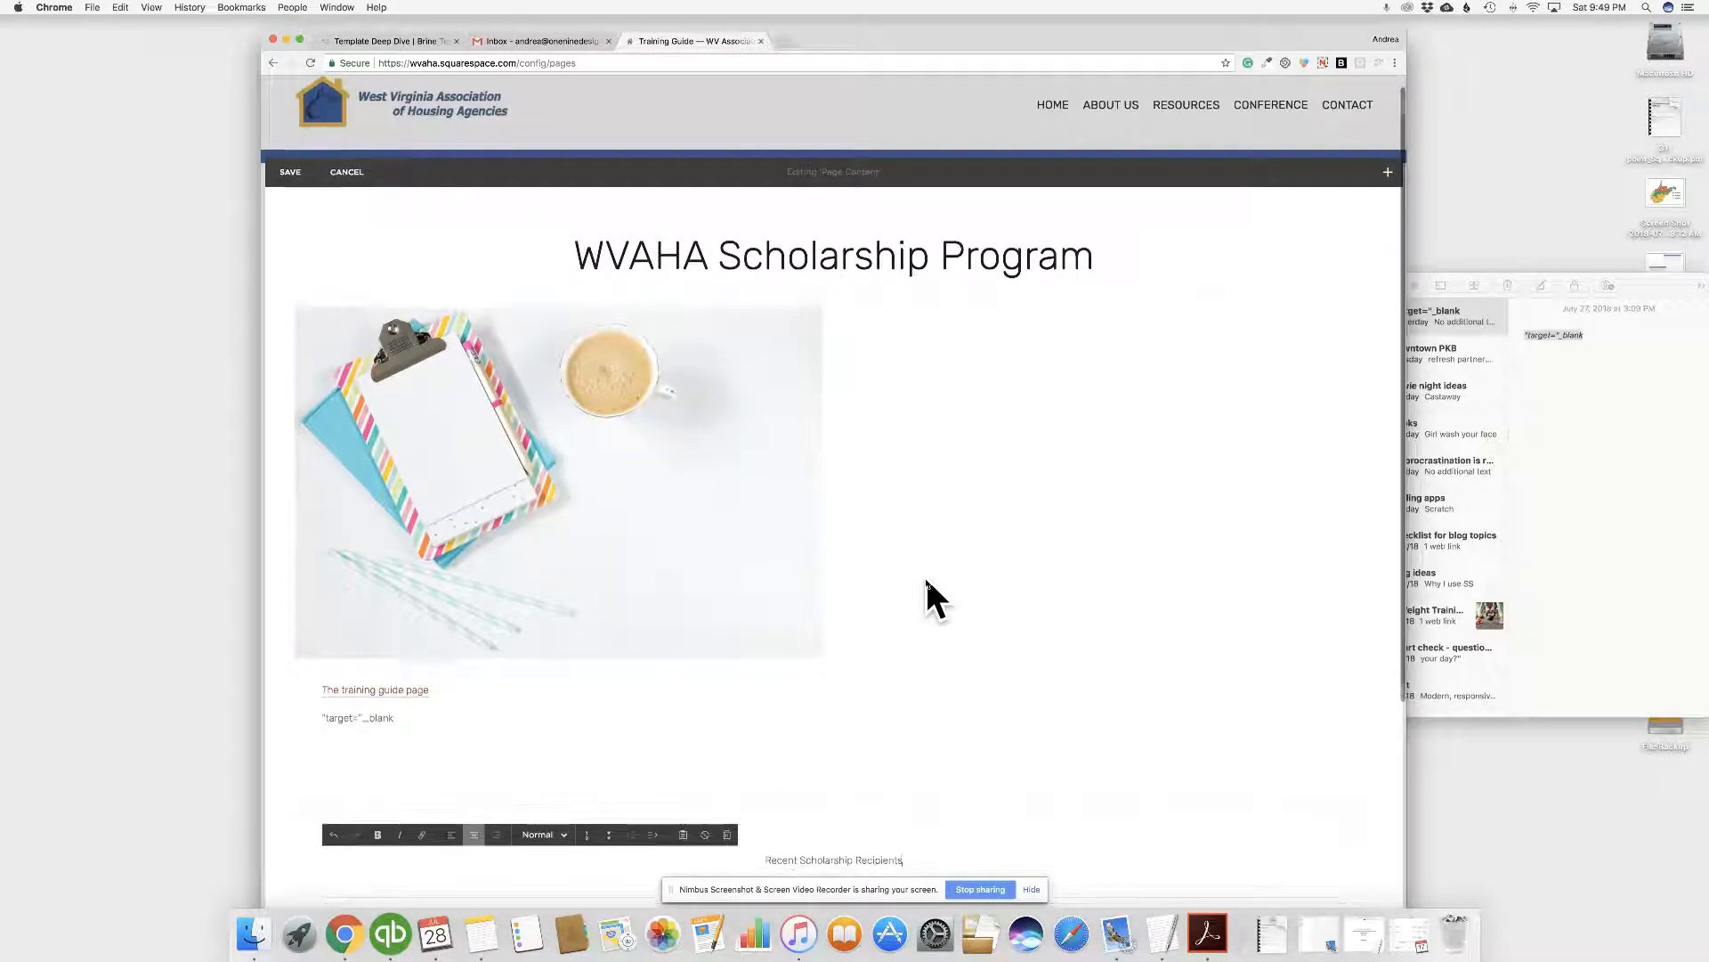
pyautogui.scroll(-3, 926, 577)
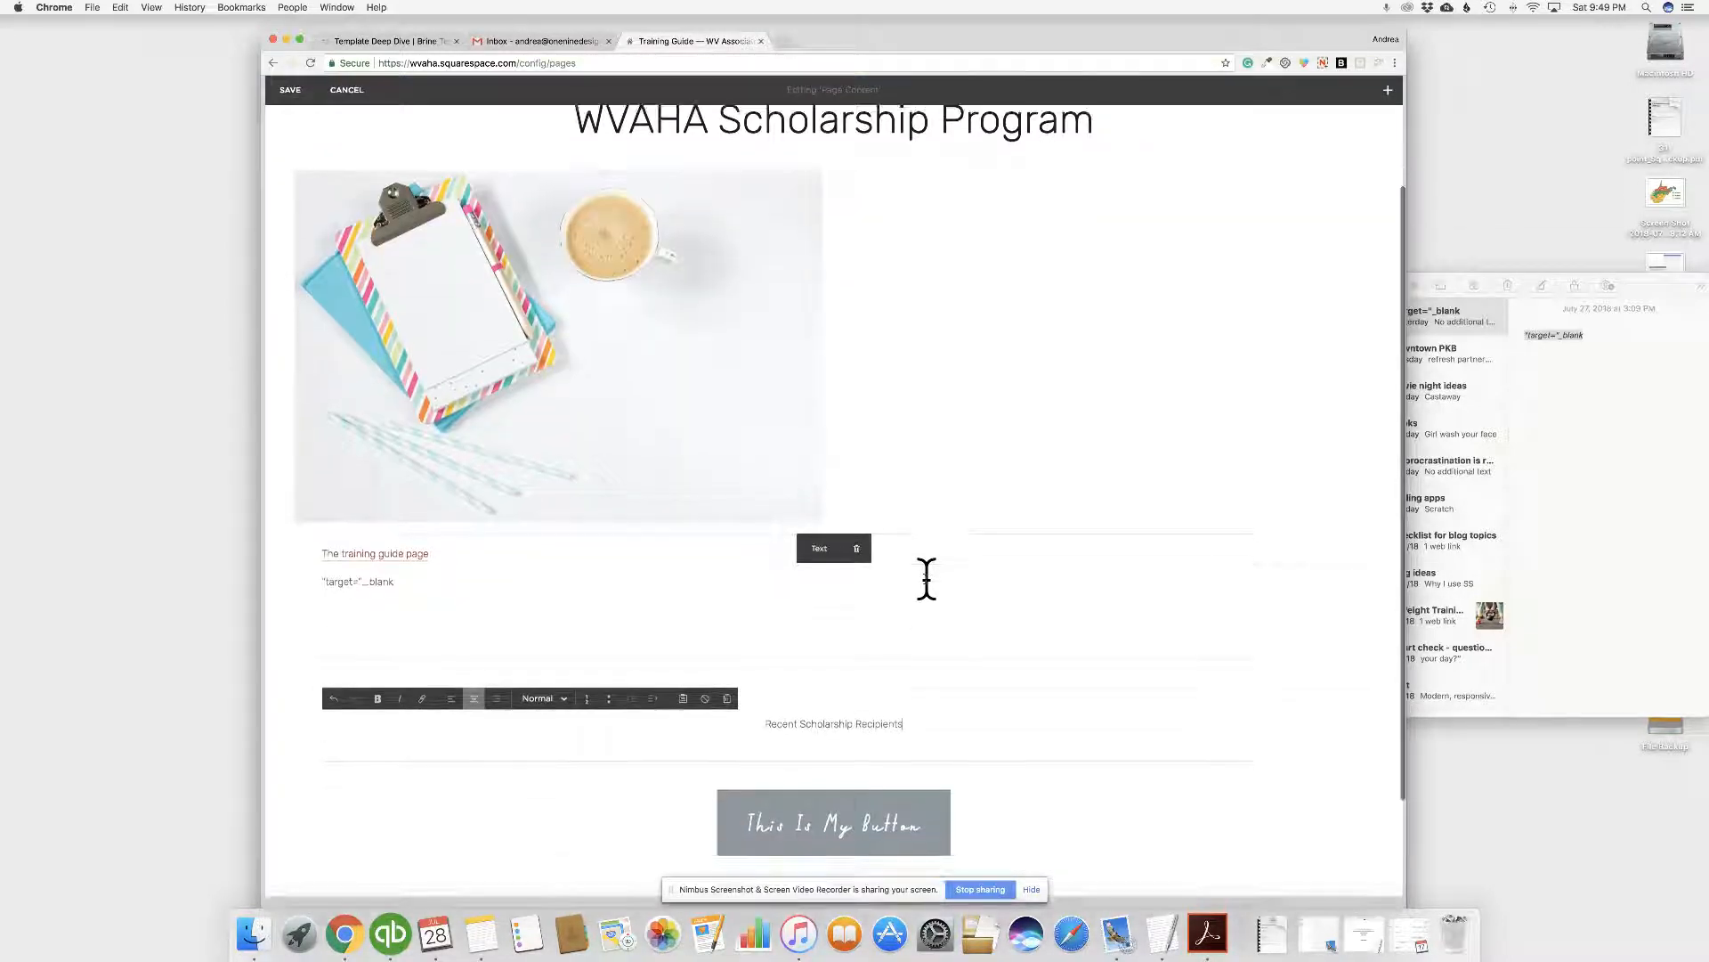
pyautogui.scroll(3, 926, 579)
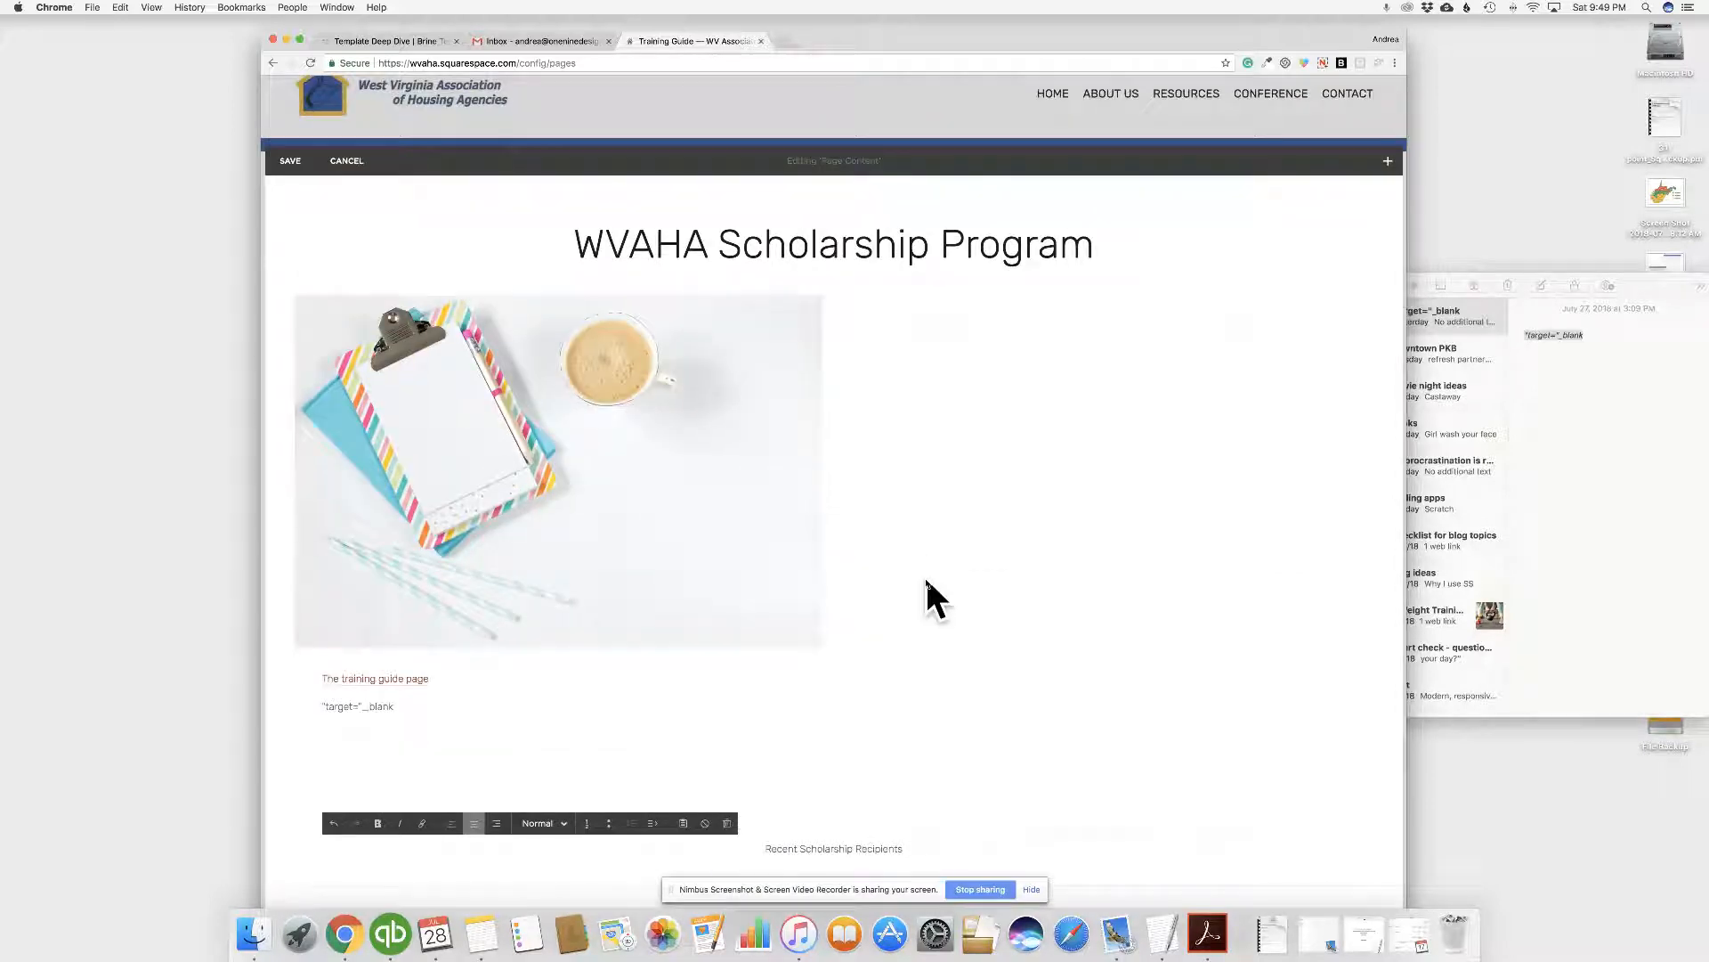
pyautogui.scroll(-1, 766, 482)
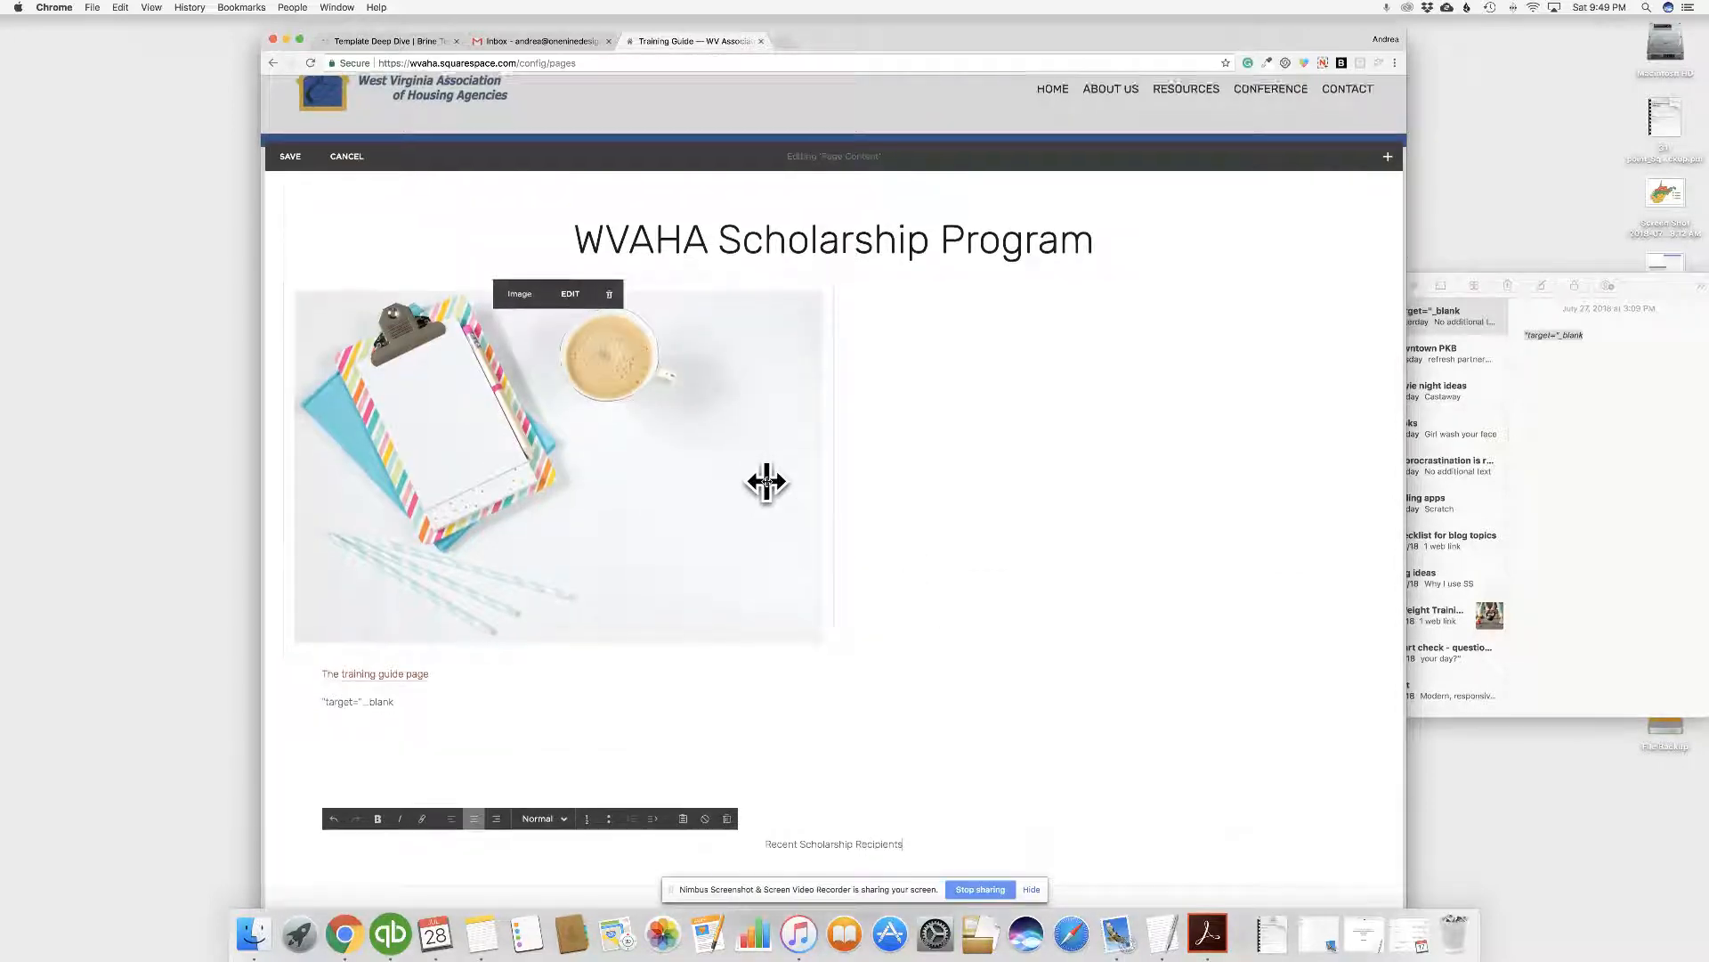
pyautogui.scroll(-3, 766, 481)
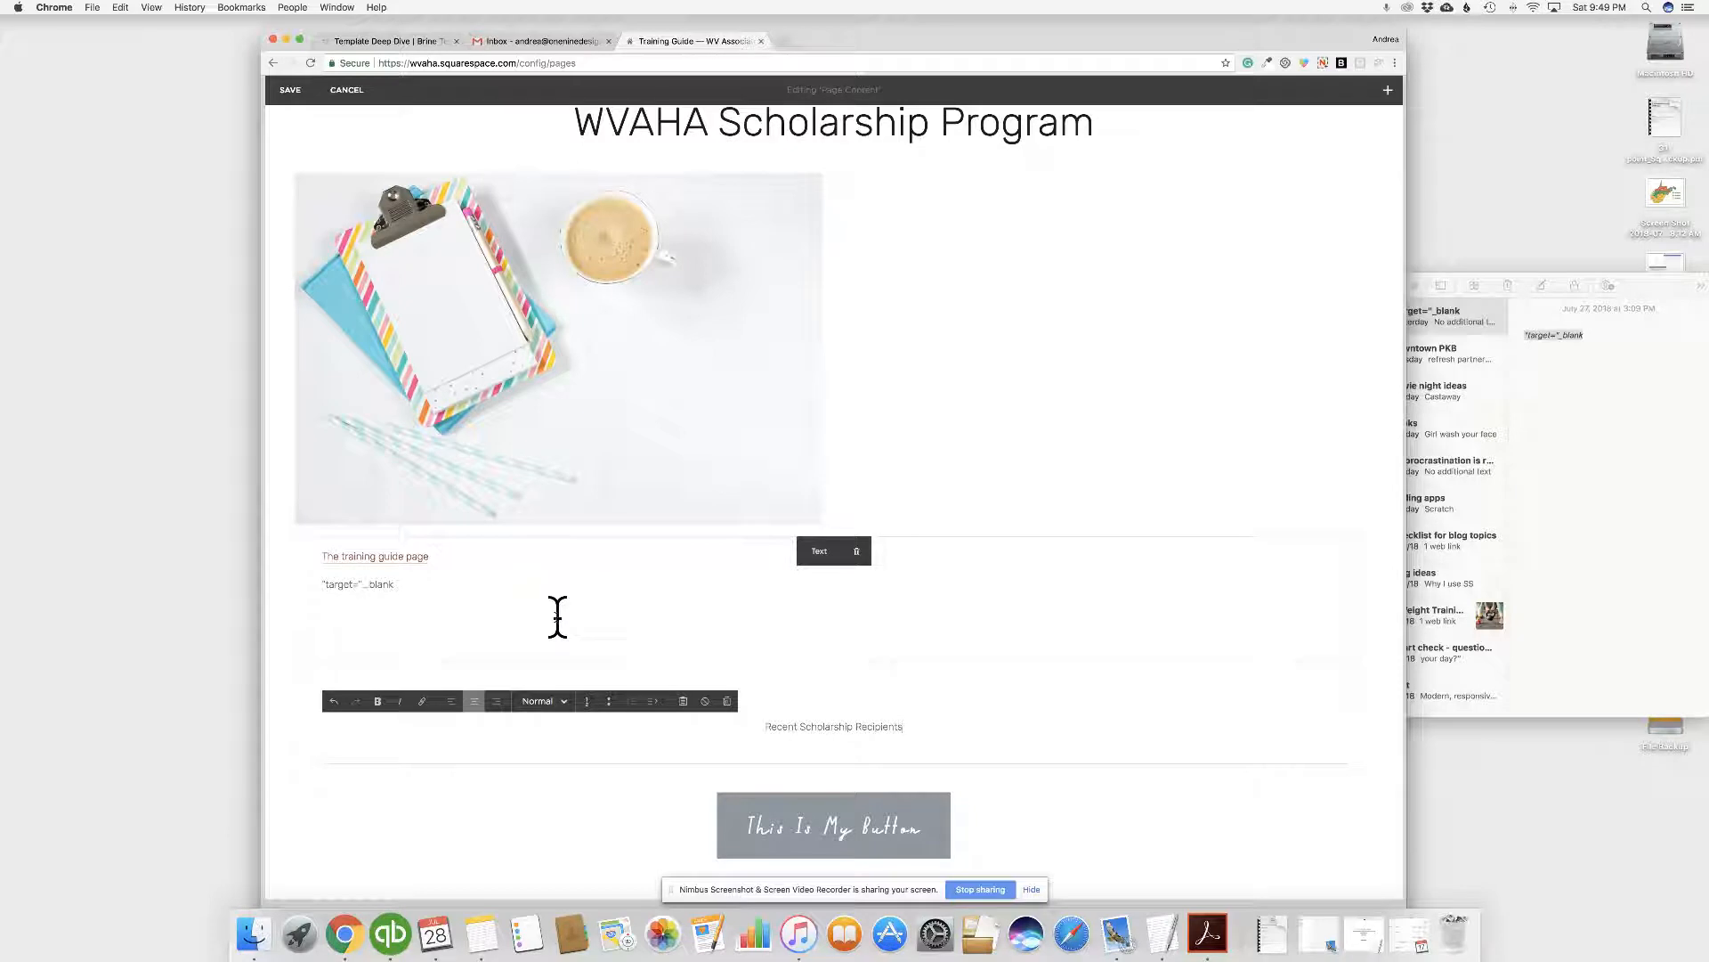
pyautogui.scroll(2, 661, 623)
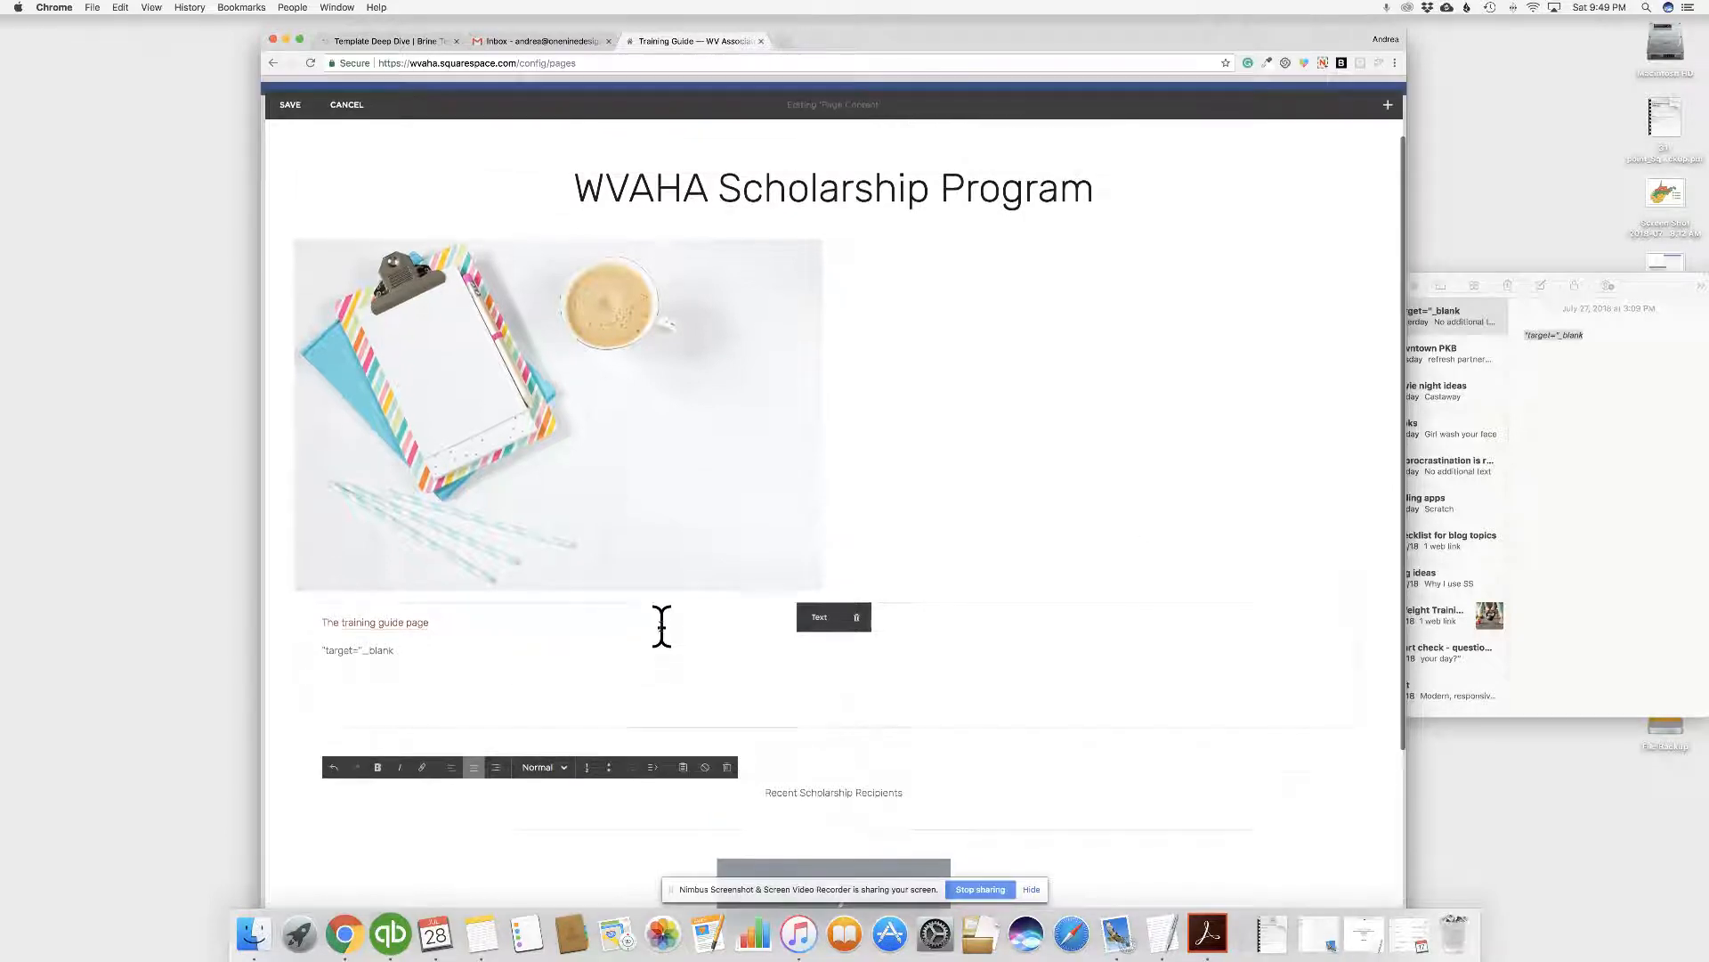
pyautogui.scroll(2, 661, 626)
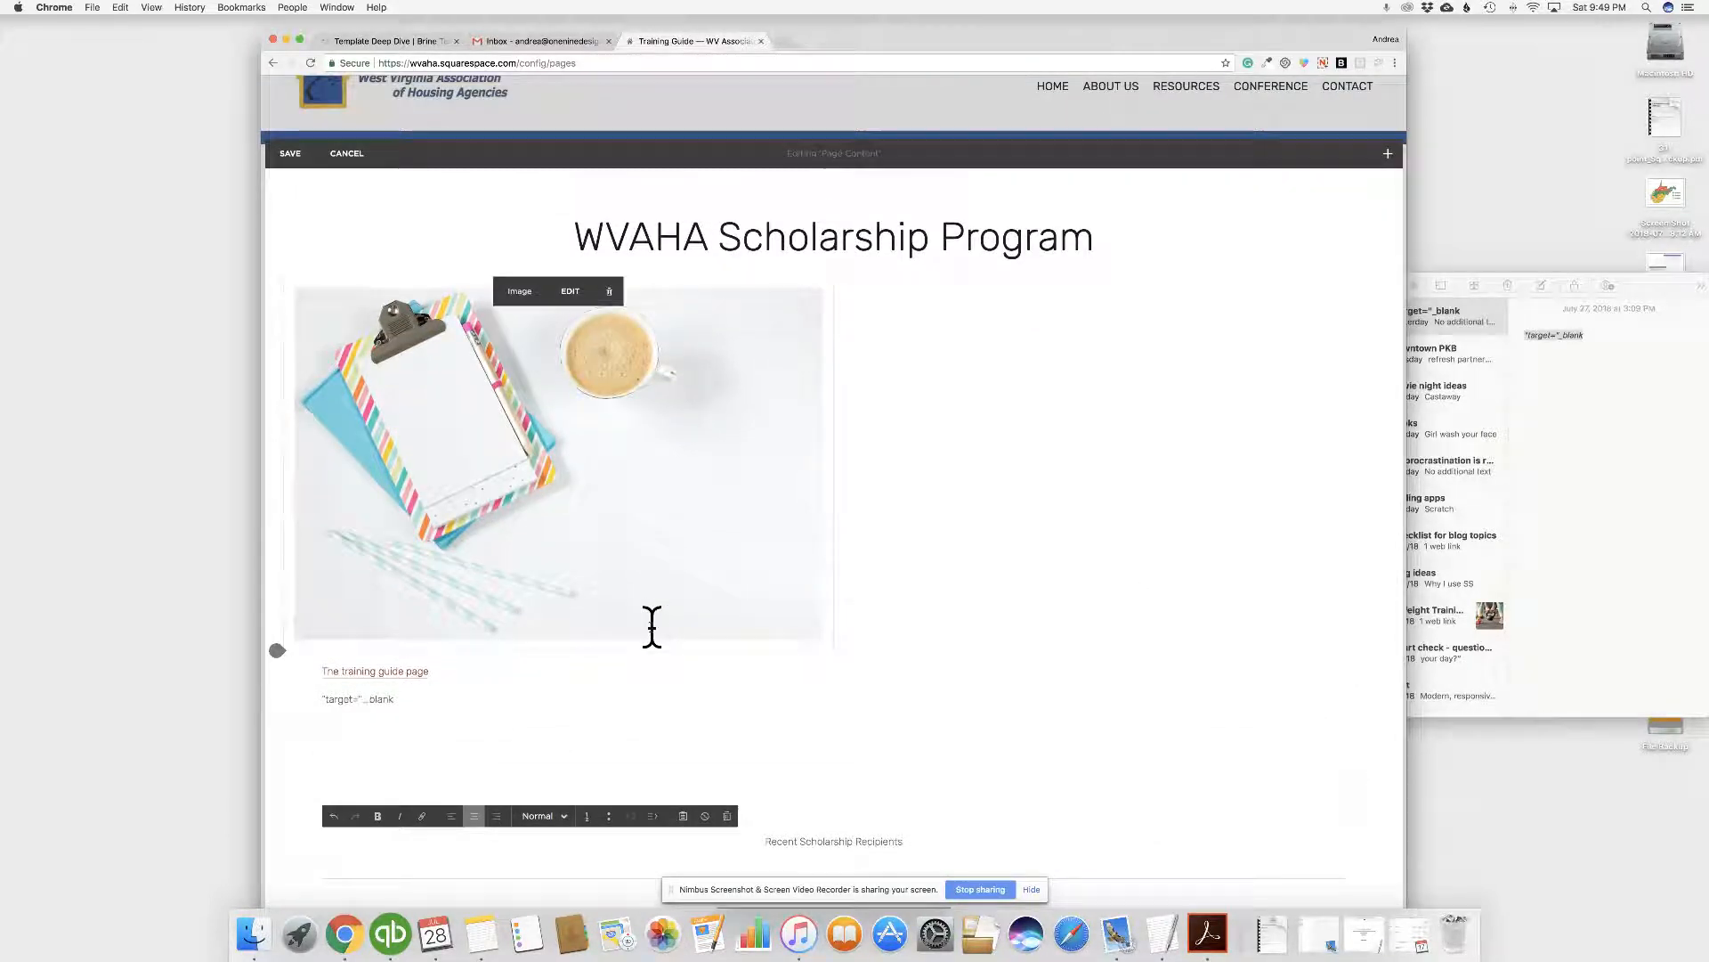